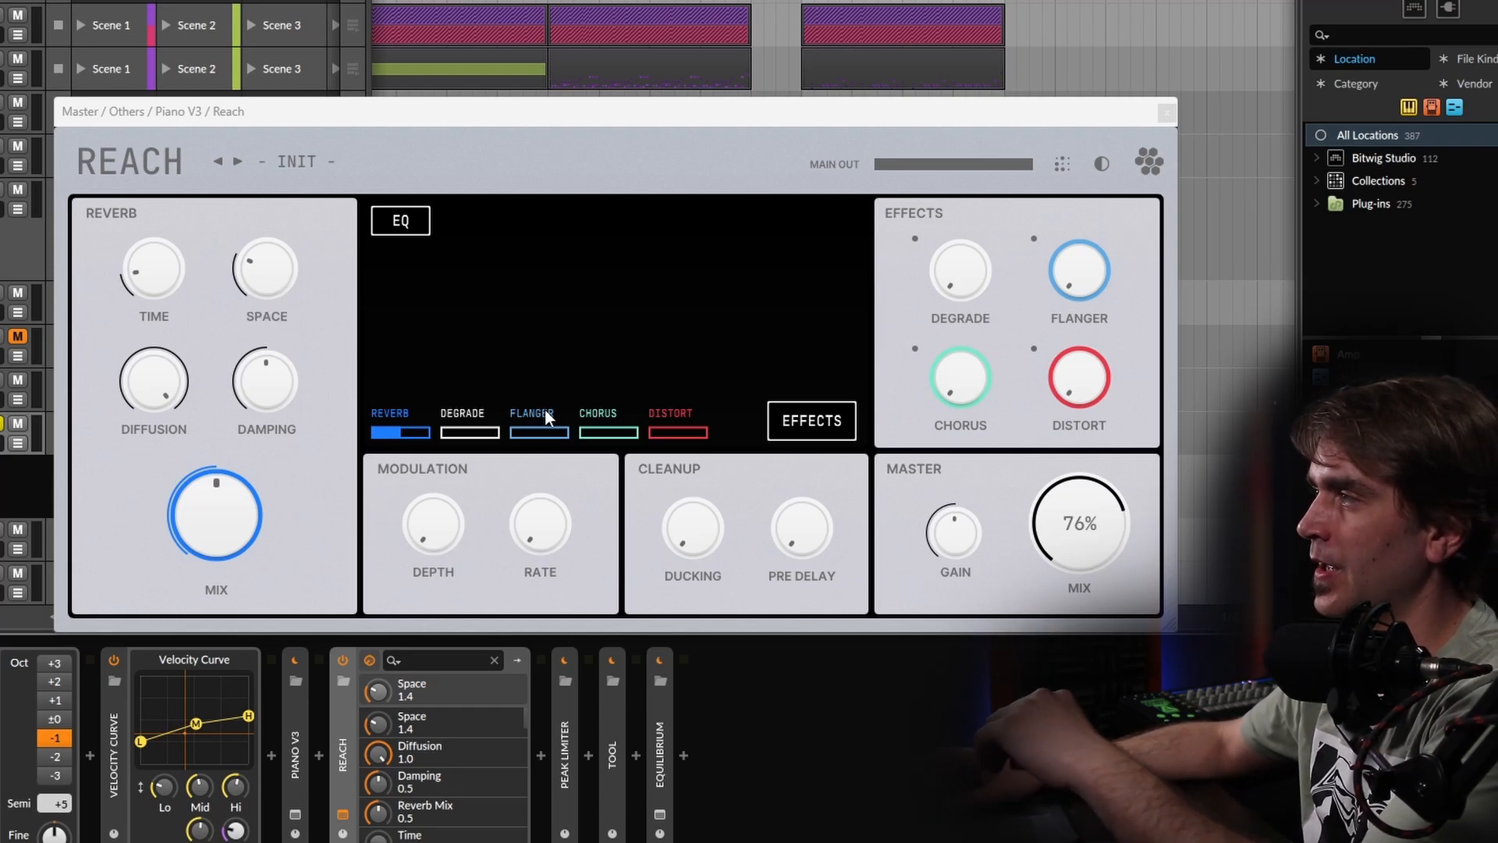
Step: View the Reach EQ curve, and reorder the effects chain to Reverb, Flanger, Chorus, Degrade, Distort
click(375, 220)
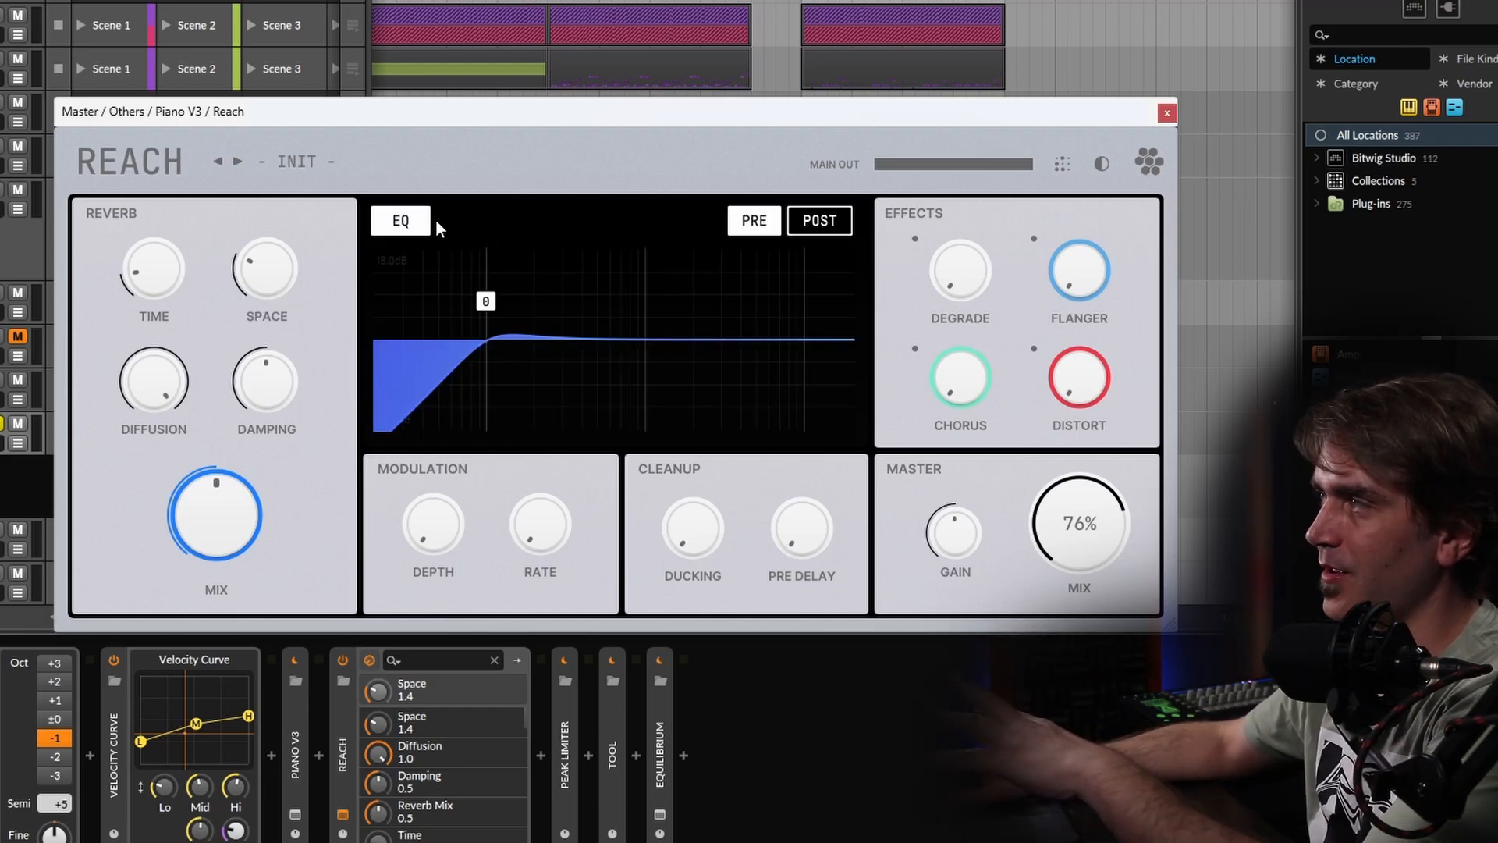
click(409, 220)
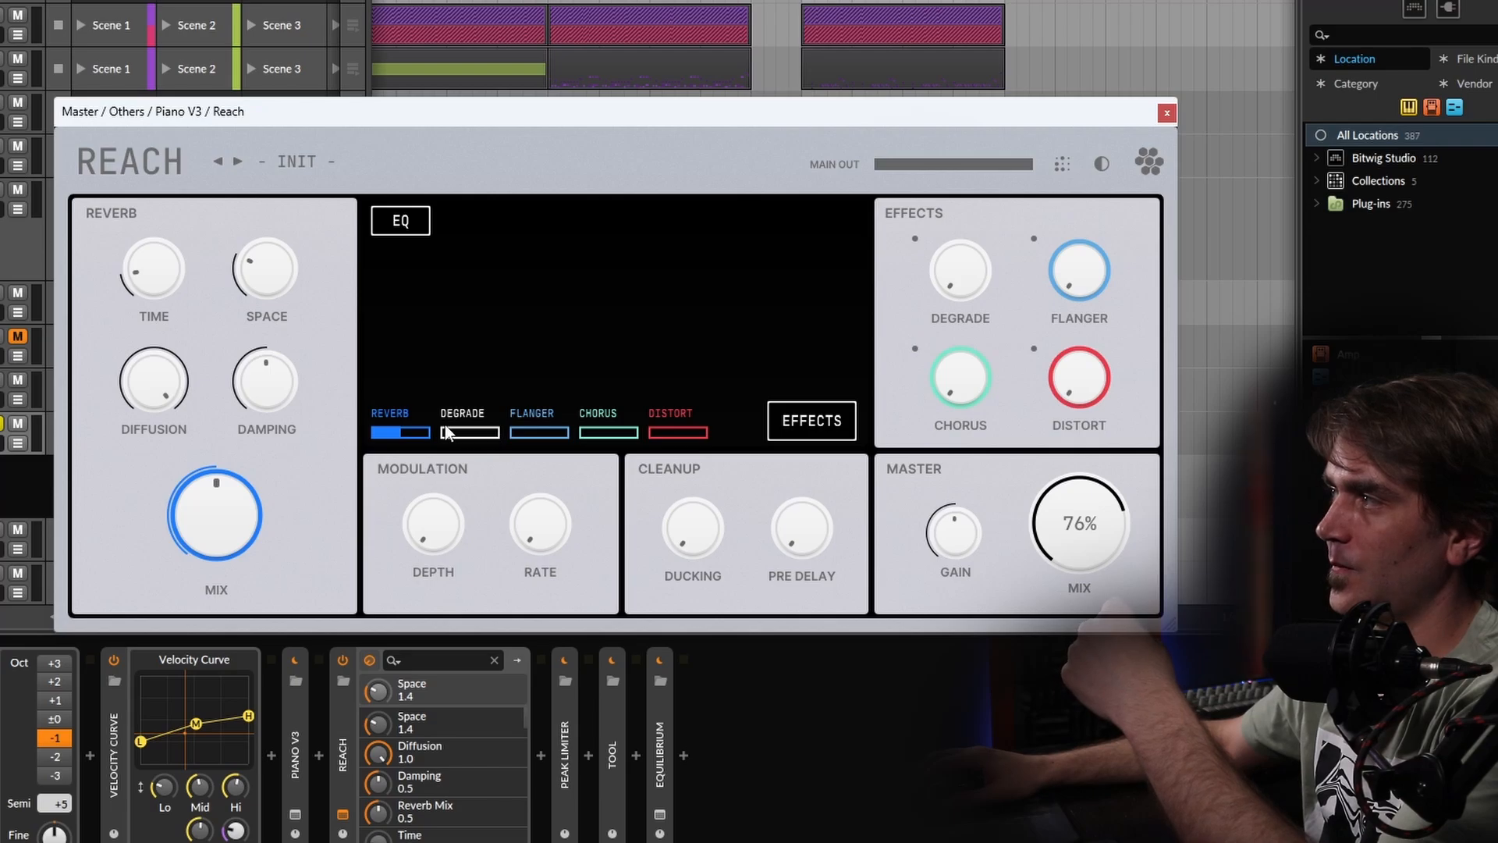
click(796, 424)
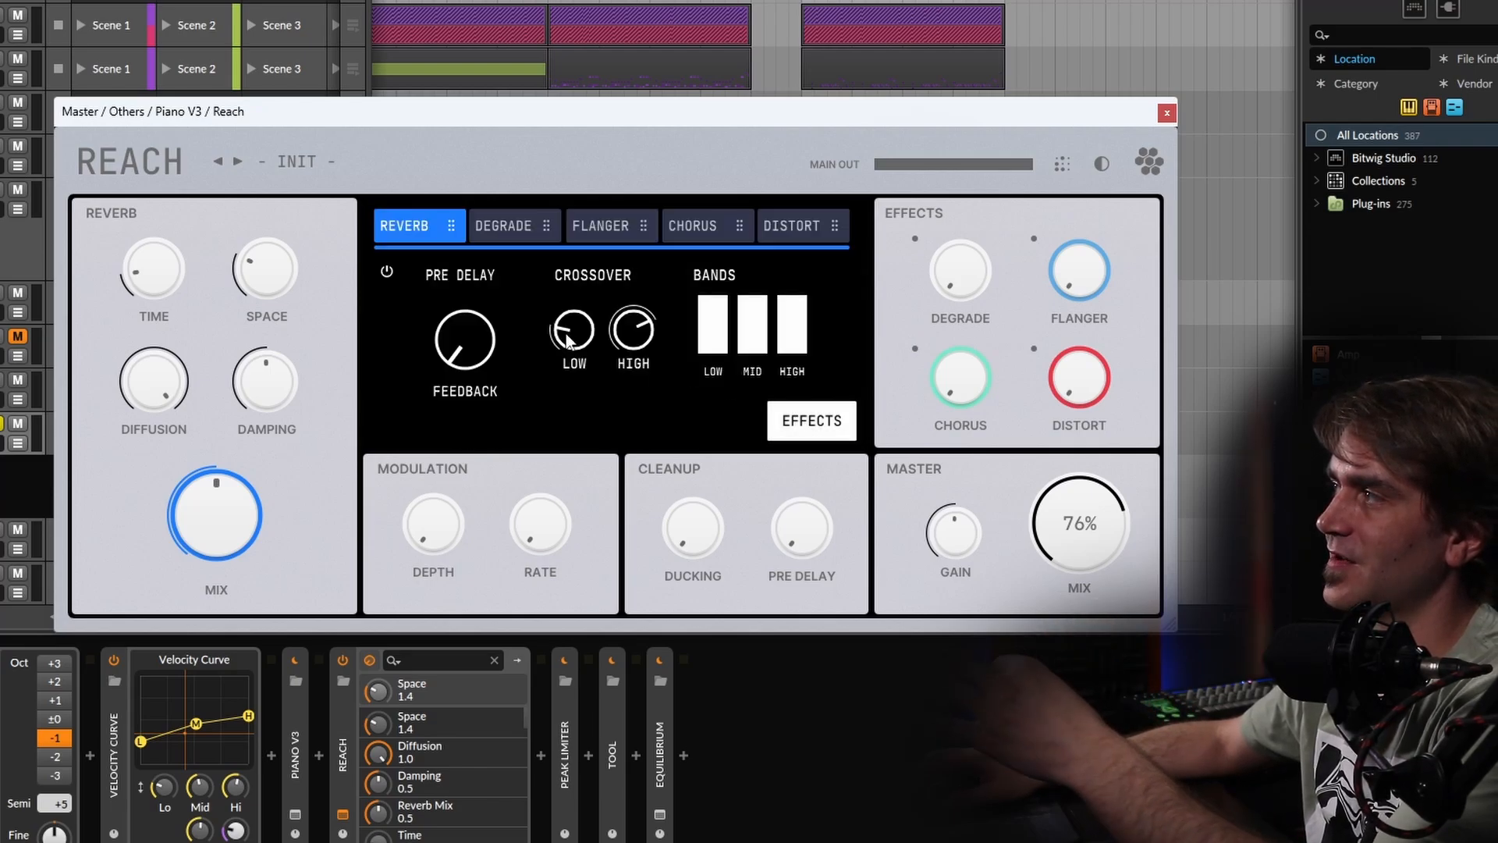
drag(546, 234, 446, 238)
drag(608, 230, 437, 230)
drag(695, 231, 519, 232)
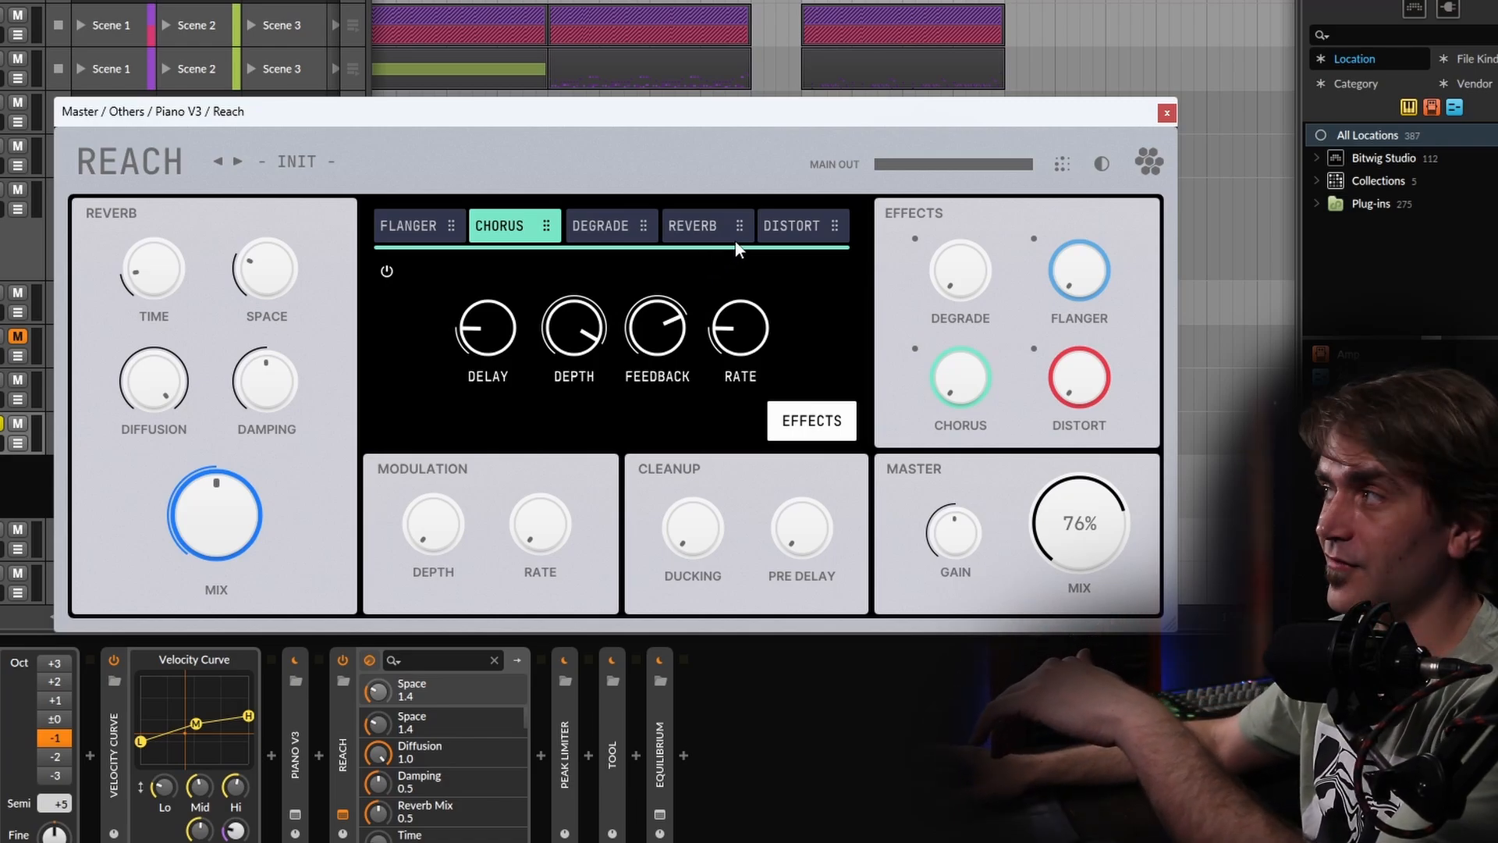
drag(702, 226, 413, 226)
click(810, 425)
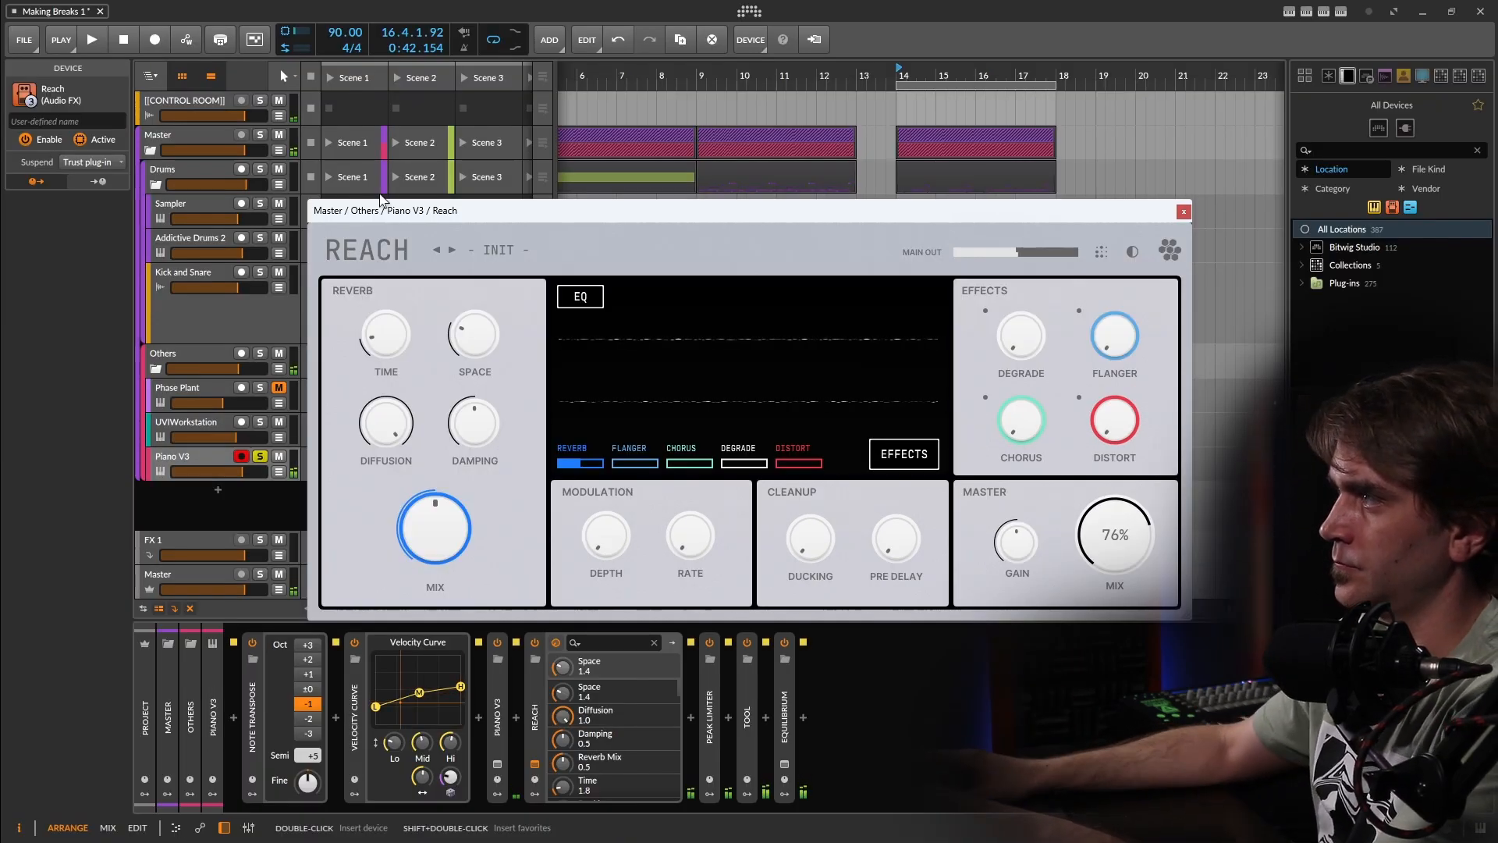
Step: Set the reverb mix to about 0.7 and the master mix to 77%, and adjust the reverb's Space
drag(434, 529, 451, 480)
drag(1139, 551, 1139, 548)
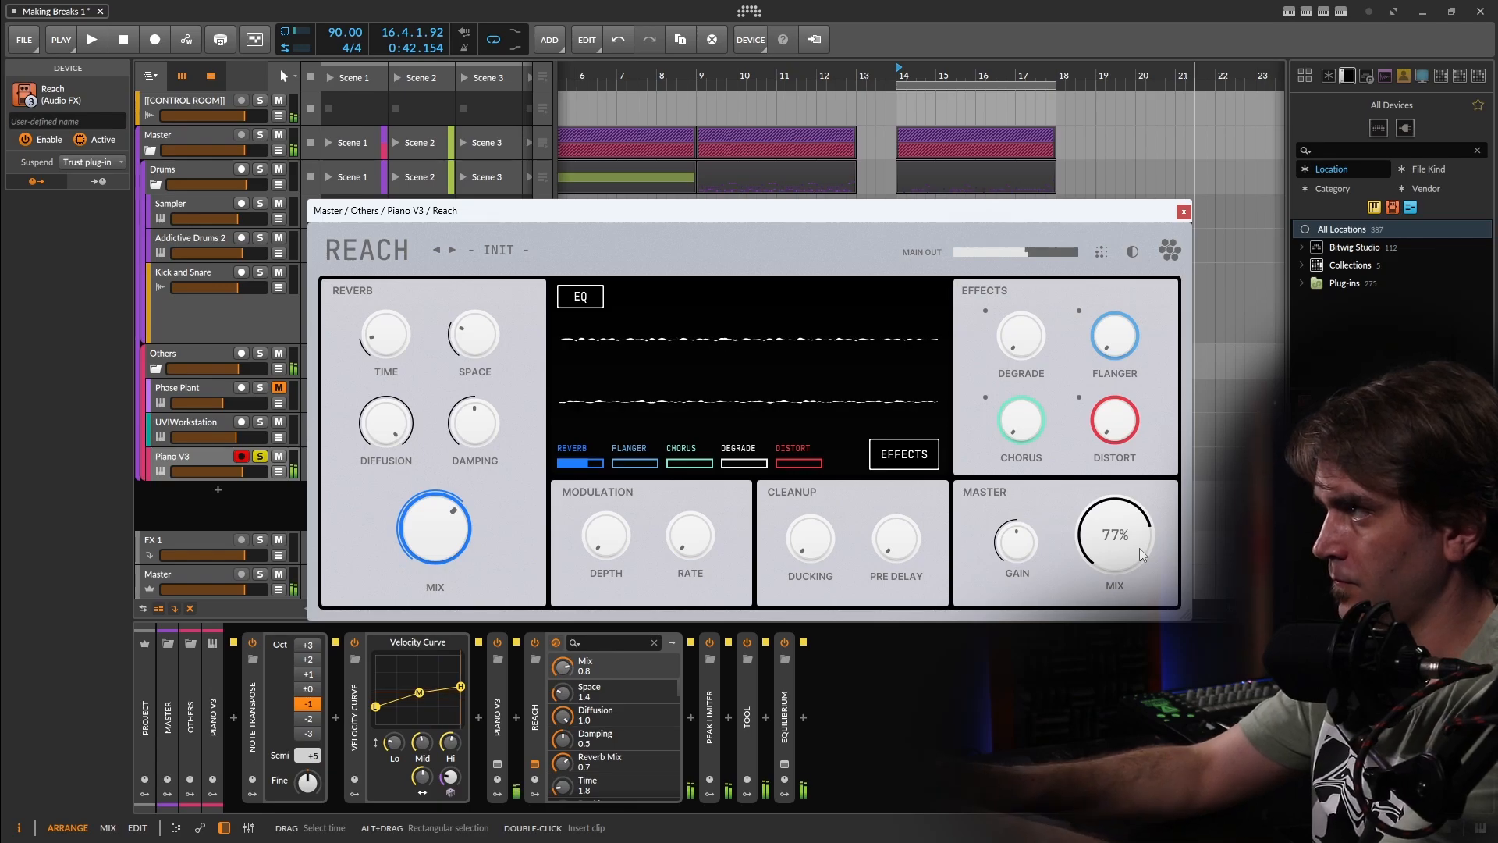
drag(464, 335, 464, 333)
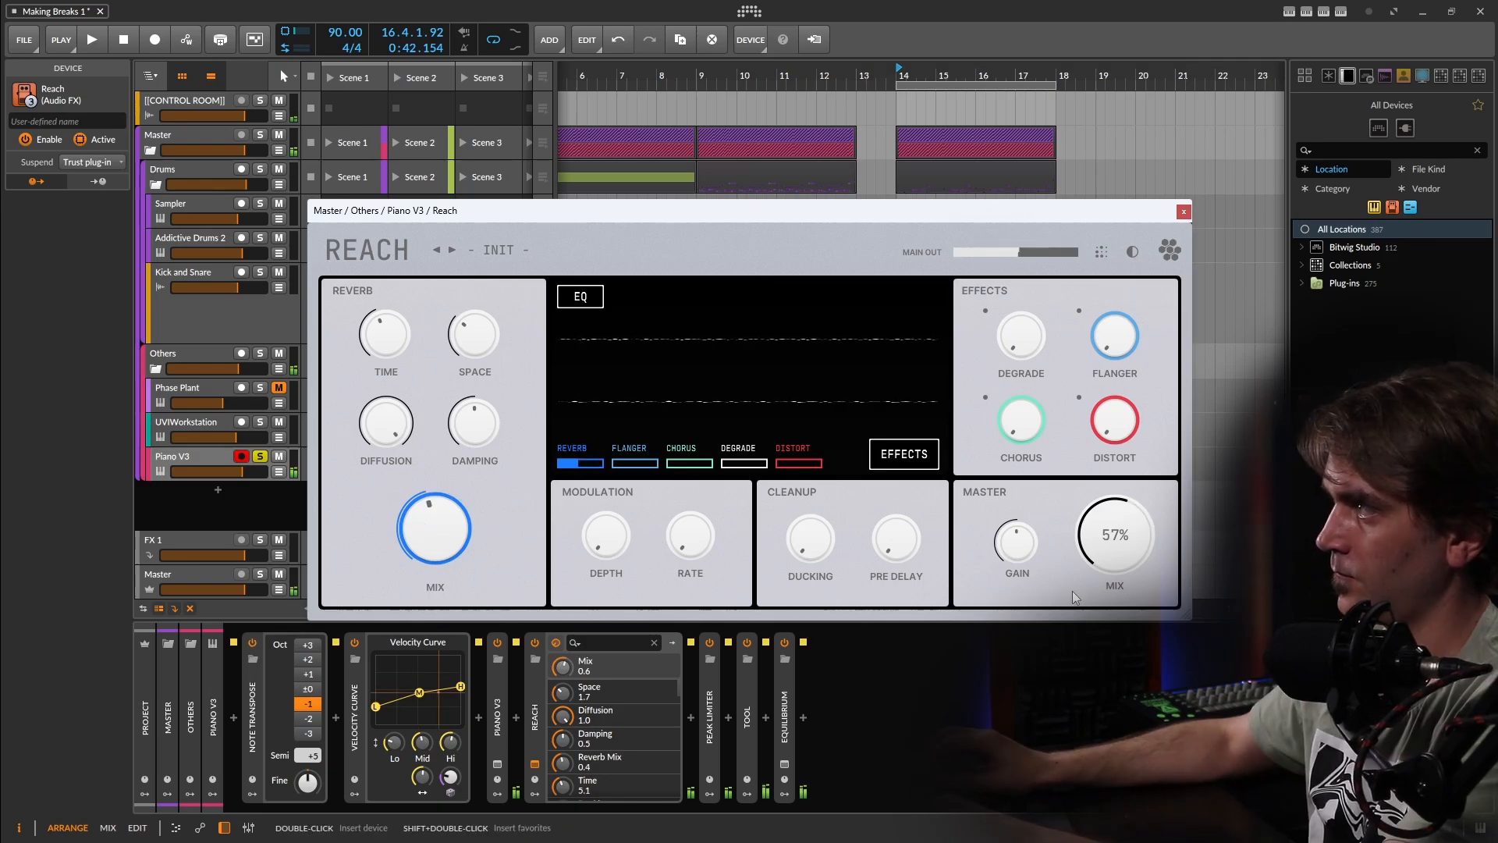
Step: Randomize the Reach settings twice and raise the master mix to about 82%
click(1101, 254)
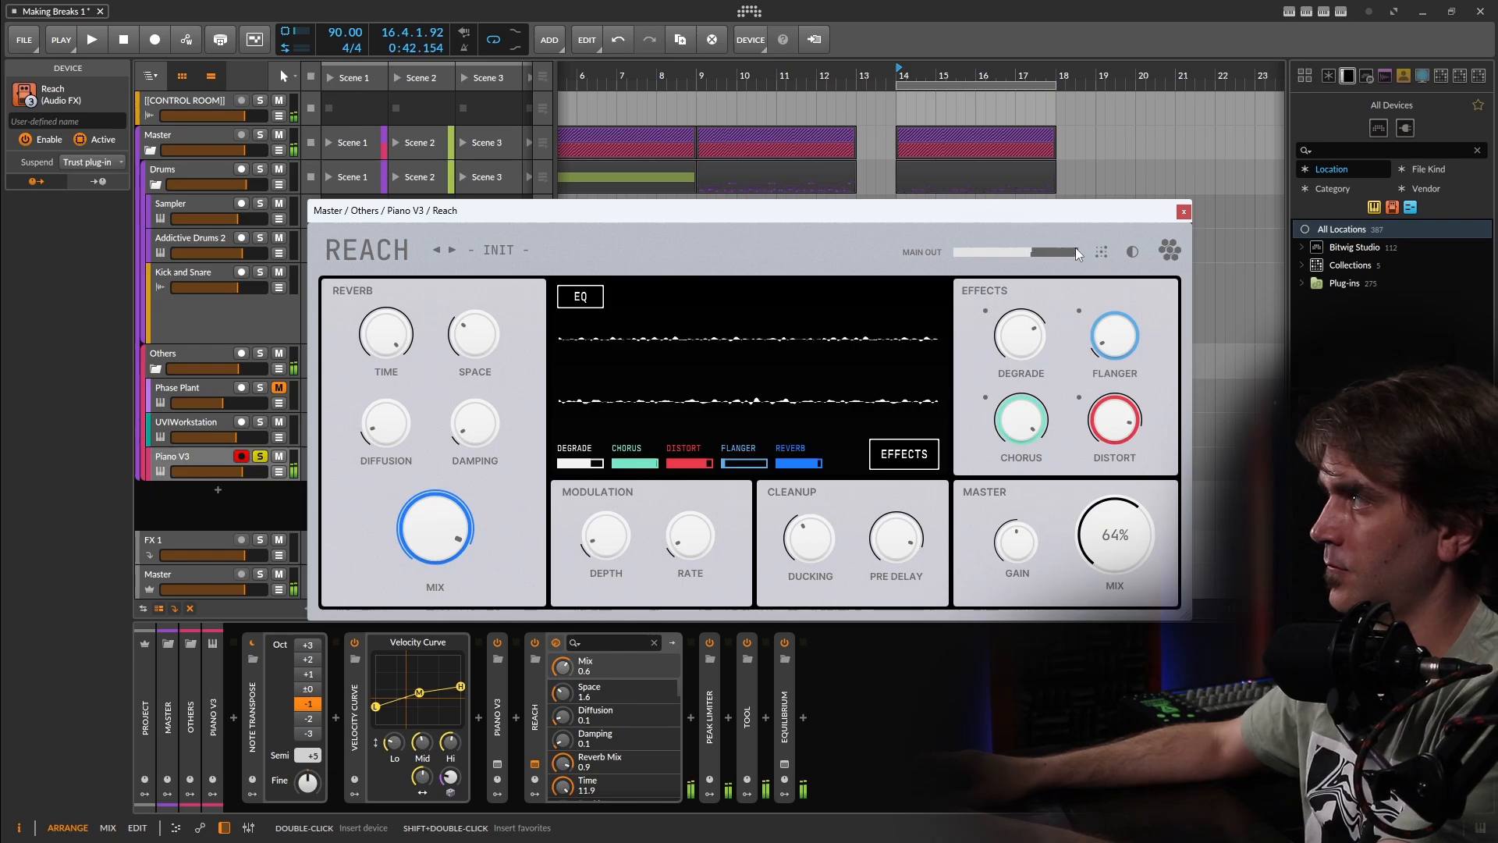
click(1102, 254)
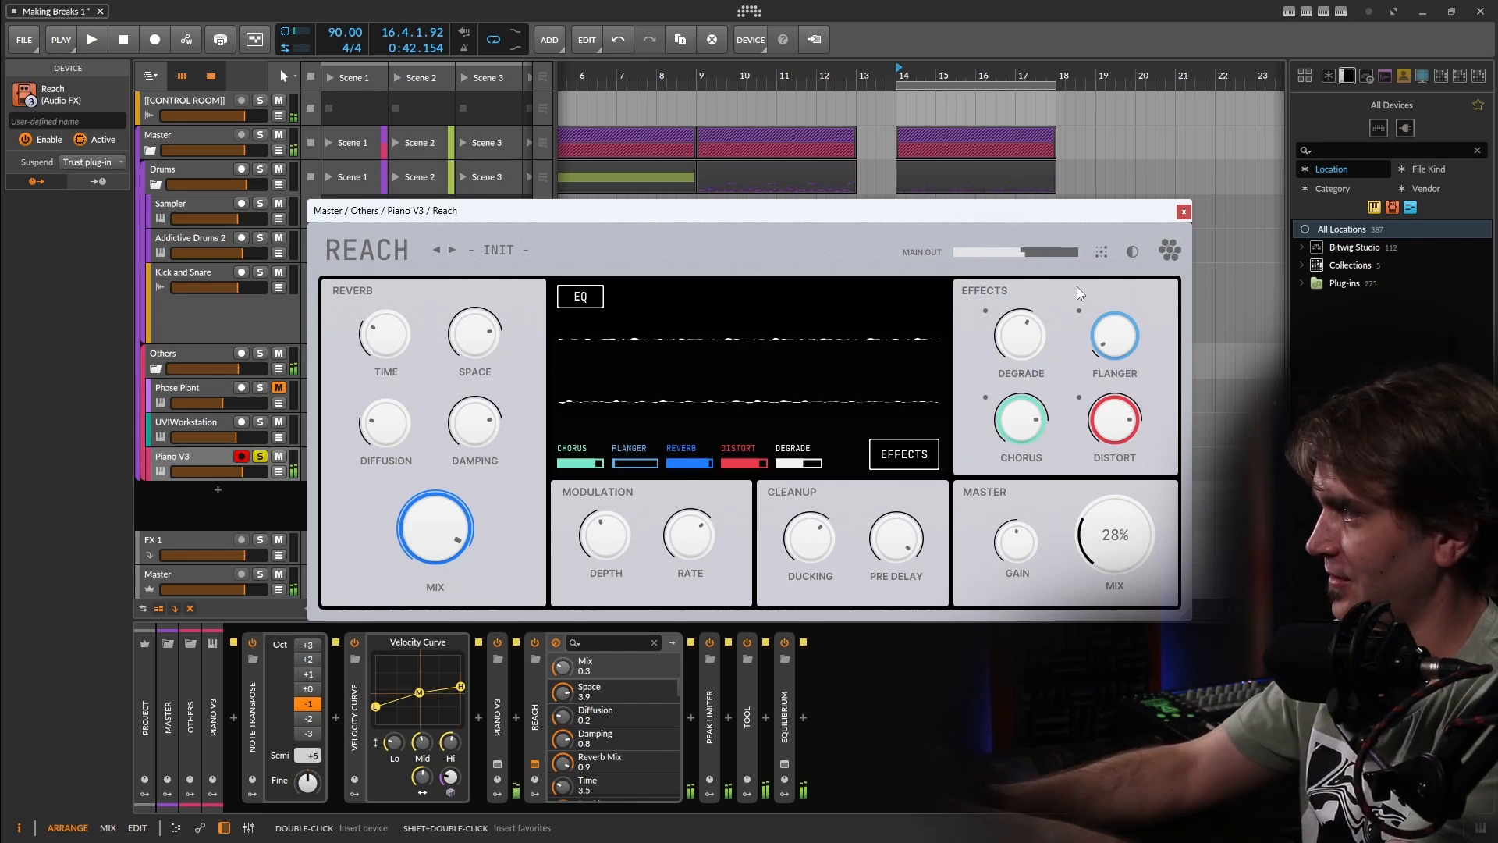
drag(1135, 421, 1154, 415)
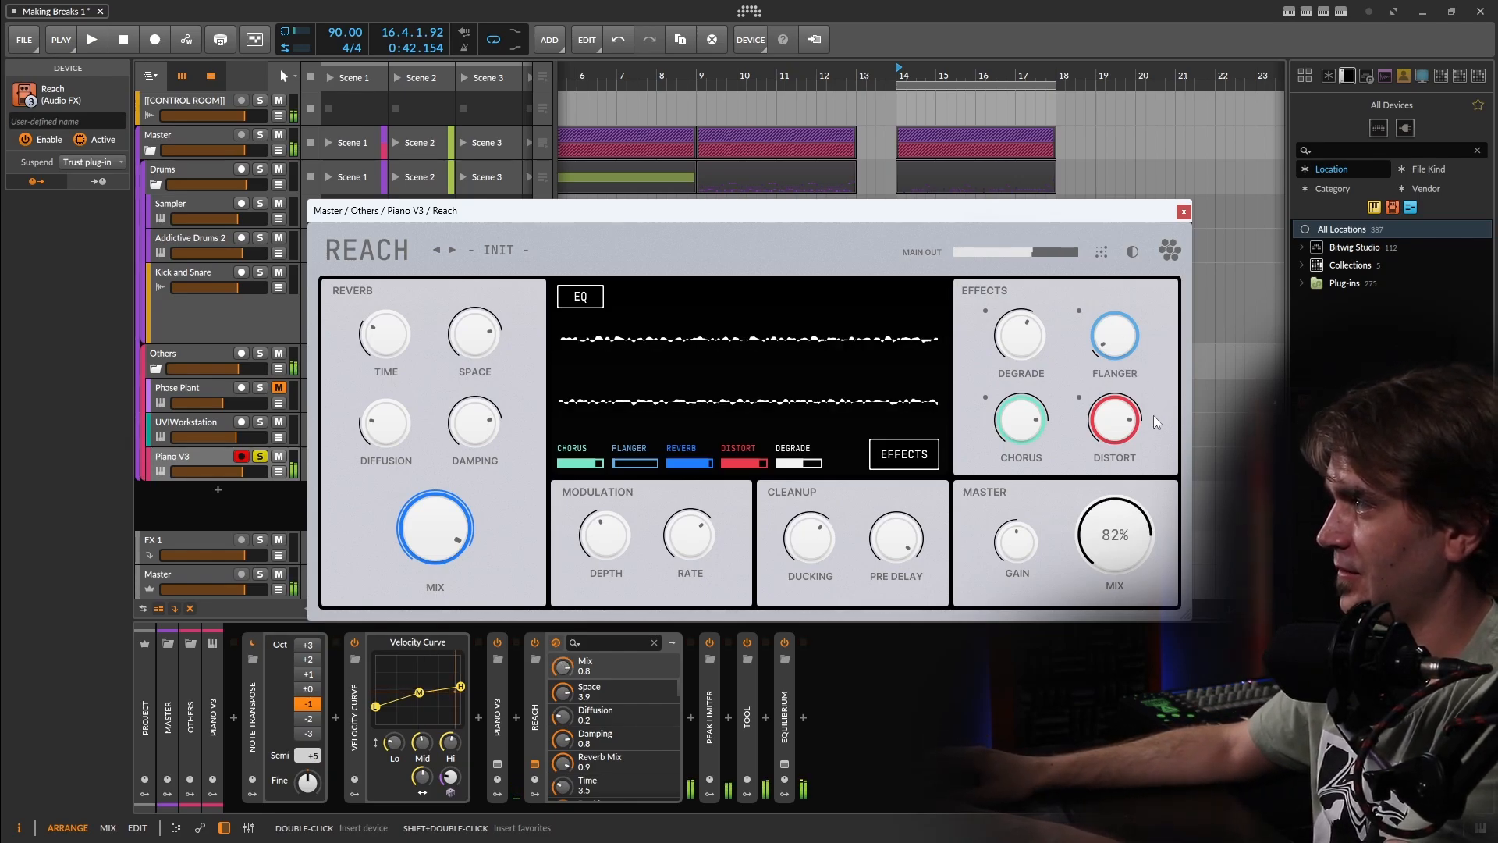
Step: Randomize the Reach settings several more times with the mix knobs locked
click(1101, 252)
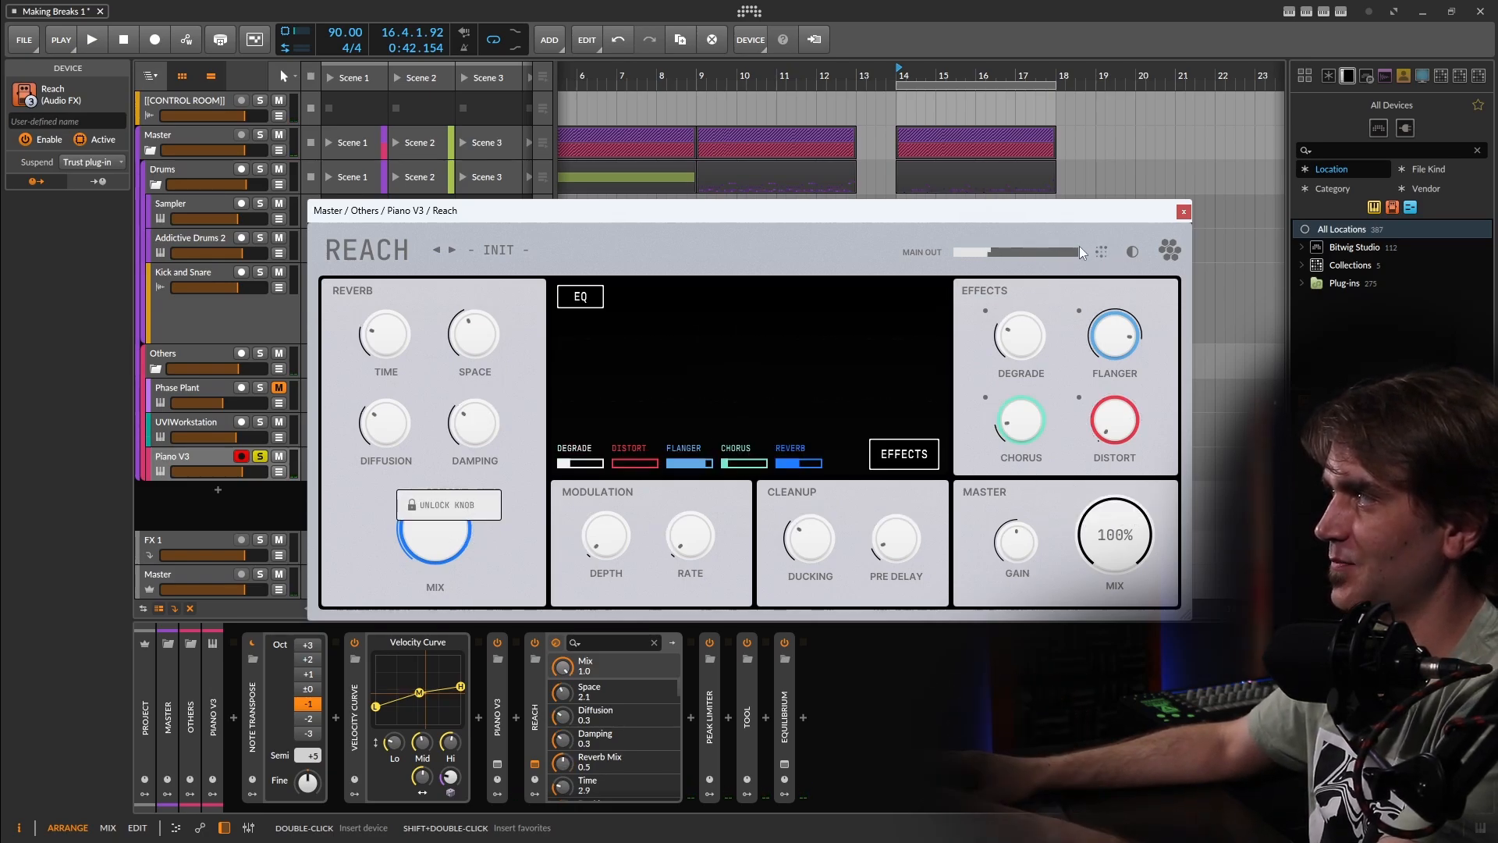
click(1101, 251)
click(1102, 253)
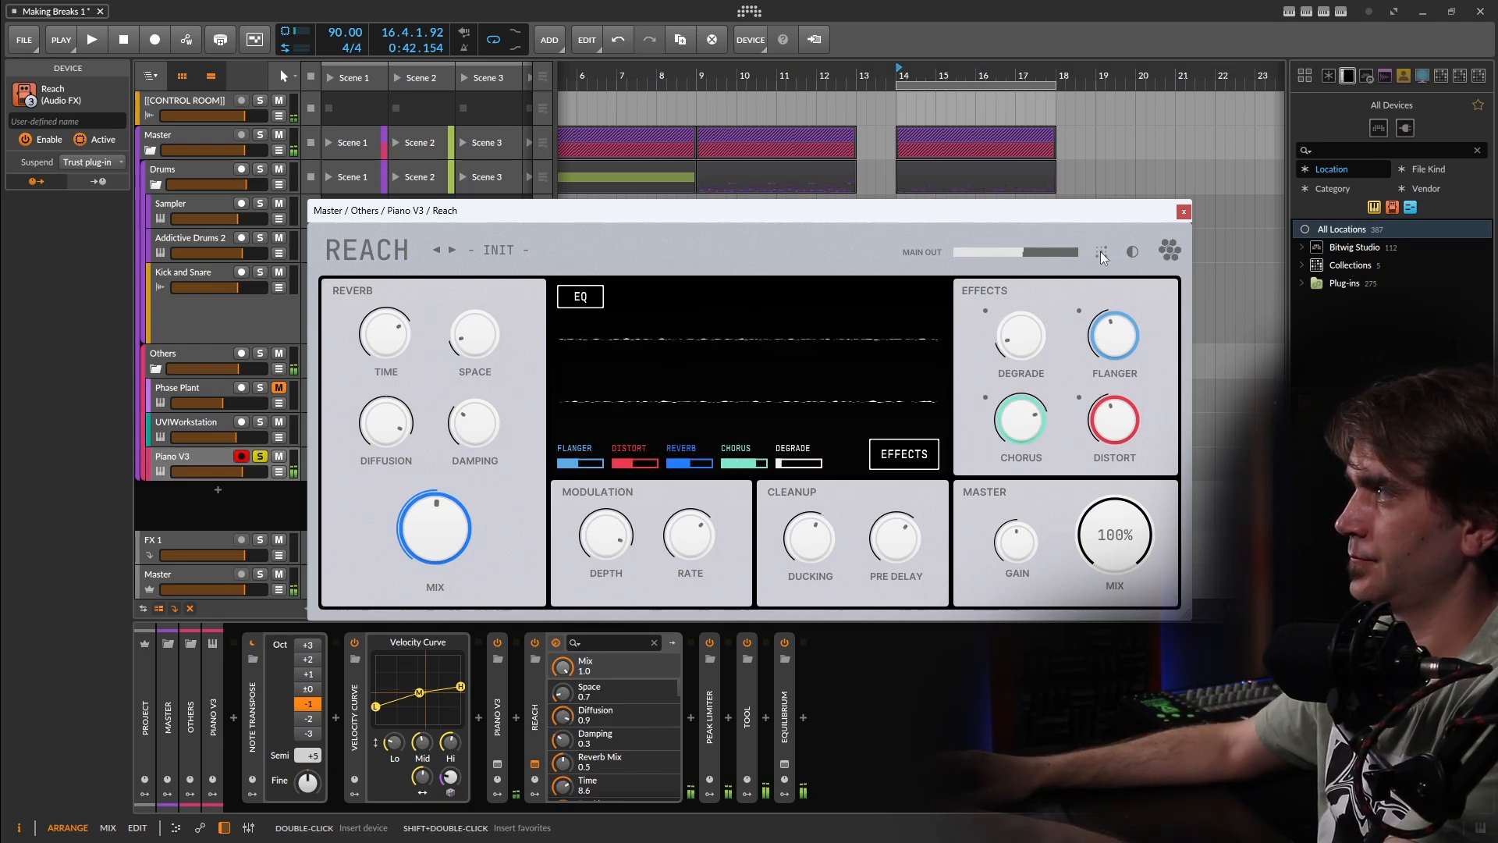
click(1101, 253)
click(1102, 253)
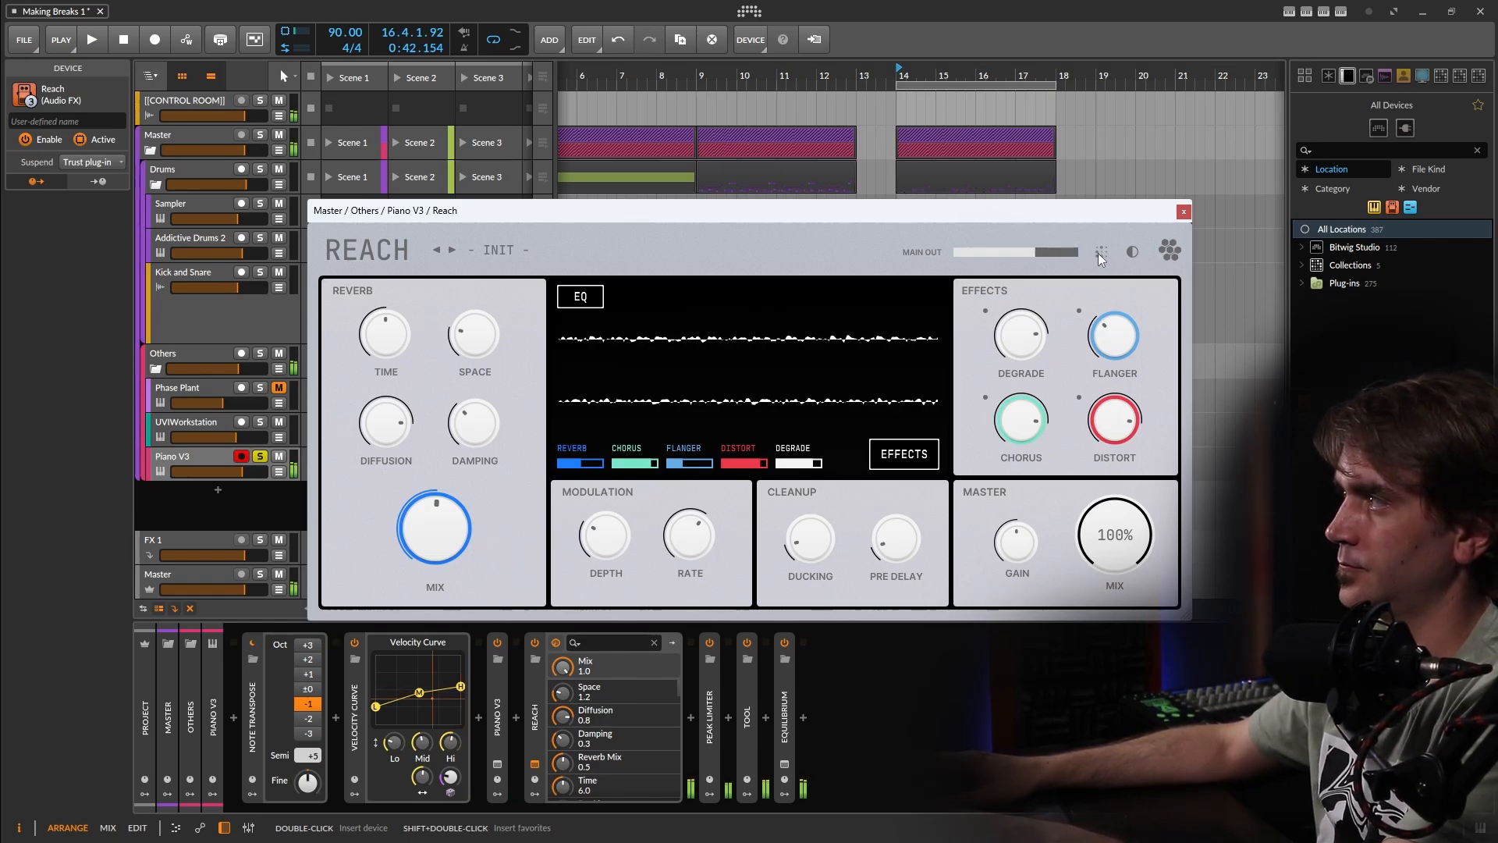
Step: Replace the Reach device on the Piano V3 track with a fresh Reach instance placed before the Peak Limiter
click(539, 708)
key(Delete)
text(rea)
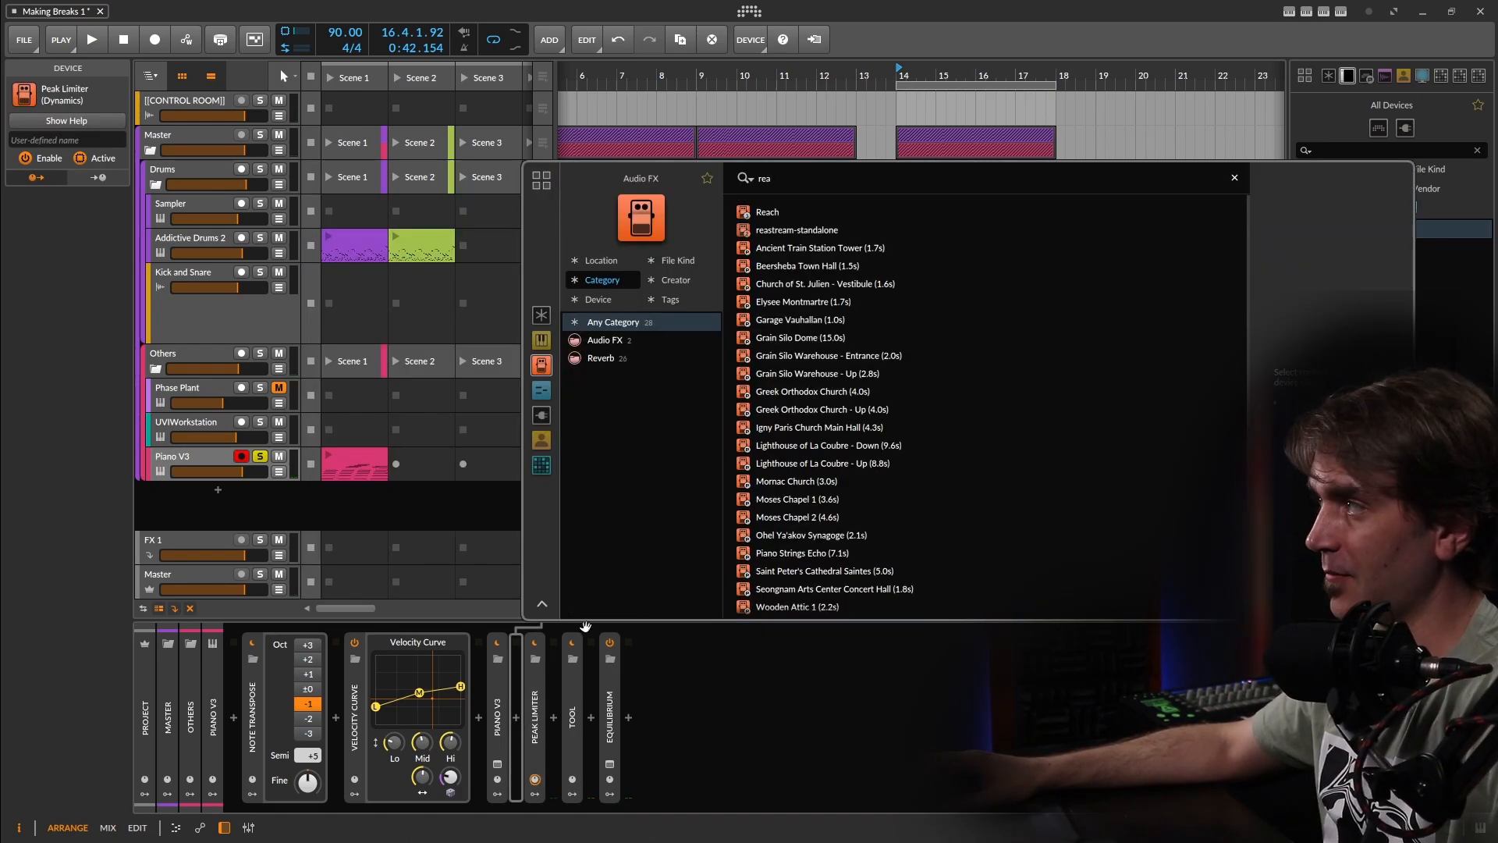
click(768, 213)
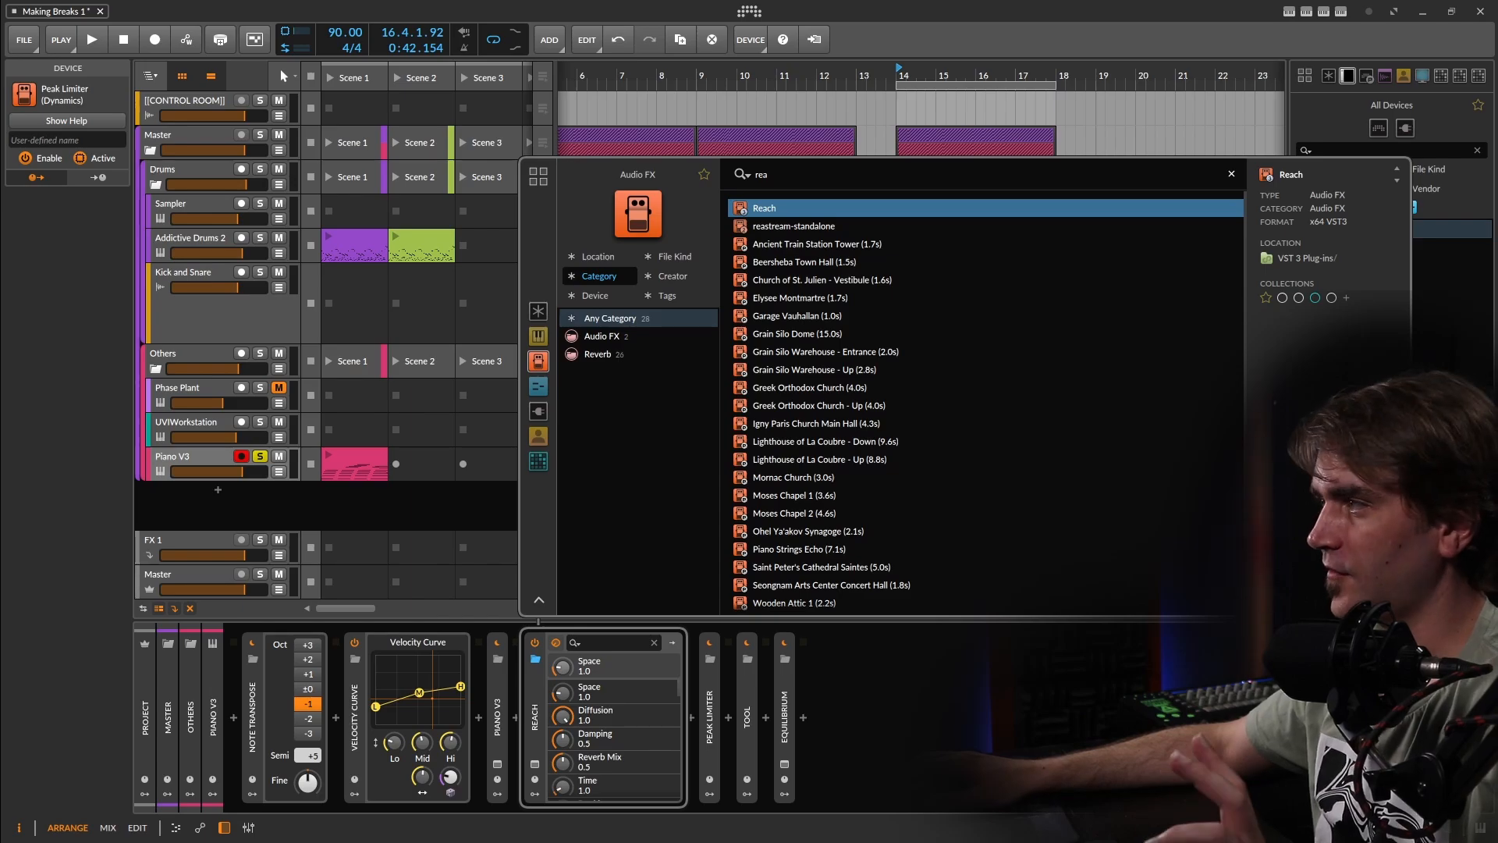
key(Return)
Step: Set the reverb Time to about 2.2 and shape the post EQ with a low-mid cut and a slight upper-mid boost
drag(391, 354, 390, 342)
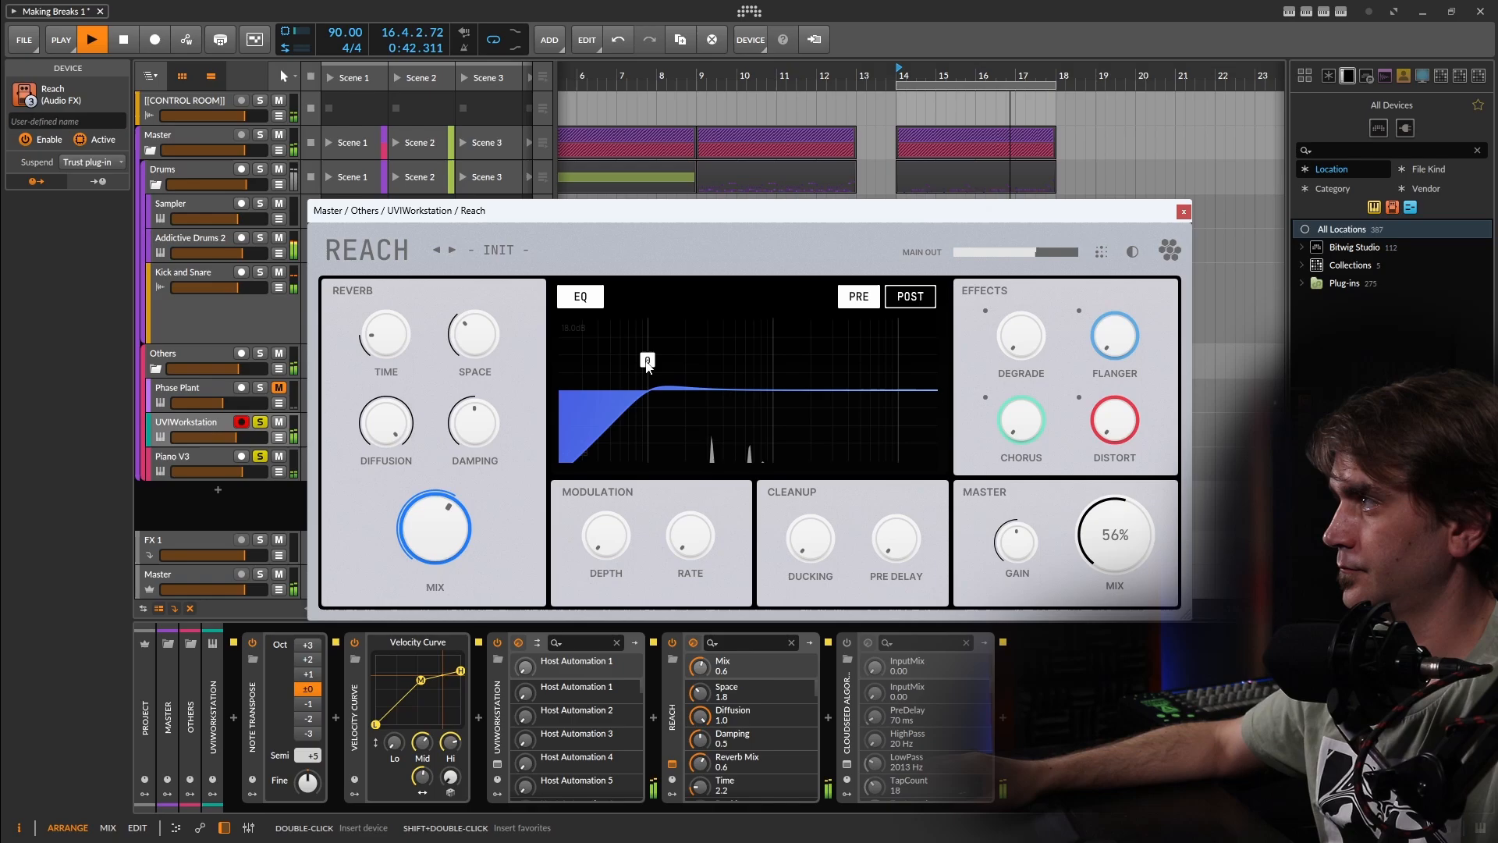
click(905, 296)
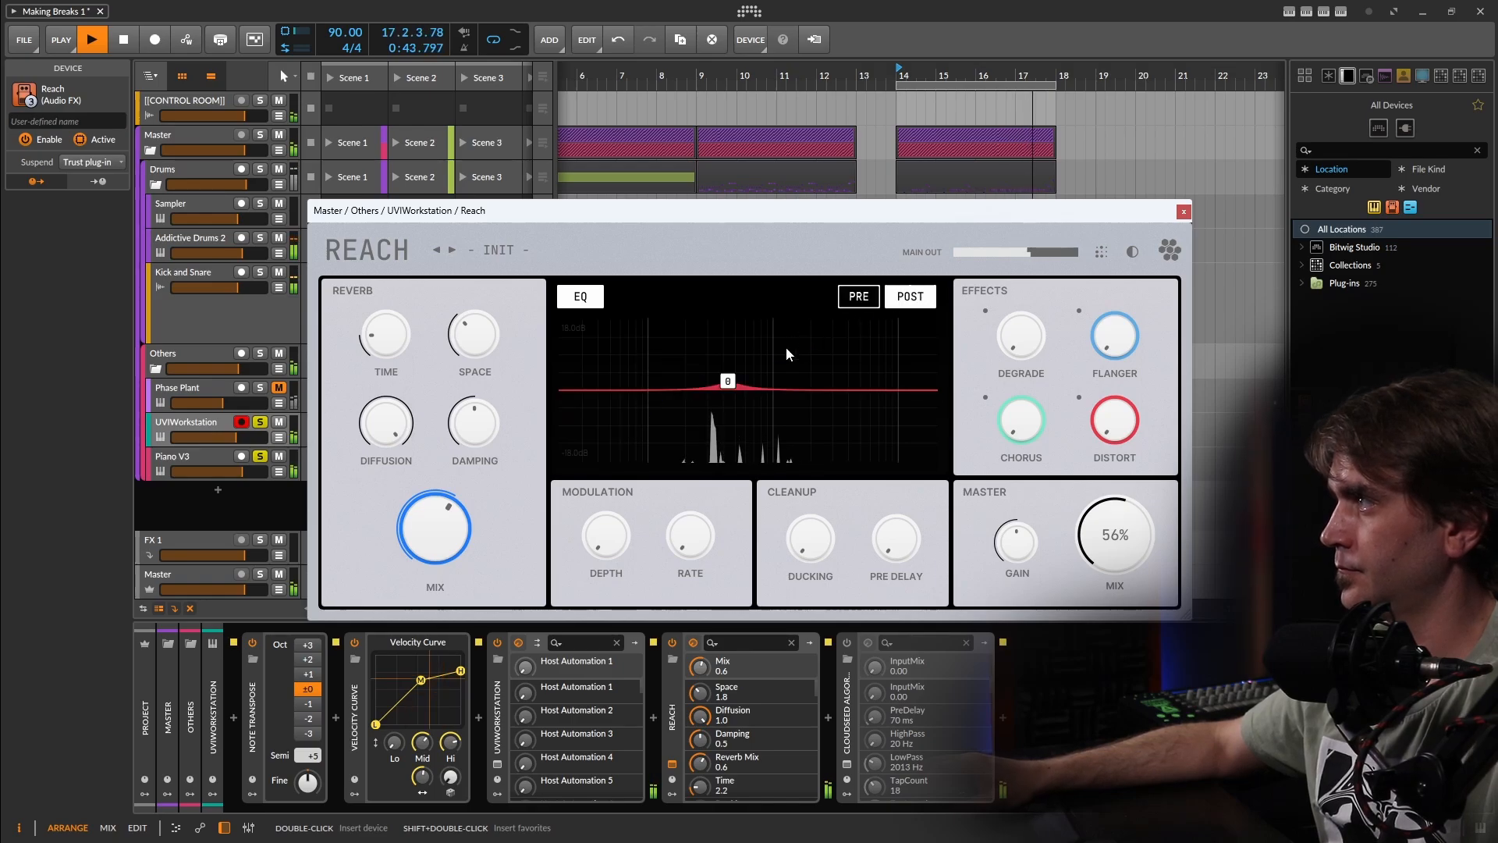
drag(728, 384, 806, 351)
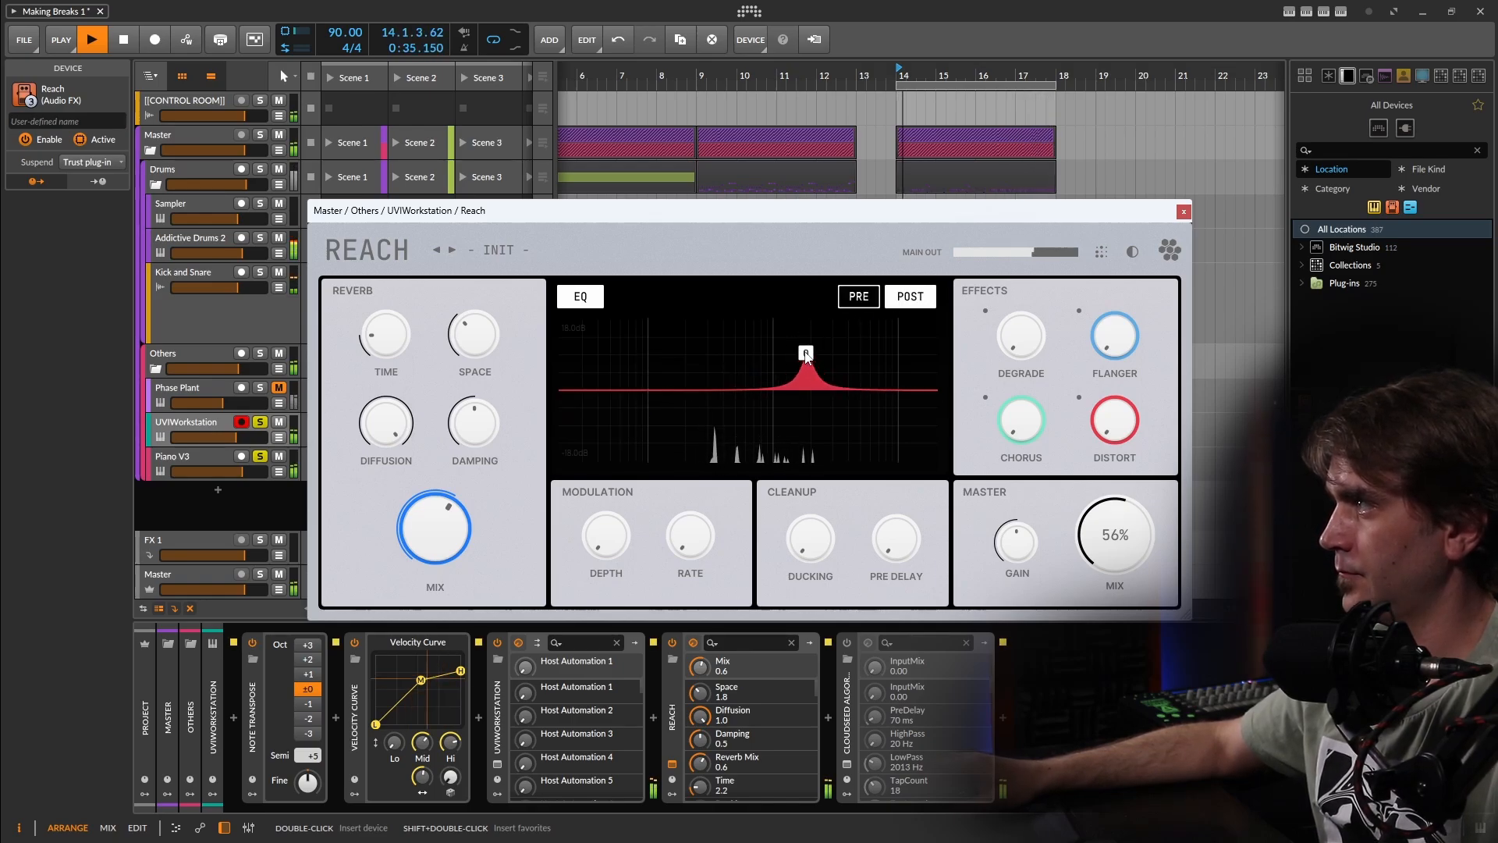
drag(713, 390, 716, 427)
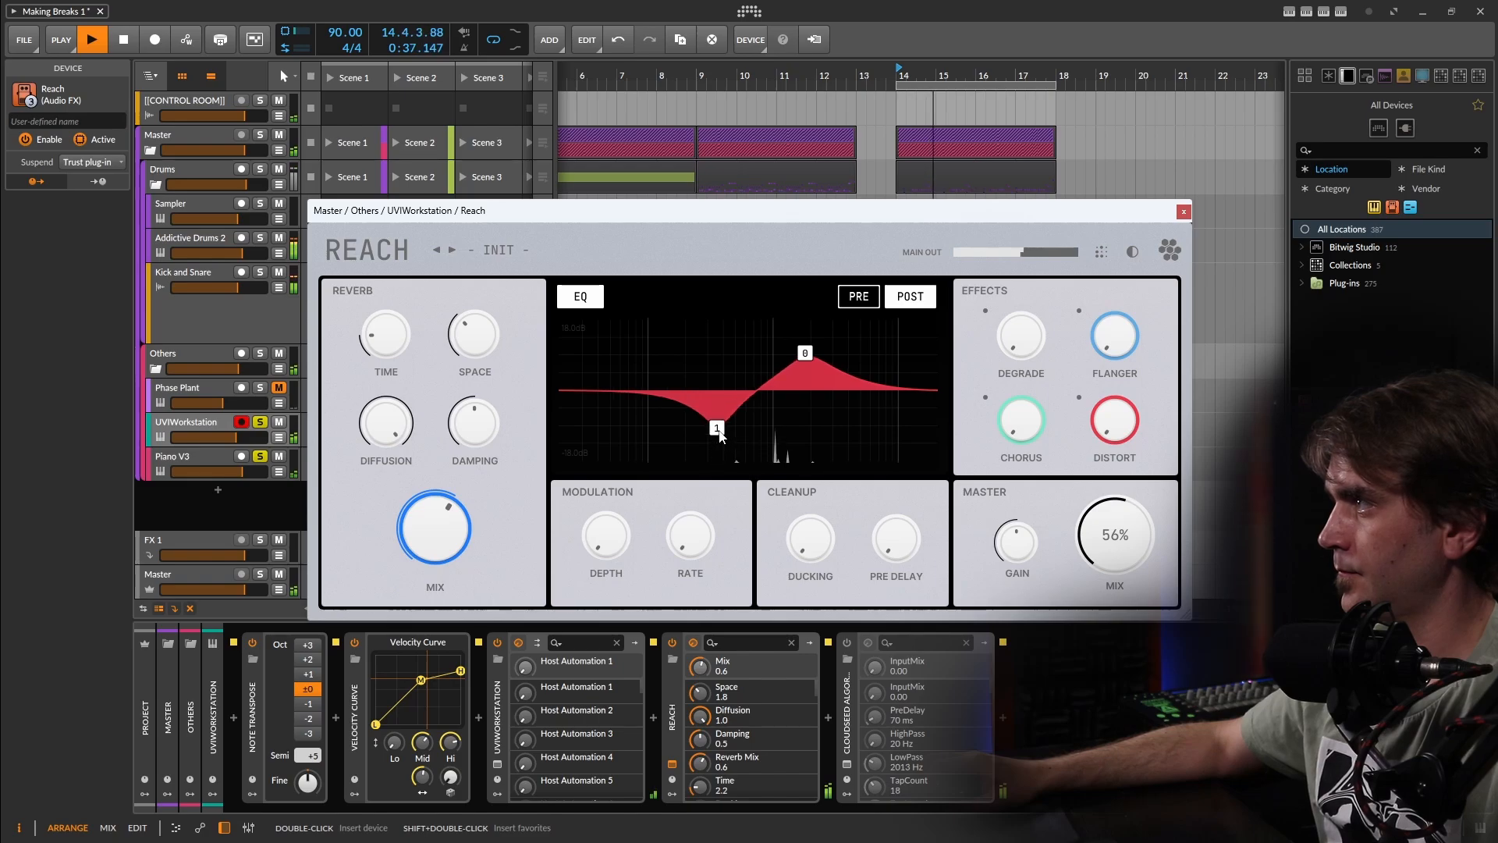
drag(806, 355, 821, 378)
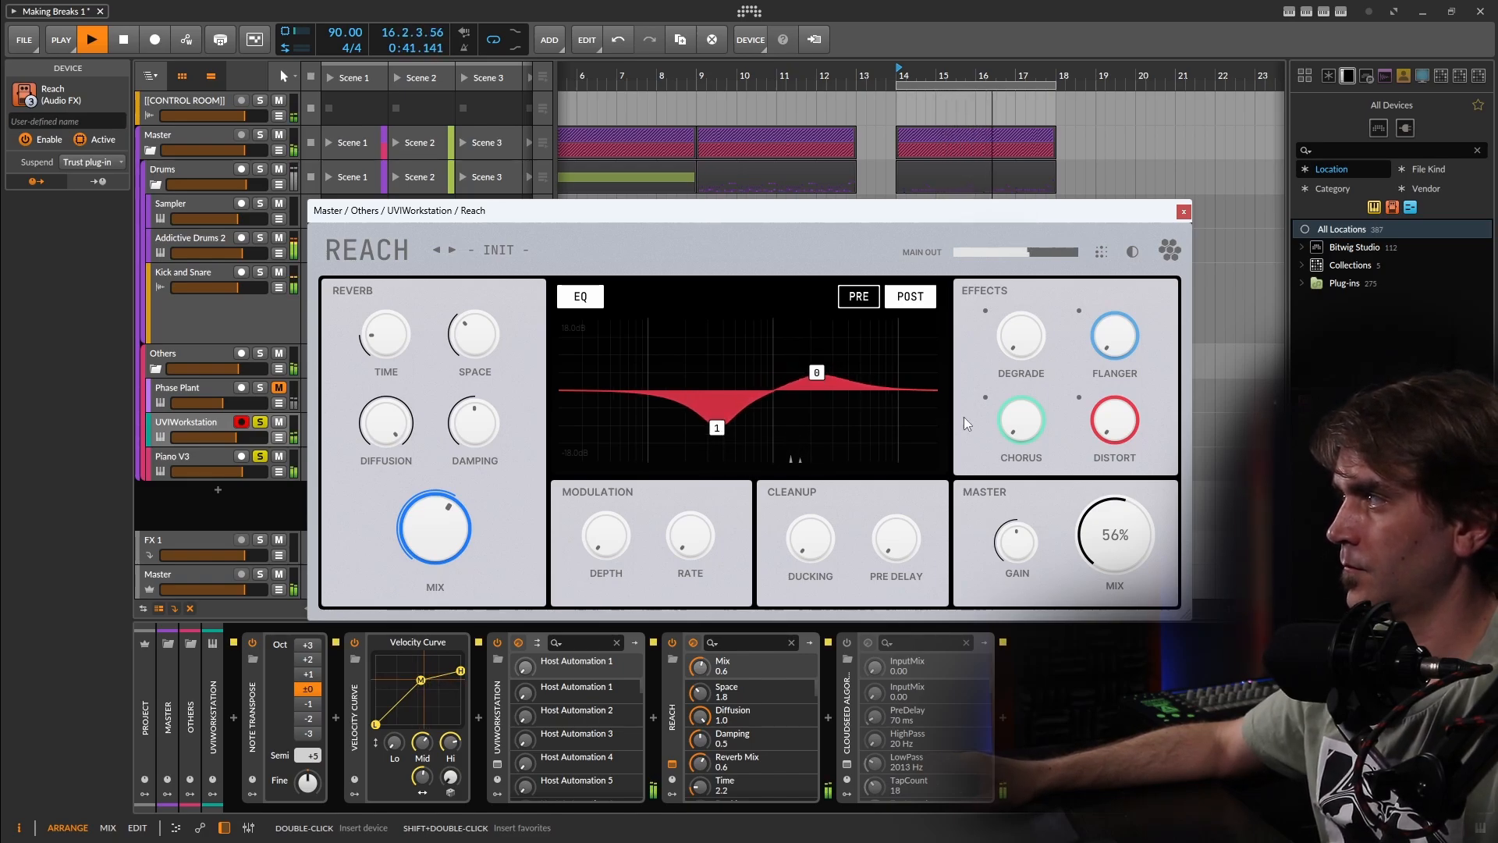
Step: Try a slight chorus mix with the reverb mix at about 0.7 and the master mix at about 62%
drag(1022, 422, 1043, 366)
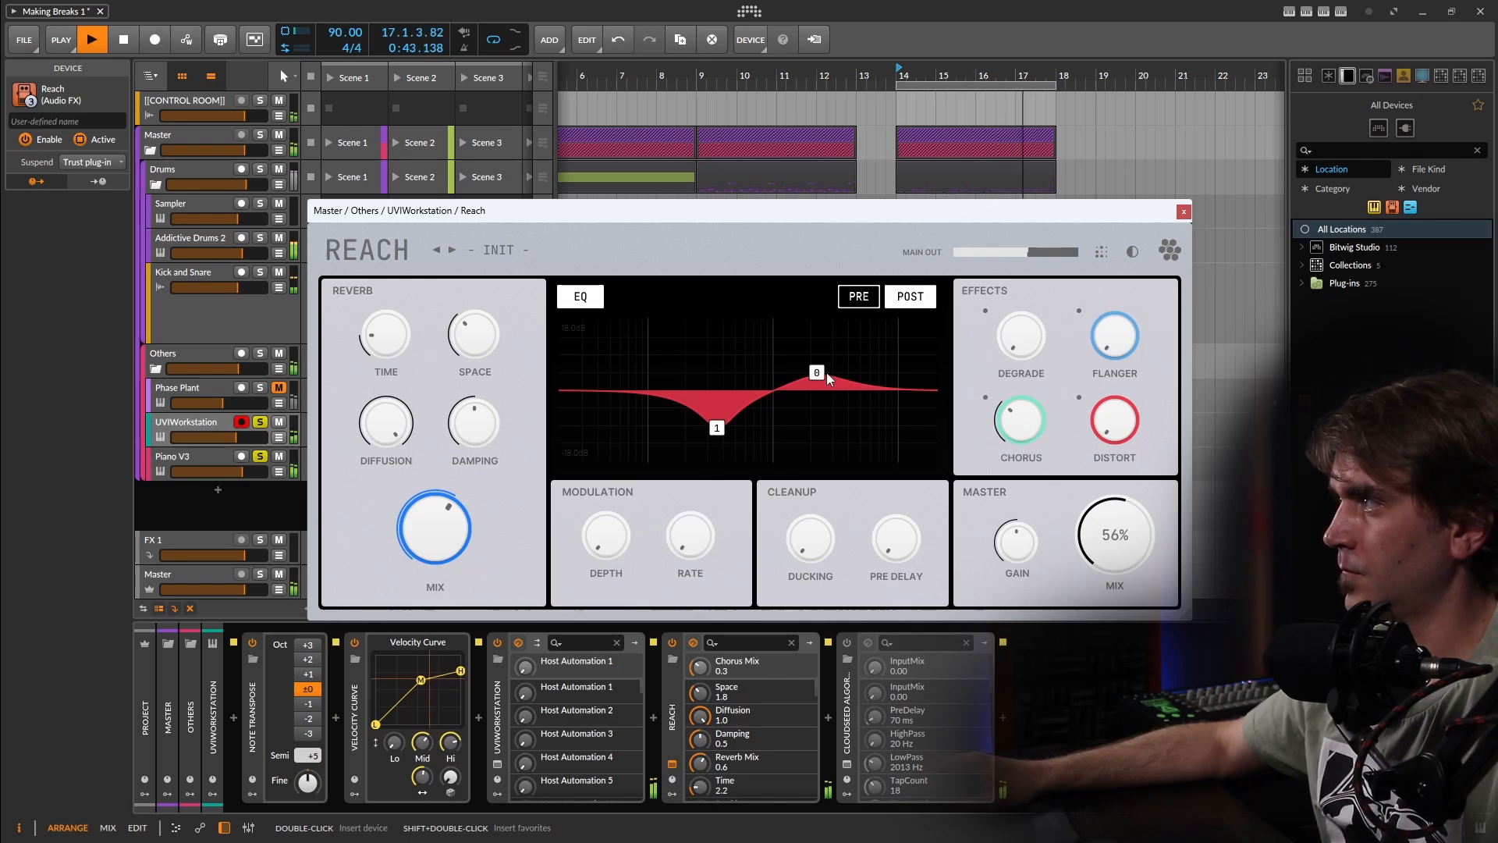
drag(1138, 536, 1156, 454)
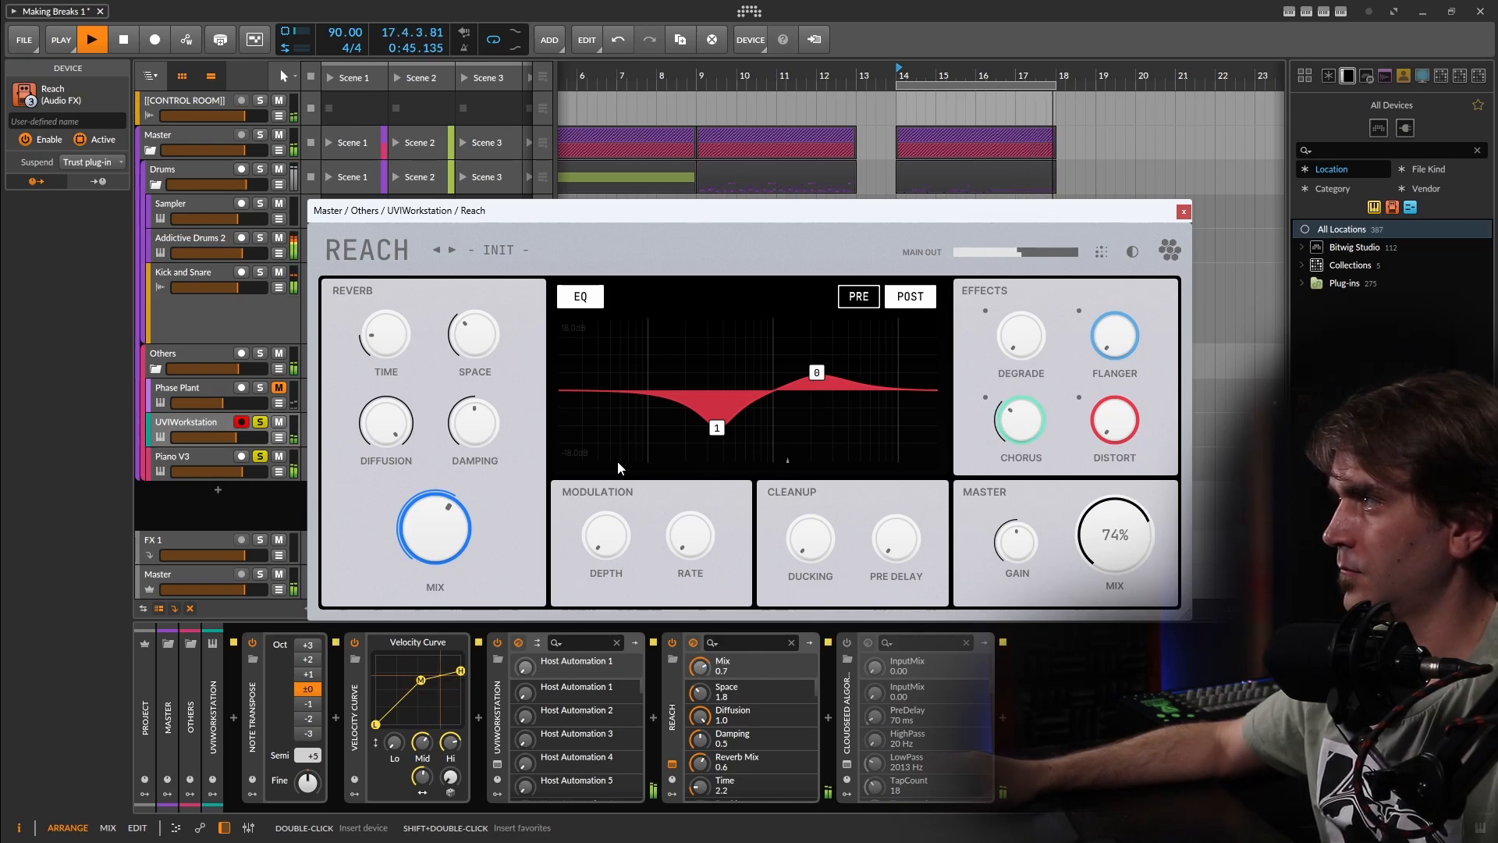
drag(426, 531, 433, 494)
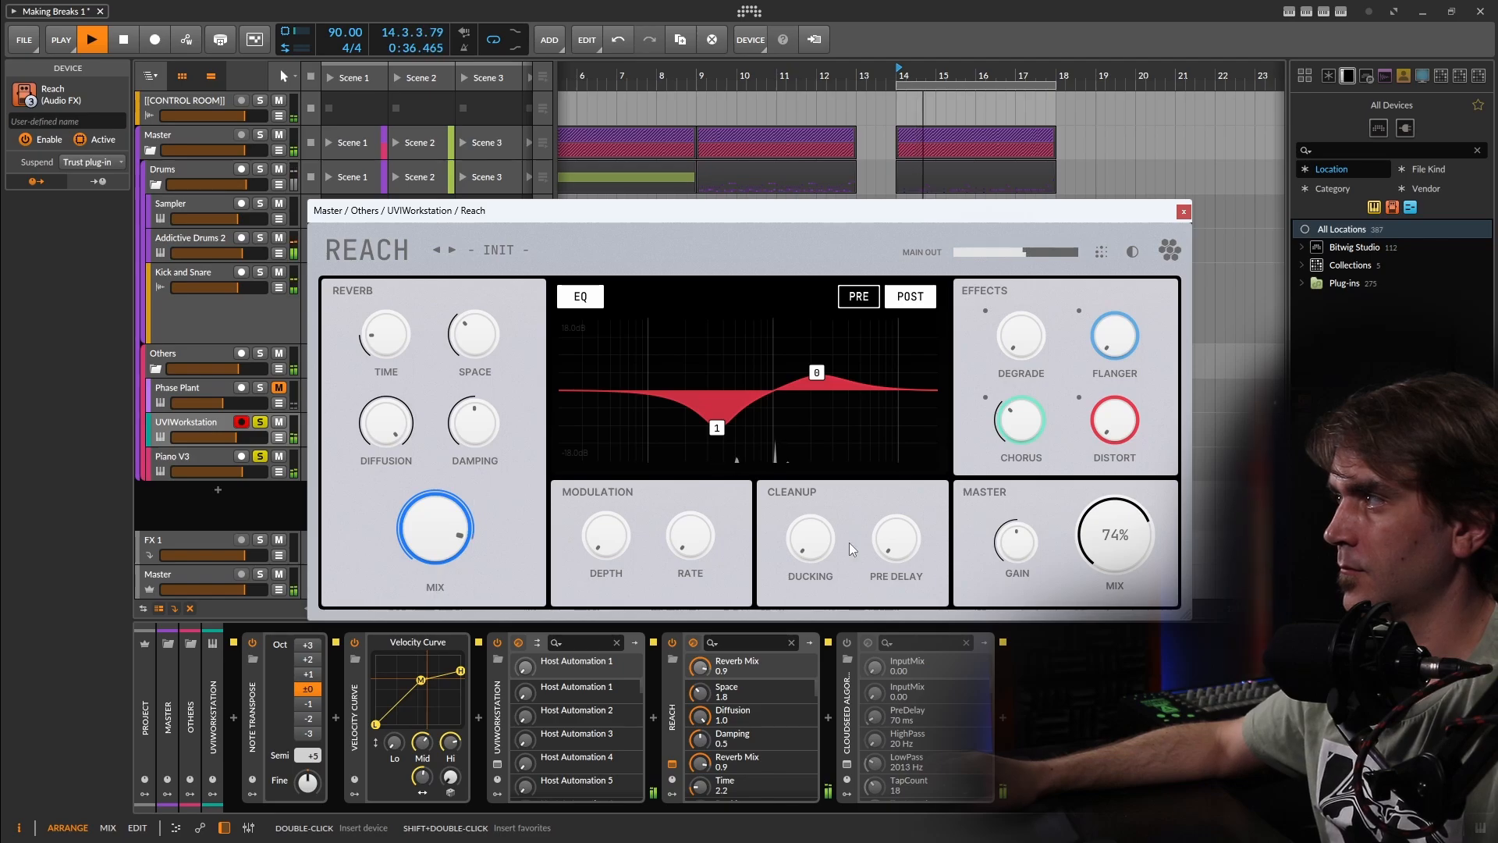
drag(1134, 512, 1135, 531)
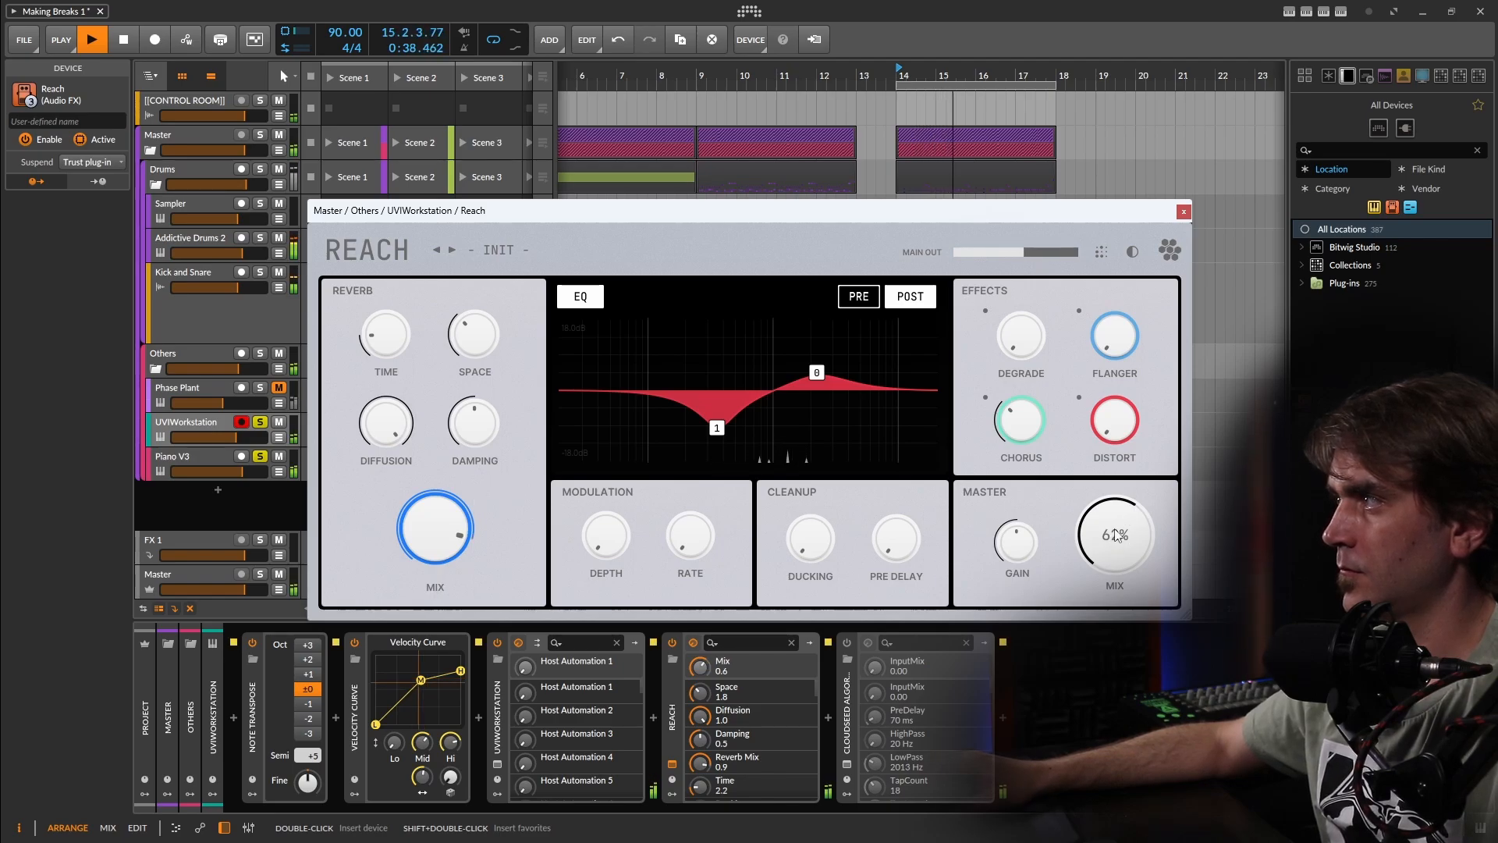
drag(1019, 439, 1010, 501)
drag(402, 555, 385, 607)
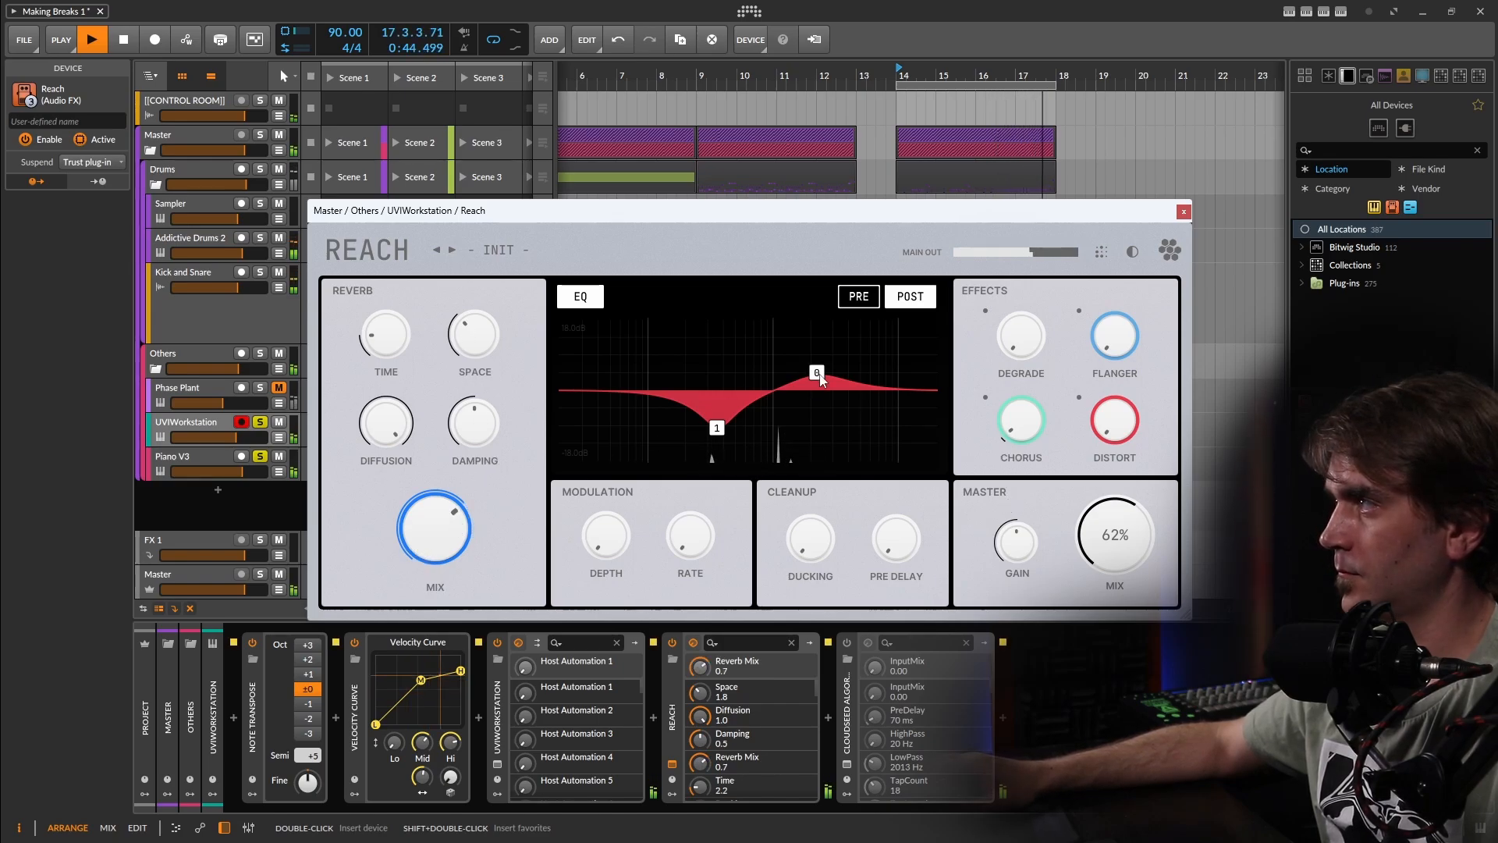
Step: Turn both post EQ bands into shallow cuts in the low mids and upper mids
drag(816, 372, 804, 401)
drag(716, 428, 719, 402)
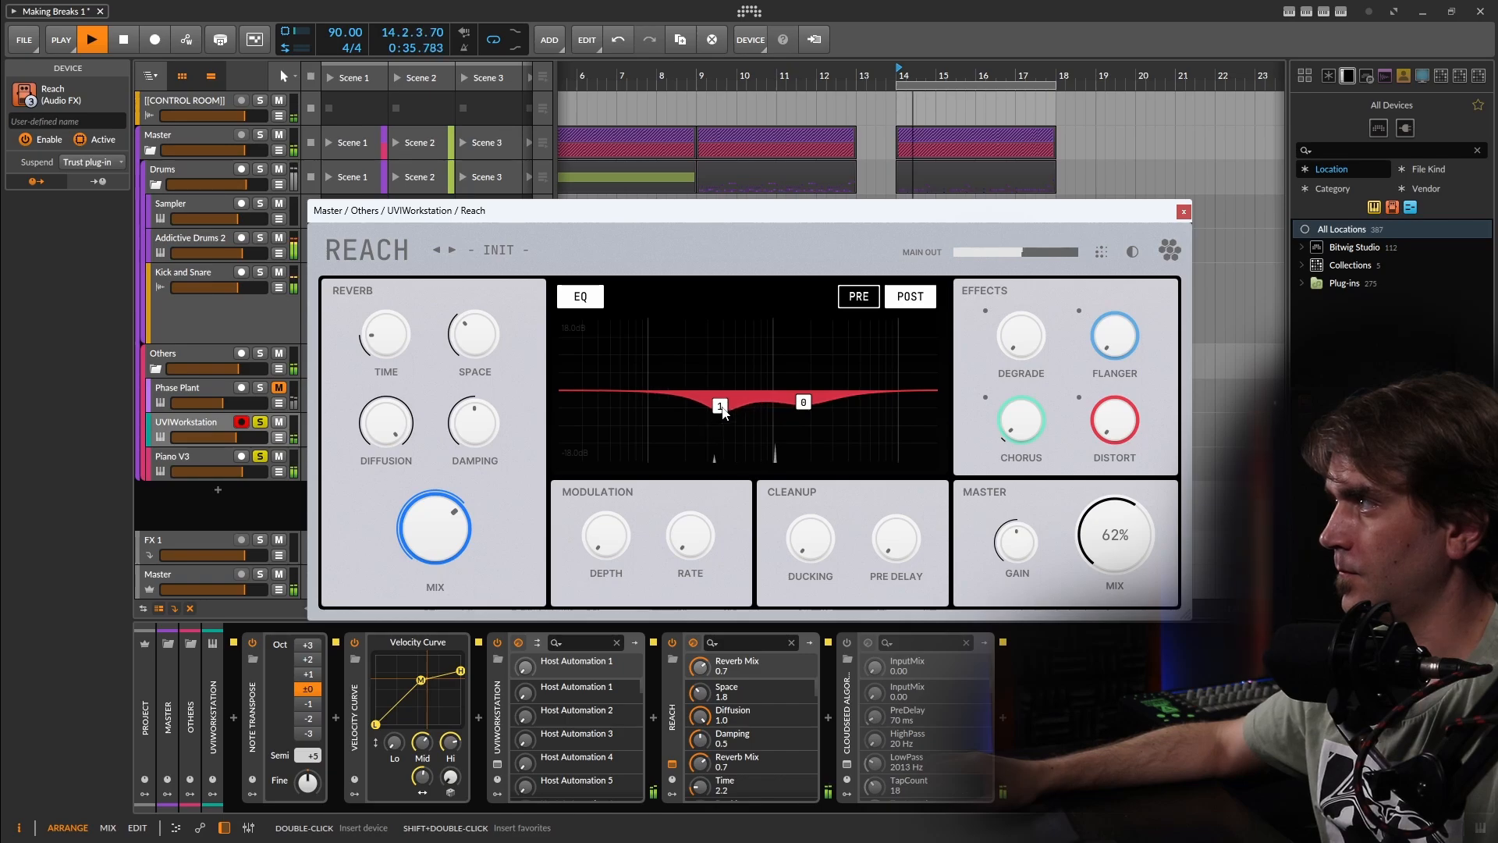
Step: Remove the chorus, and set the master mix to 65% and the reverb mix to about 0.8
drag(1021, 426, 1020, 446)
drag(1135, 528, 1137, 519)
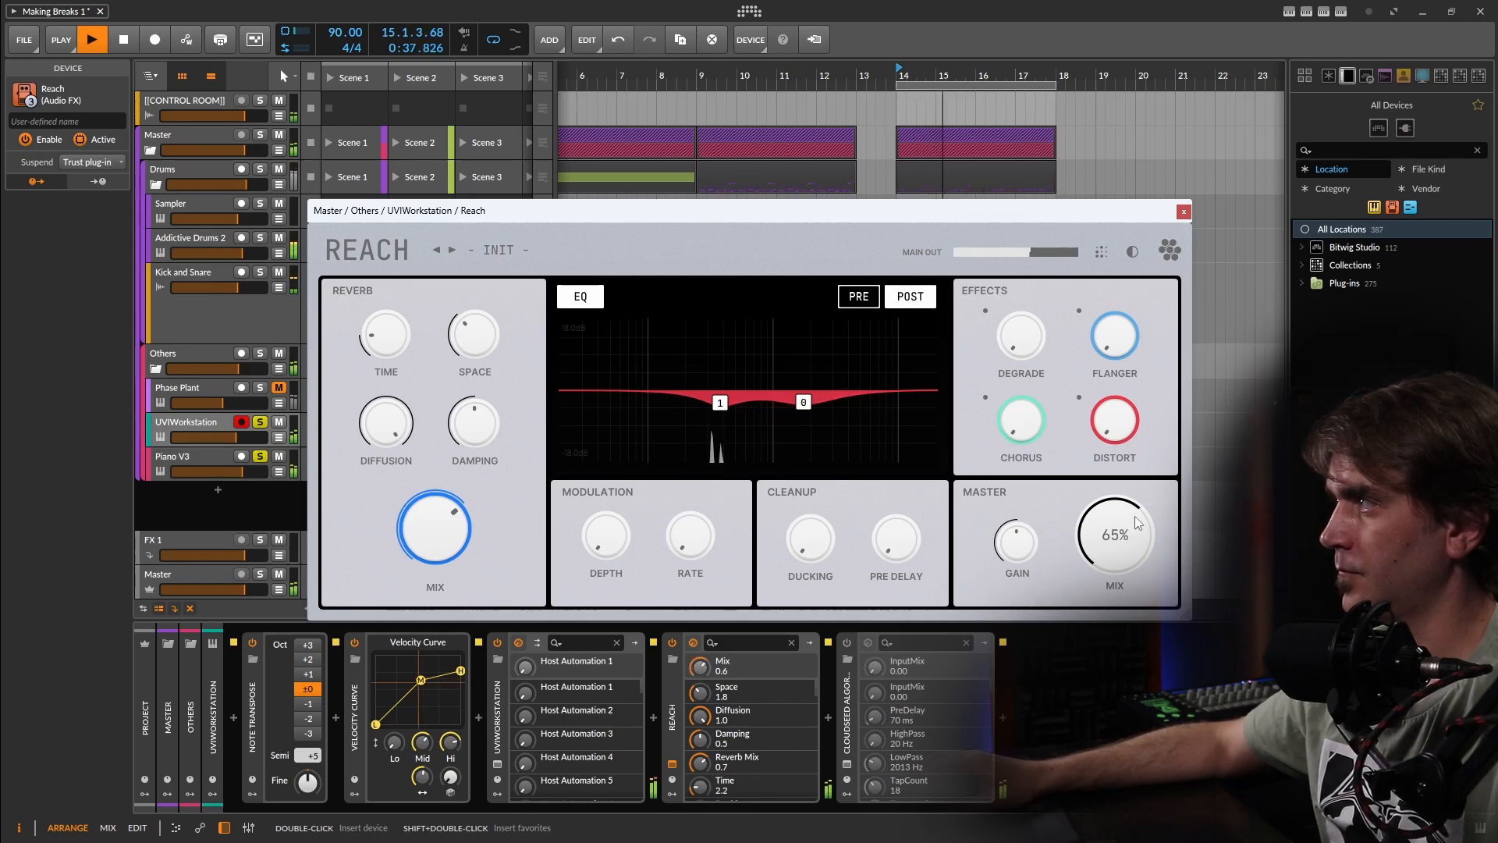
drag(419, 549, 422, 527)
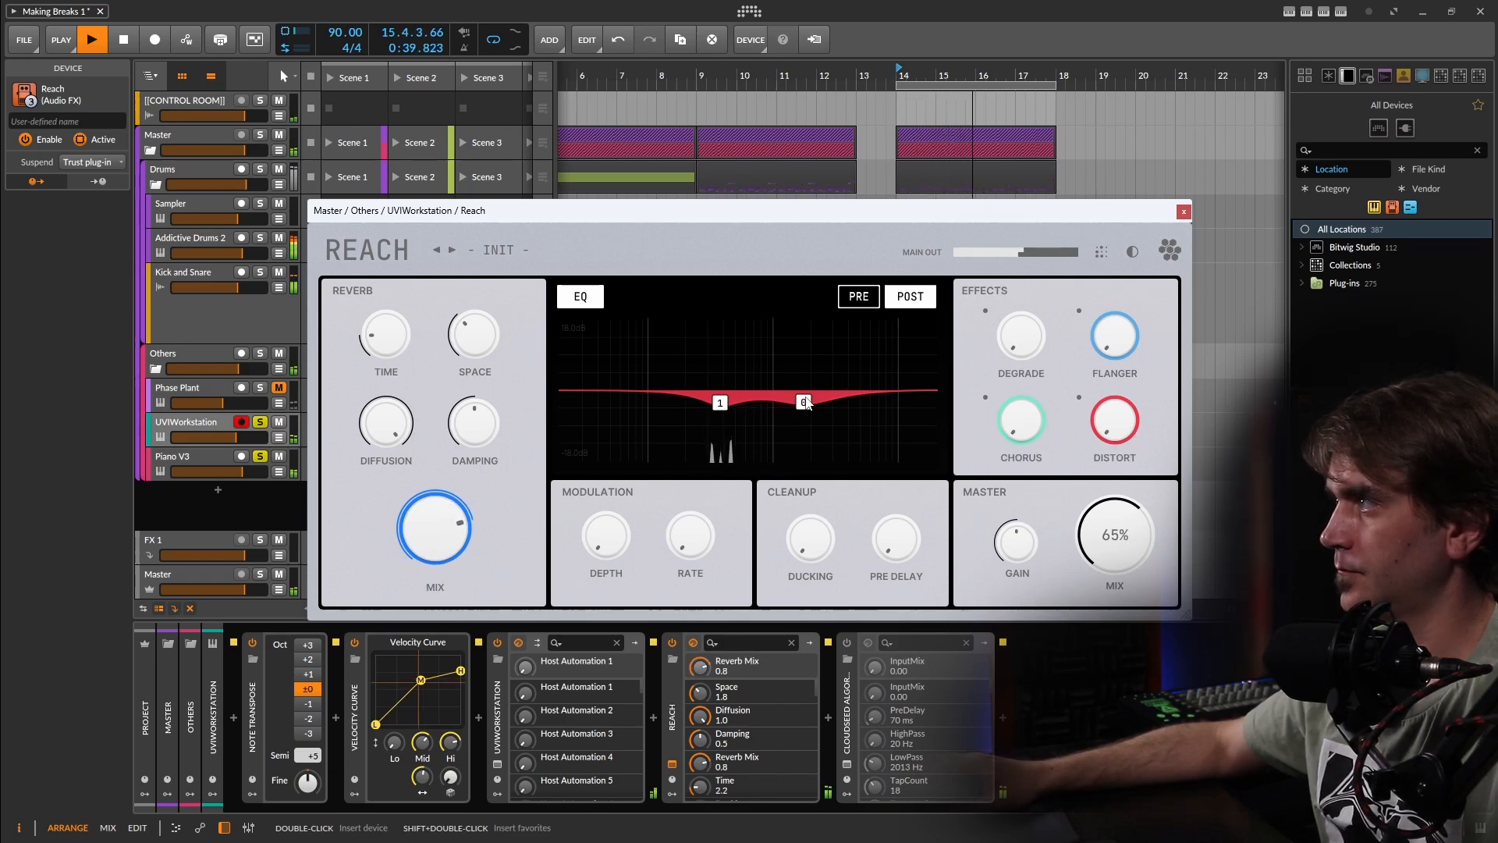
Step: Ease both post EQ cuts closer to flat and set the reverb Space to 50%, then close Reach and stop playback
drag(805, 400, 718, 399)
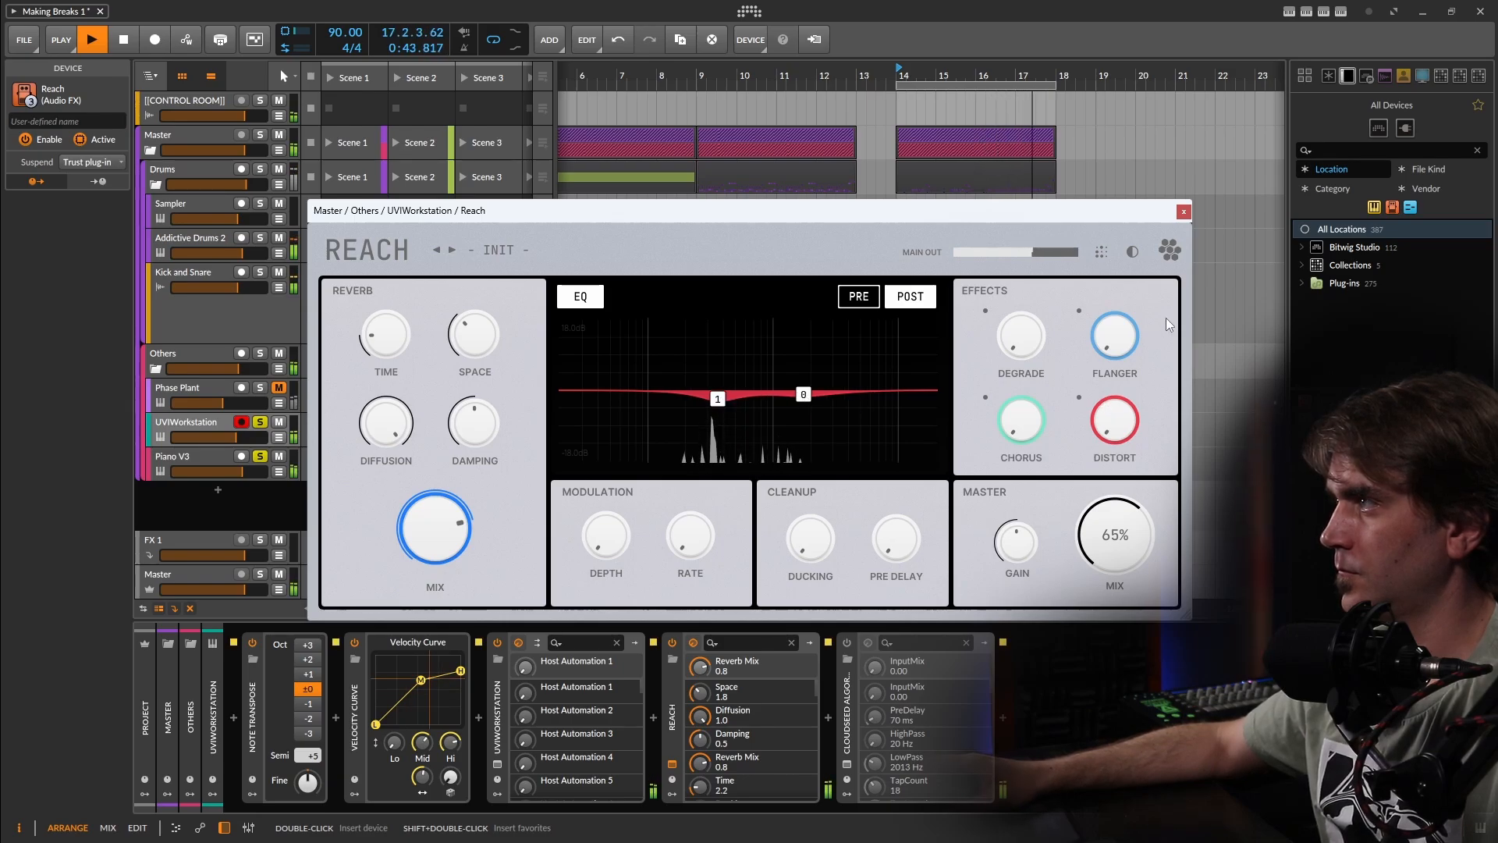
drag(471, 341, 450, 379)
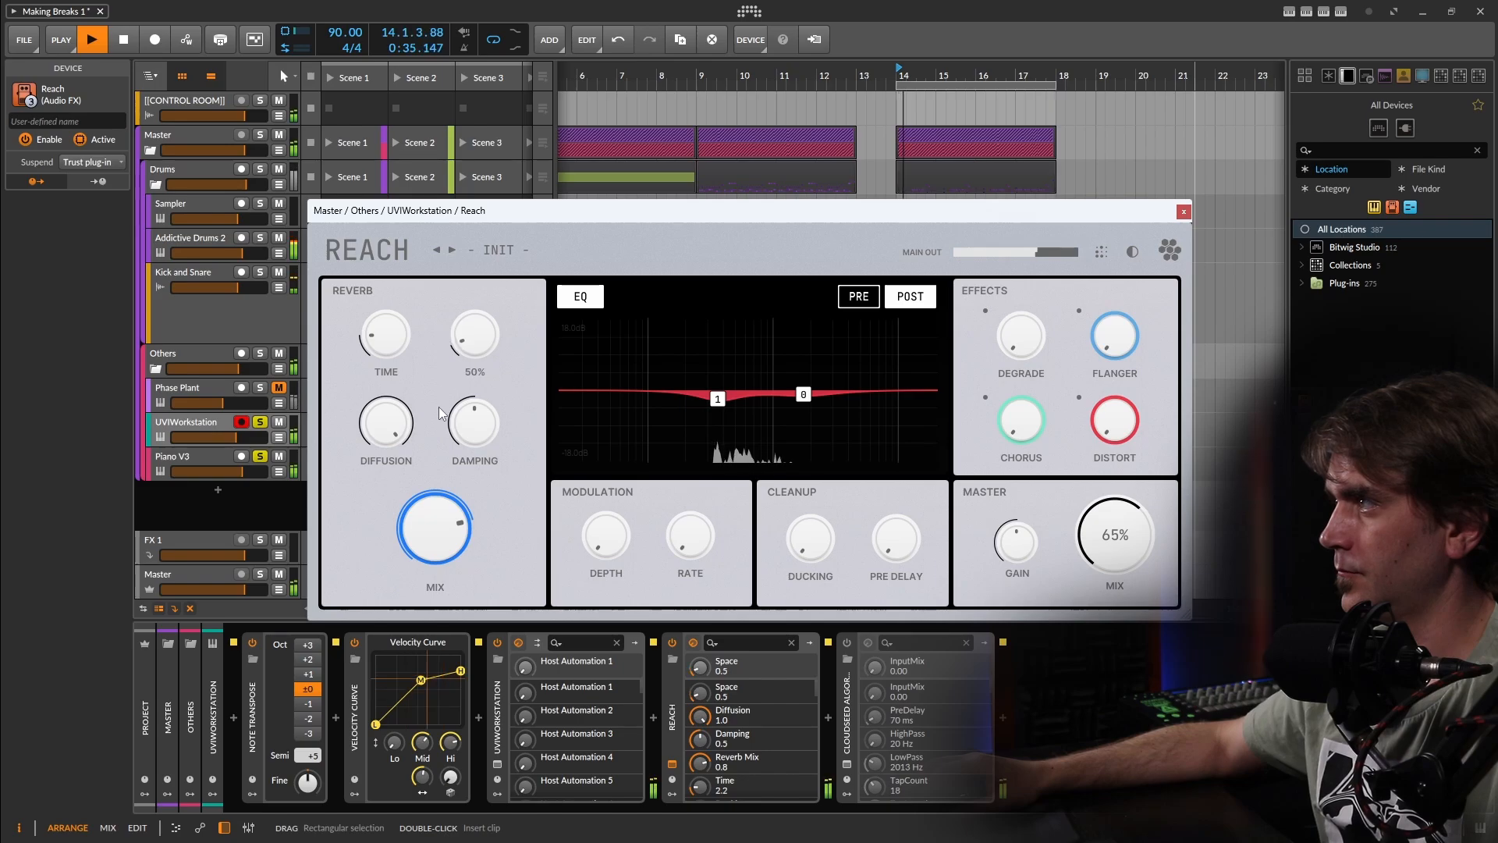
mouse_move(1017, 561)
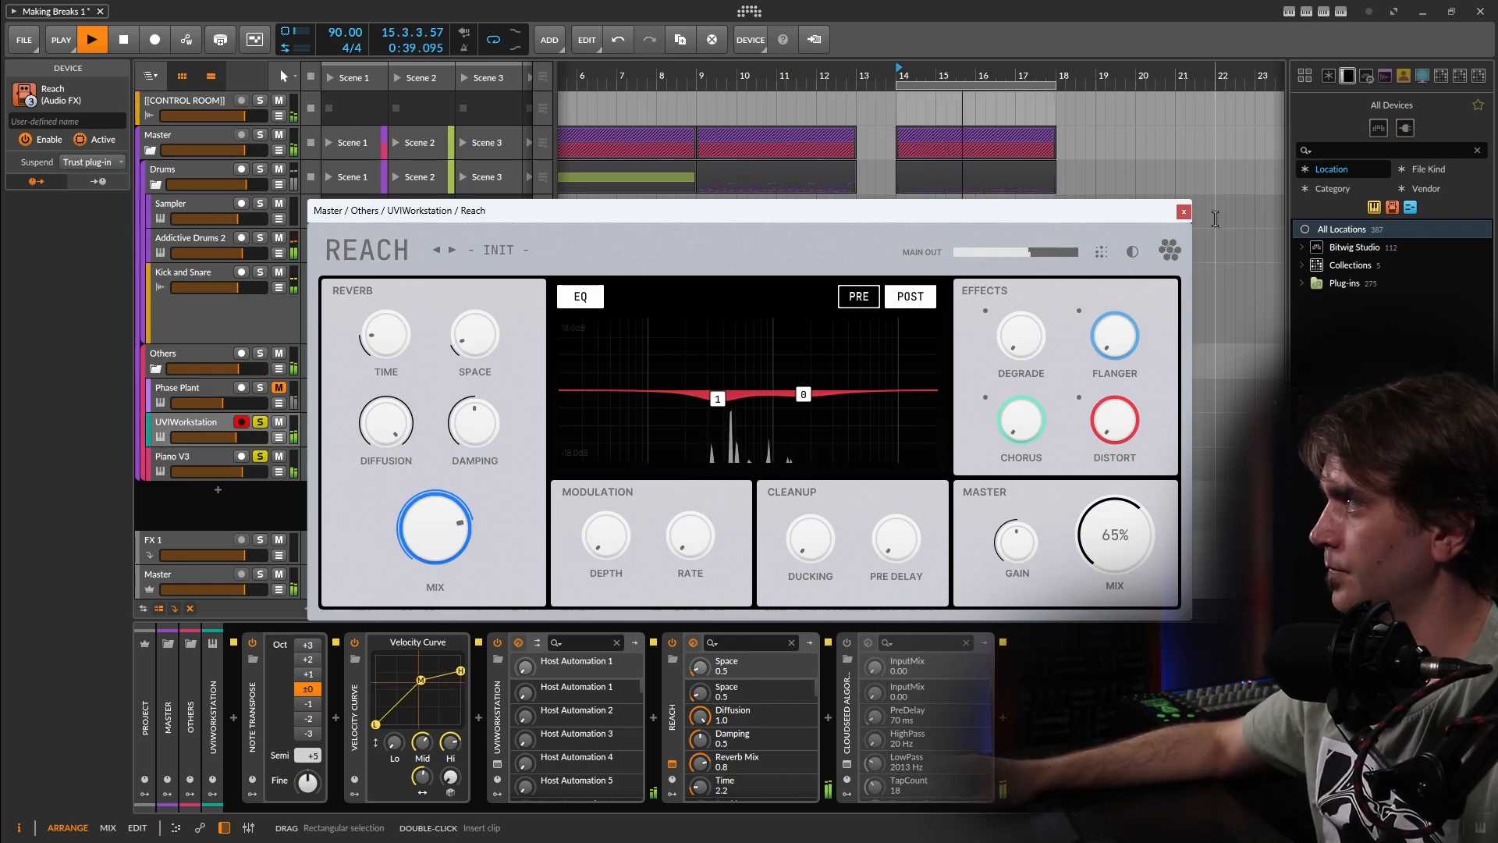
click(1183, 212)
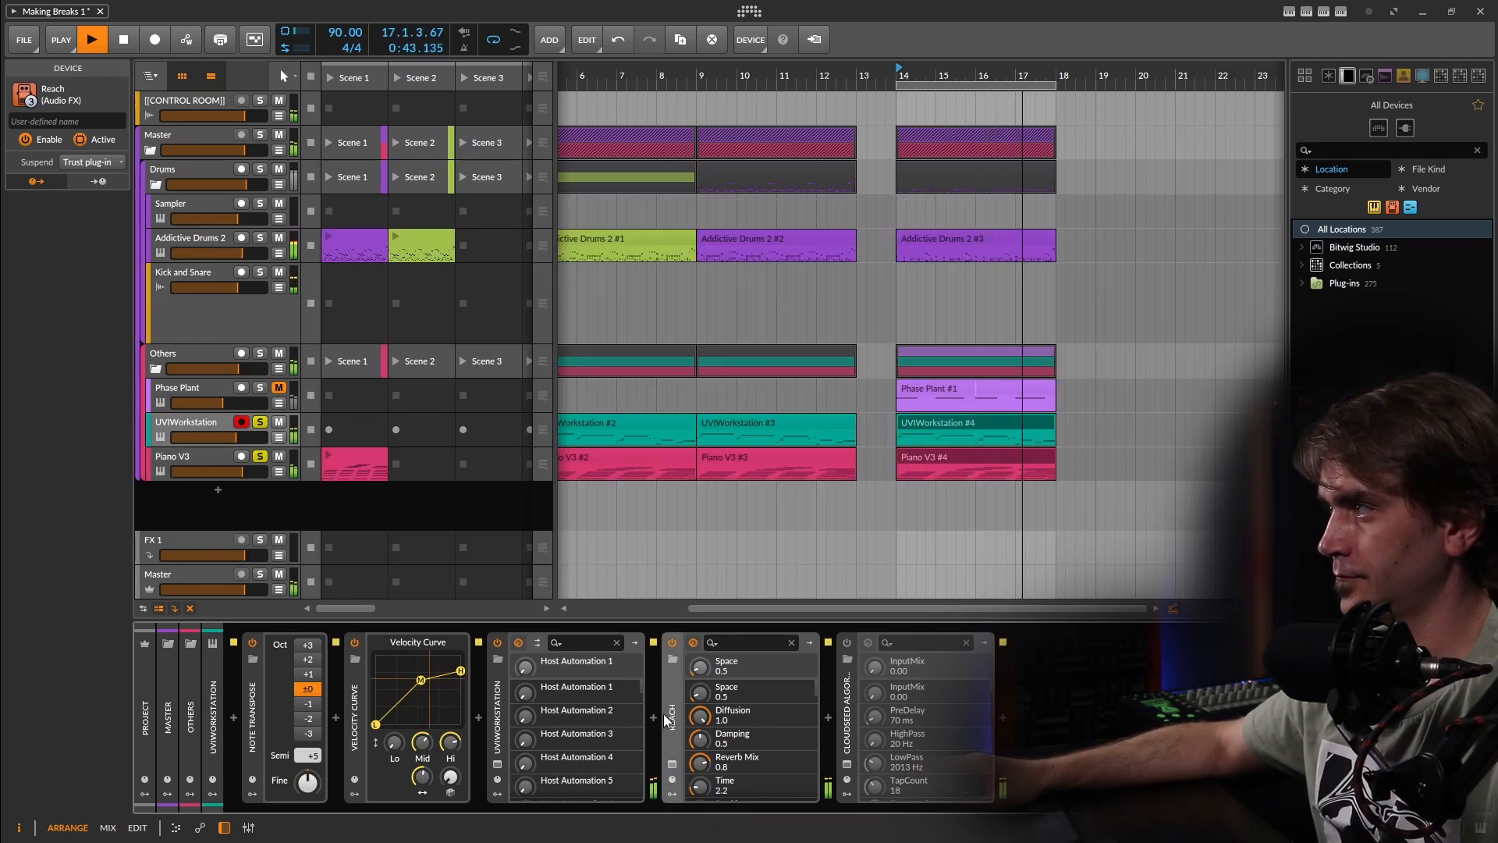
key(space)
Step: Recheck the Reach window on the UVIWorkstation track, and select the Drums group to show its device chain
click(672, 764)
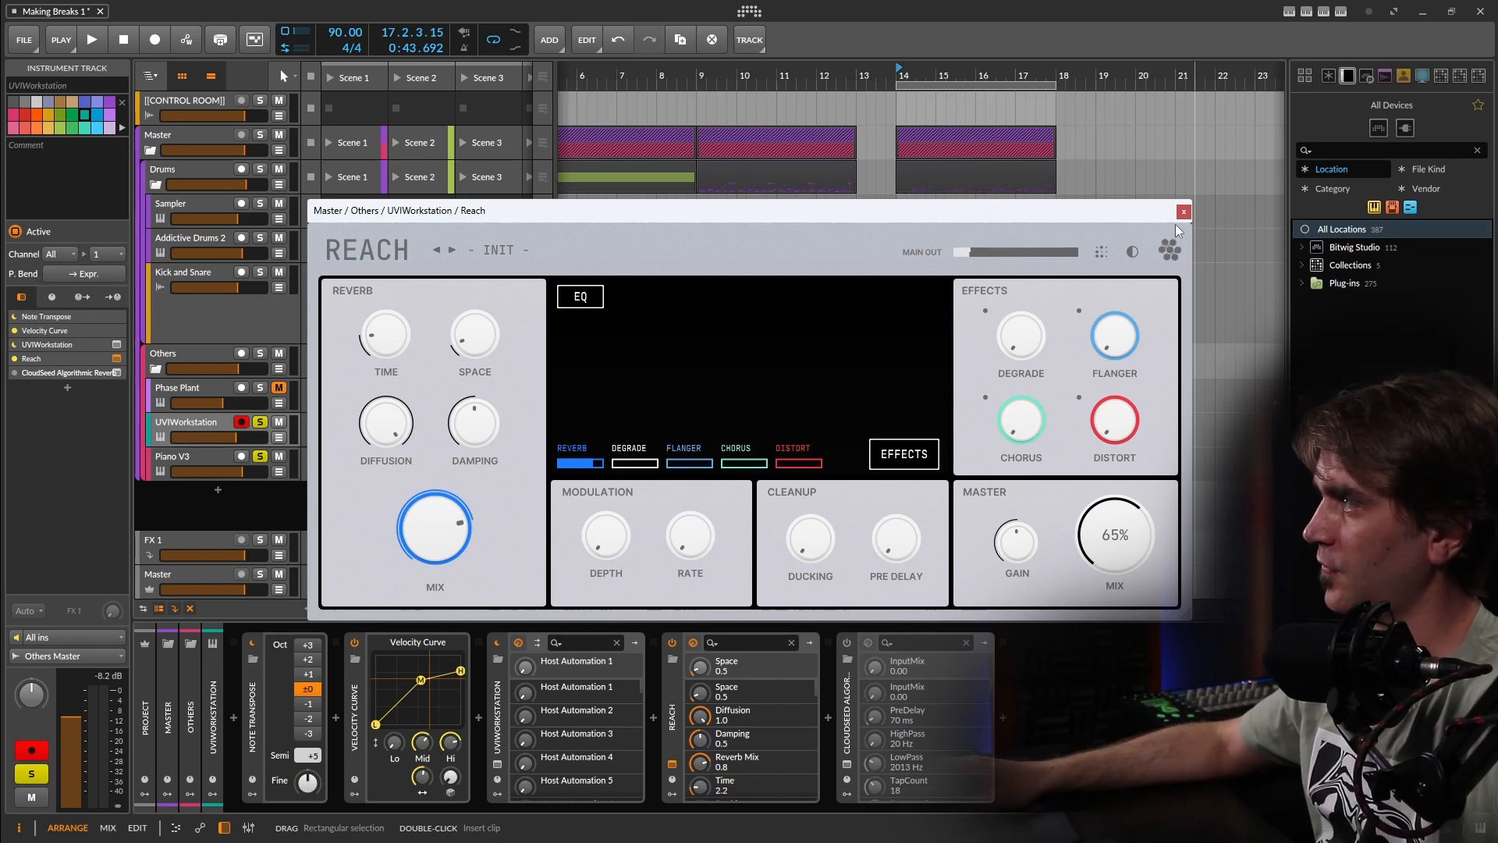
click(1184, 213)
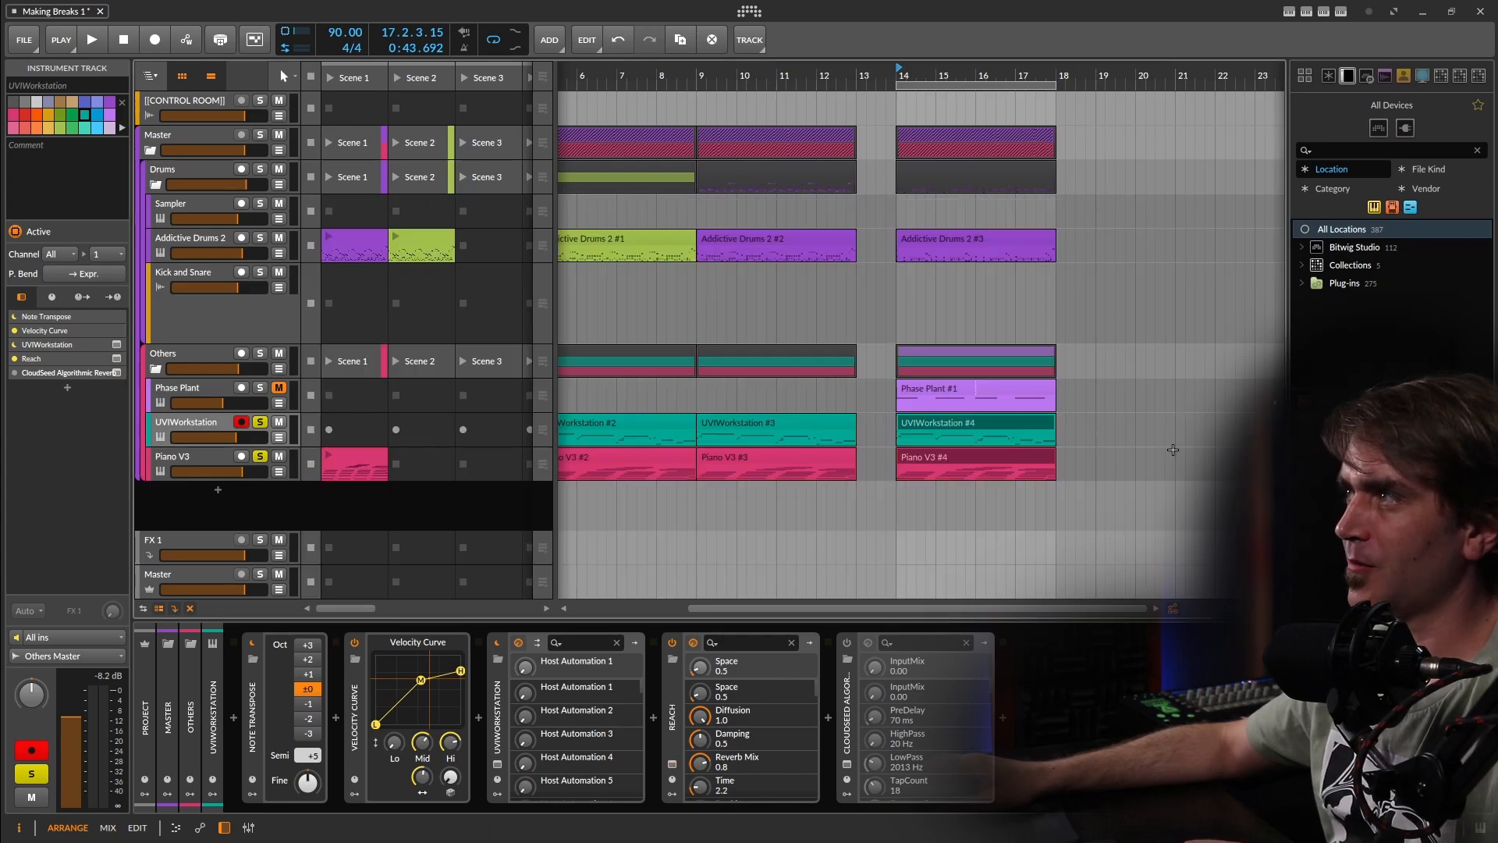
click(219, 242)
click(184, 175)
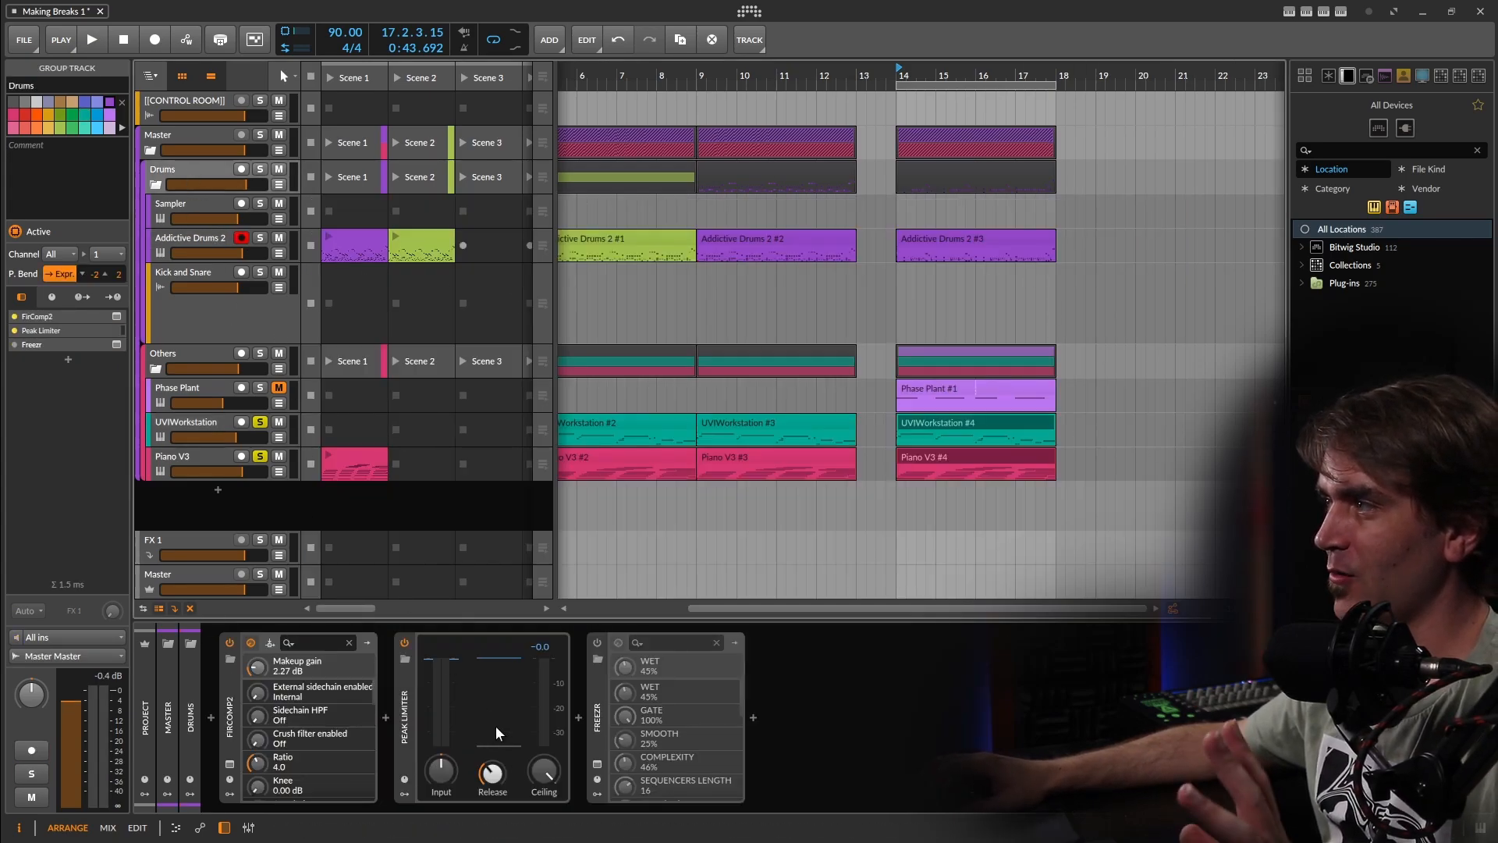
Step: Open FirComp2 on the Drums group, set its program dependence to 44, and compare settings slots A and B
click(229, 764)
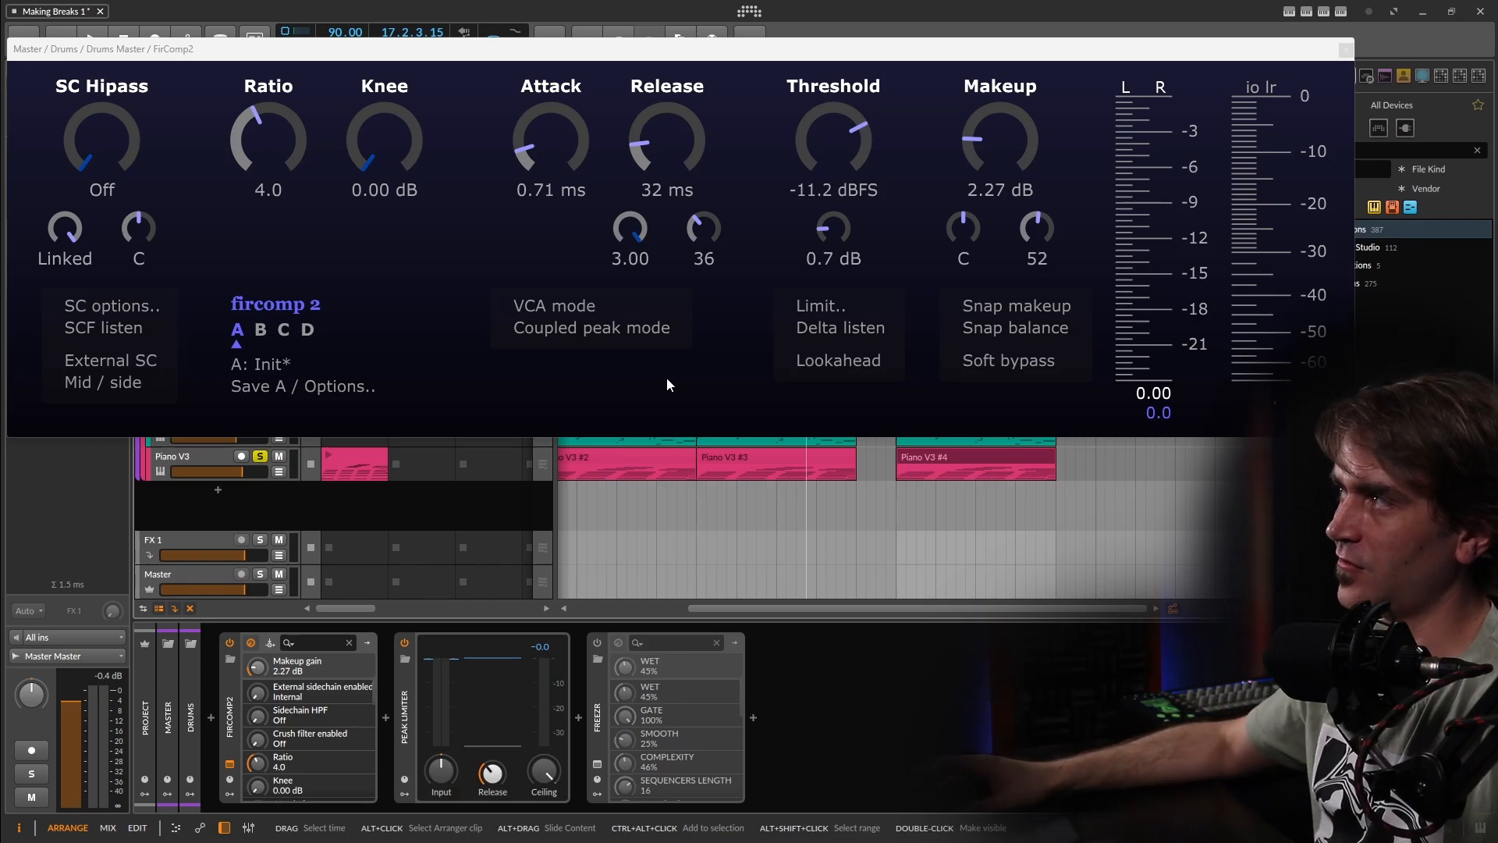
click(560, 306)
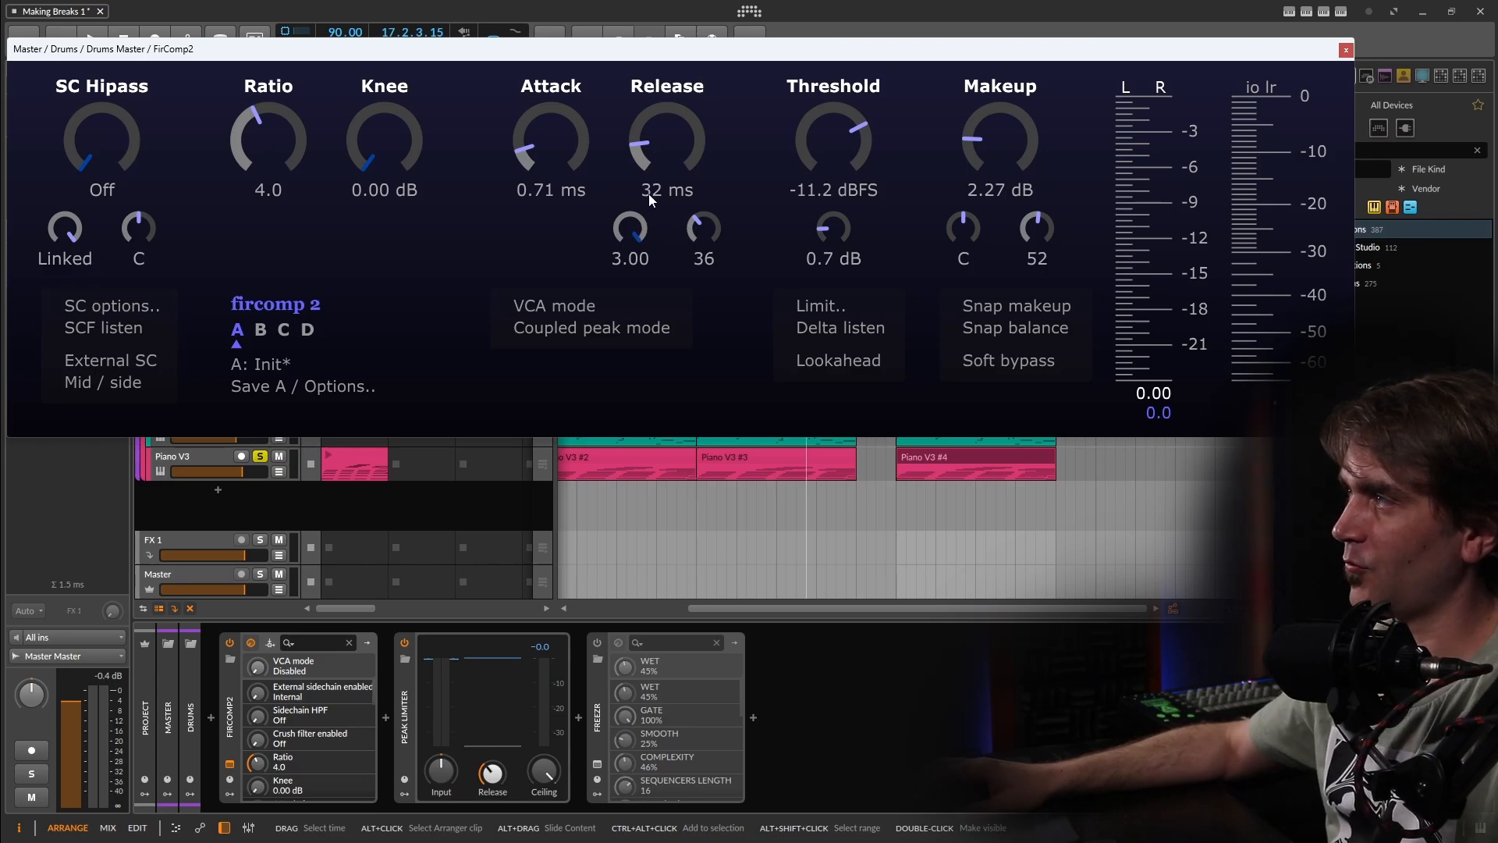
drag(707, 232, 724, 199)
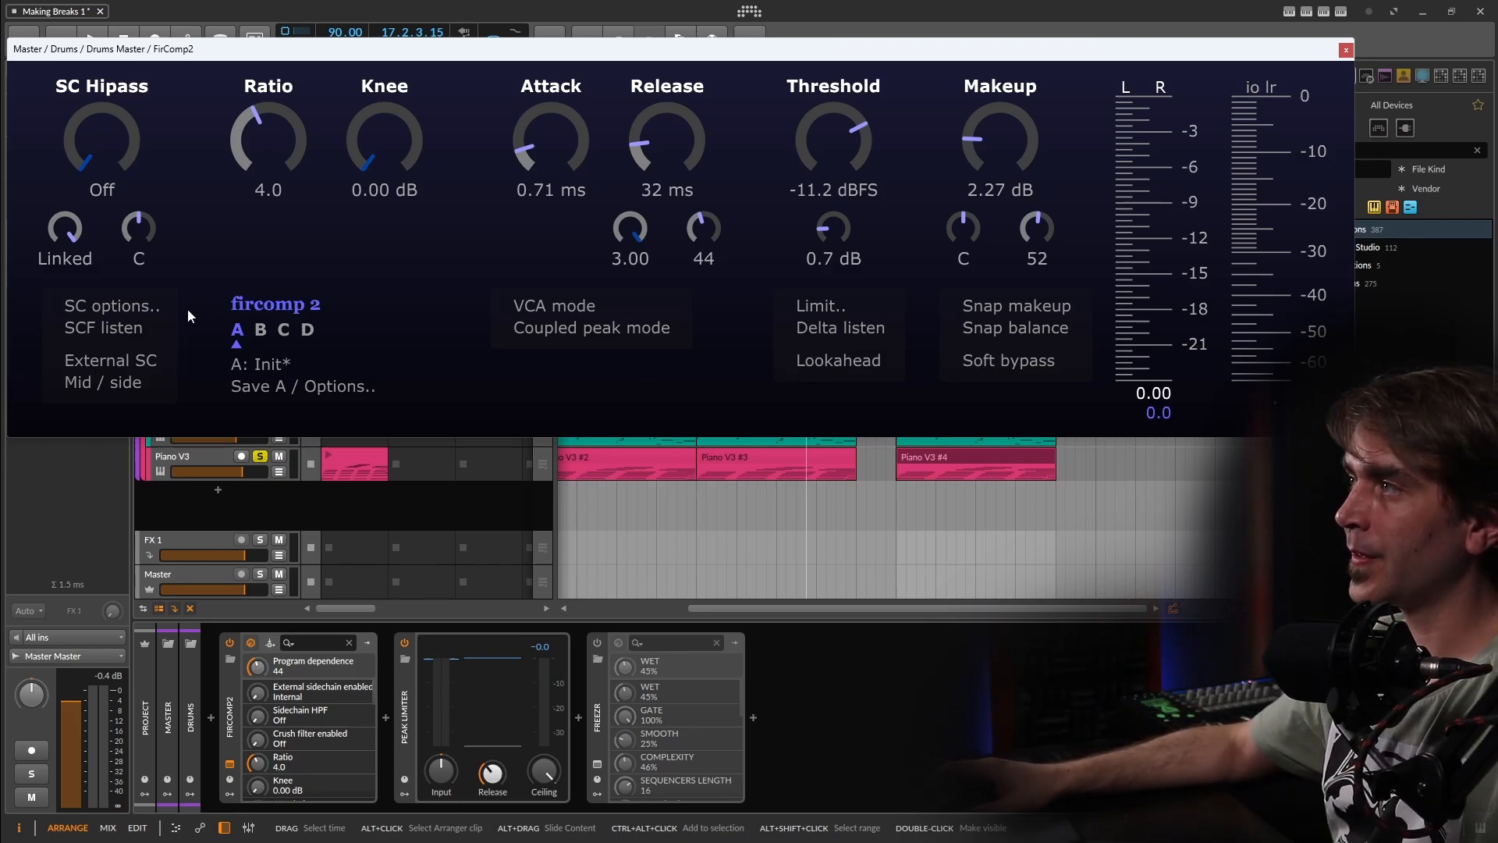
click(260, 331)
click(236, 330)
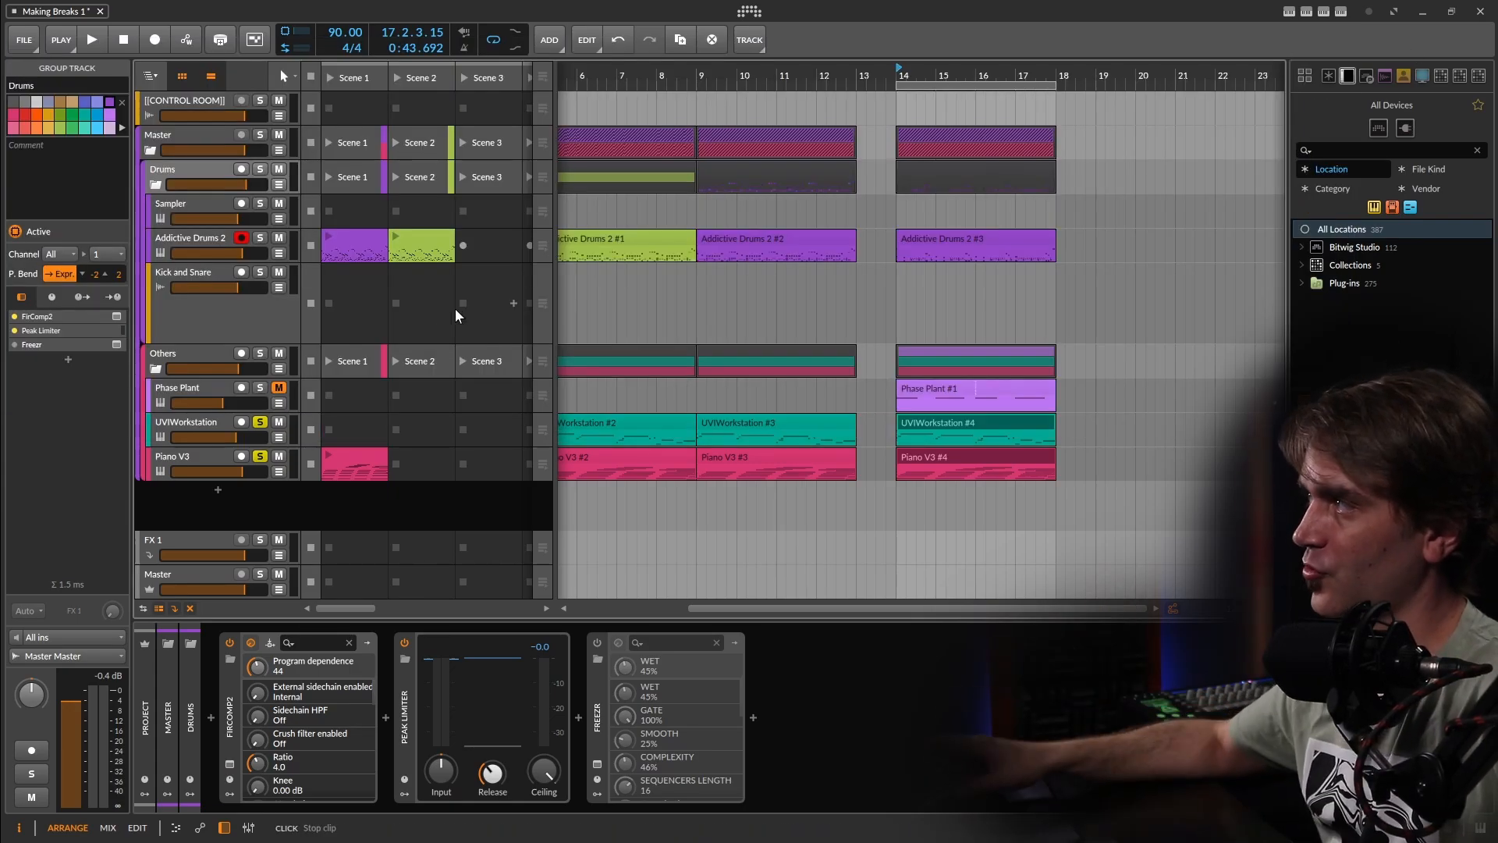
Step: Reopen FirComp2 on the Drums group and set its maximum compression to 60.0 dB and wet mix to 100%
click(230, 764)
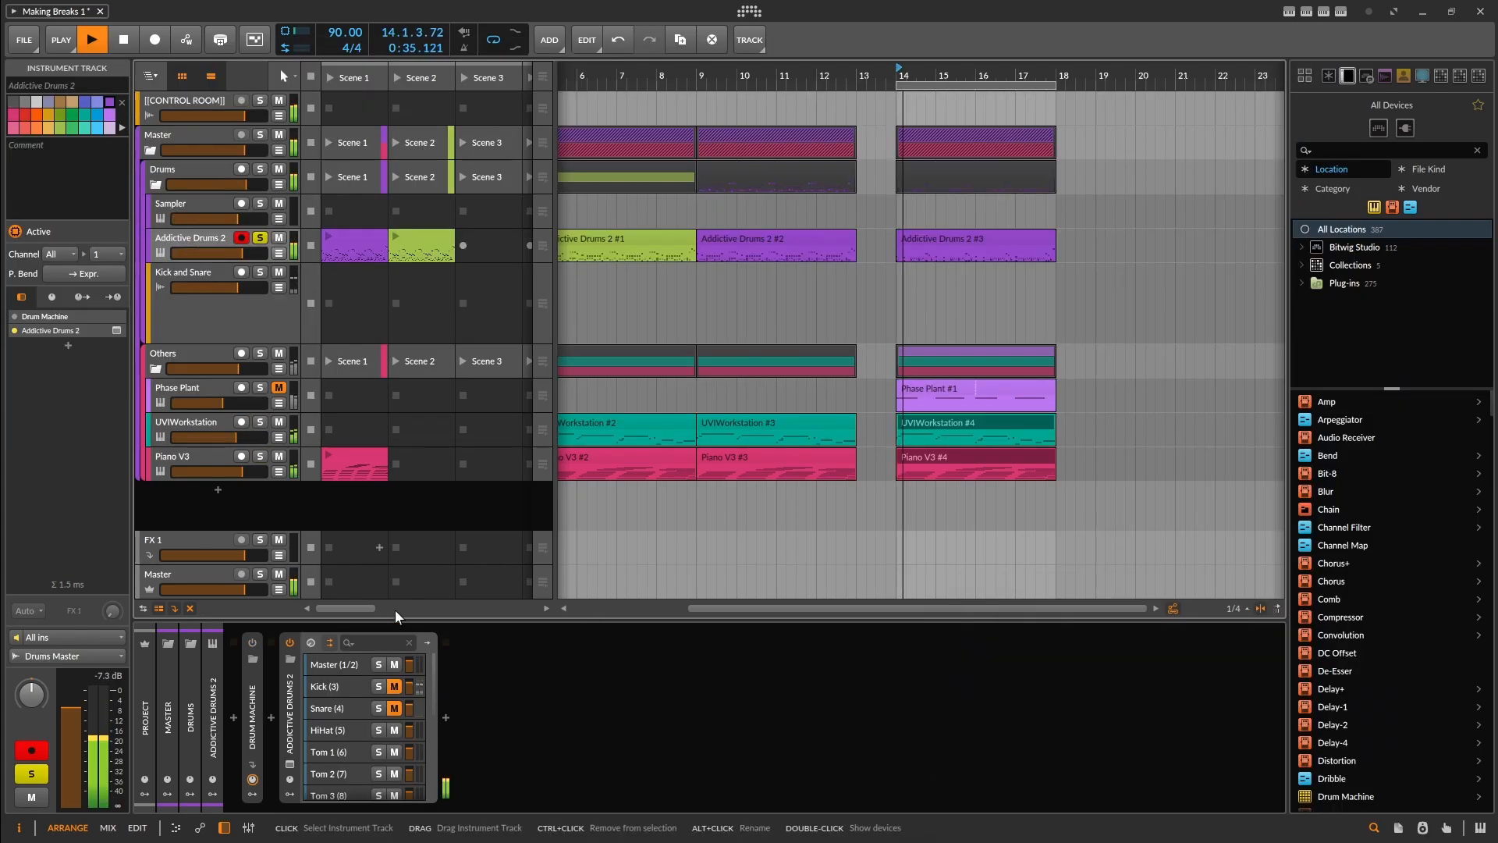
click(197, 173)
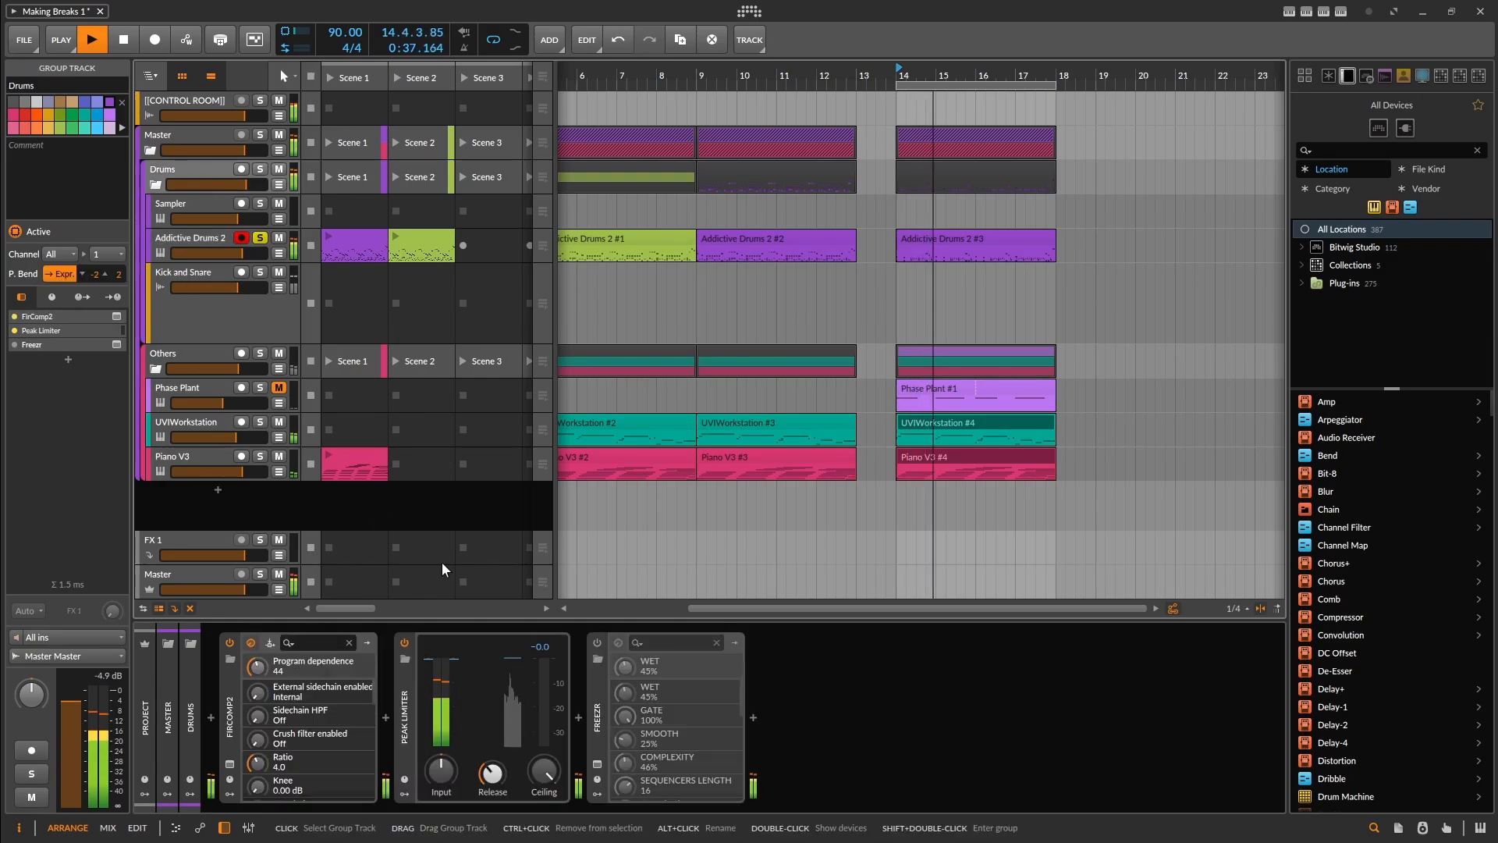
click(229, 764)
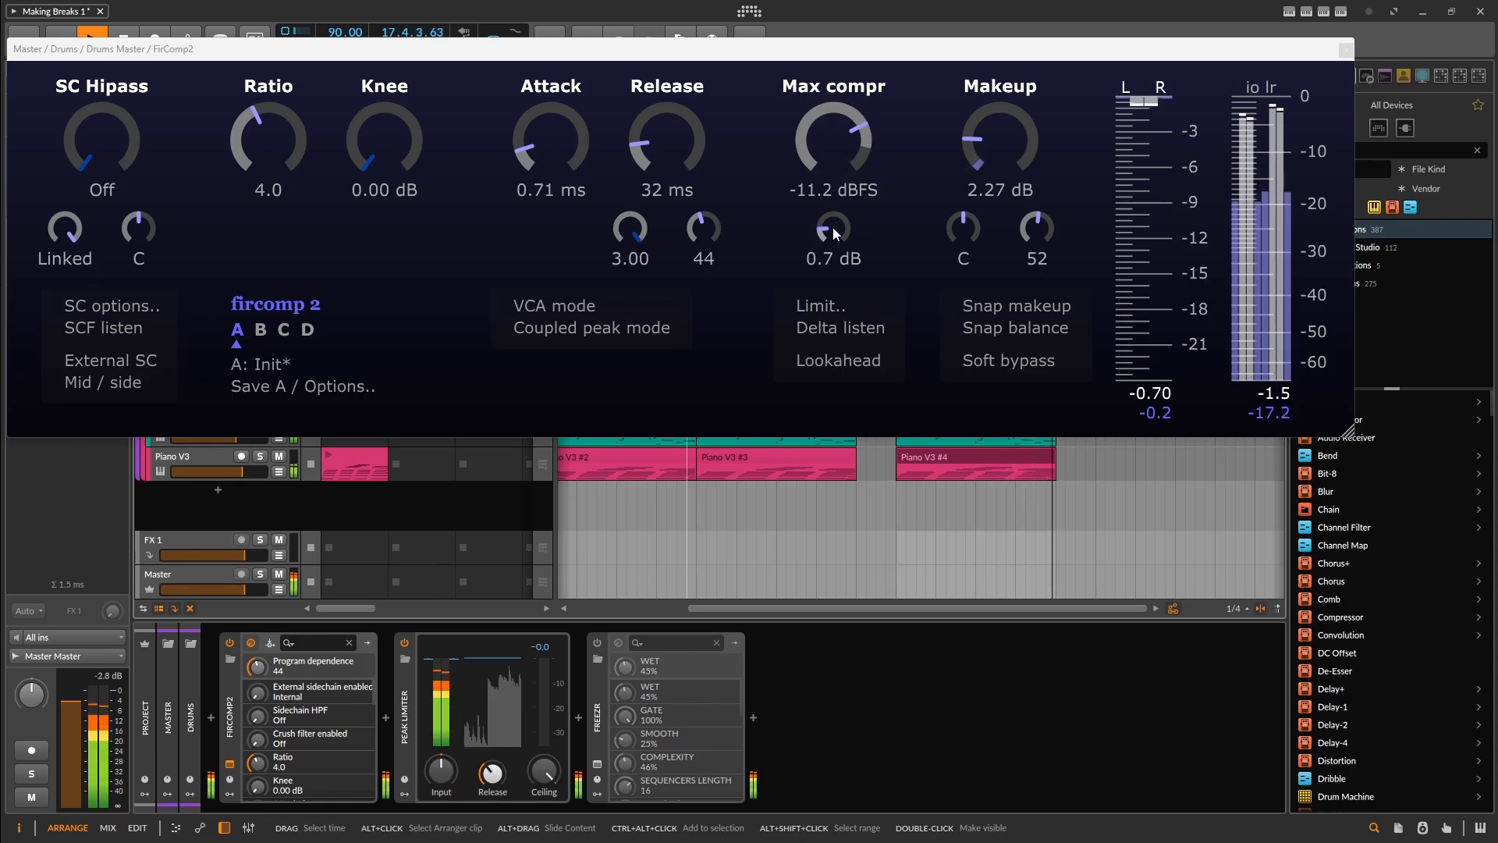
mouse_move(832, 227)
mouse_down()
mouse_move(857, 164)
mouse_move(850, 203)
mouse_move(844, 132)
mouse_move(841, 213)
mouse_up()
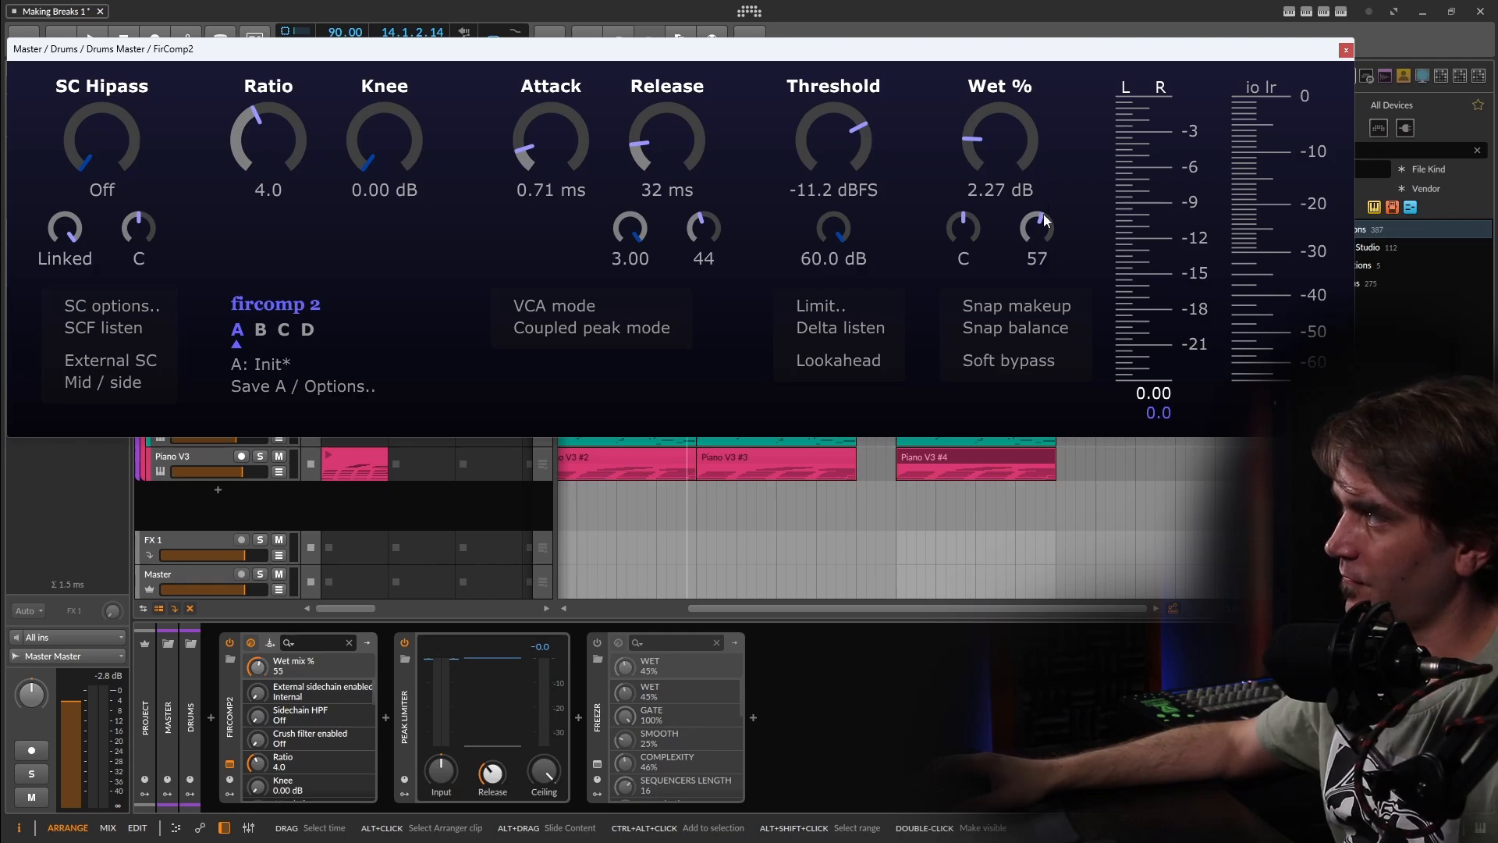
drag(1042, 214, 1103, 60)
Step: During playback, set FirComp2's threshold to -19.0 dBFS and makeup to 4.75 dB, with a 0.54 ms attack and 19.6 ms release
key(space)
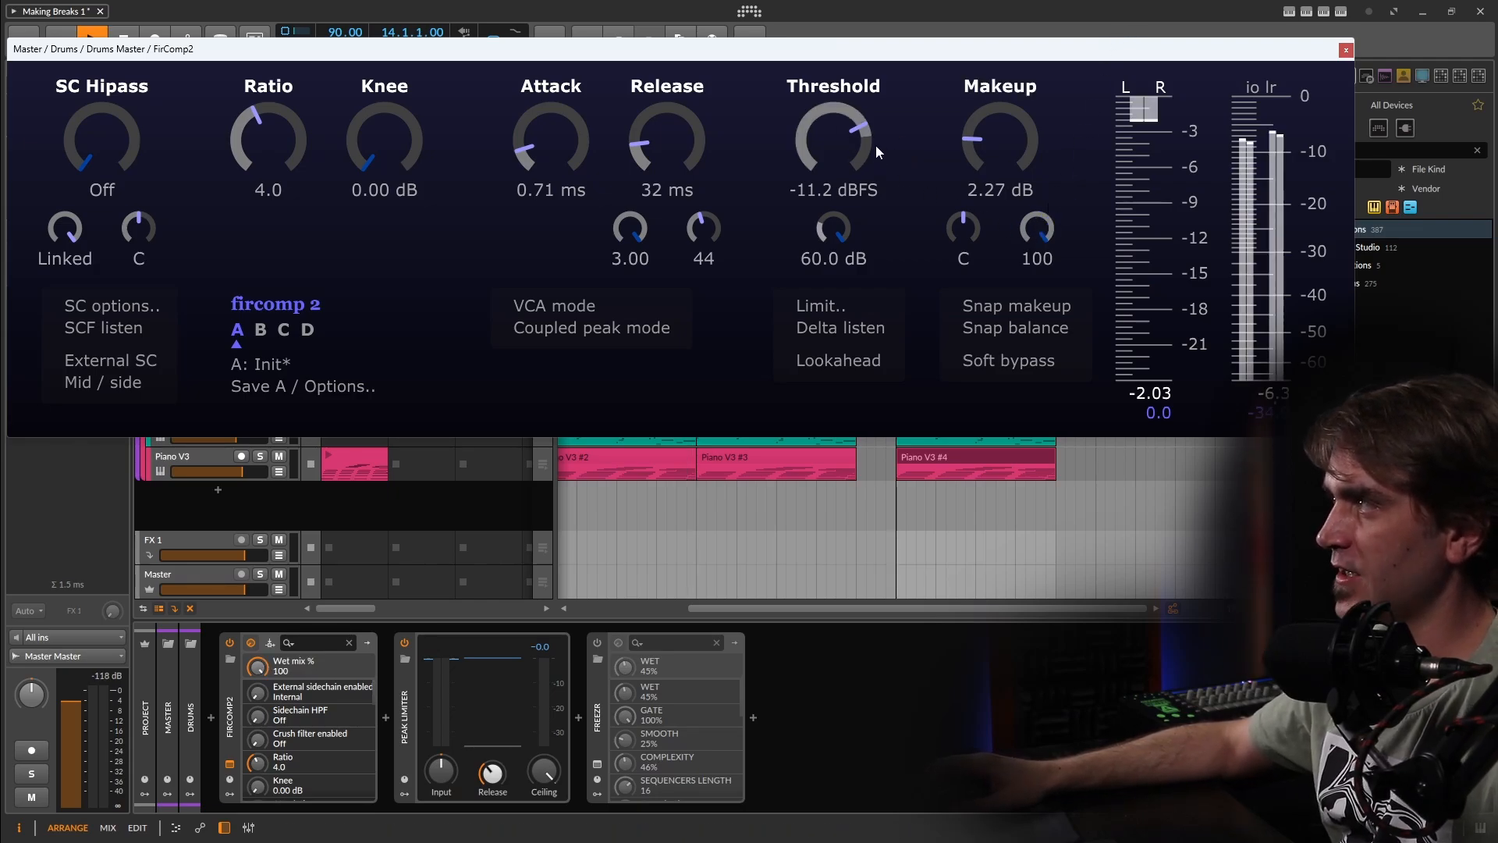
drag(836, 164, 830, 170)
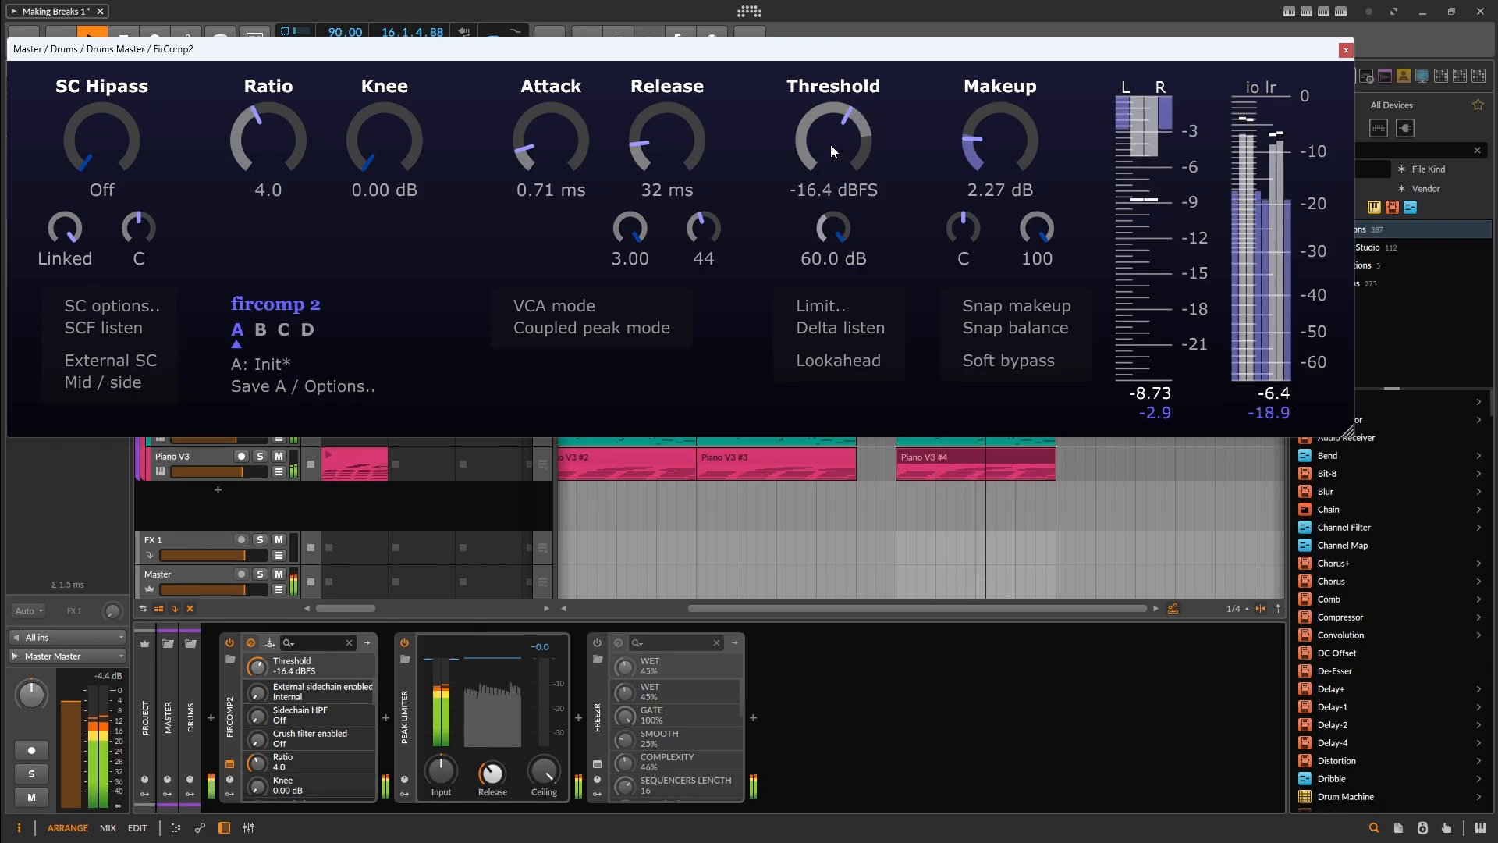
drag(989, 150, 986, 140)
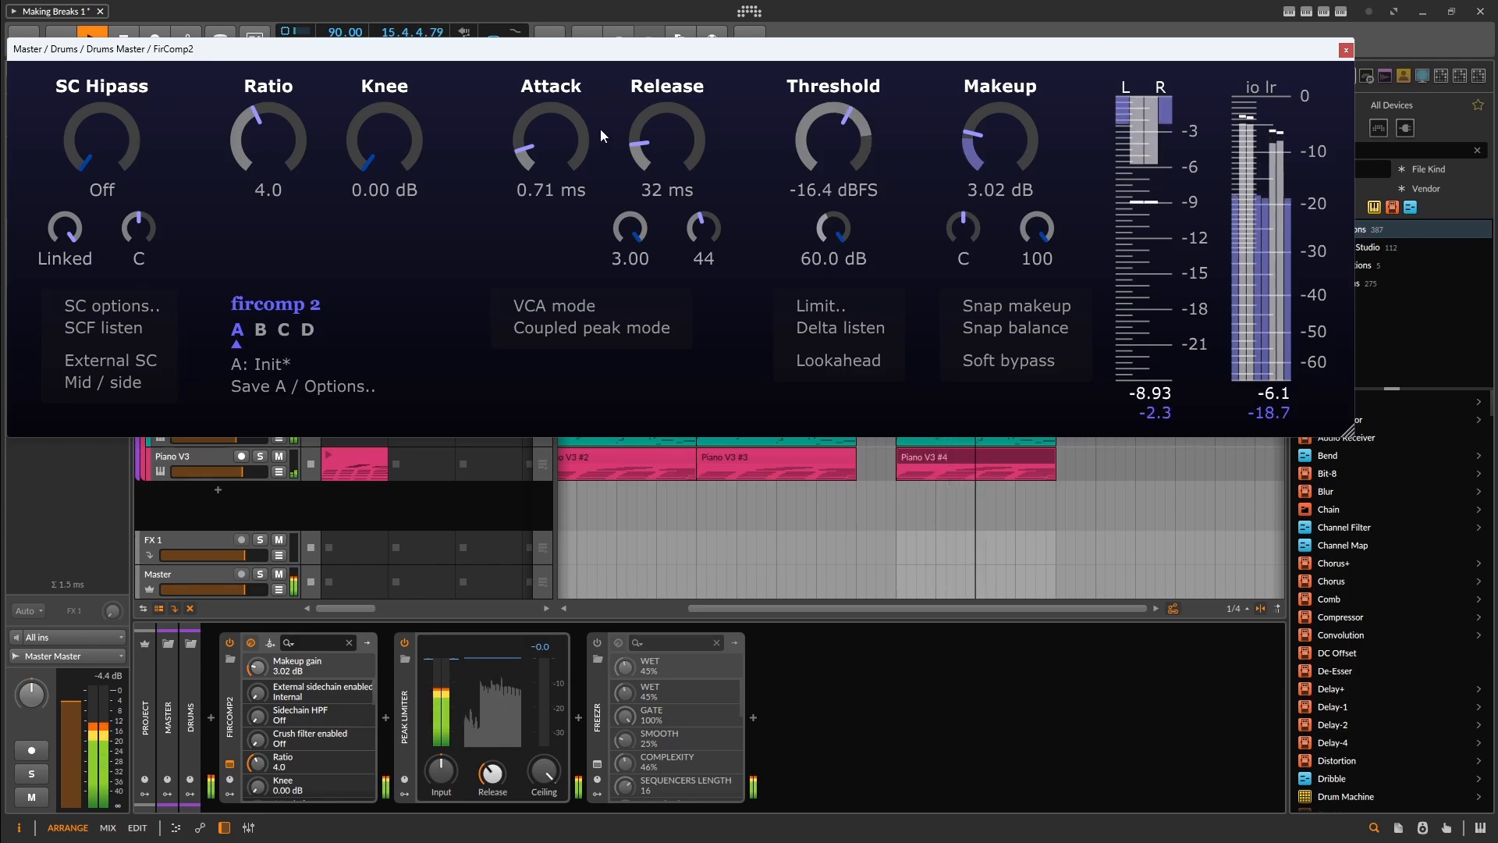
scroll(650, 148, down, 1)
scroll(632, 227, down, 9)
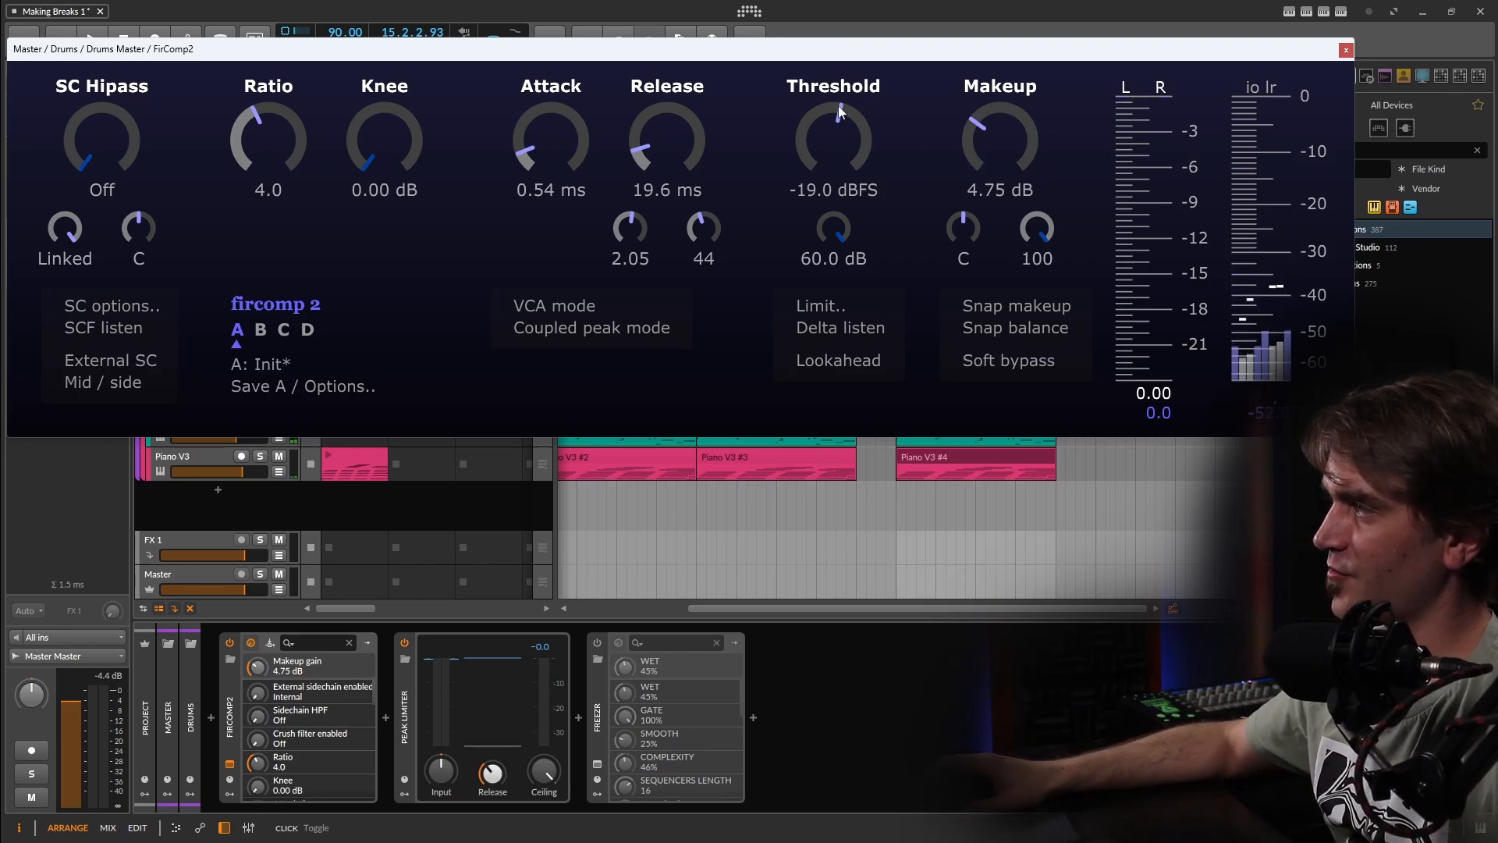
Step: Try the sidechain high-pass at 120 Hz during playback, turn it off, and bring it back at 100 Hz
key(space)
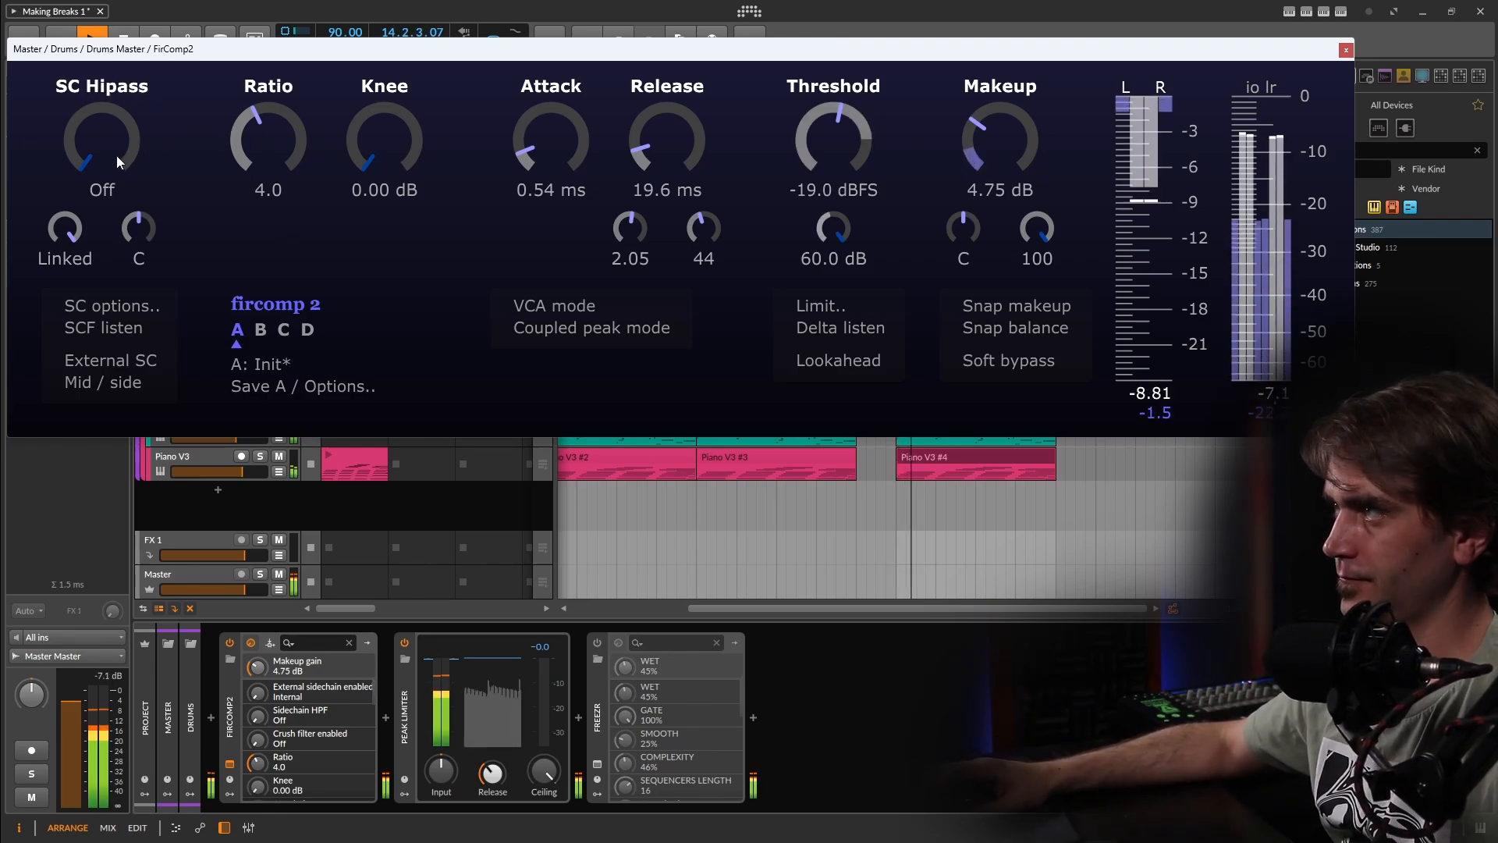
drag(116, 156, 186, 64)
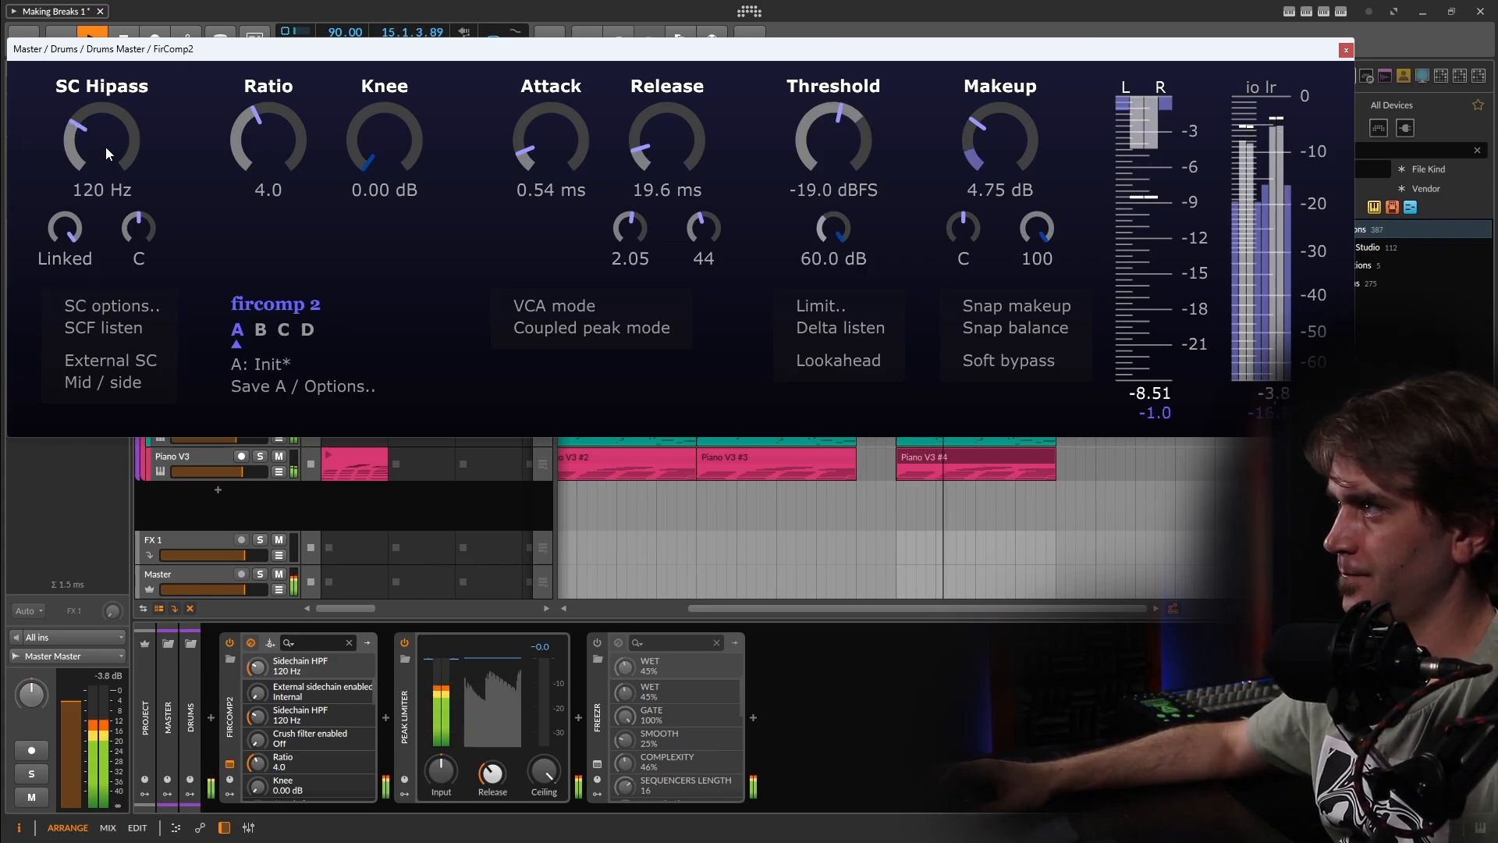
key(space)
drag(106, 127, 96, 247)
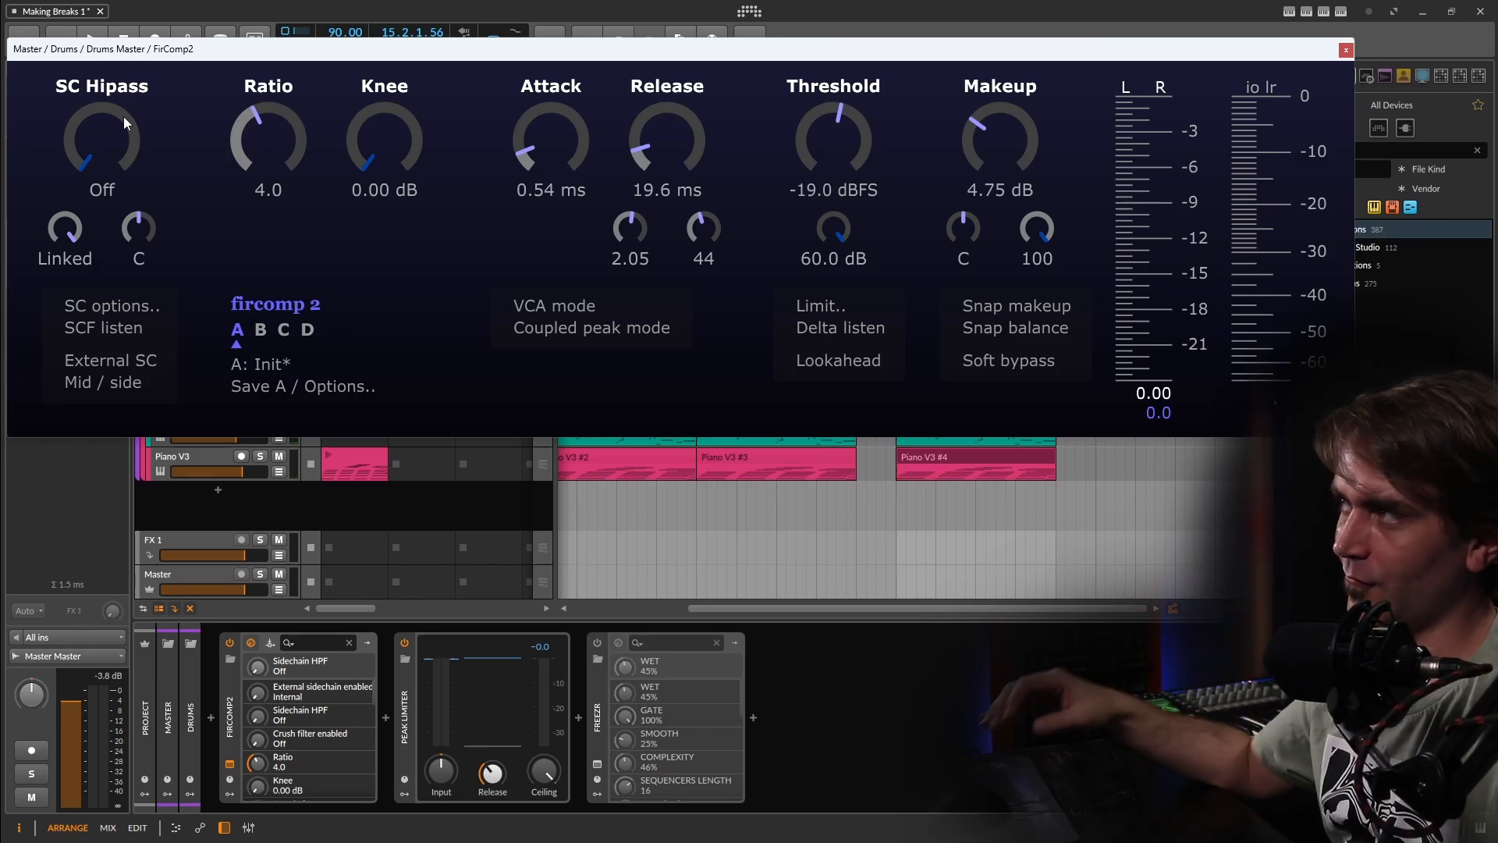
mouse_move(75, 92)
mouse_down()
mouse_move(96, 97)
mouse_move(96, 131)
mouse_move(106, 123)
mouse_move(89, 132)
mouse_move(97, 109)
mouse_move(75, 83)
mouse_up()
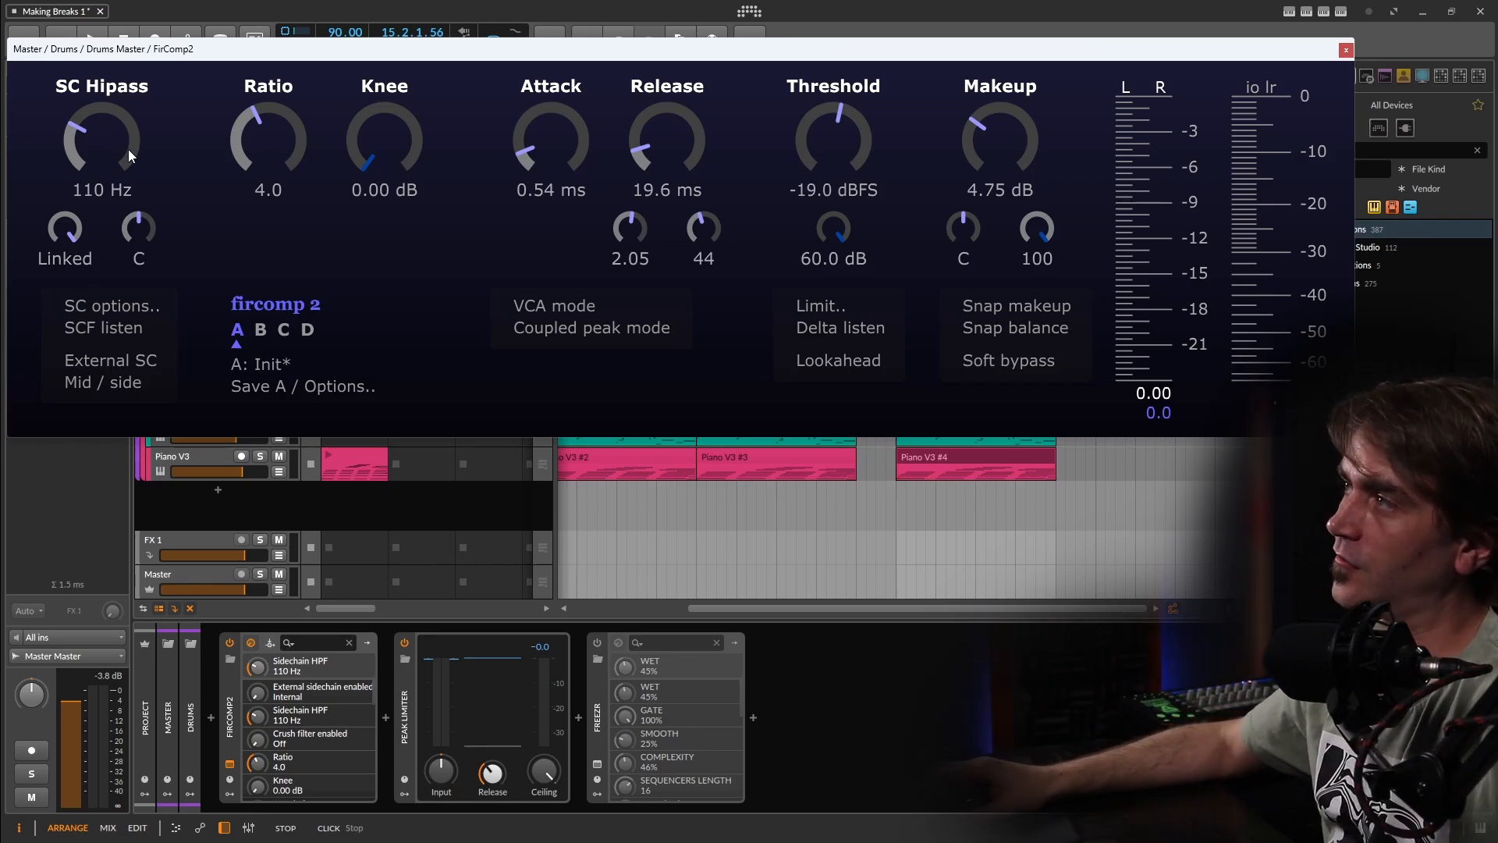
drag(115, 133, 111, 135)
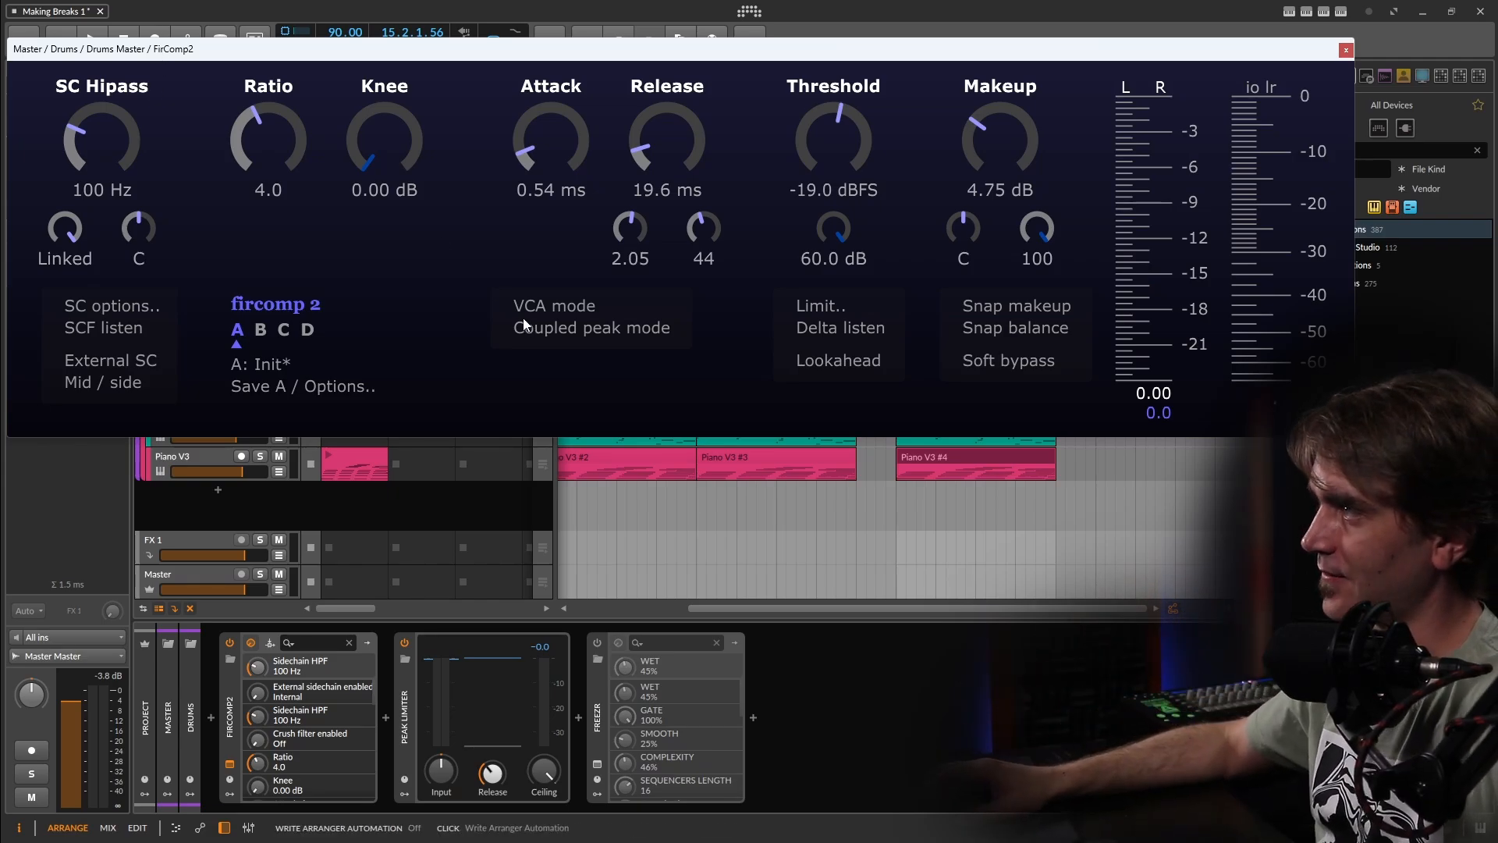
Step: While the drums play, set the makeup gain to 3.16 dB, the sidechain high-pass to 150 Hz and the ratio to 9.8
key(space)
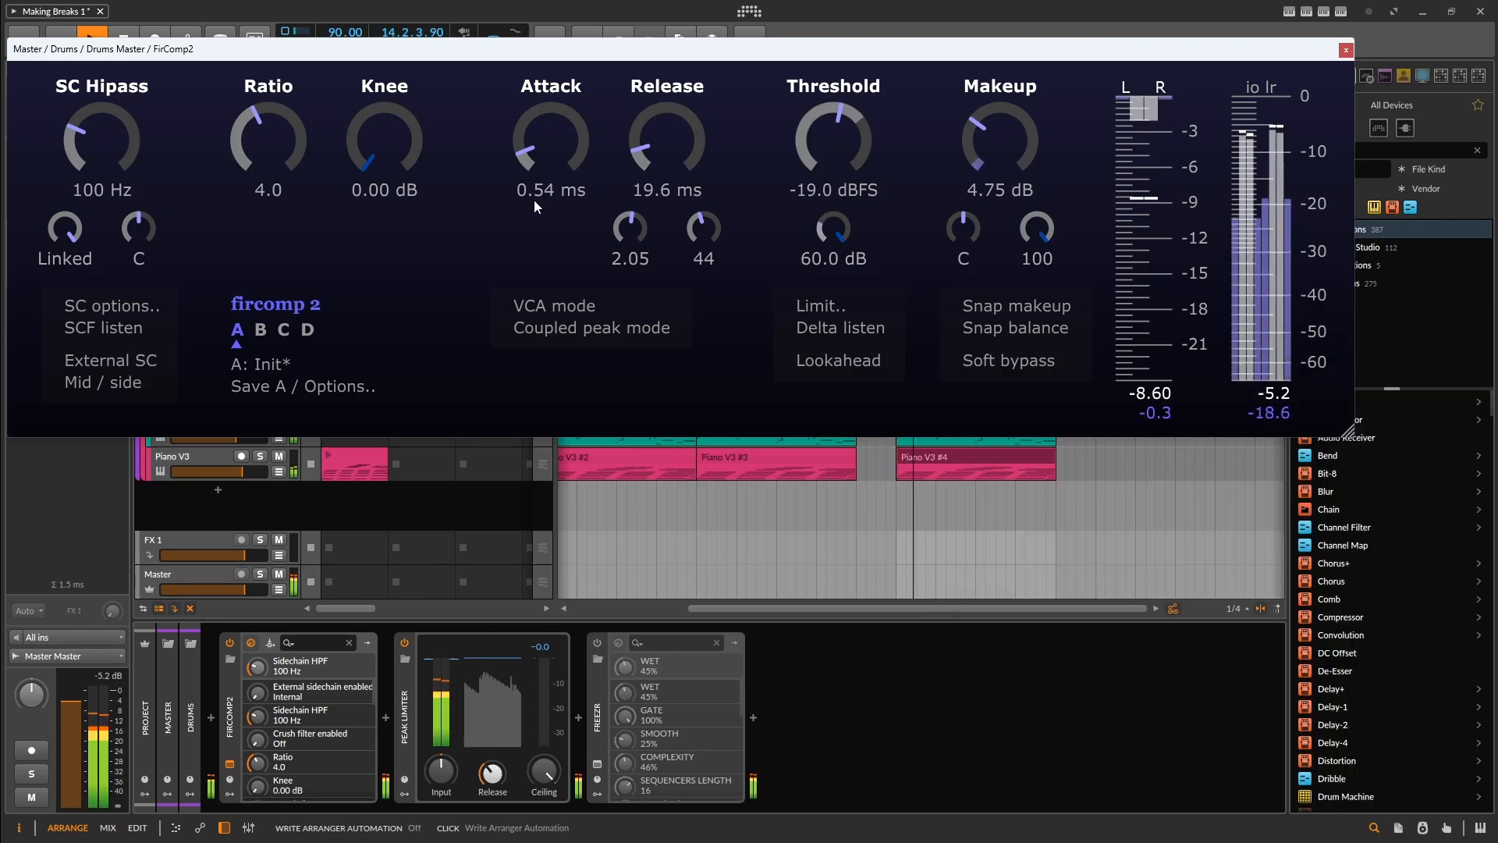
mouse_move(980, 133)
mouse_down()
mouse_move(974, 150)
mouse_move(995, 141)
mouse_up()
drag(124, 140, 124, 127)
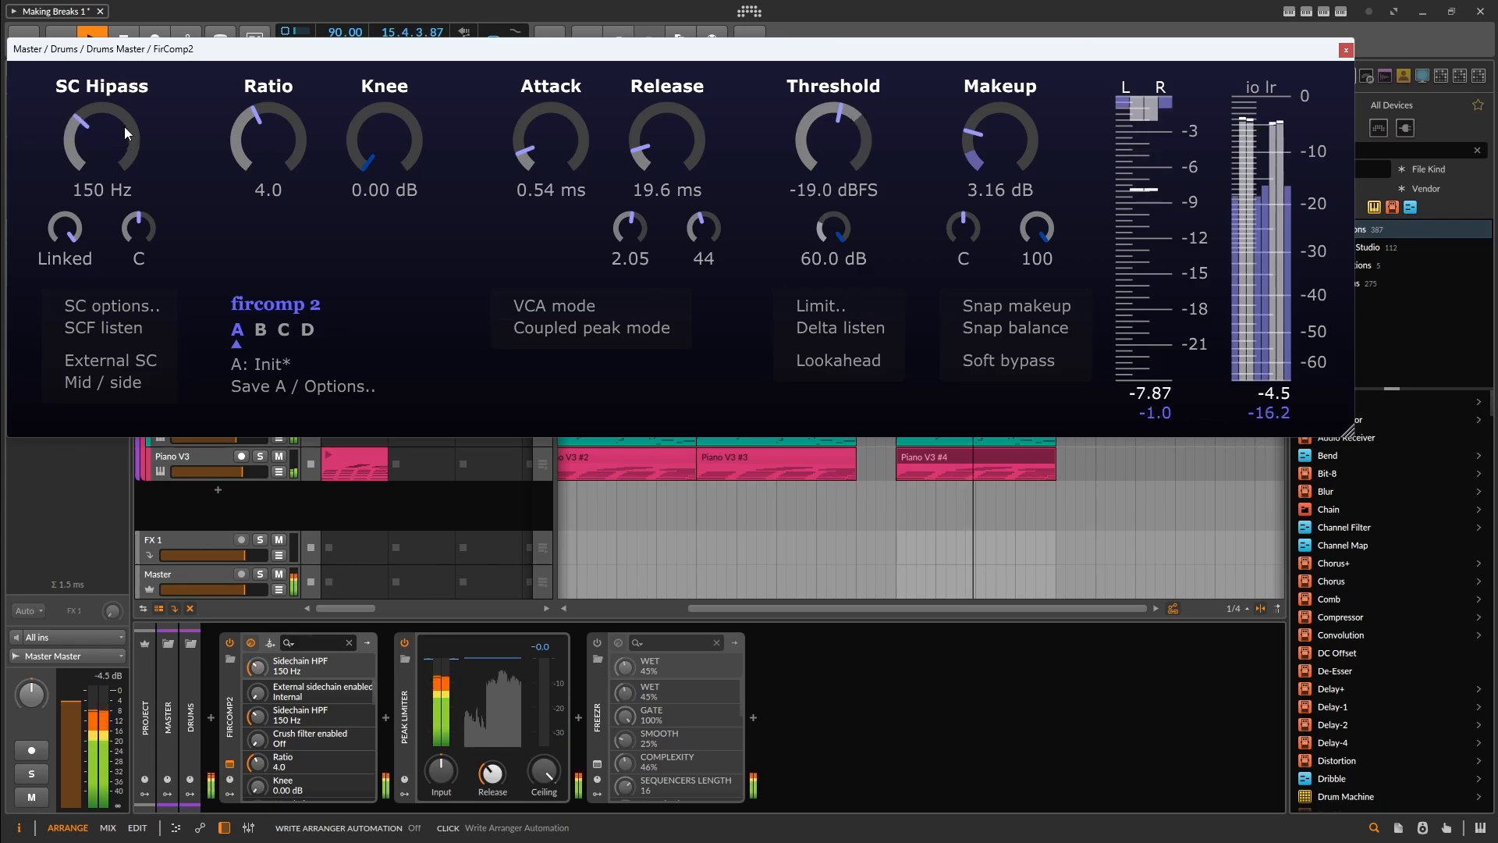
drag(273, 157, 259, 139)
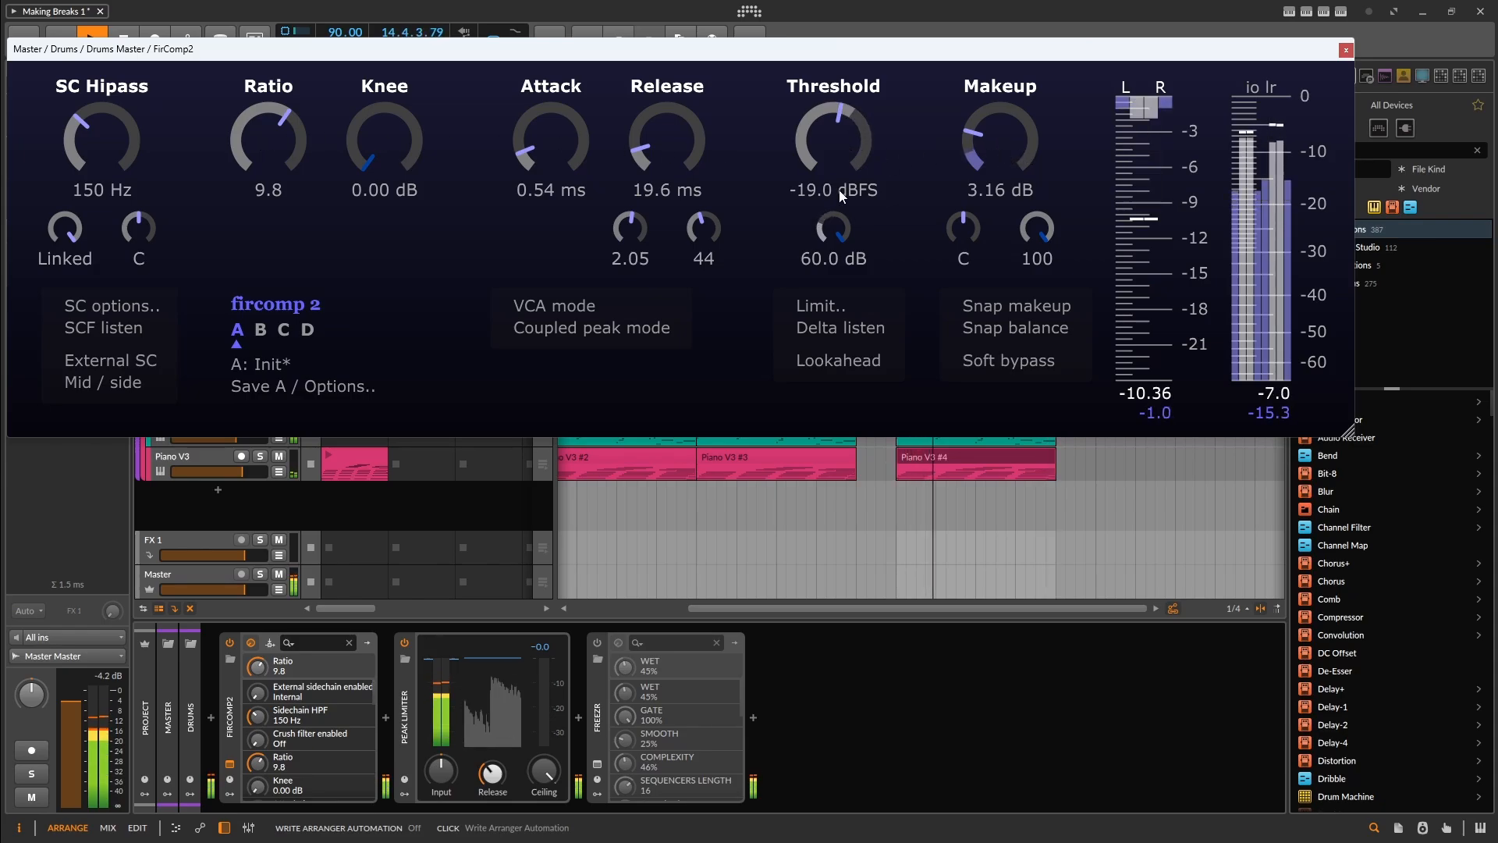
key(space)
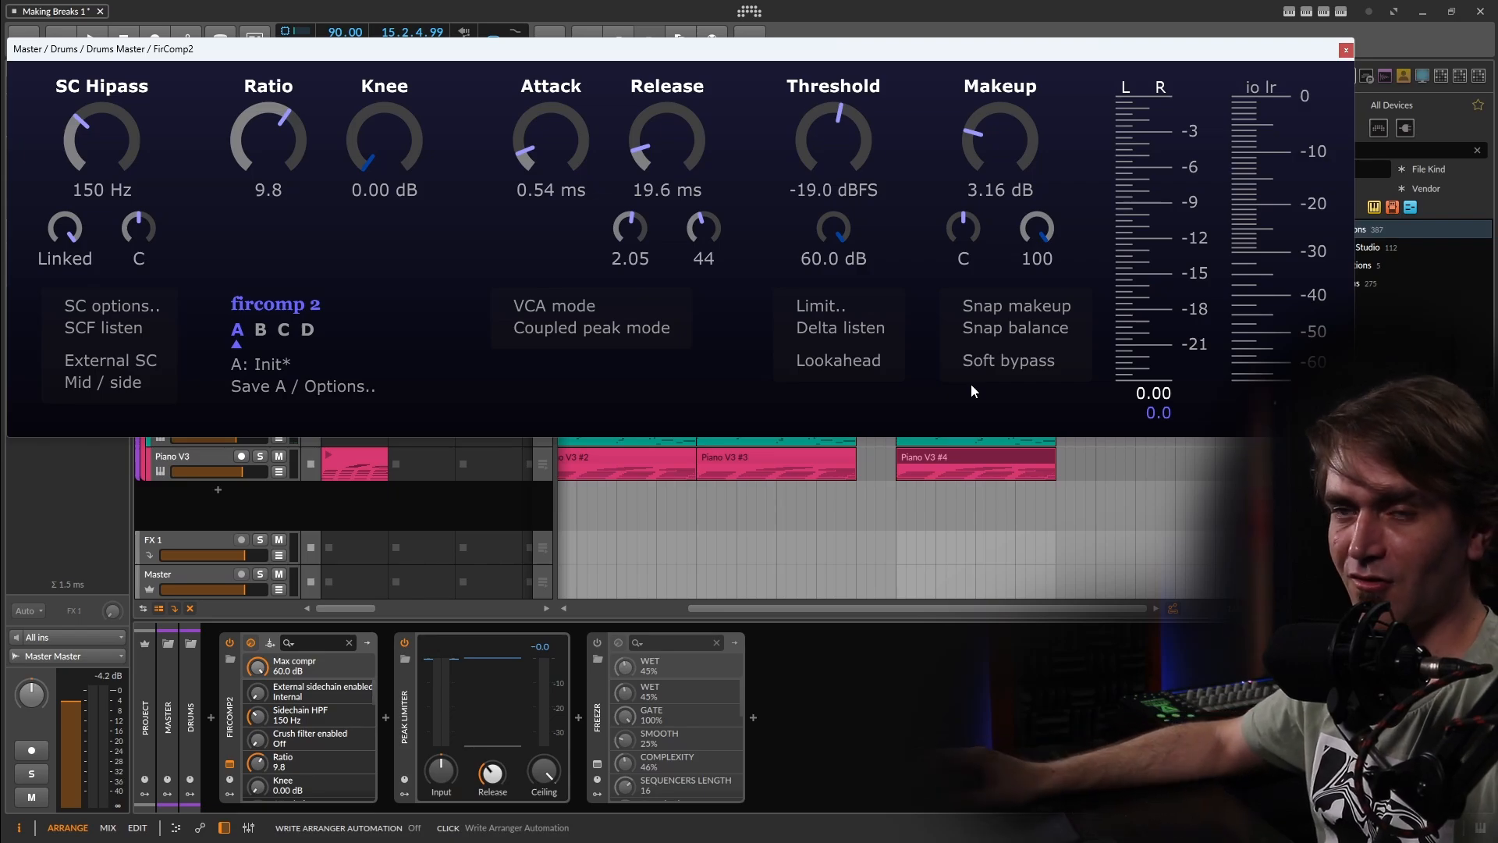
Step: Enable Lookahead in FirComp2, auditioning the removed signal with Delta listen before and after the change
key(space)
click(851, 326)
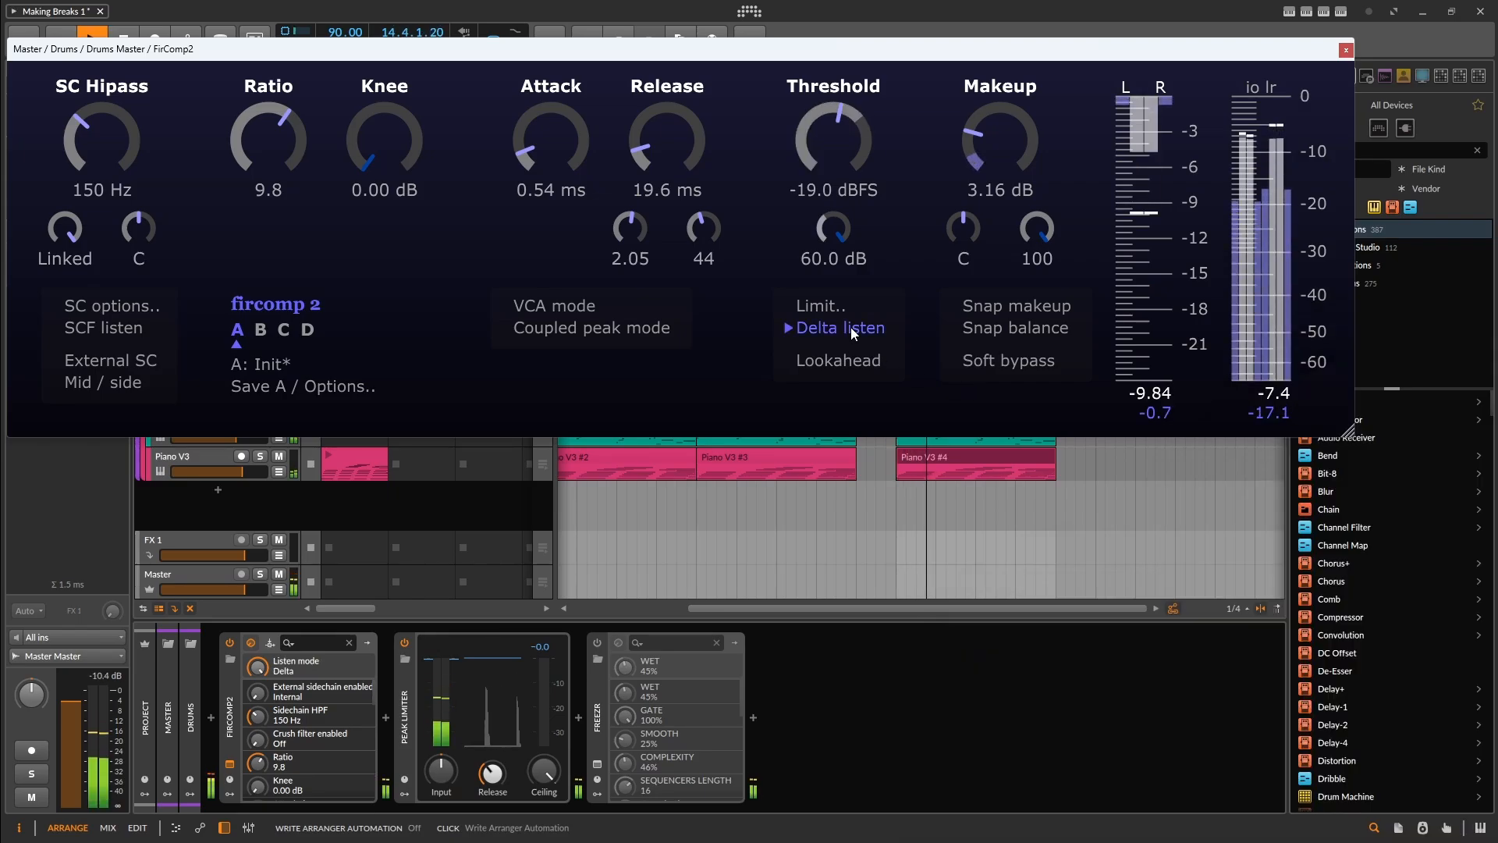
click(851, 326)
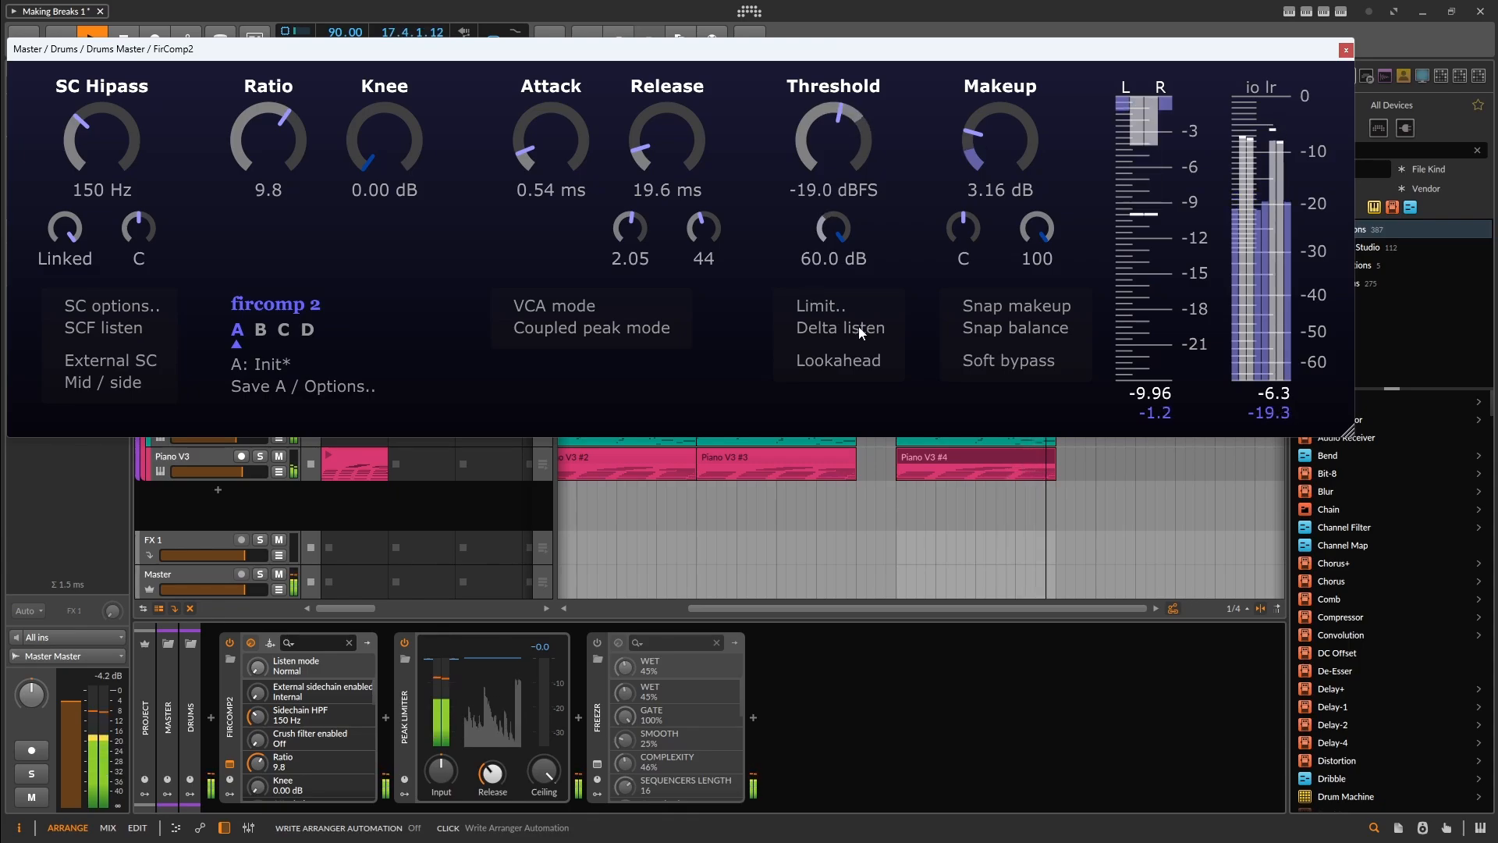
click(852, 362)
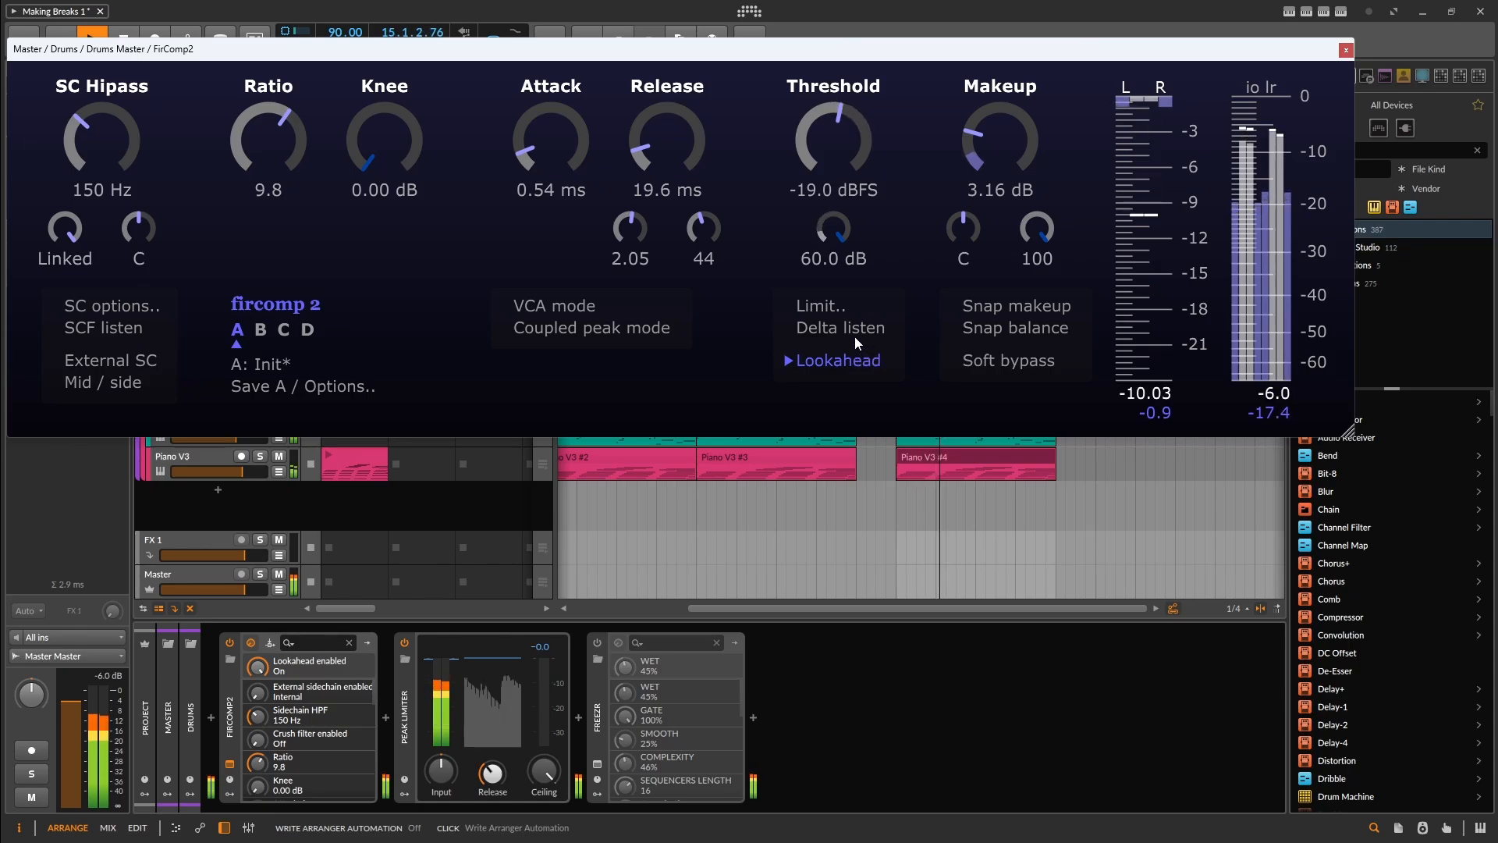
click(854, 332)
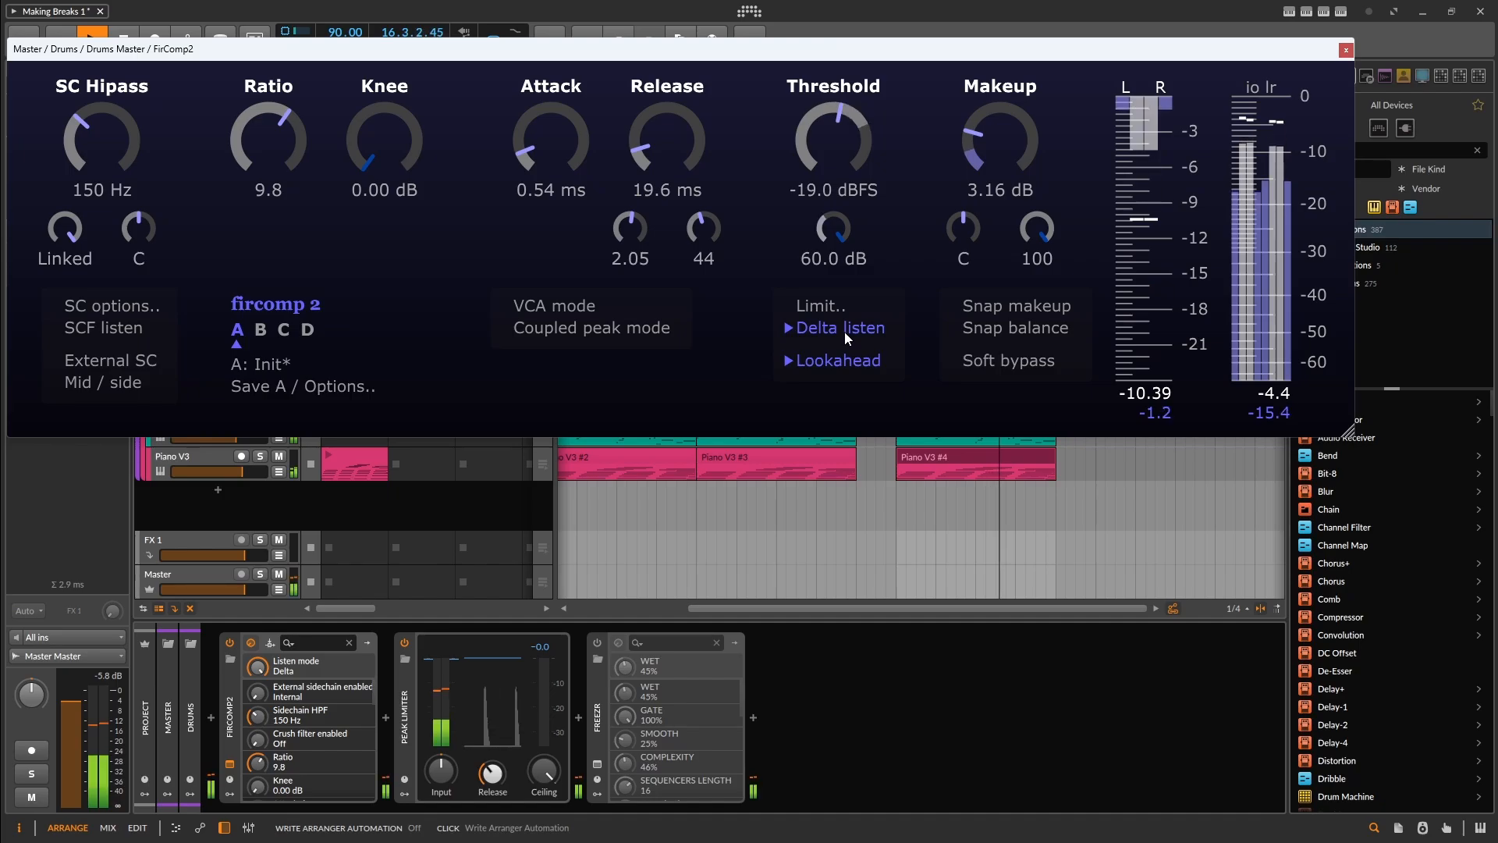
click(841, 333)
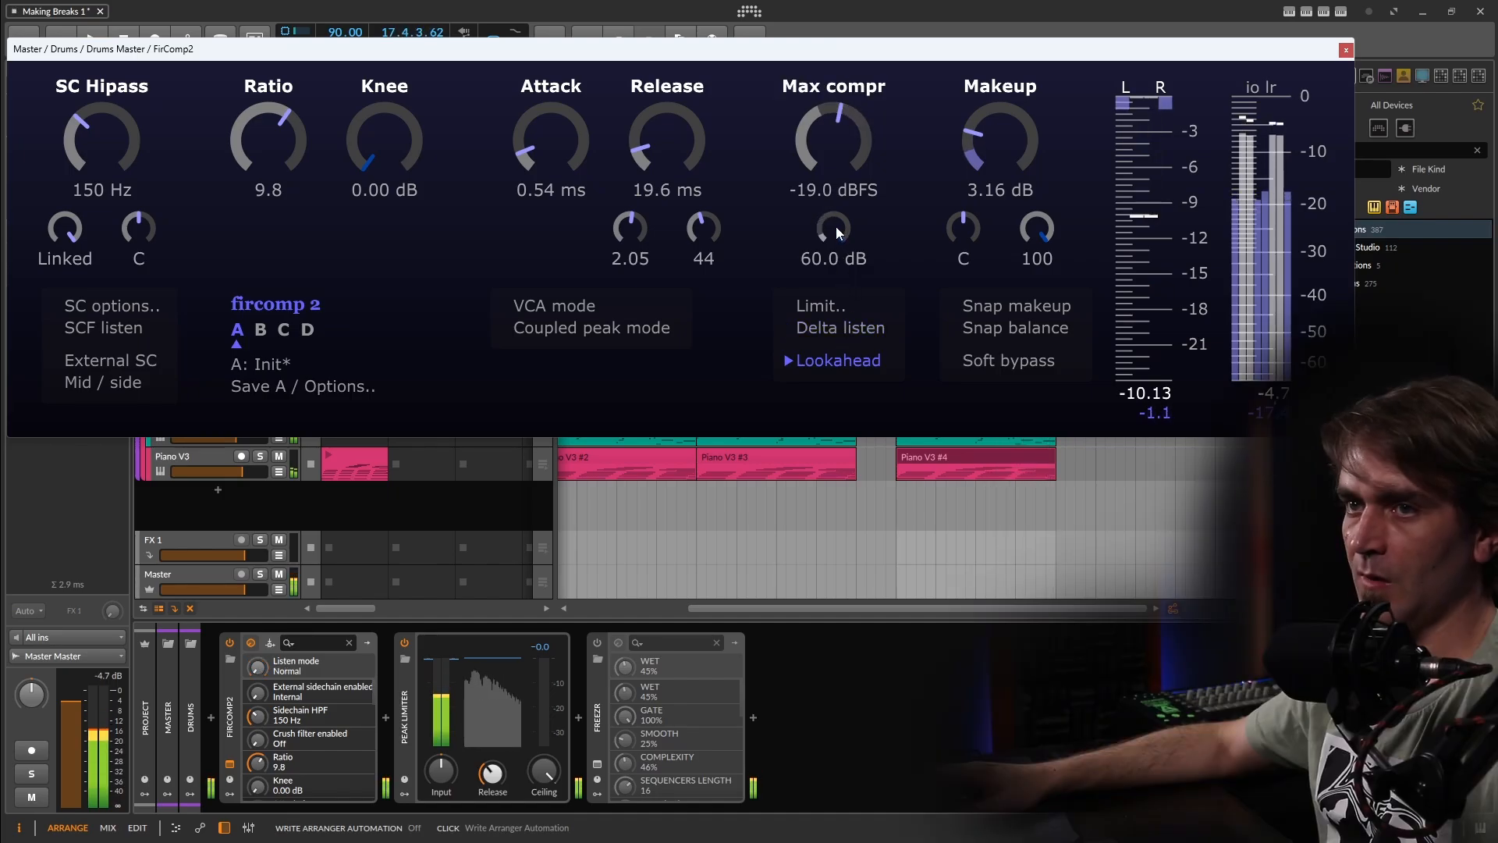
Step: Use Delta listen to limit the maximum compression to 3.2 dB, and set the wet mix to 50% with normal monitoring restored
click(872, 331)
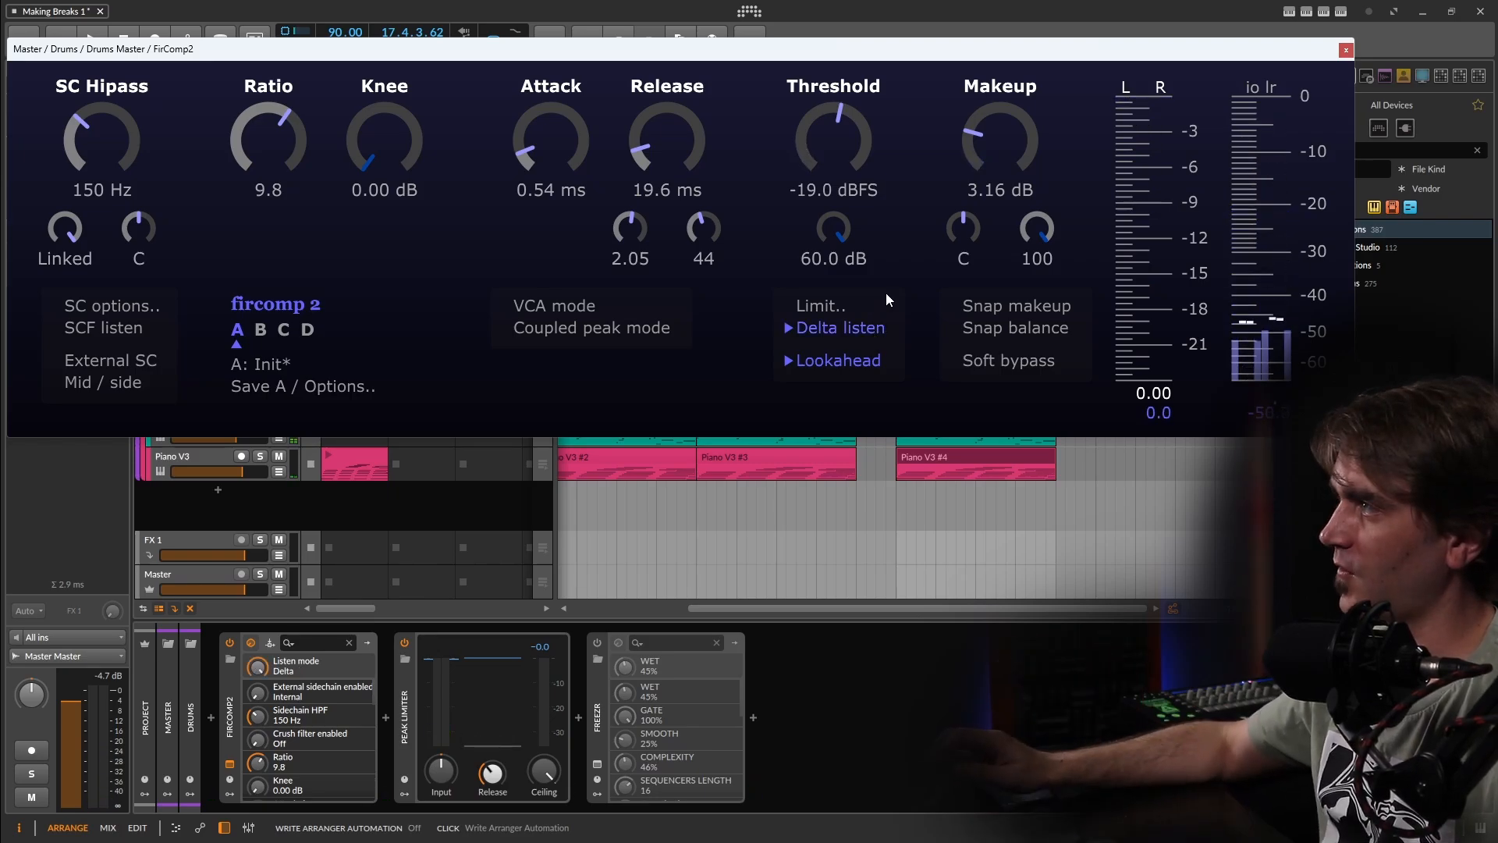
key(space)
drag(841, 222, 839, 228)
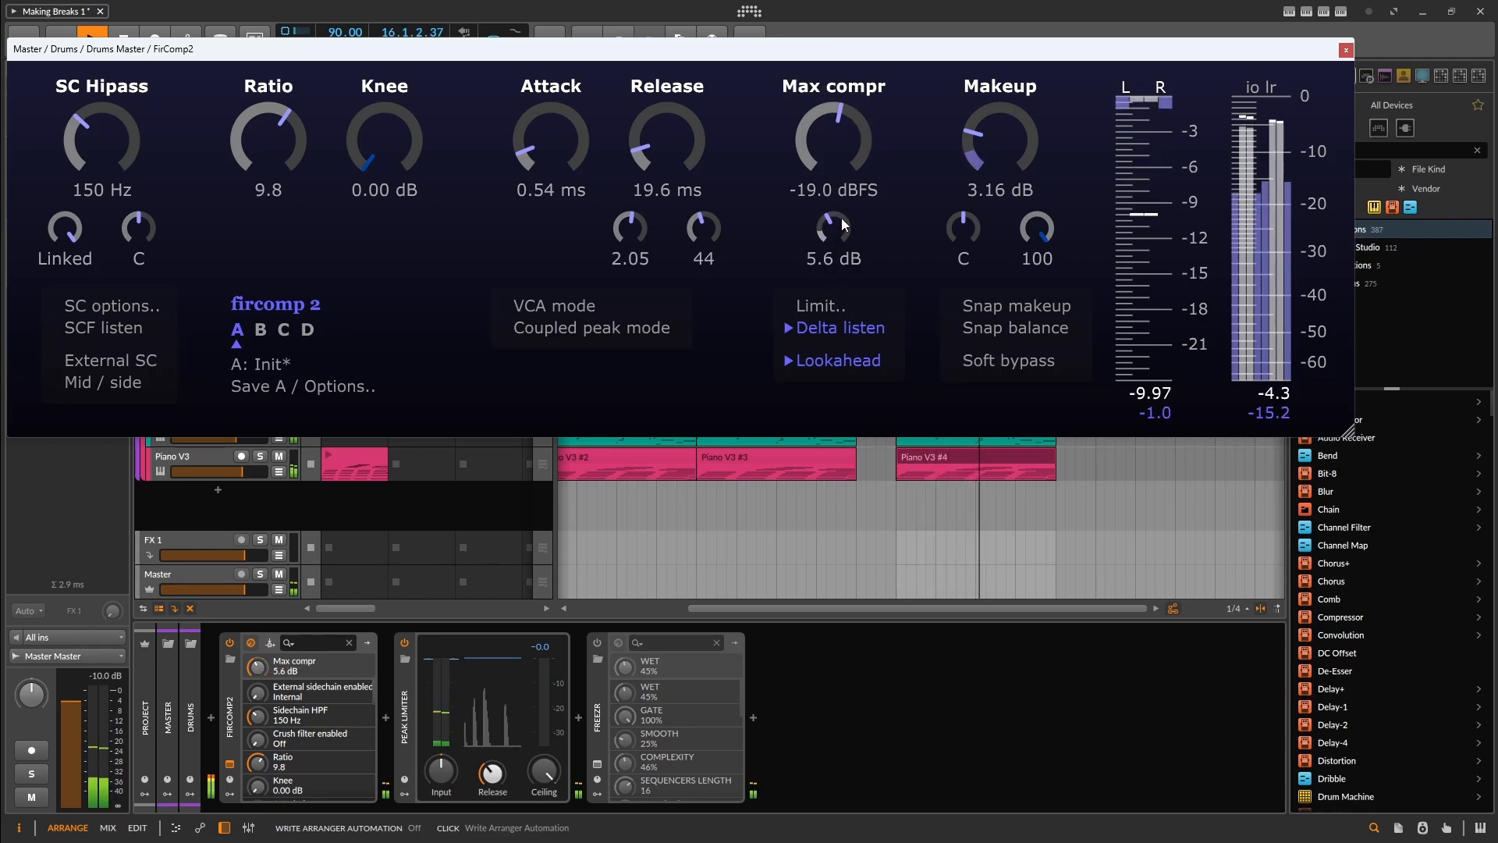
drag(841, 217, 836, 241)
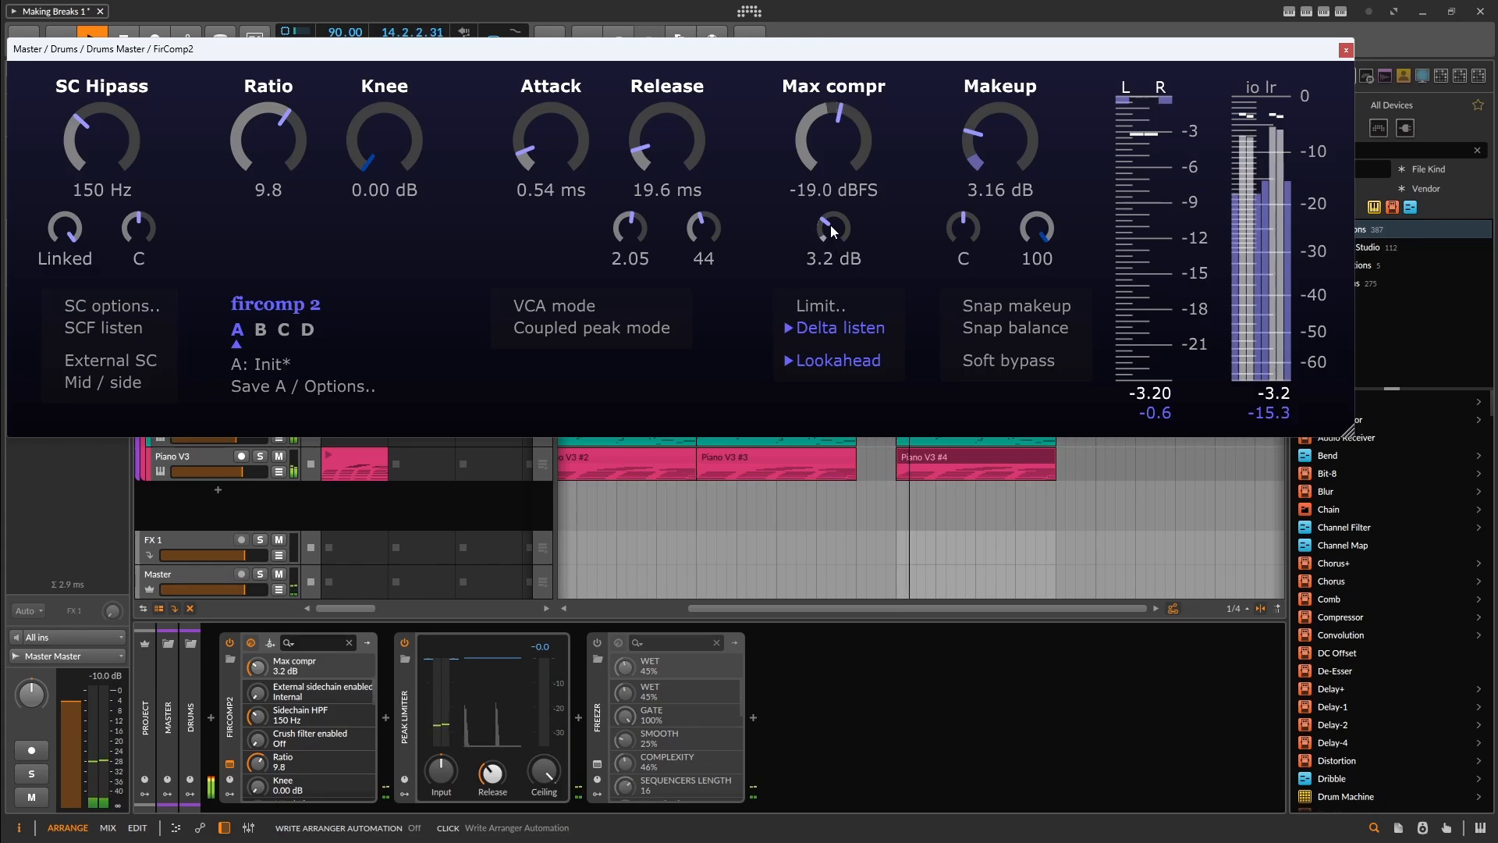
click(848, 321)
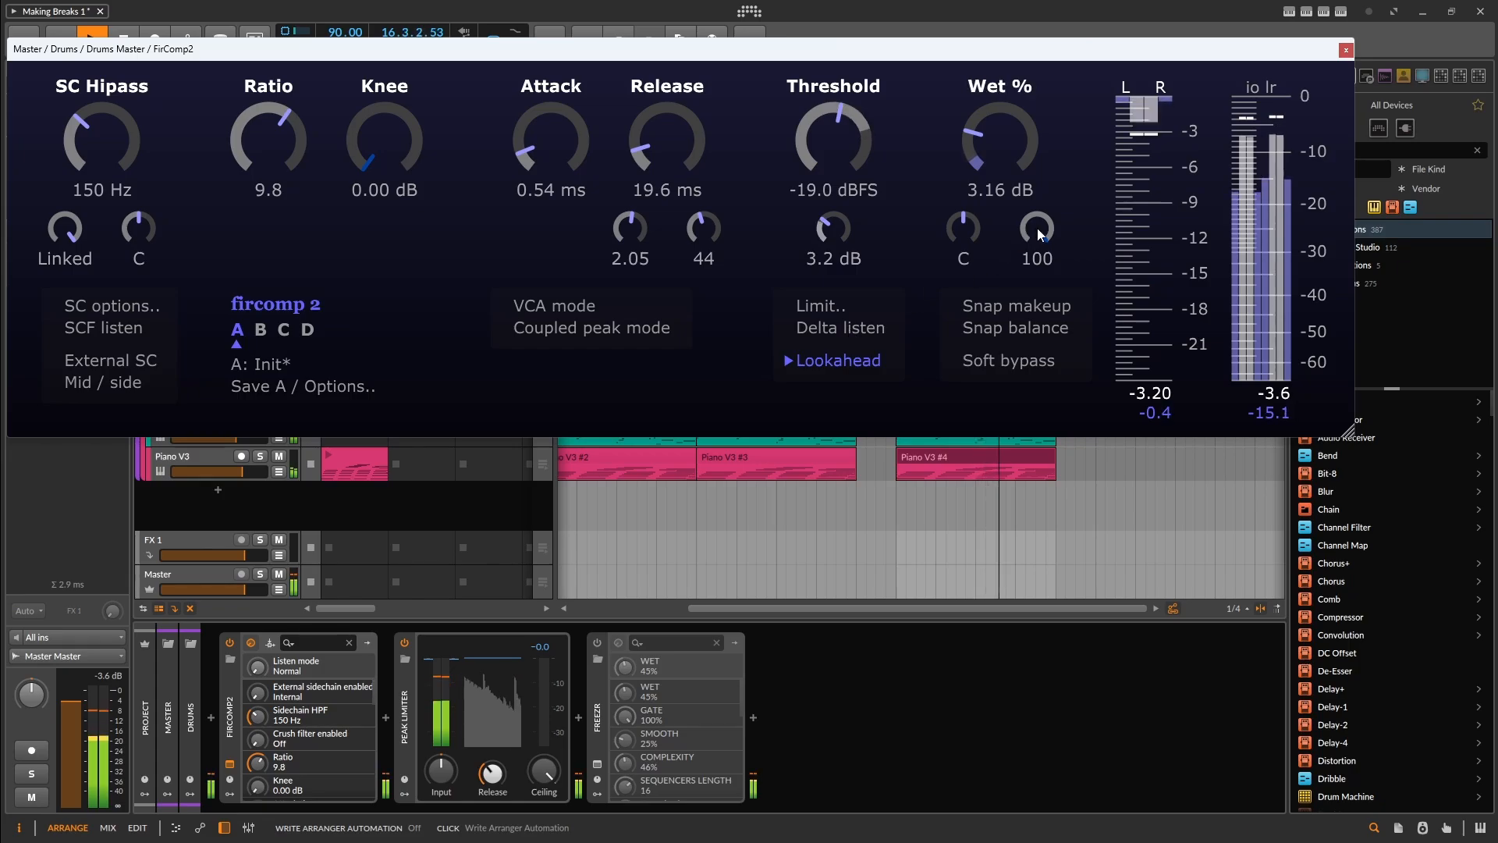
drag(1037, 228, 999, 396)
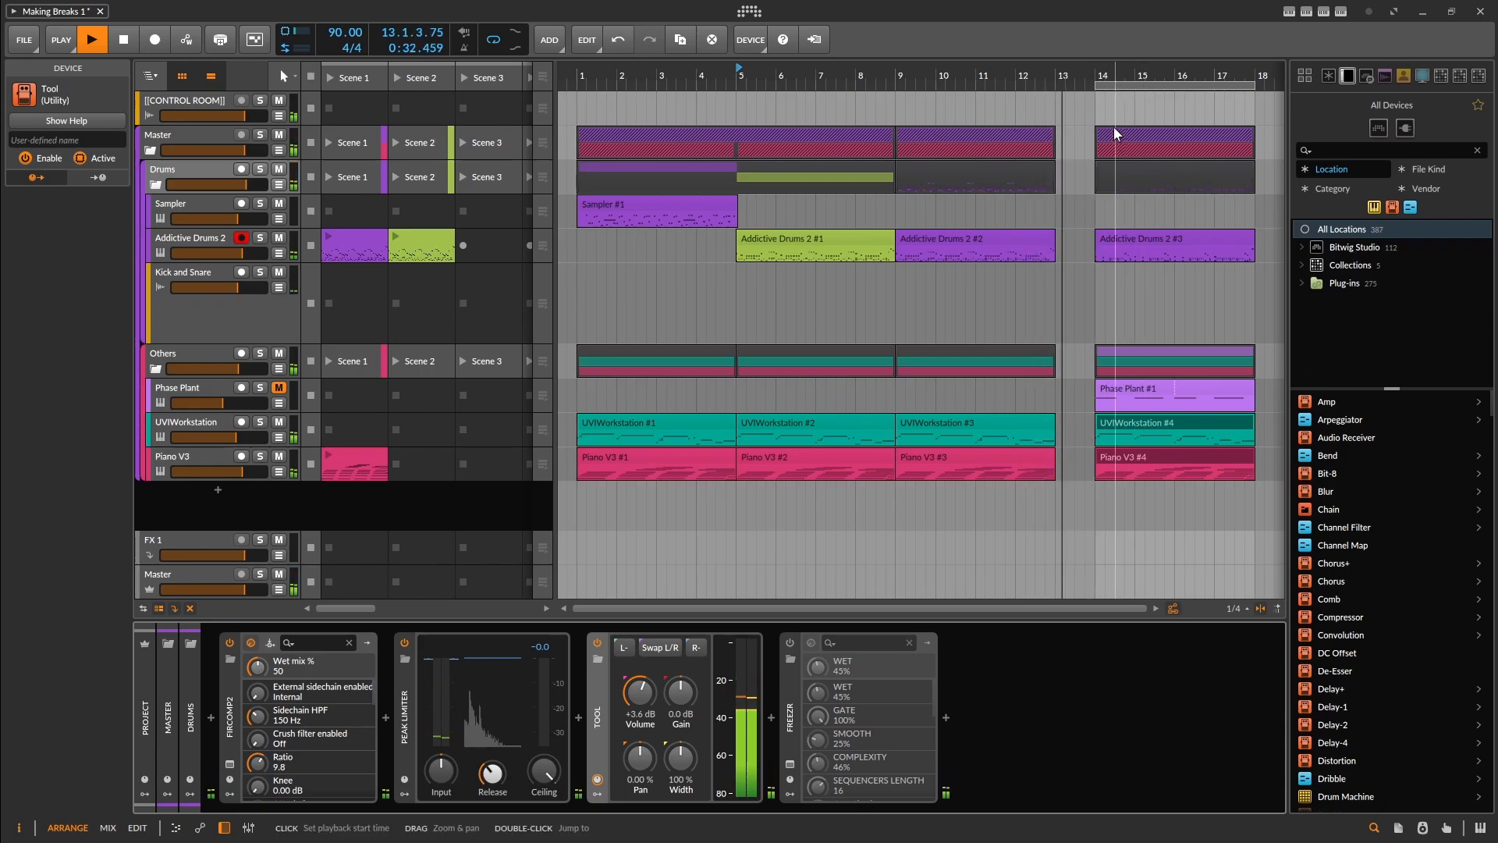
Step: Unmute the Phase Plant track and slightly raise the release on its Dynamics device
drag(1165, 137, 910, 137)
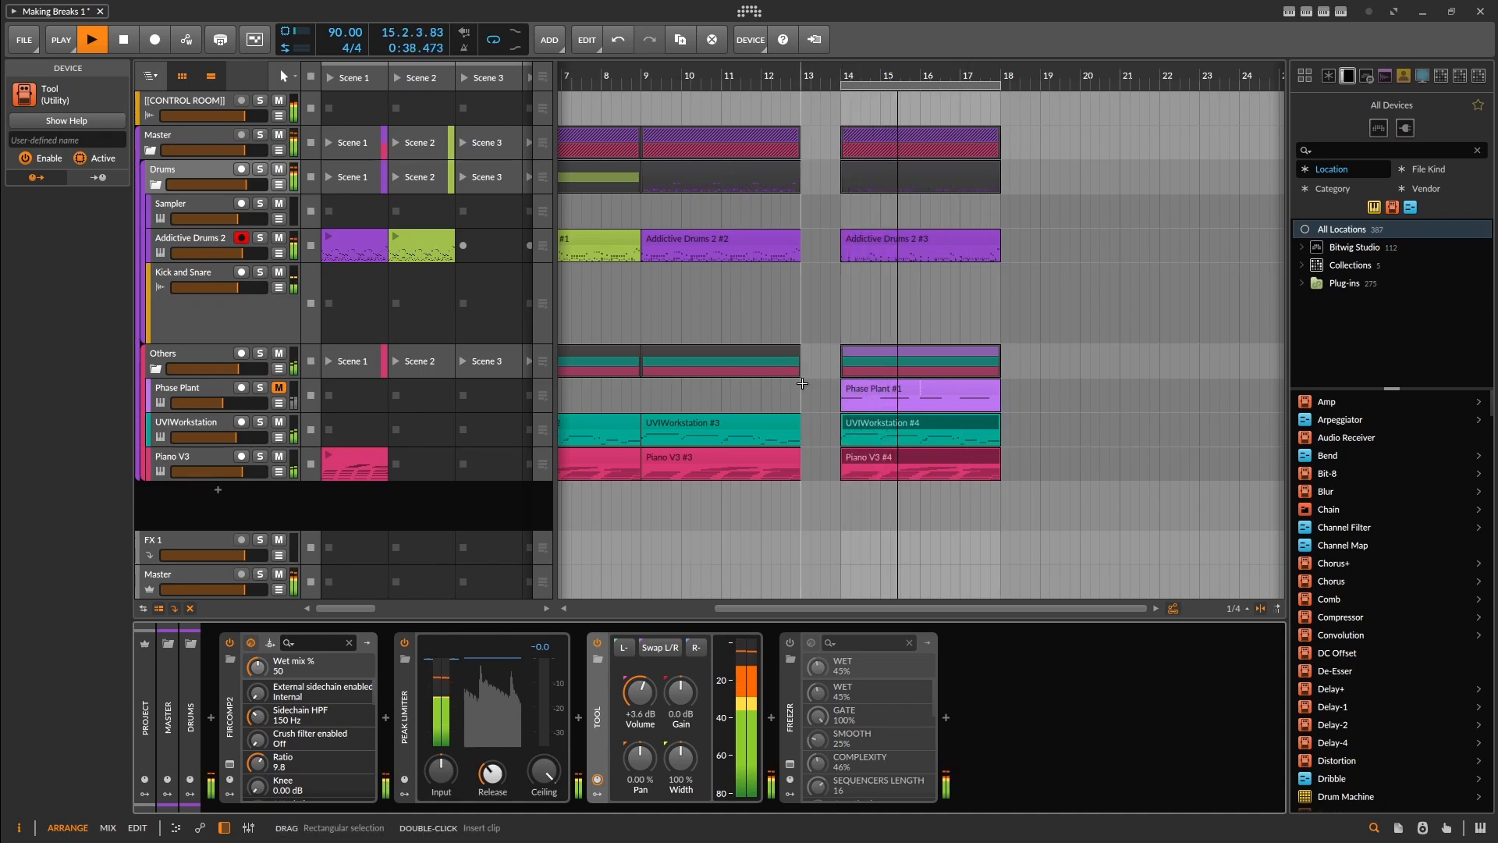
click(277, 389)
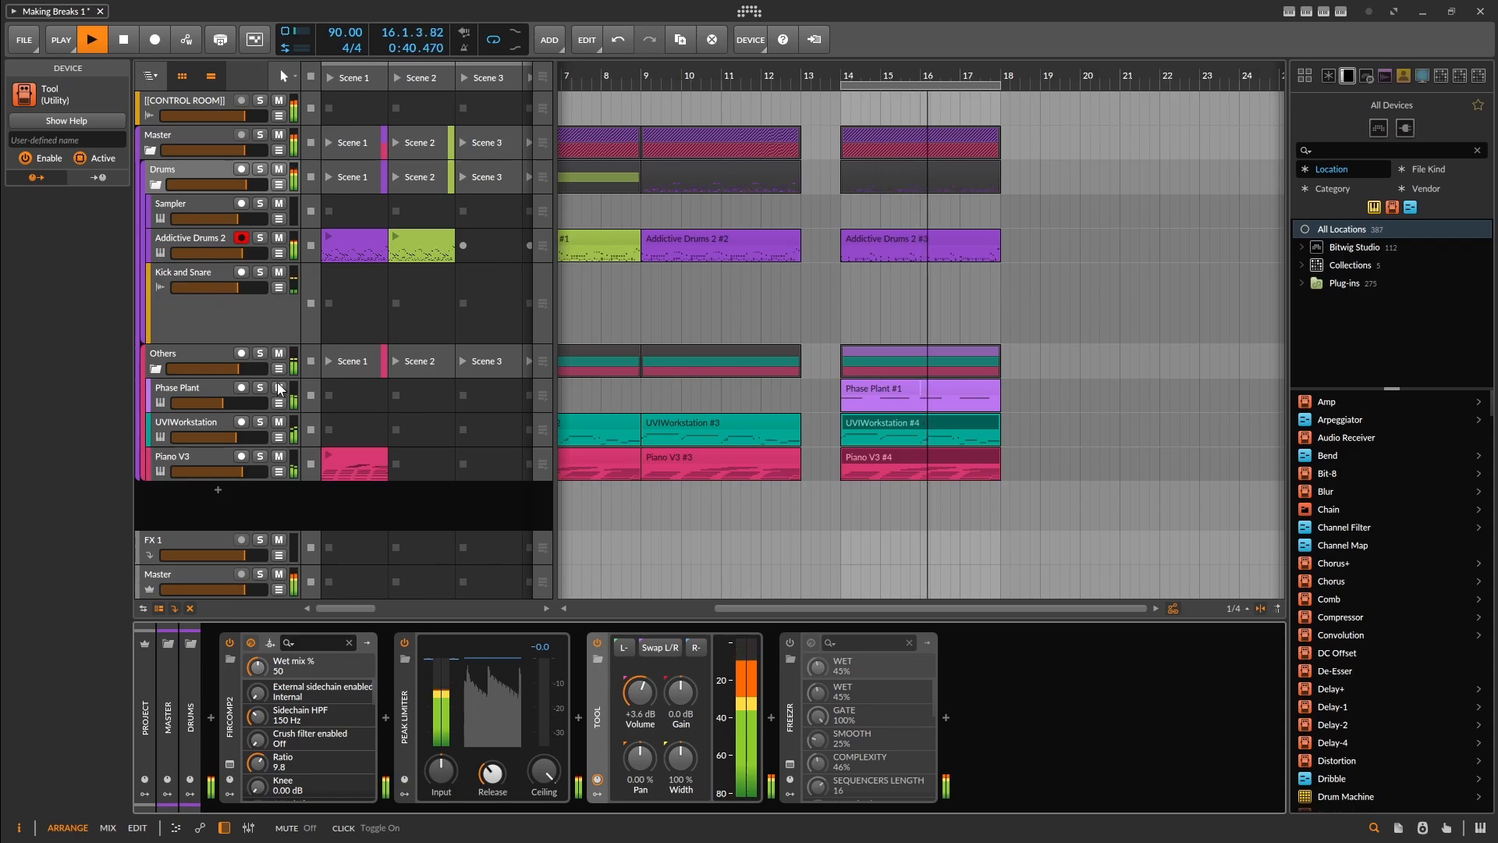
click(216, 392)
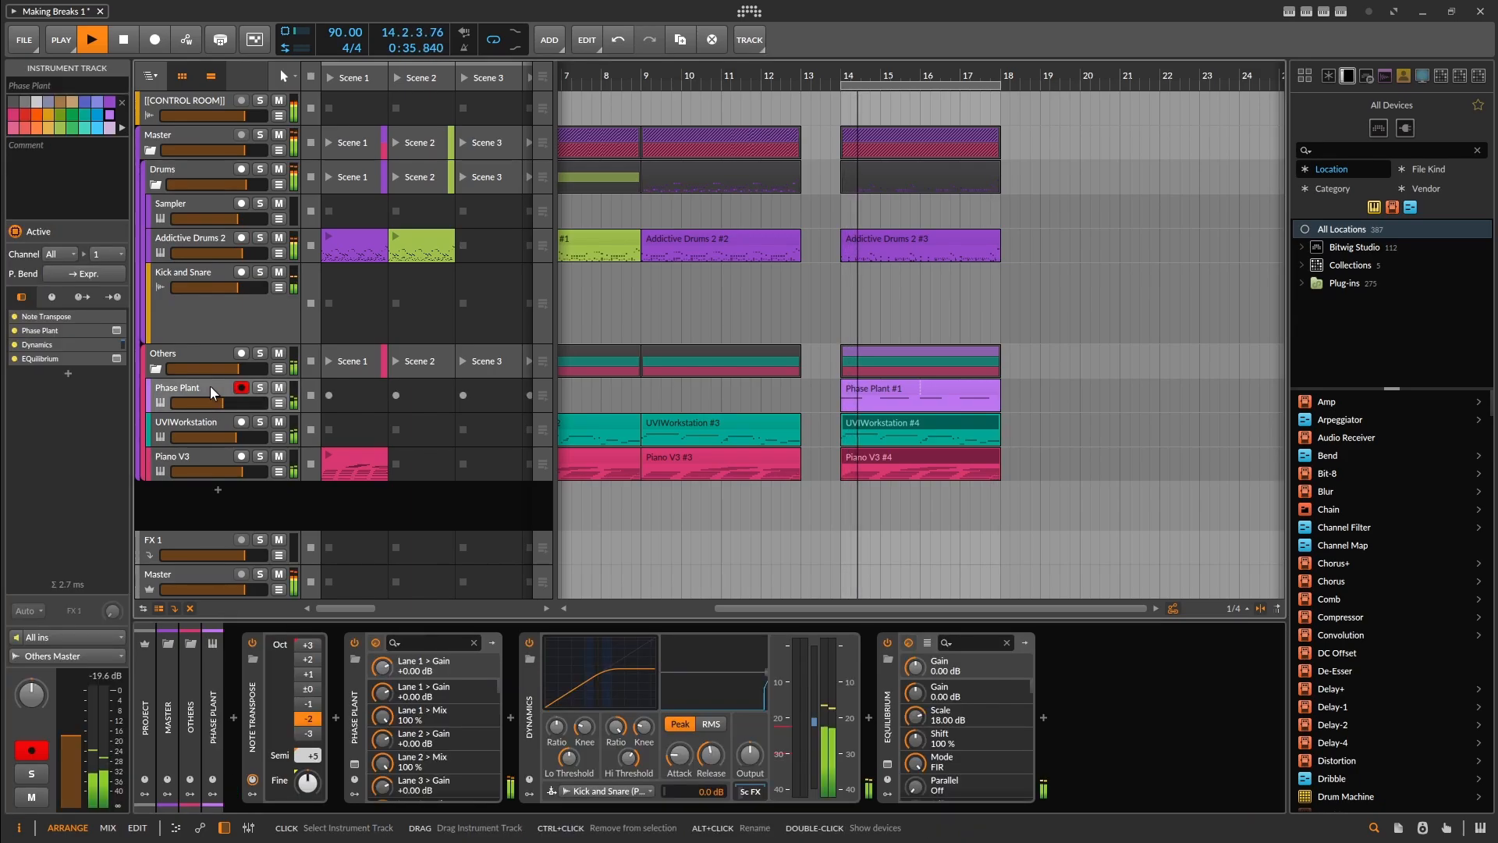
mouse_move(711, 755)
mouse_down()
mouse_move(711, 729)
mouse_move(711, 748)
mouse_up()
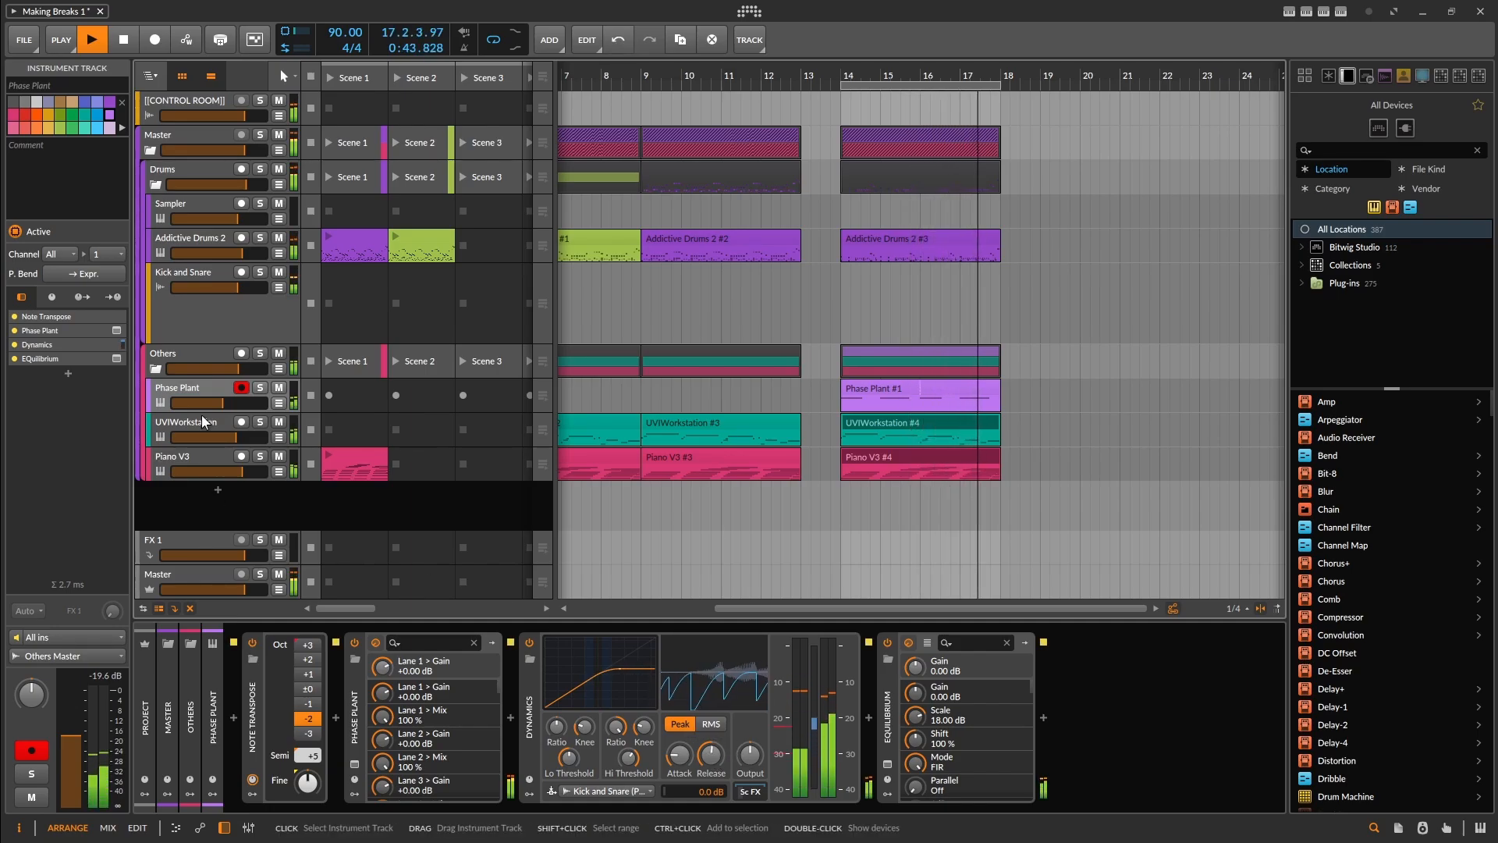
Step: Collapse the Others group, save the project and stop playback
click(155, 369)
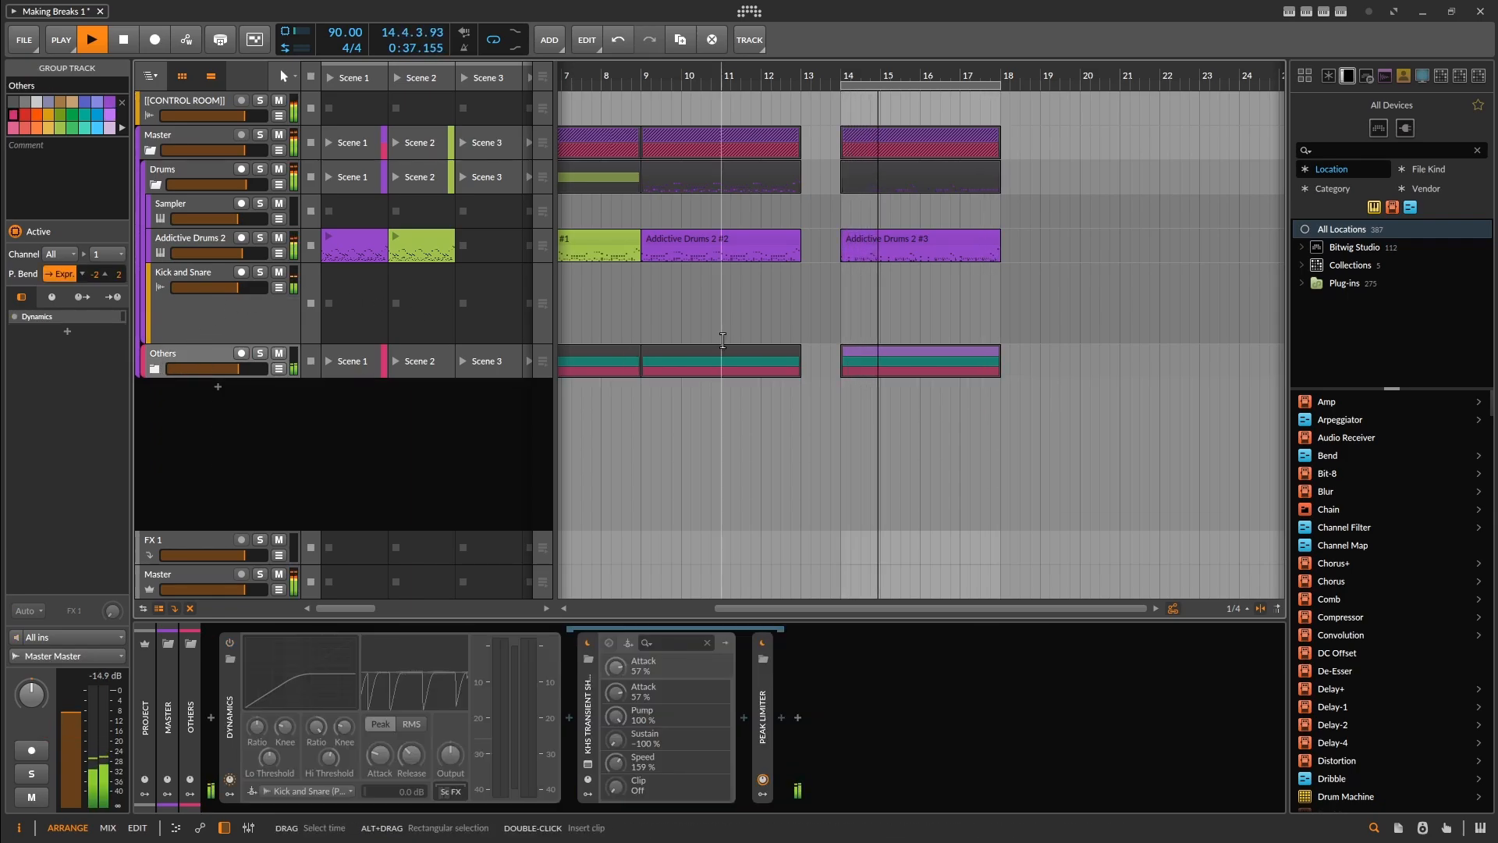
key(ctrl+s)
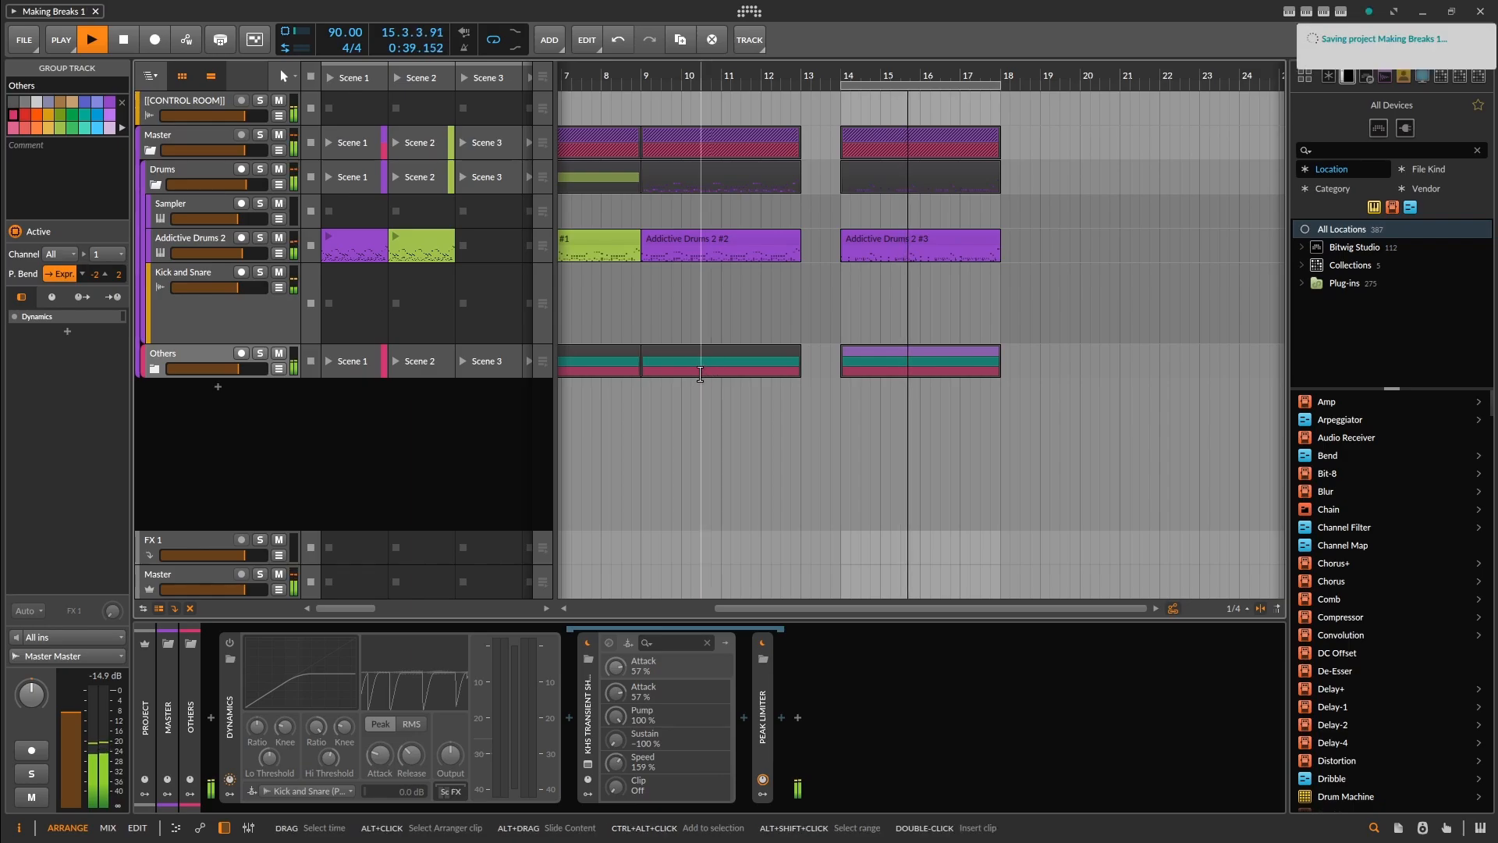
click(359, 501)
key(space)
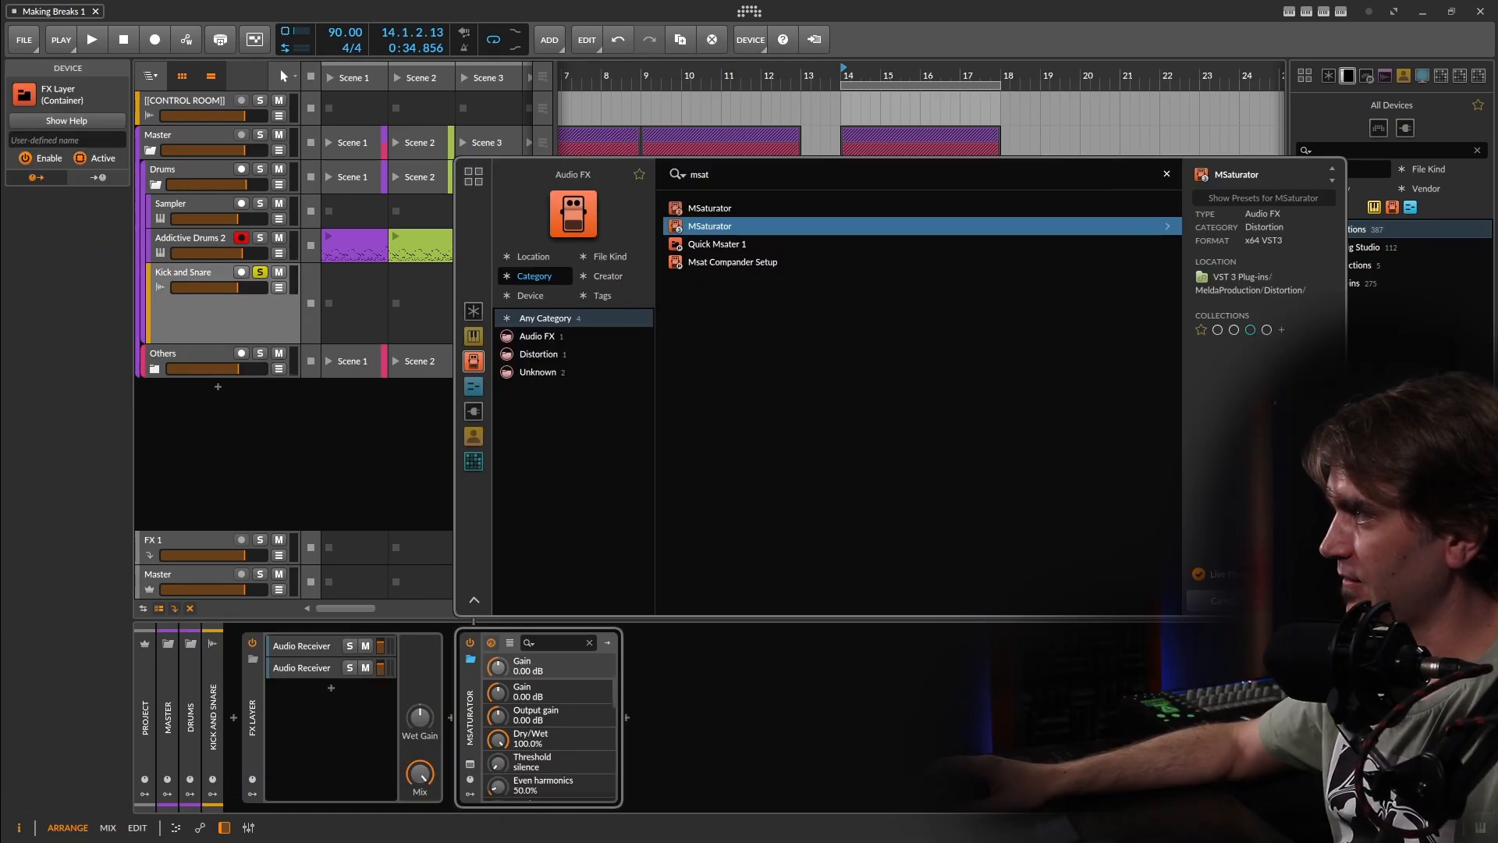
Step: Load the Msat Compander Setup preset on the Kick and Snare track and insert a default MSaturator before it
key(Return)
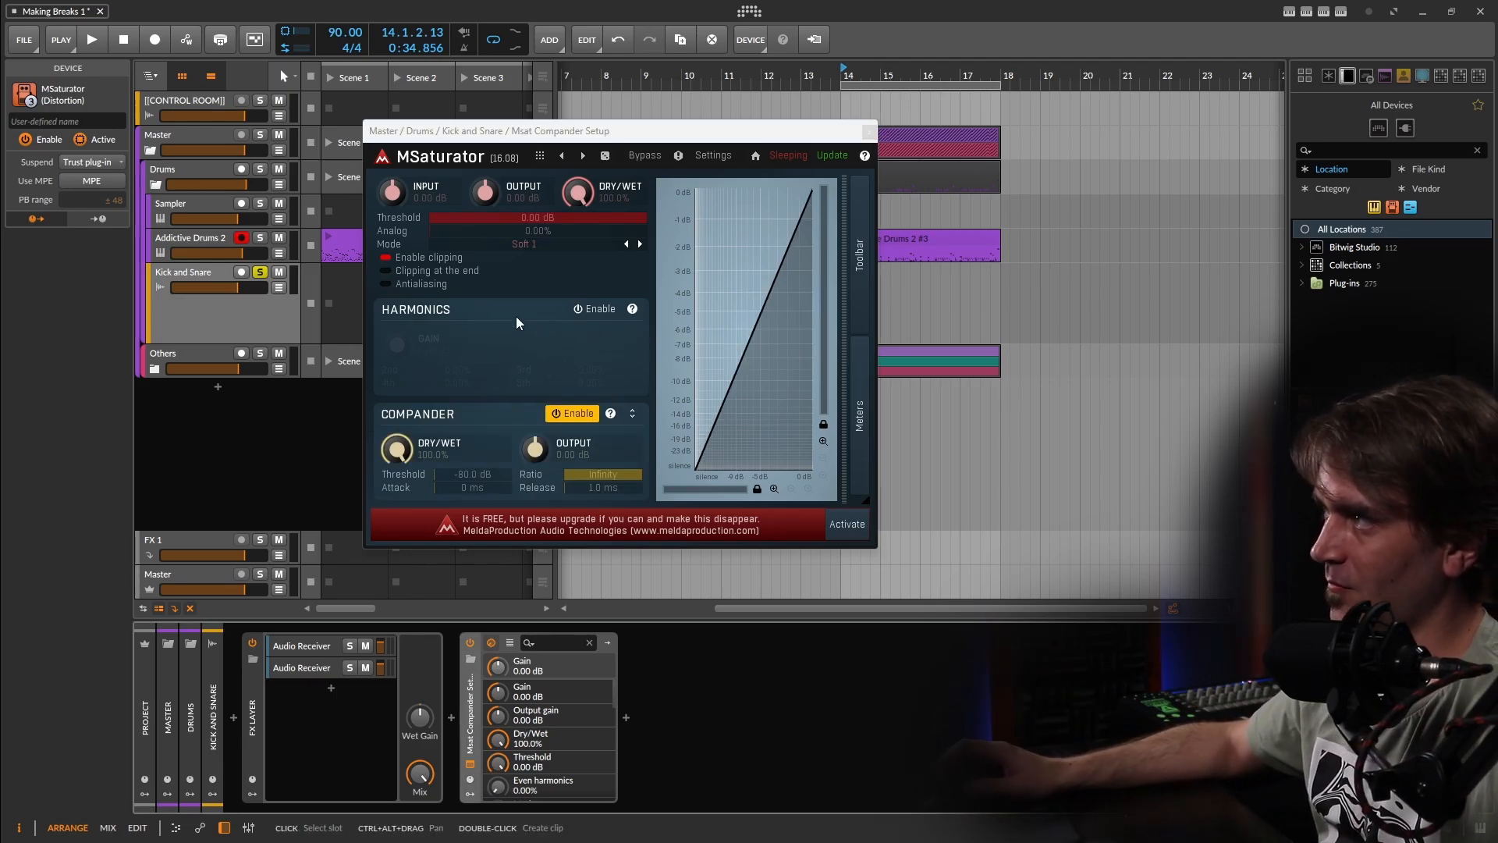
click(452, 718)
text(ma)
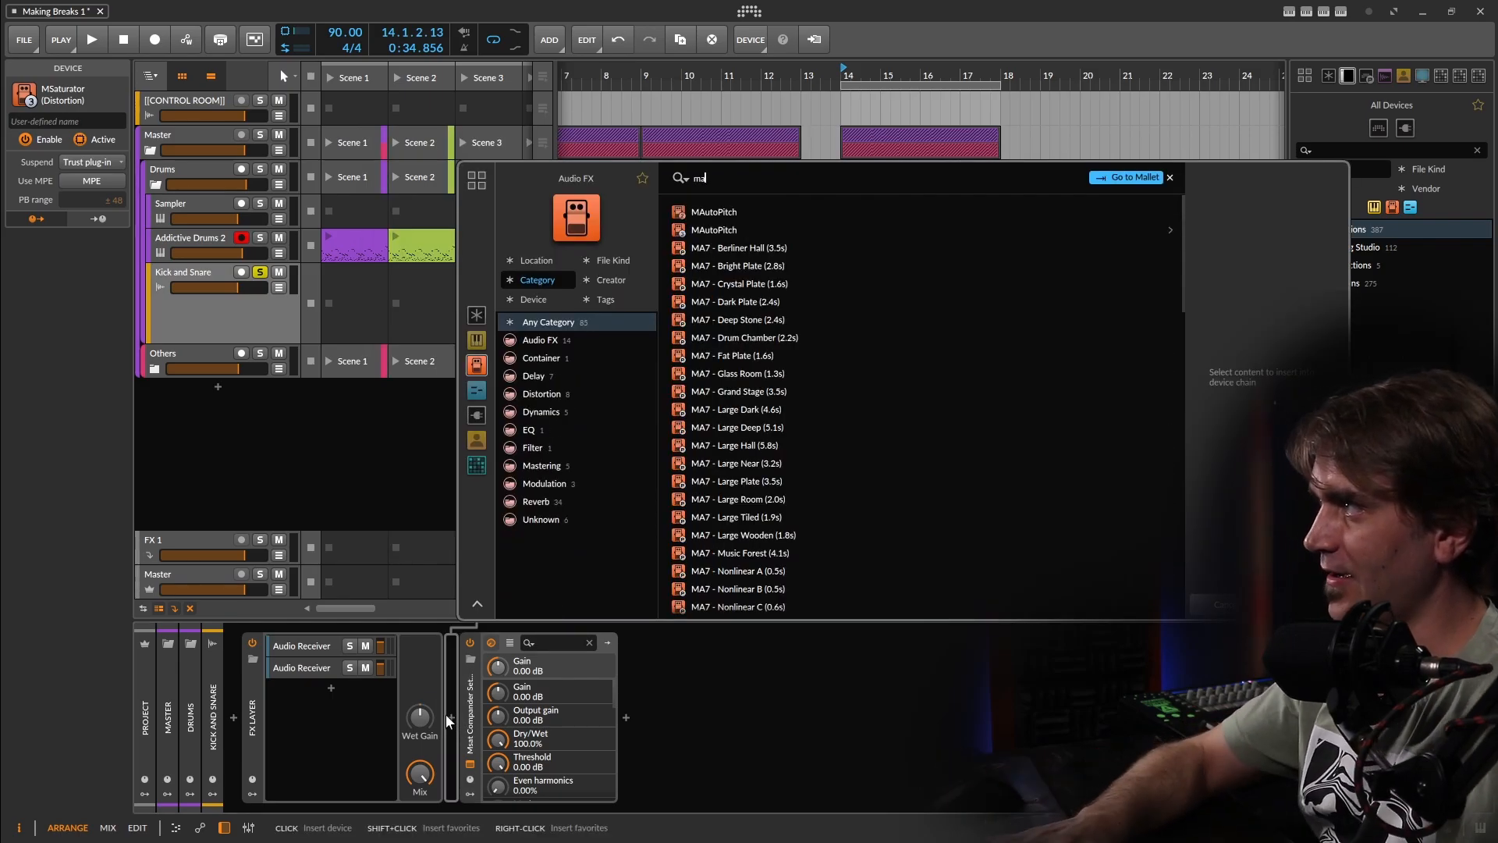
key(BackSpace)
text(s)
double_click(745, 231)
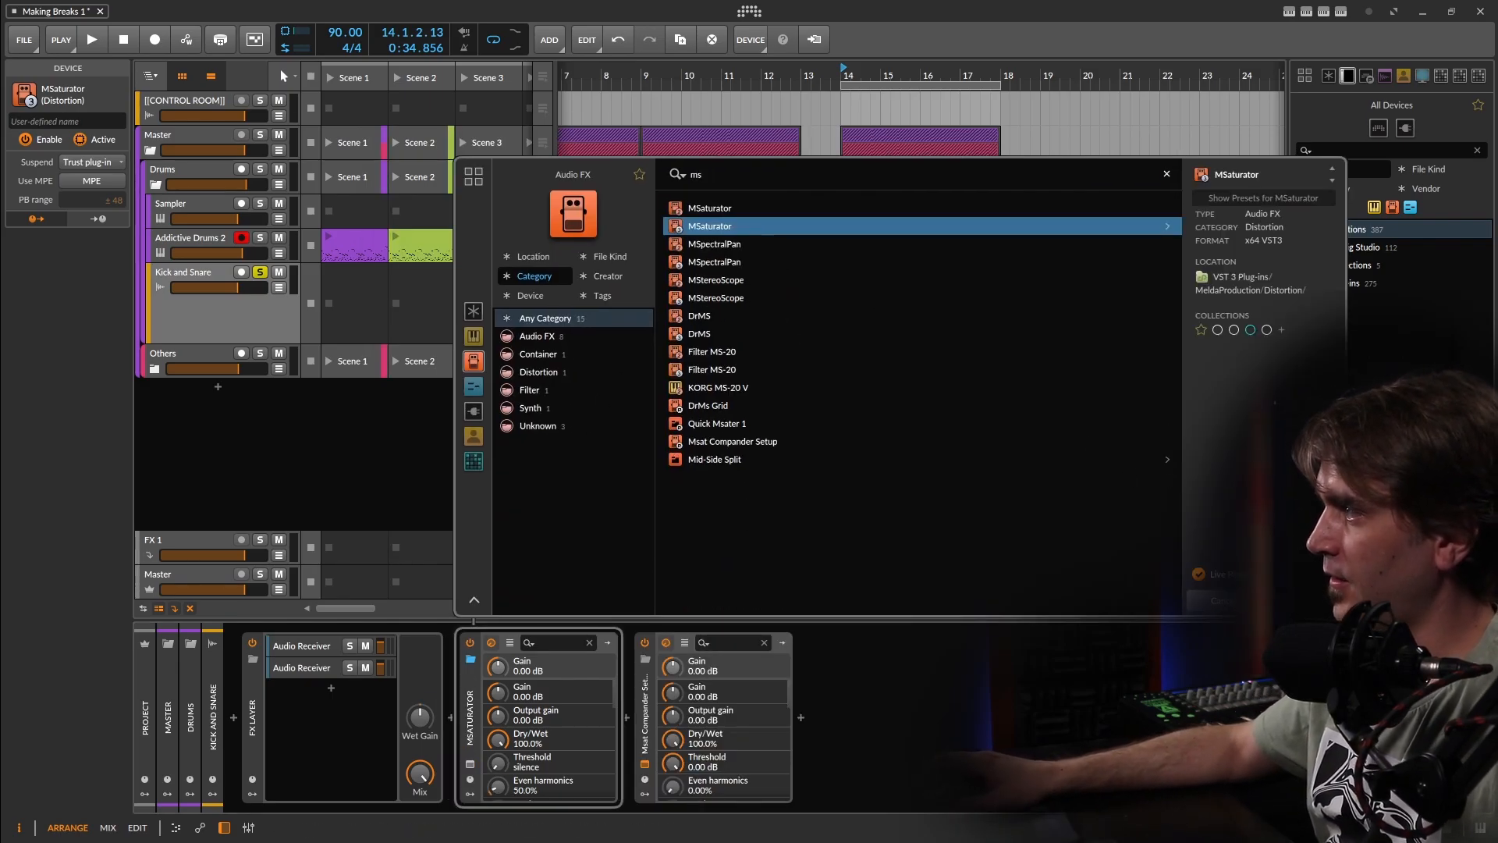
Step: Place the preset and default MSaturator windows side by side to compare their settings and transfer curves
drag(624, 206, 1075, 201)
drag(604, 134, 434, 219)
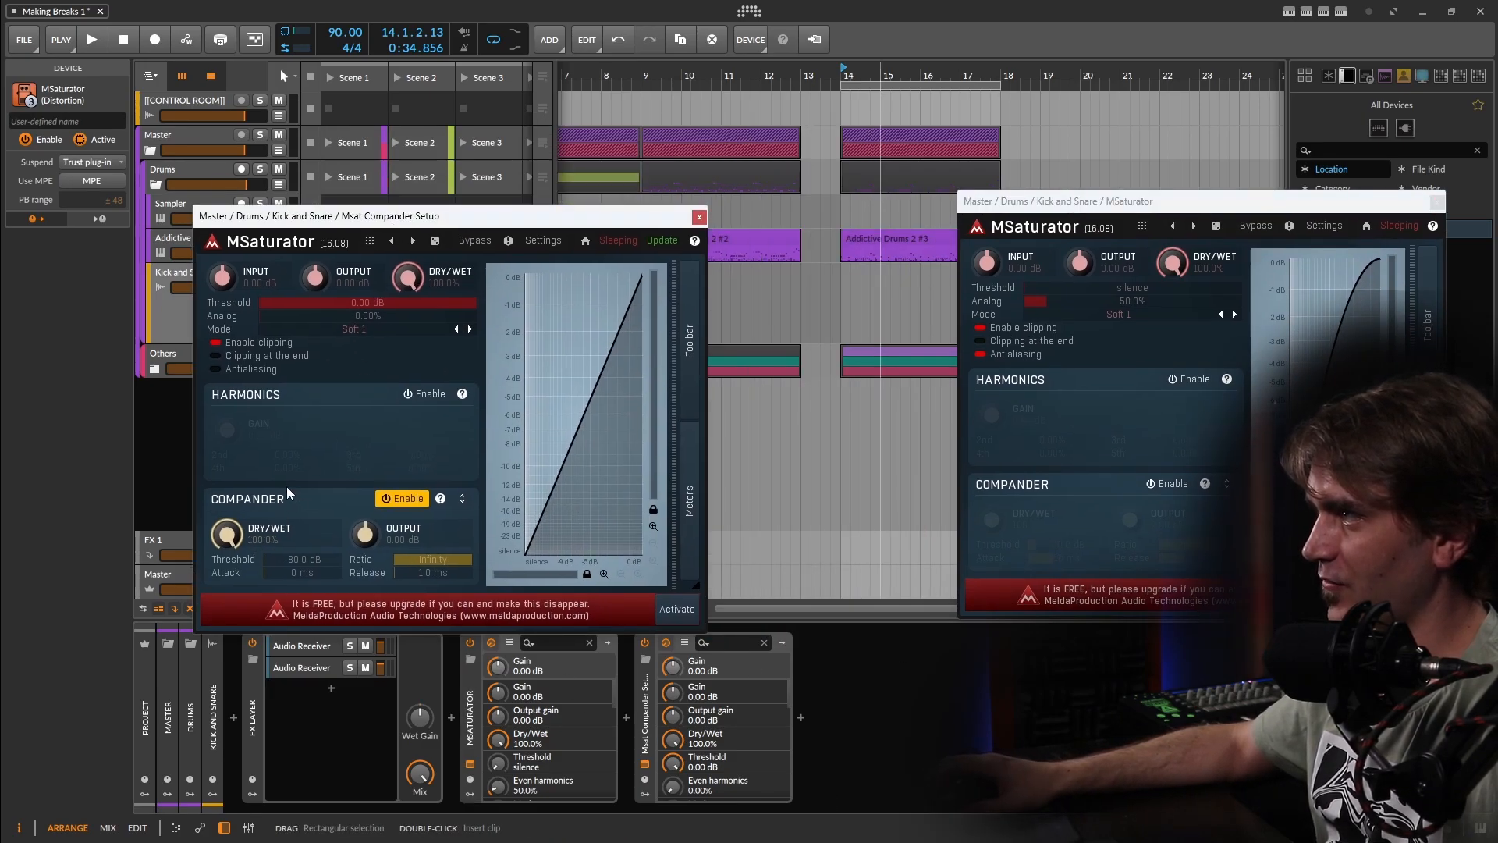
drag(997, 205, 864, 174)
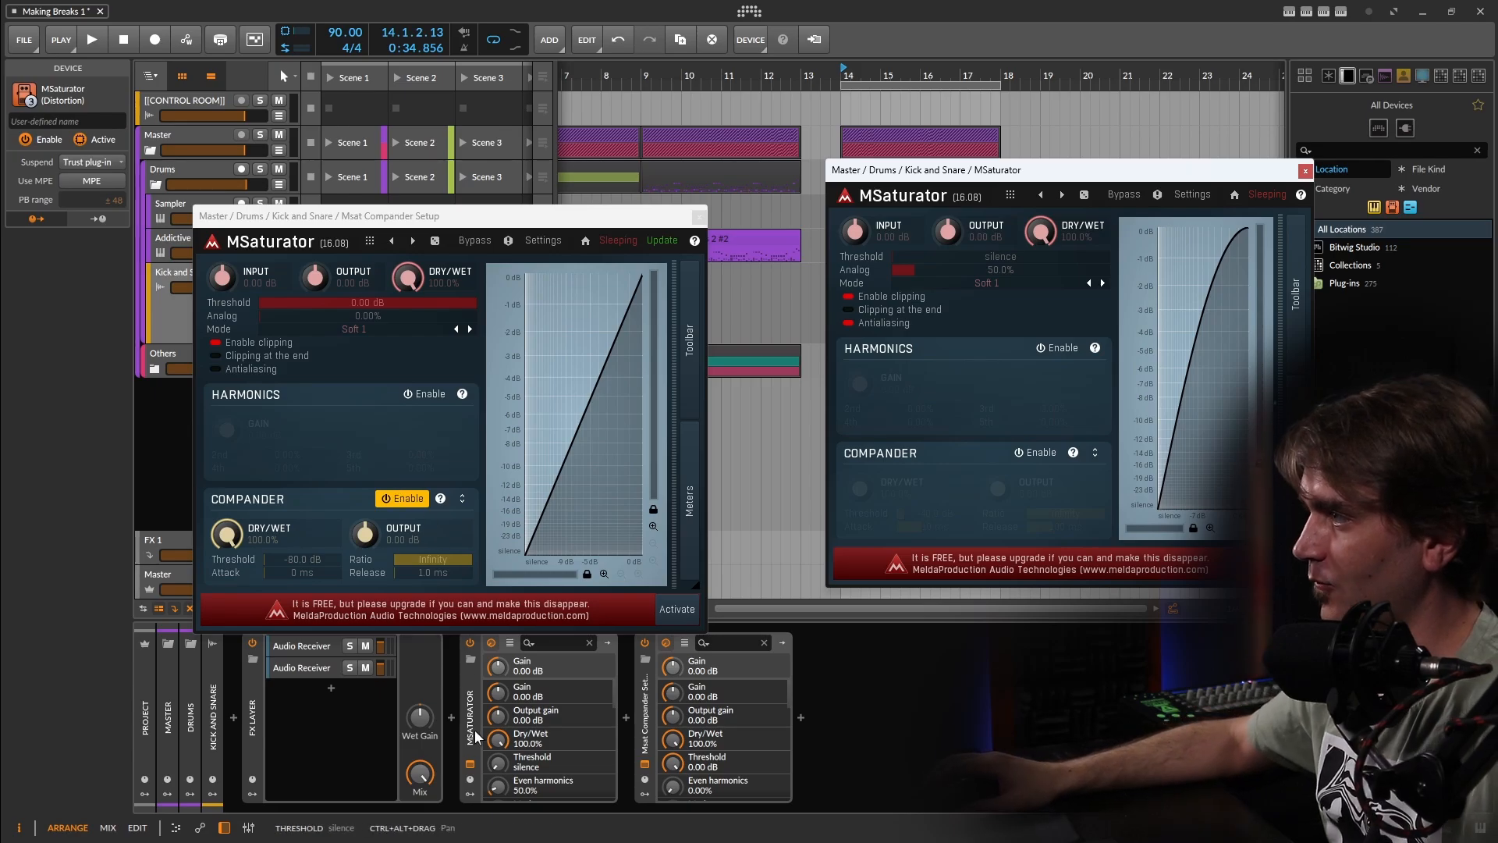
Step: Replace the default MSaturator with kHs Transient Shaper, setting attack to 92%, pump to 74% and sustain to -78%
click(450, 724)
text(tran)
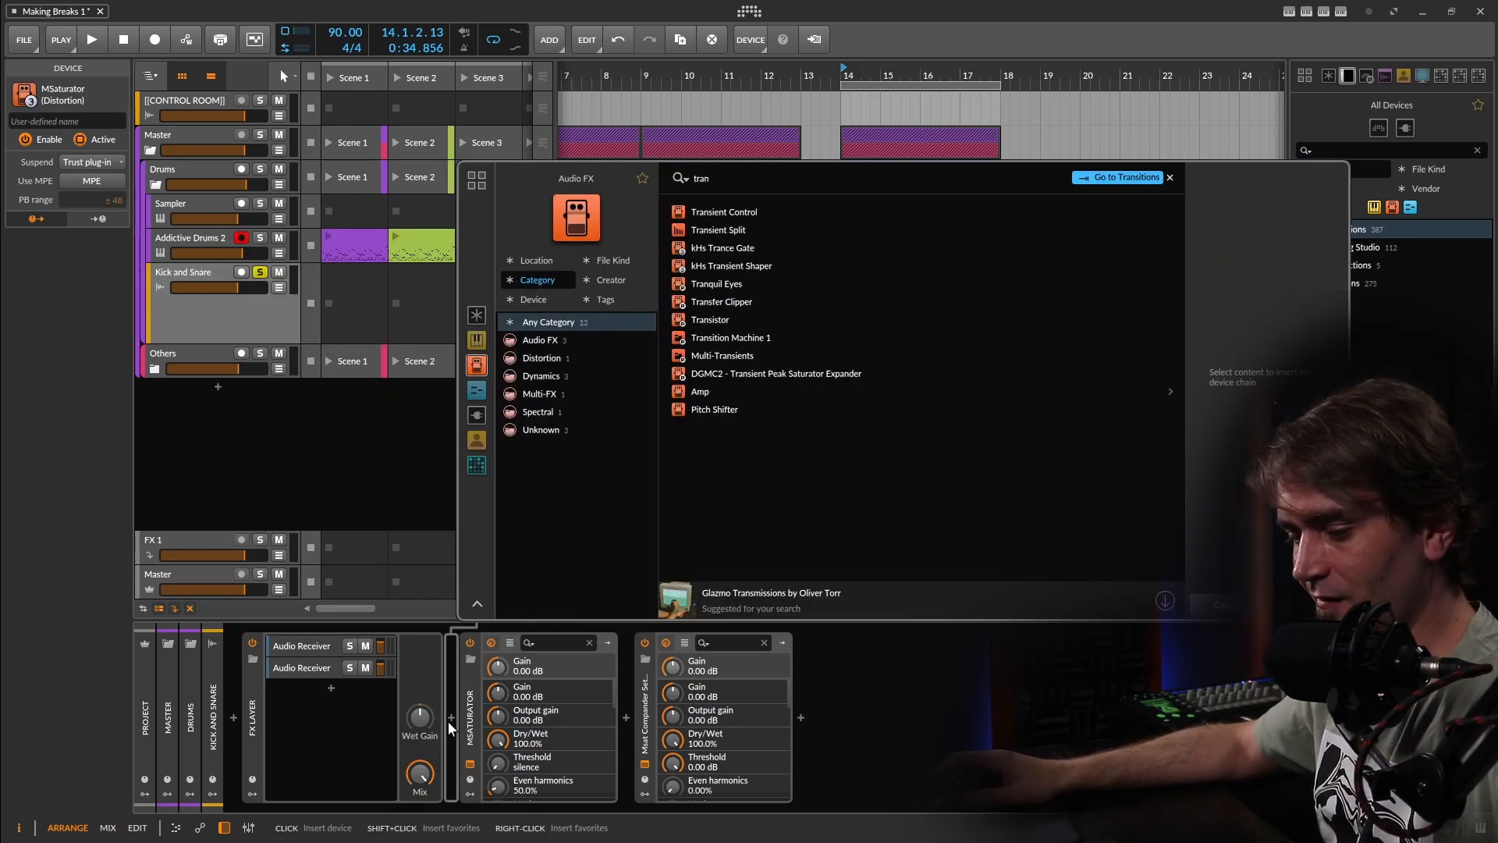
double_click(754, 267)
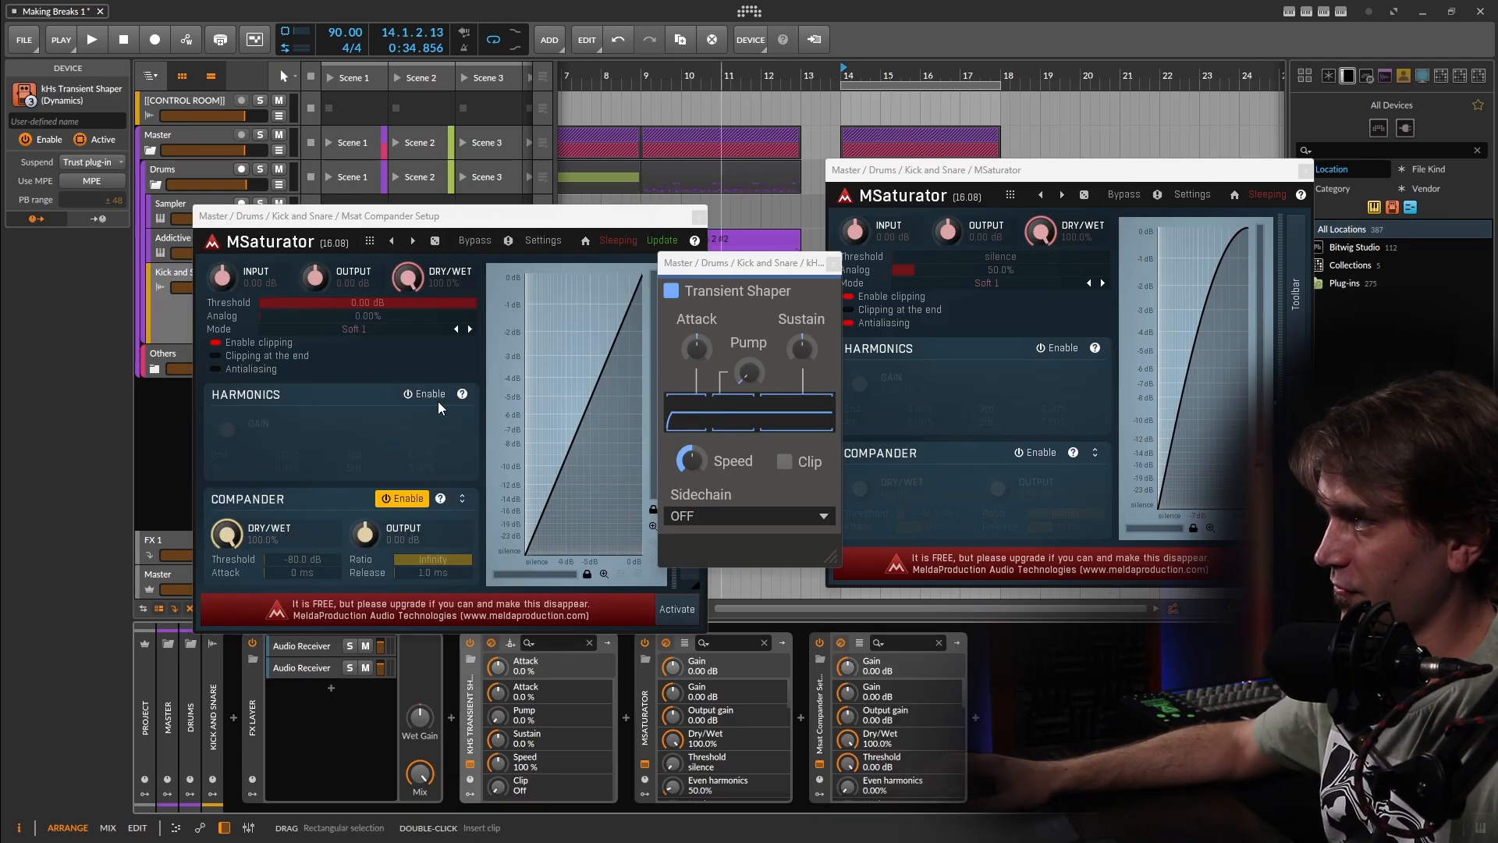
drag(697, 349, 697, 277)
drag(749, 373, 750, 346)
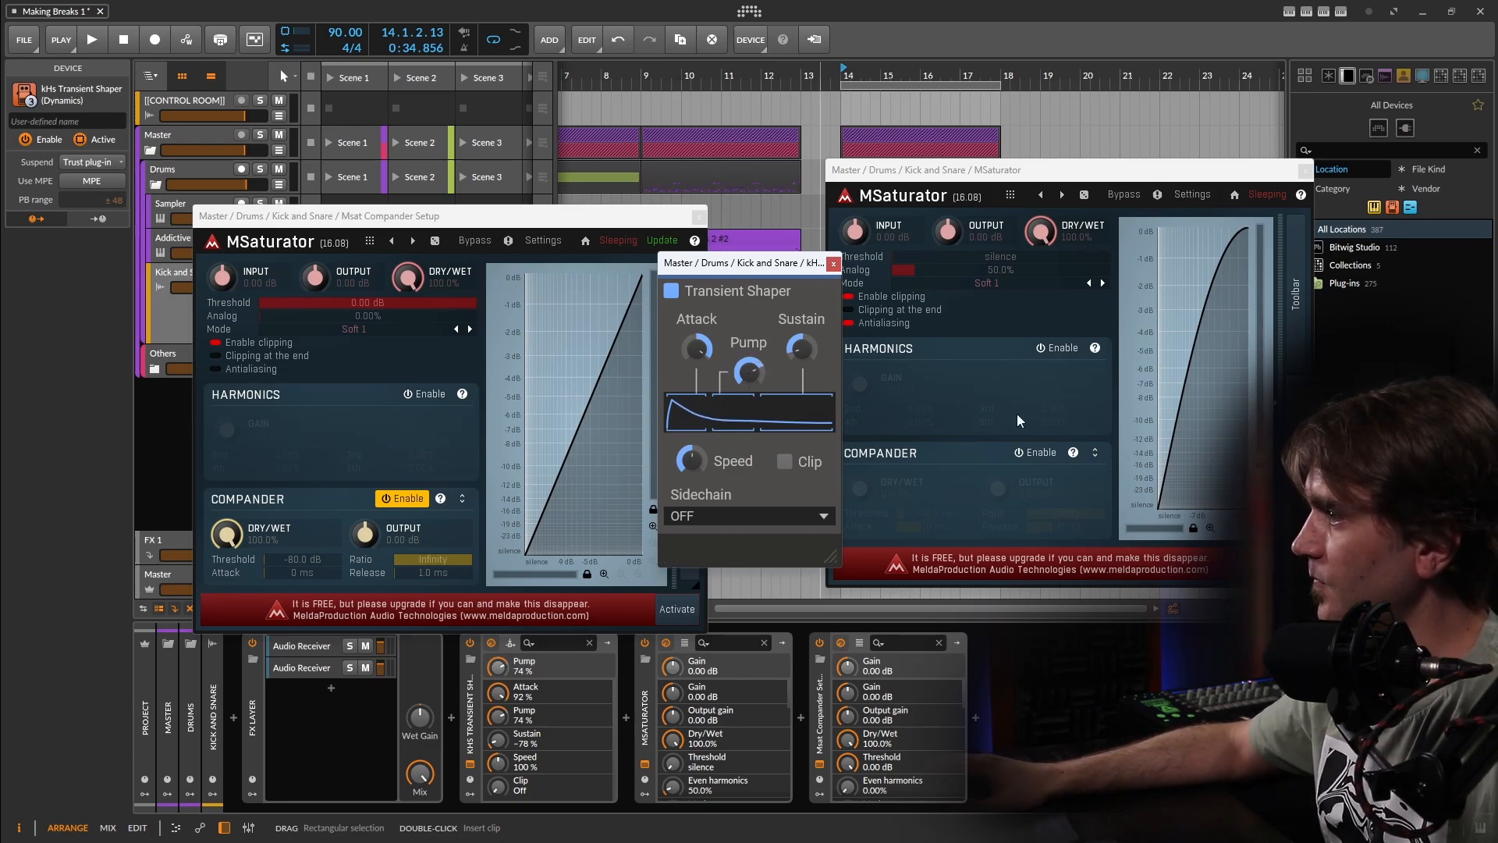
click(648, 731)
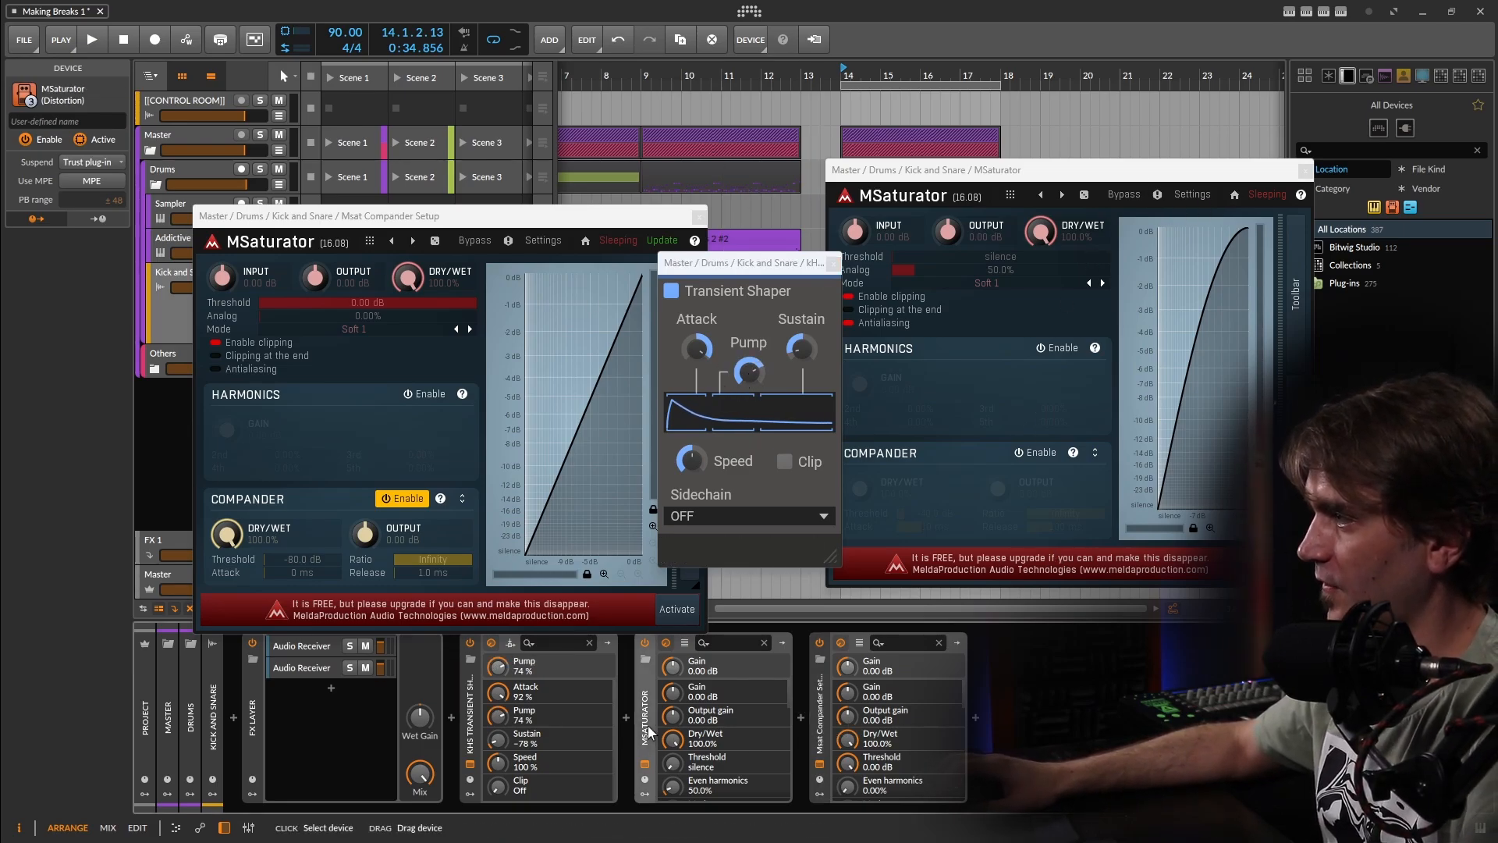
key(Delete)
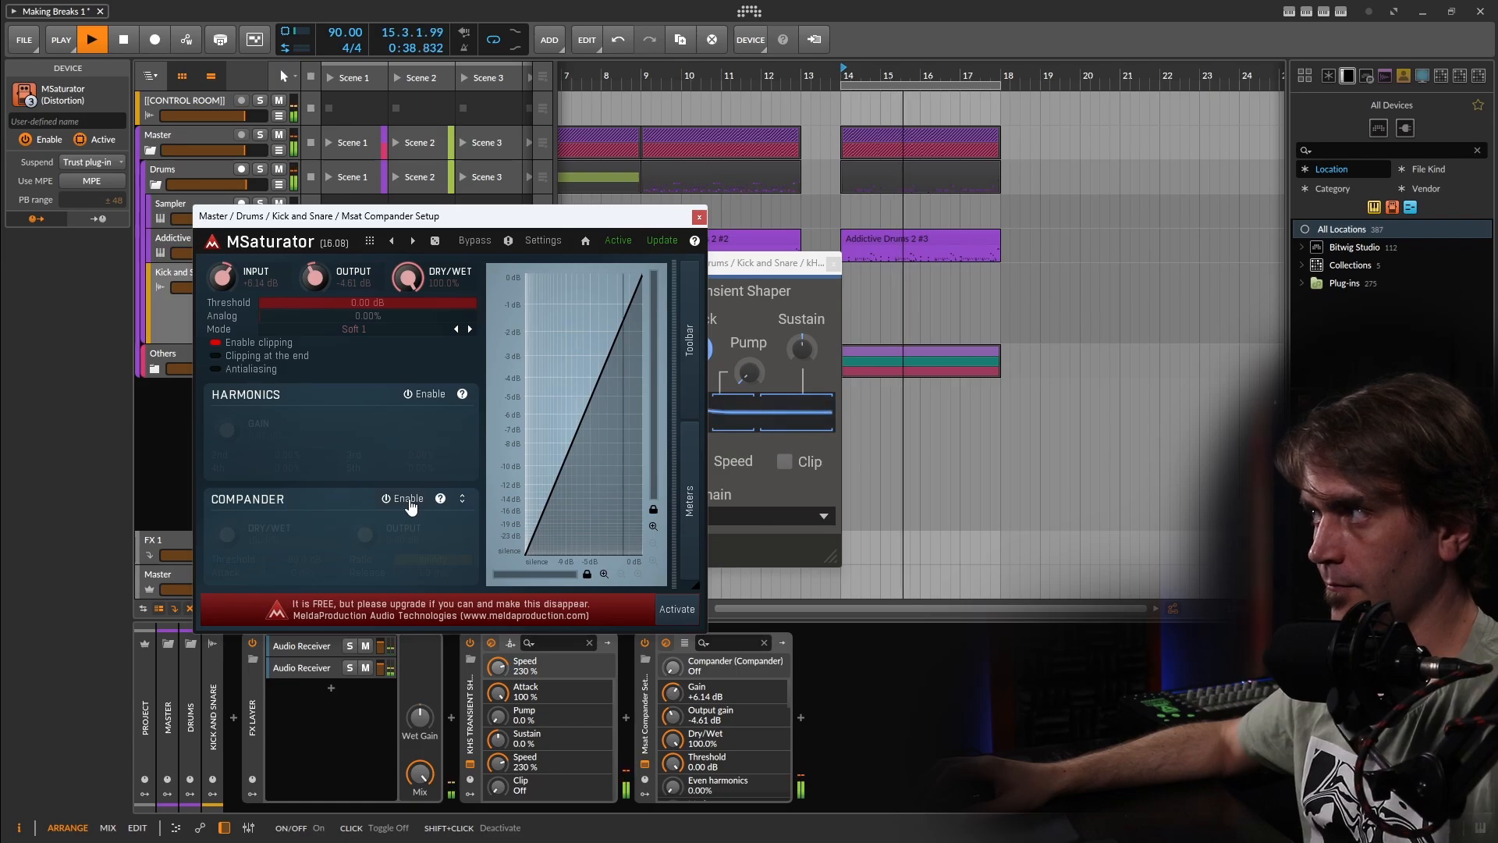
Step: Switch the MSaturator Compander back on, set the input gain to 6.53 dB and close both plug-in windows
click(407, 502)
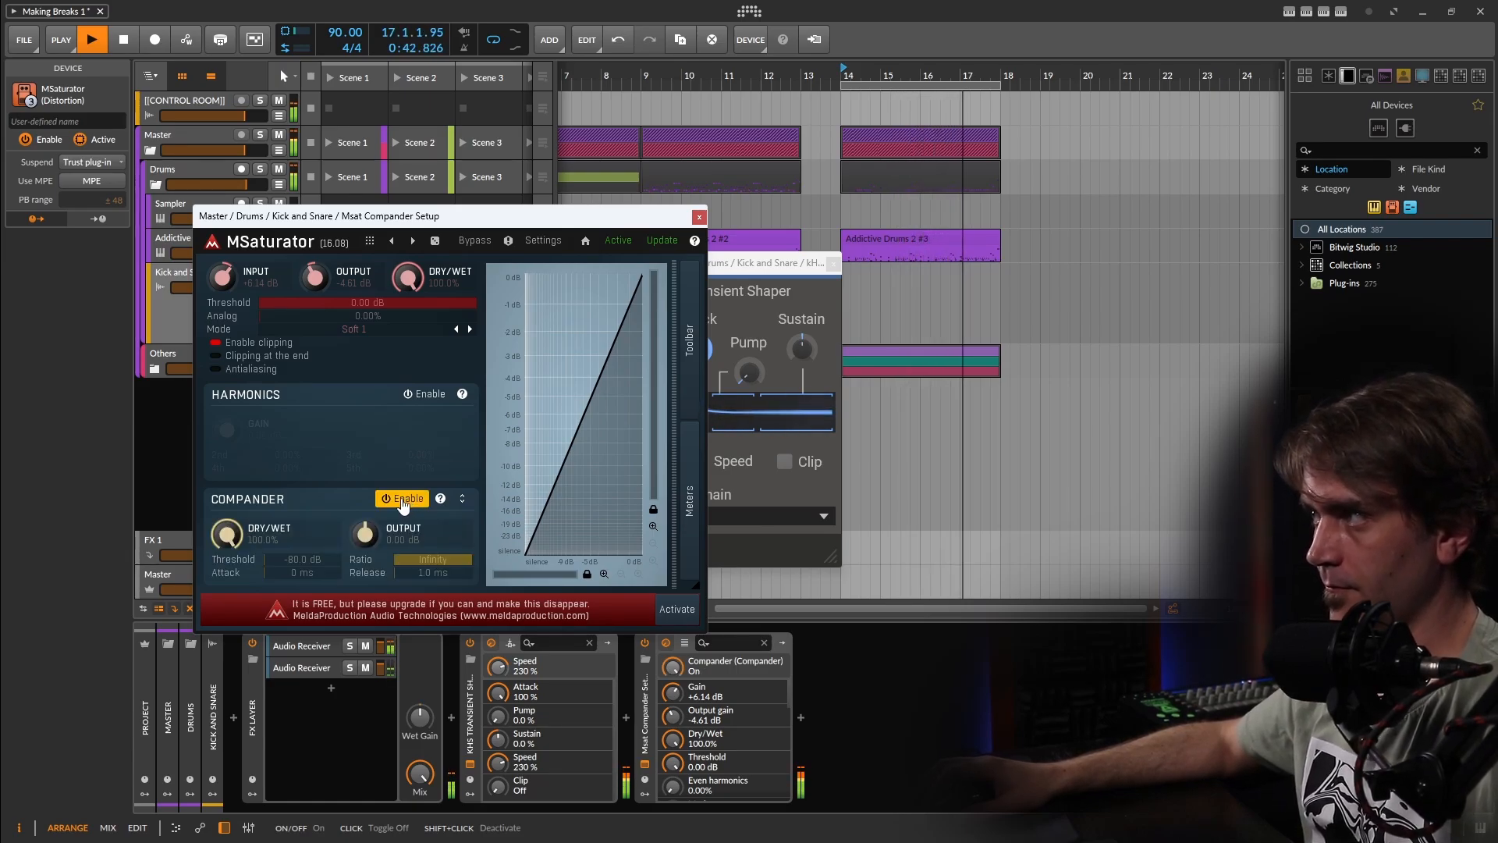
drag(235, 285, 231, 281)
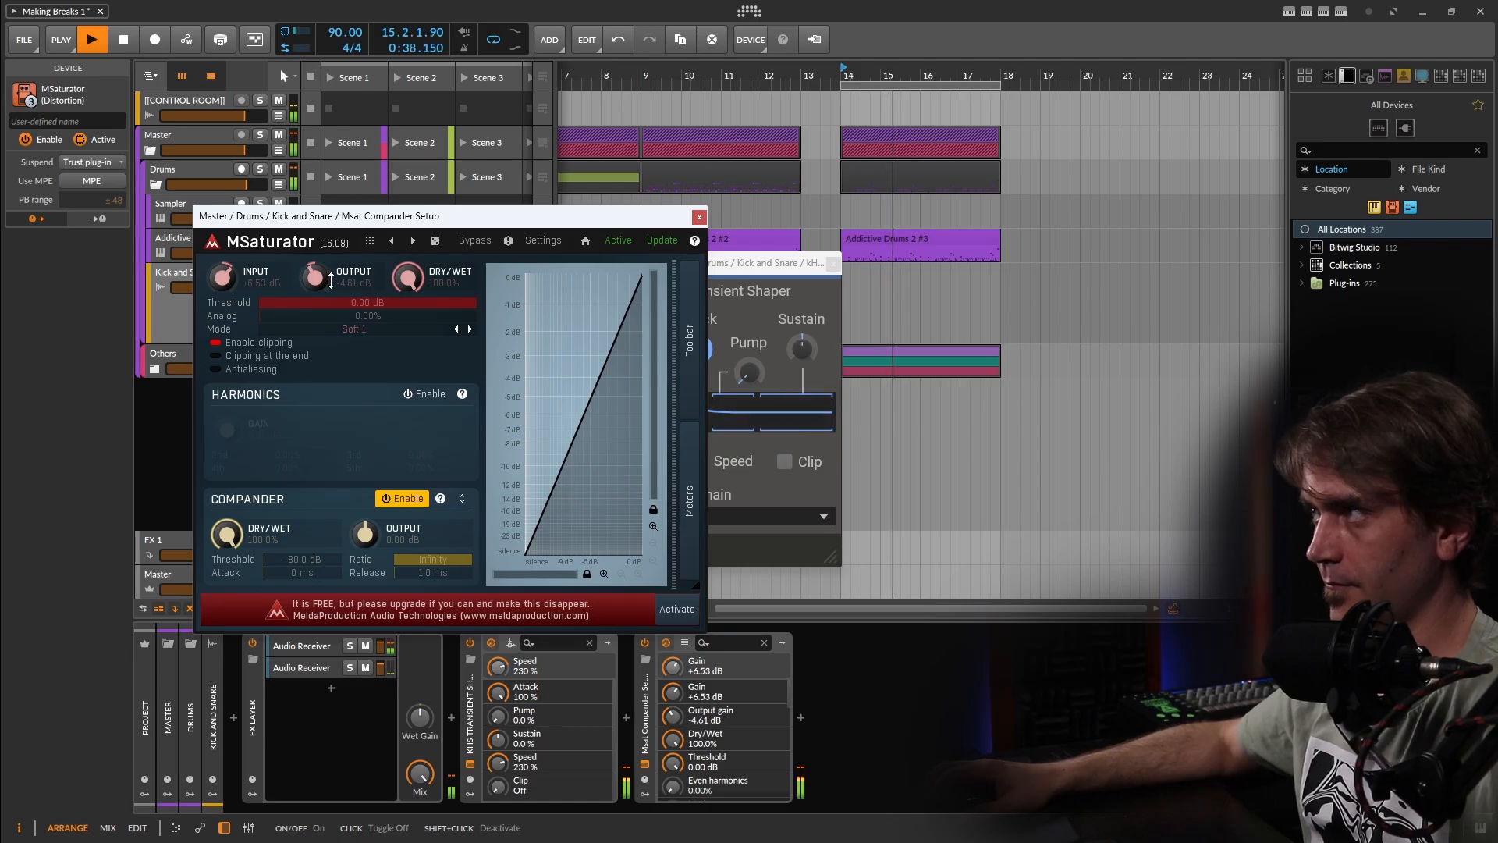
click(699, 217)
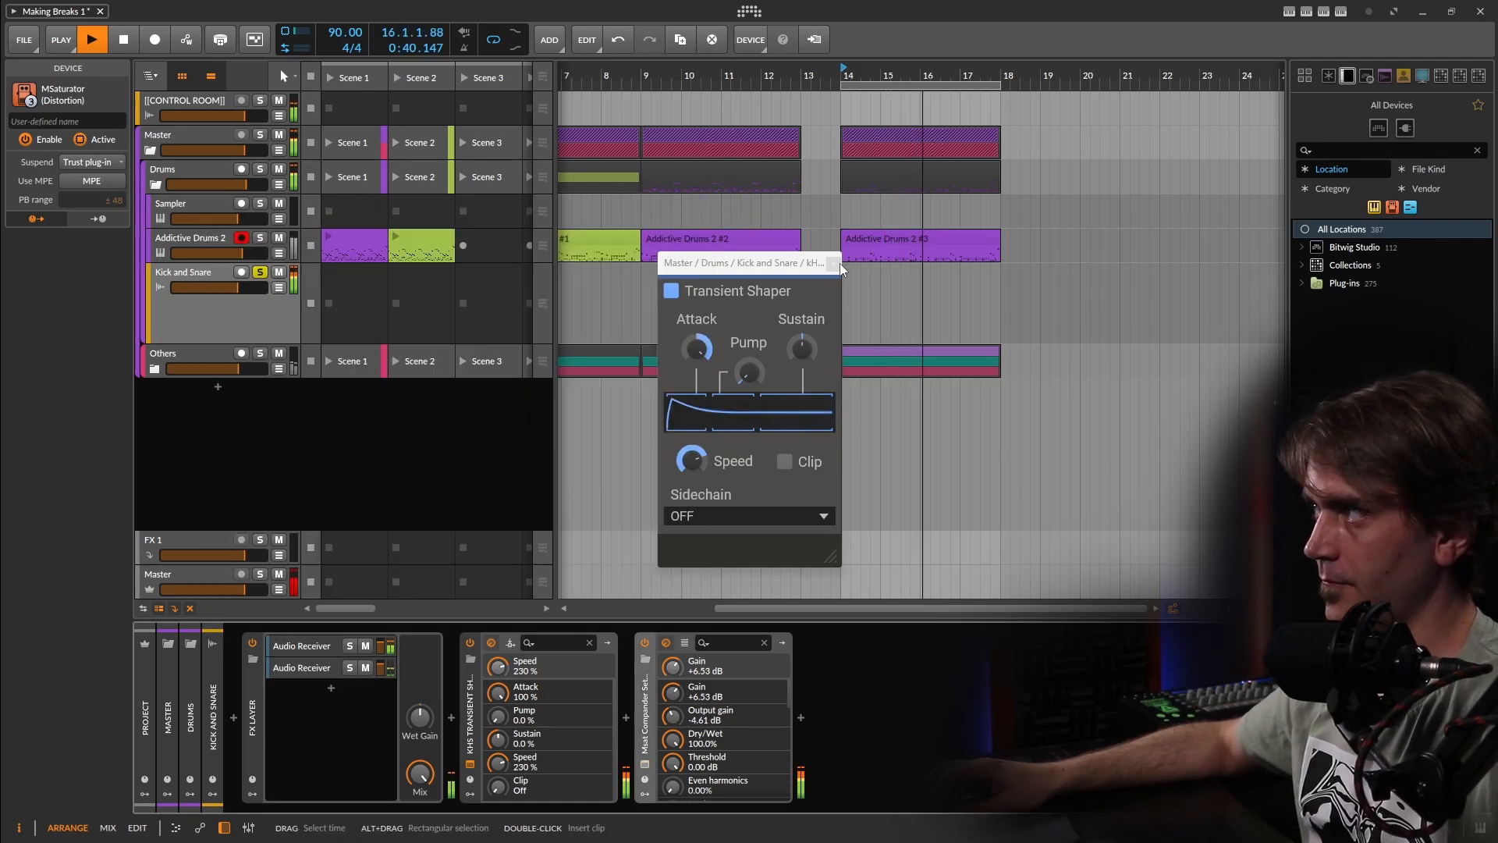
click(834, 263)
Step: Unsolo the Kick and Snare track, raise its volume to -2.2 dB against the full mix and stop playback
click(262, 273)
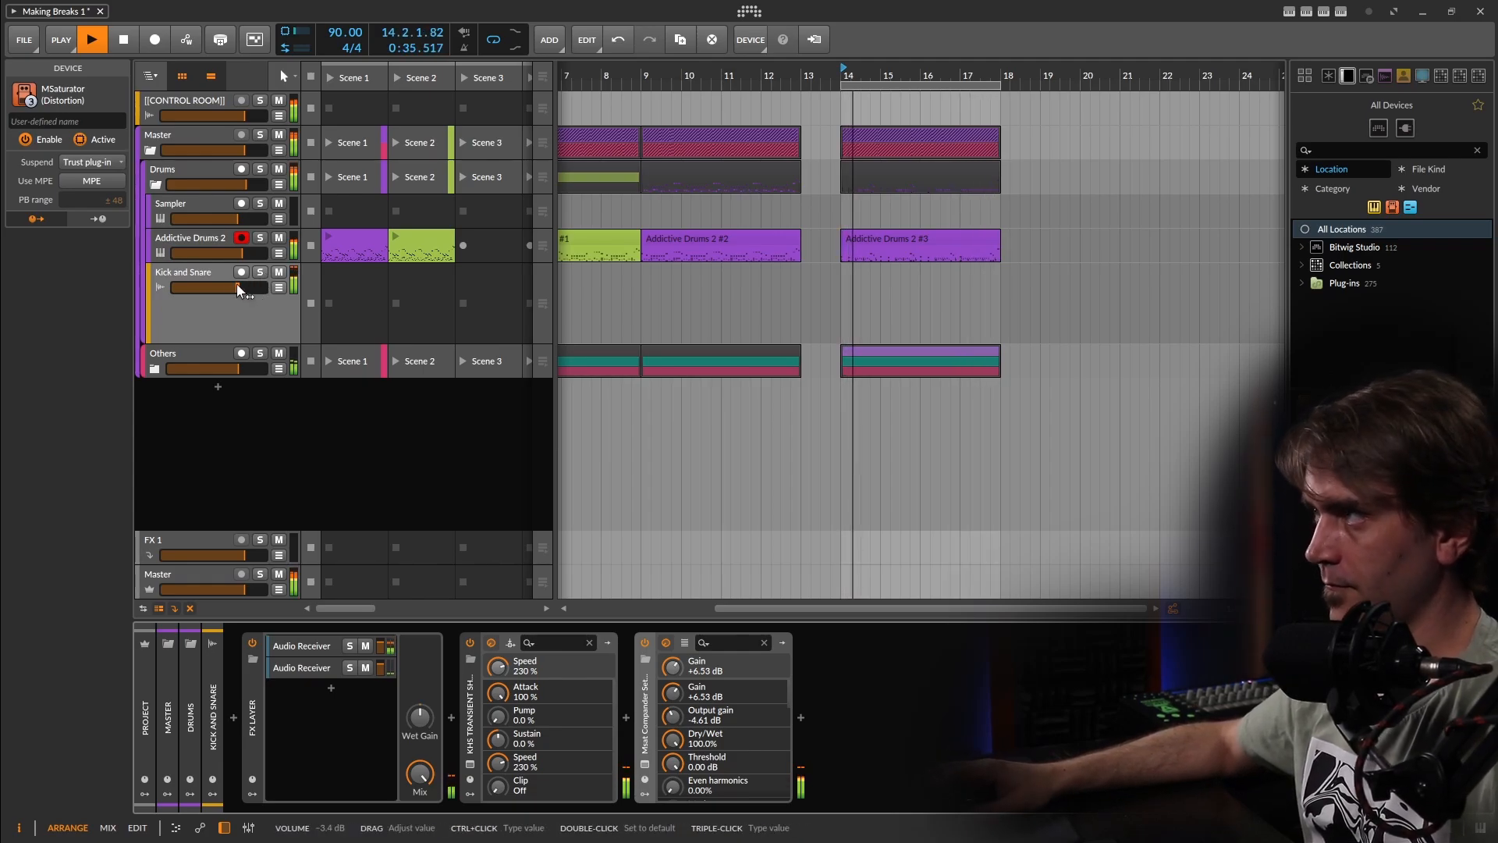
drag(237, 285, 240, 287)
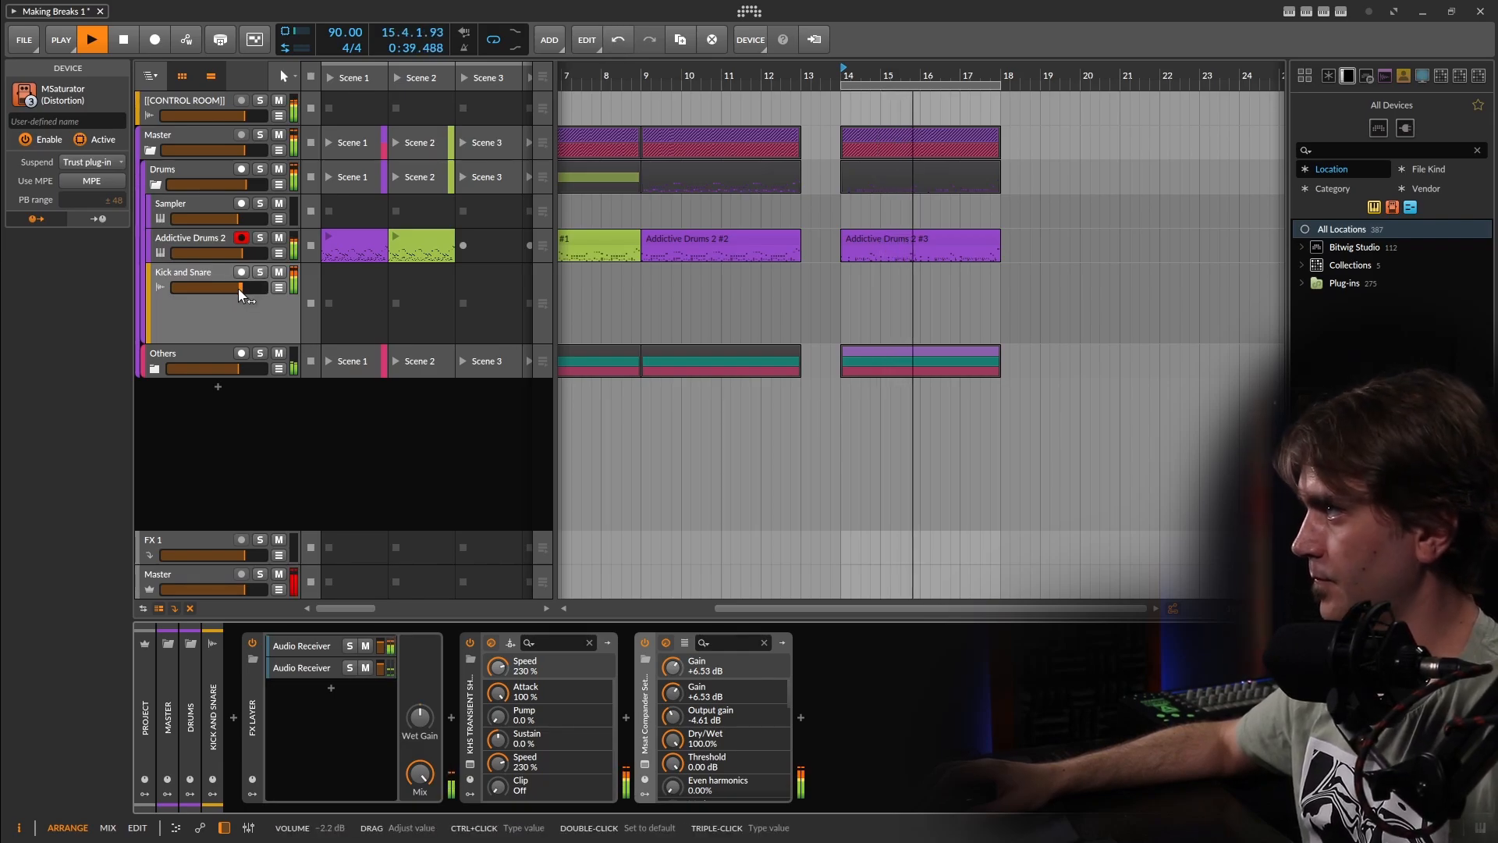
key(space)
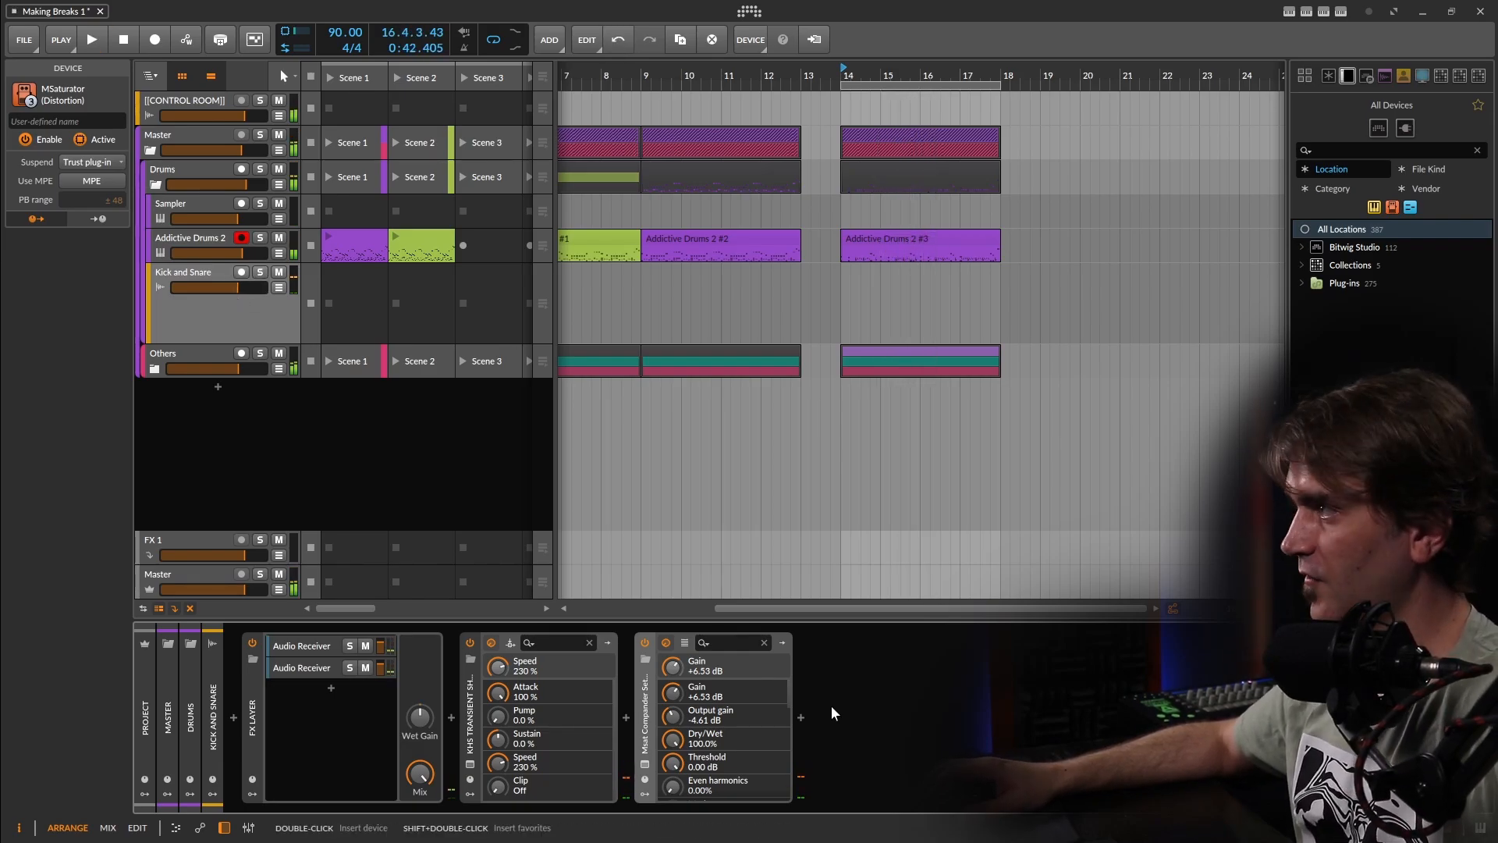
Step: Add KClip3 at the end of the Kick and Snare chain and set its threshold to -9.1 dB during playback
click(801, 714)
text(kc)
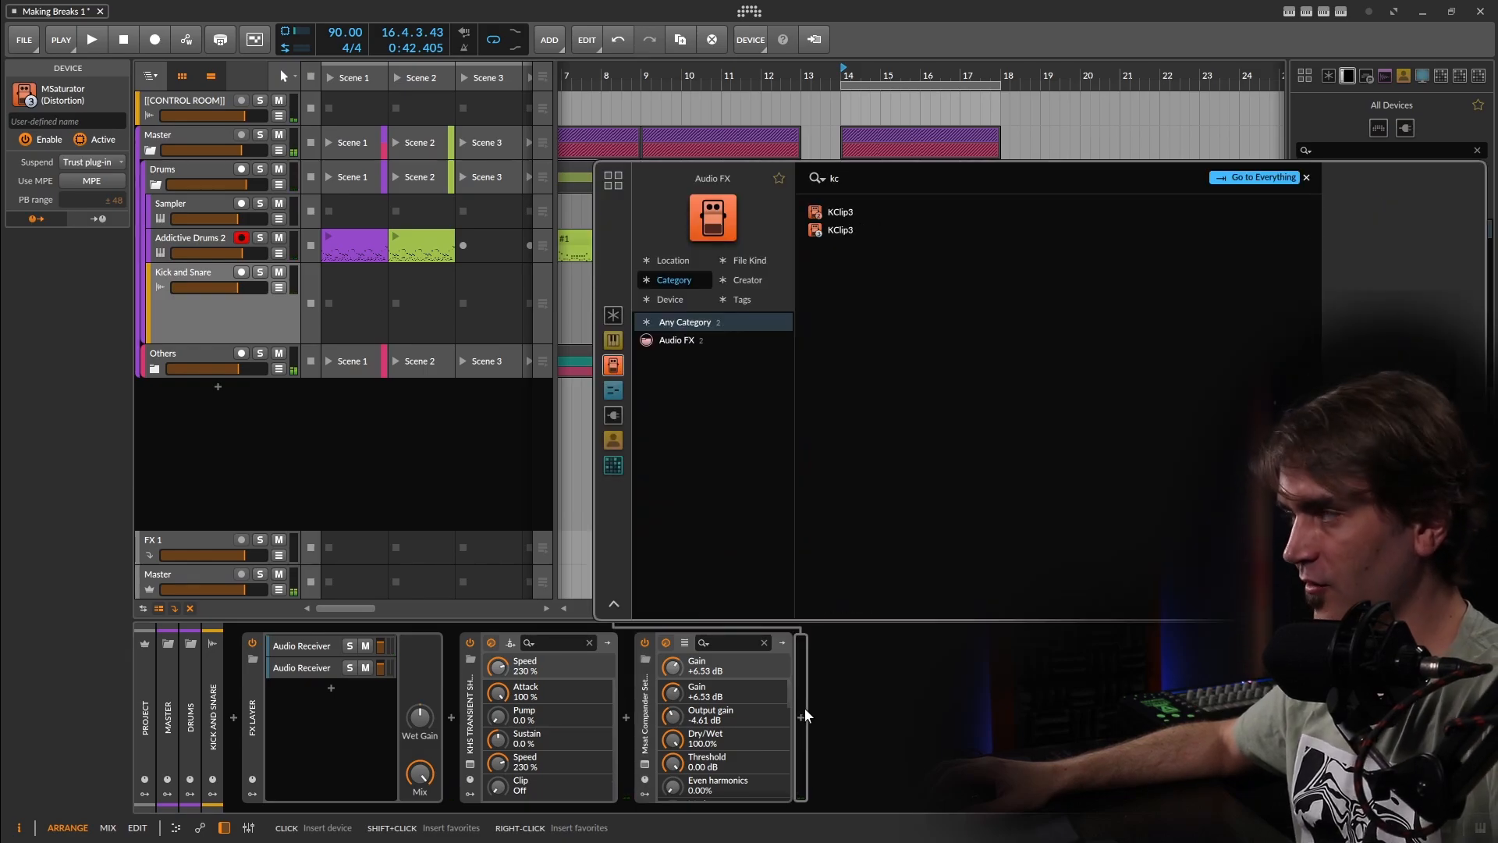
click(877, 228)
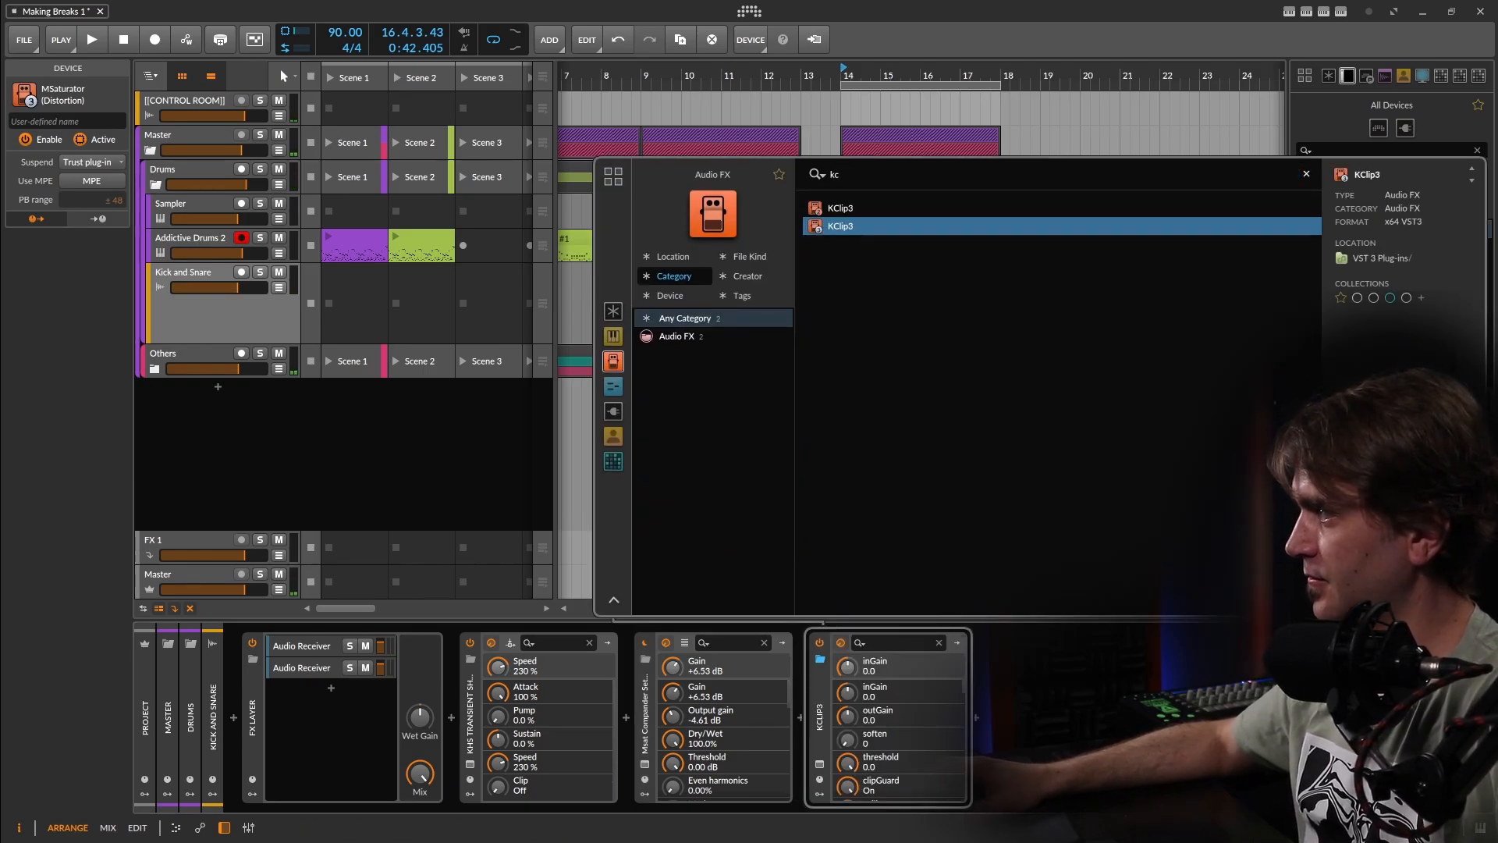
key(Return)
drag(498, 597, 578, 440)
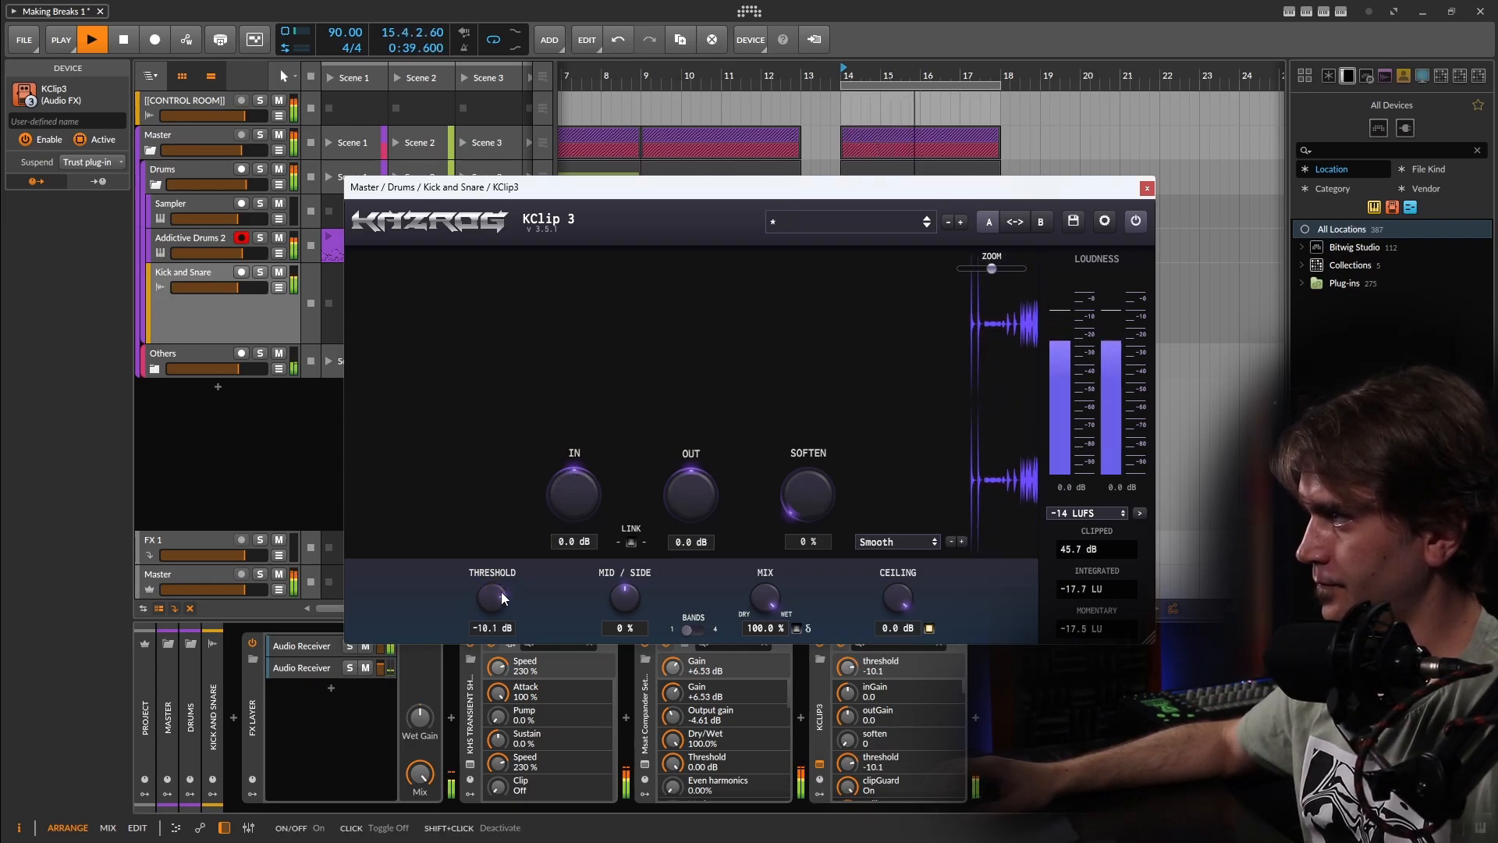
drag(500, 591, 505, 587)
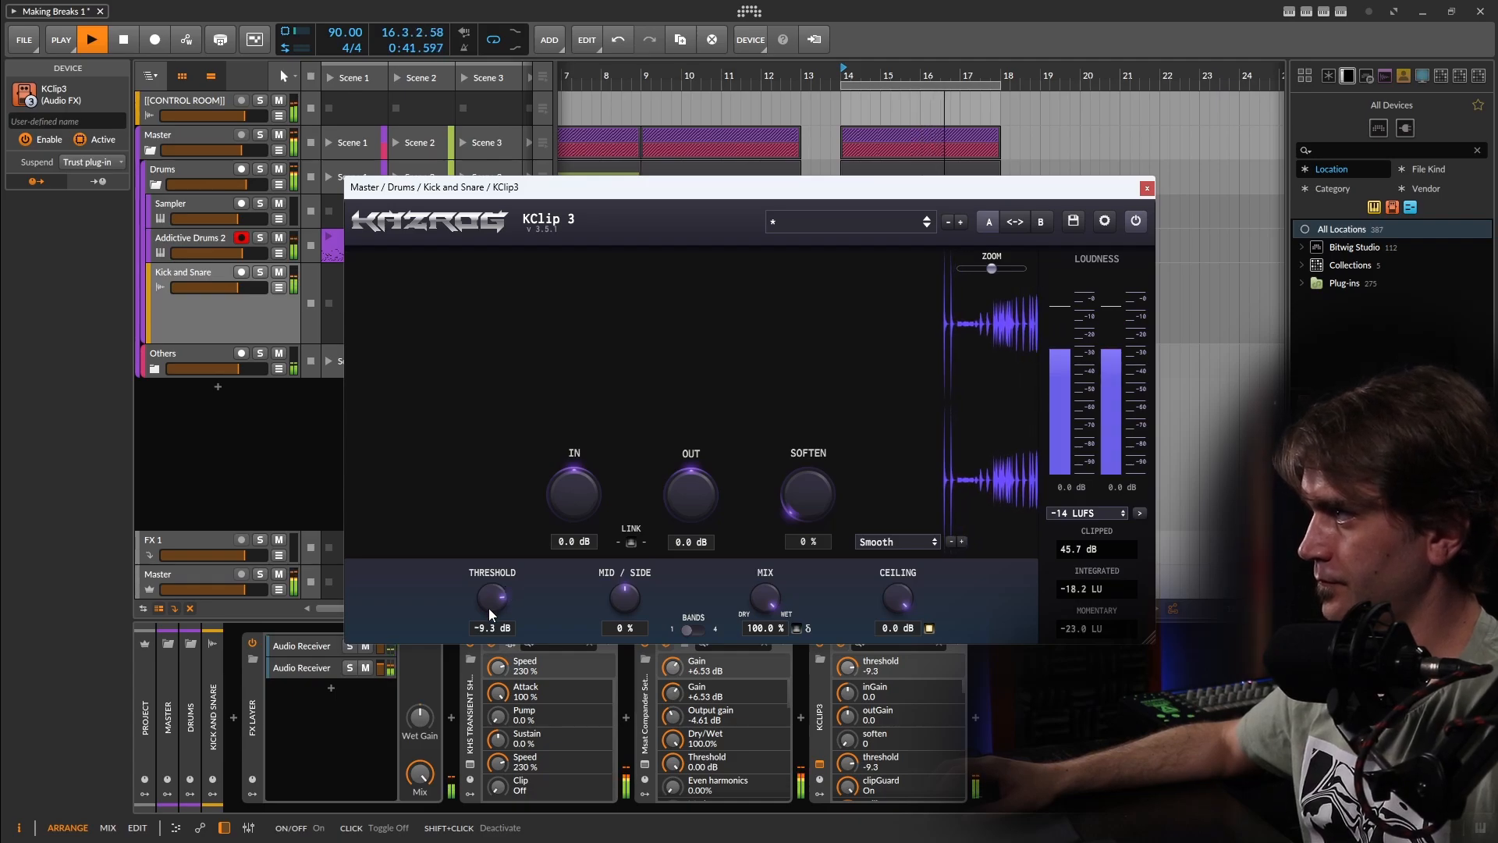
drag(493, 601, 496, 600)
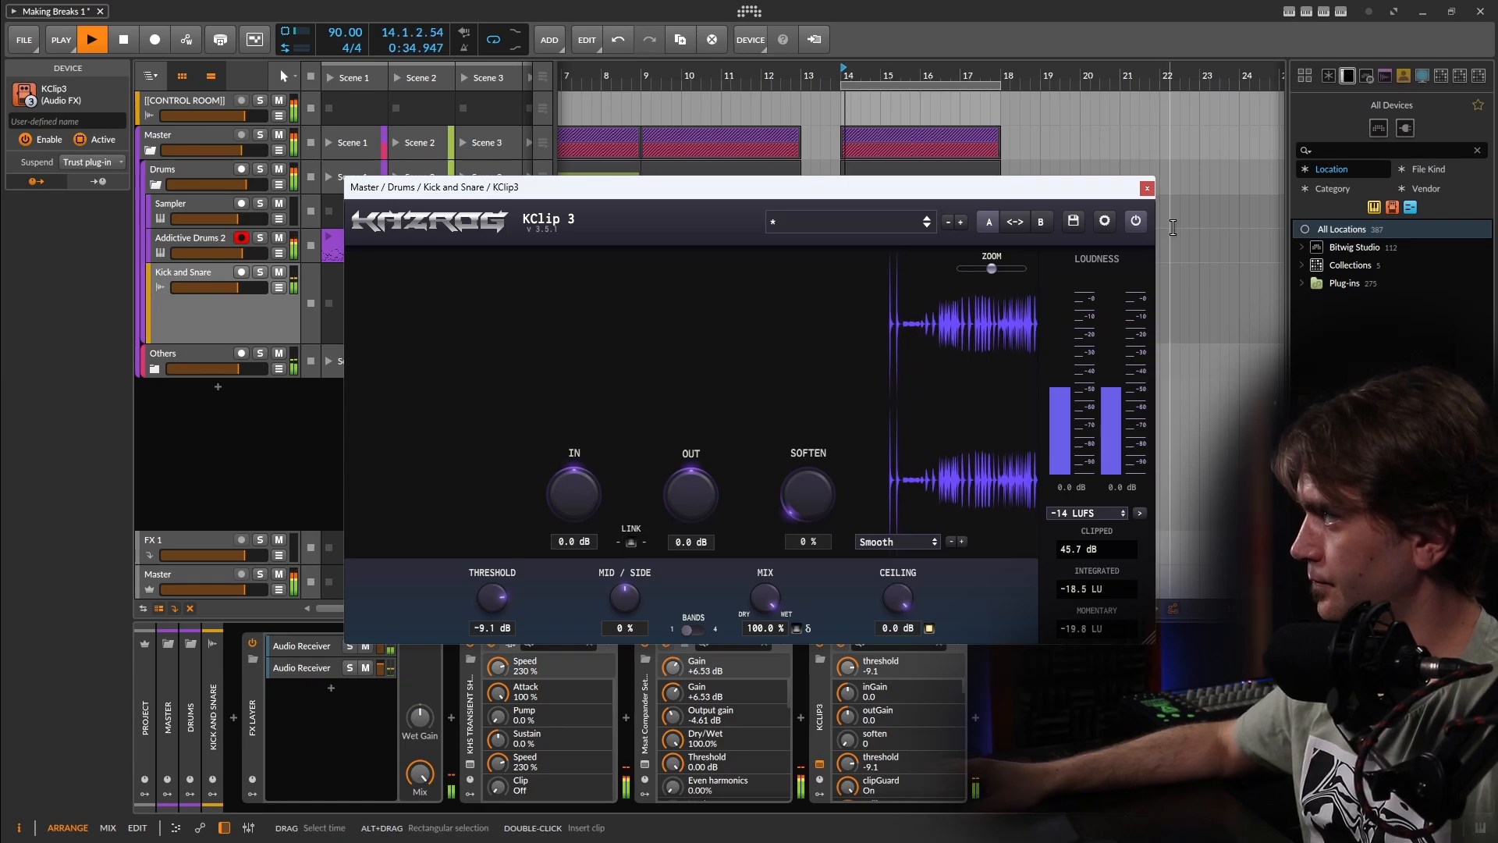
click(1147, 188)
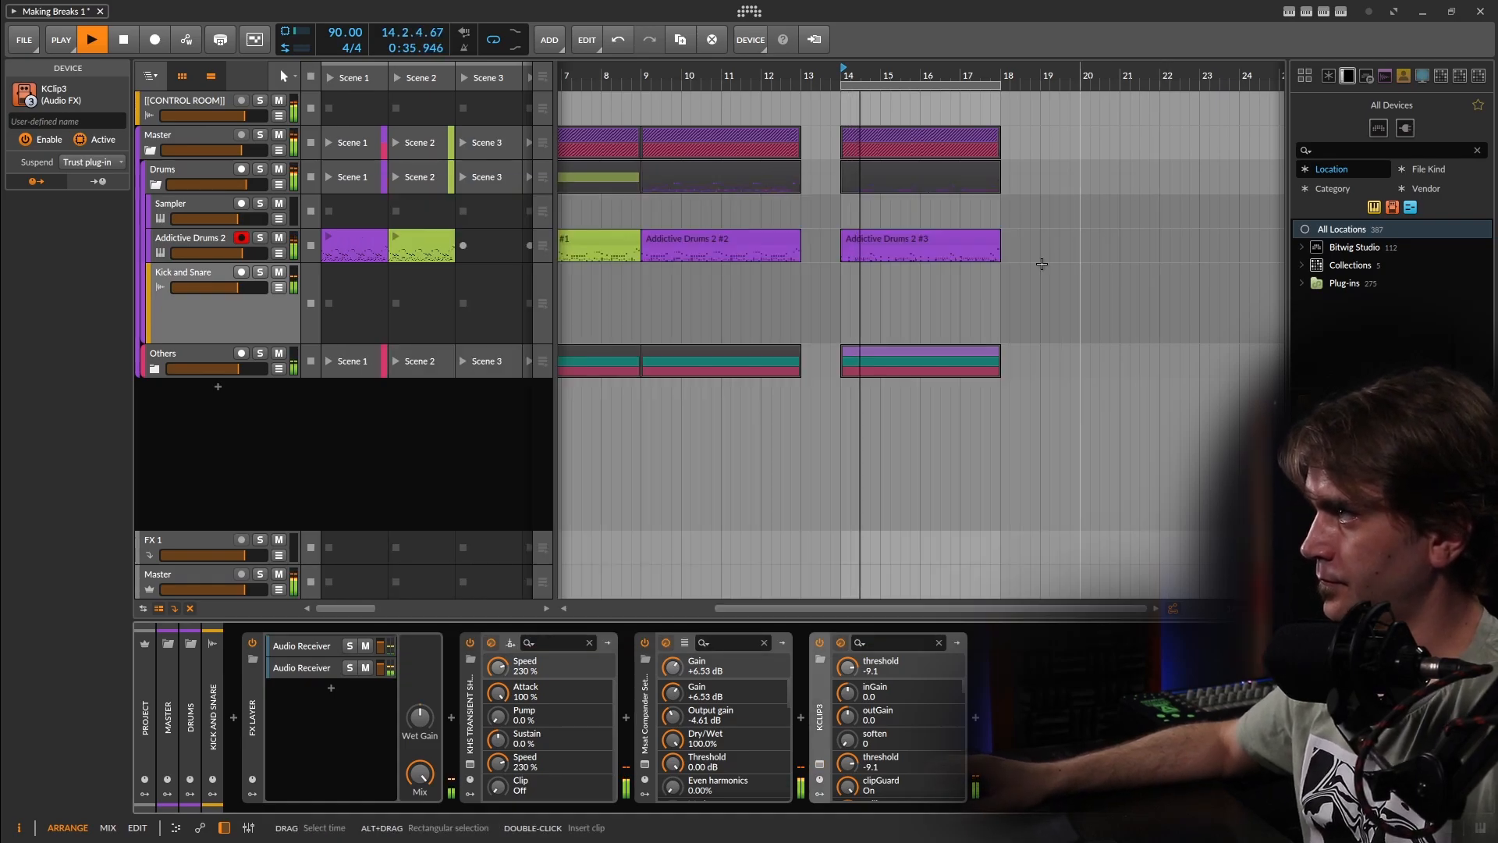
Step: Solo Kick and Snare and group its Transient Shaper, MSaturator and KClip3 devices into an FX Layer
click(260, 273)
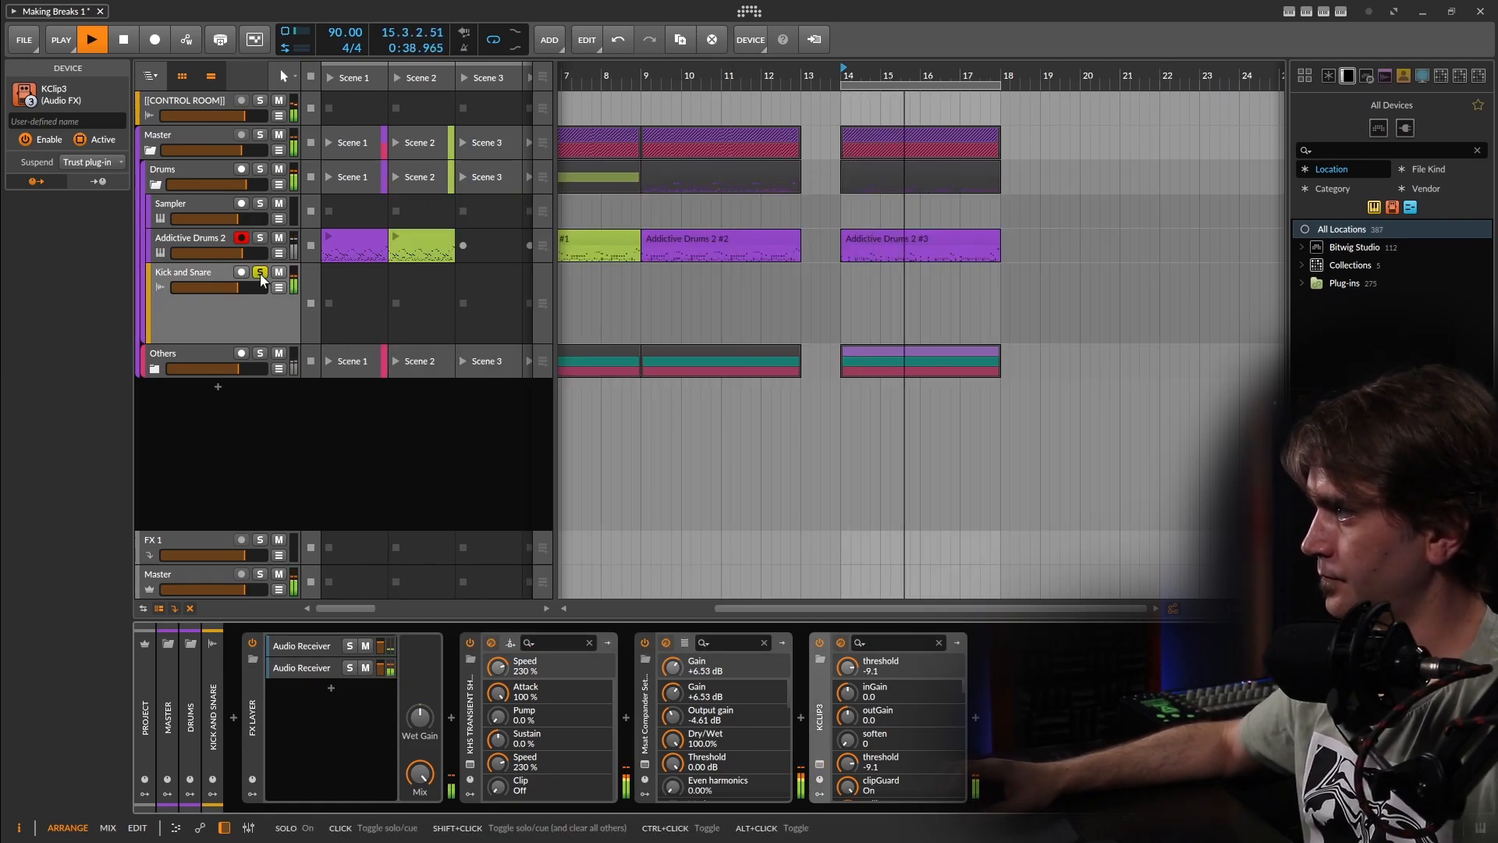
click(470, 717)
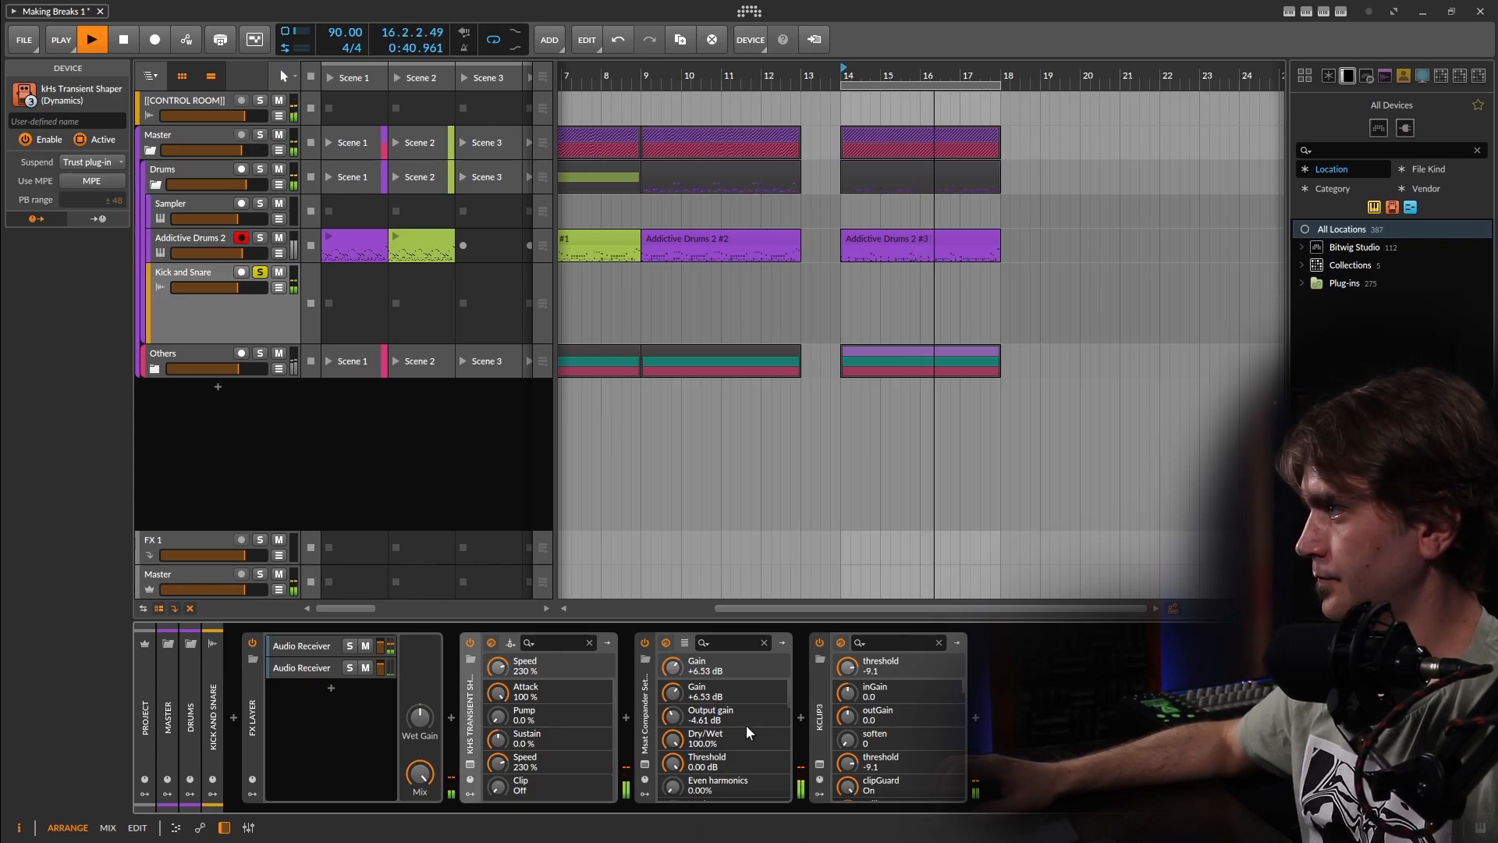
shift+click(819, 719)
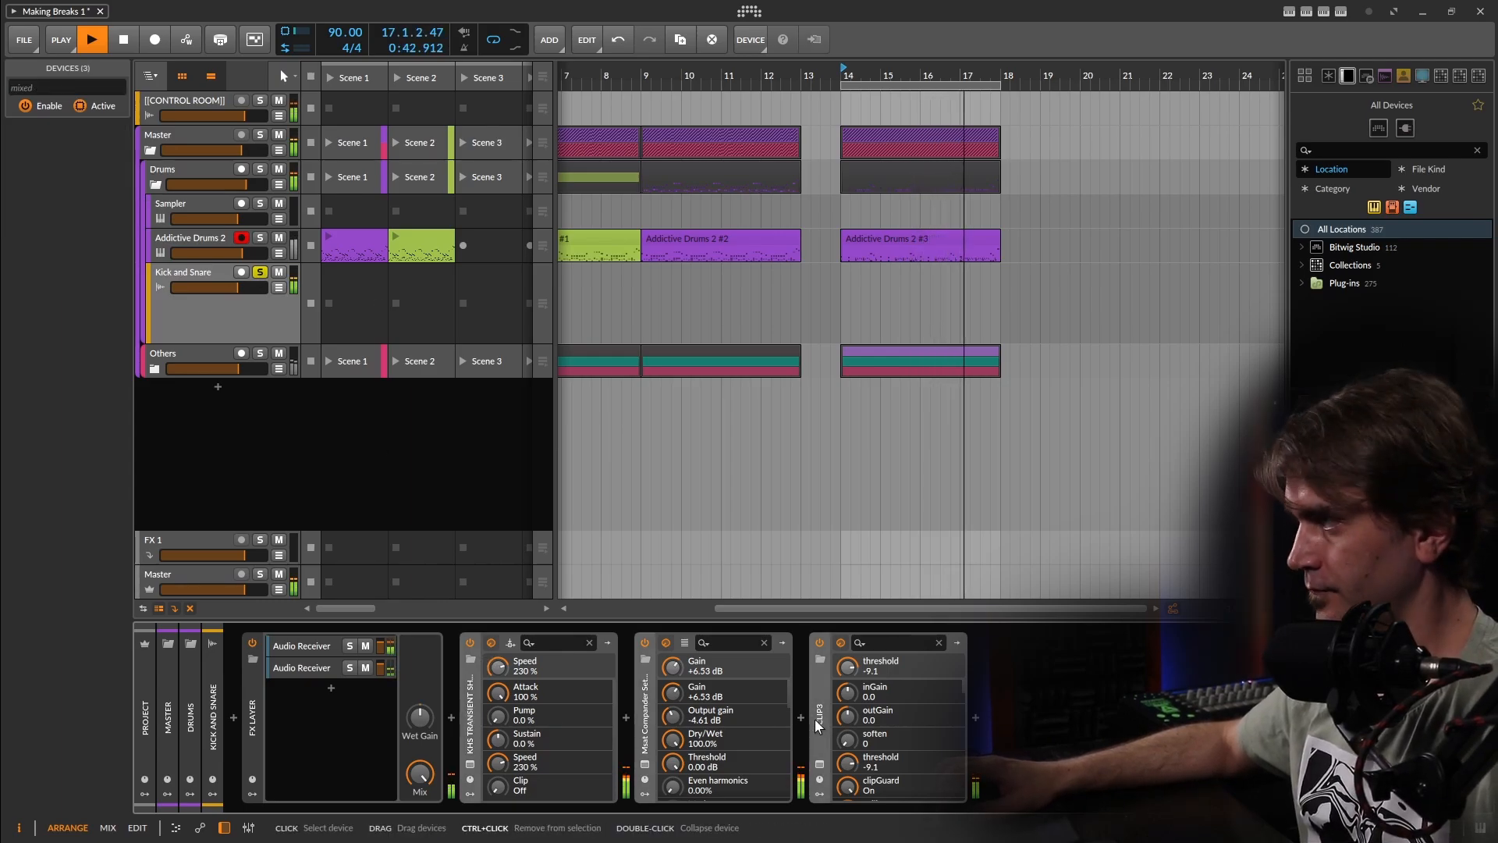
key(ctrl+g)
Step: Set the Transient Shaper's speed to 75% while auditioning the soloed Kick and Snare track
click(688, 763)
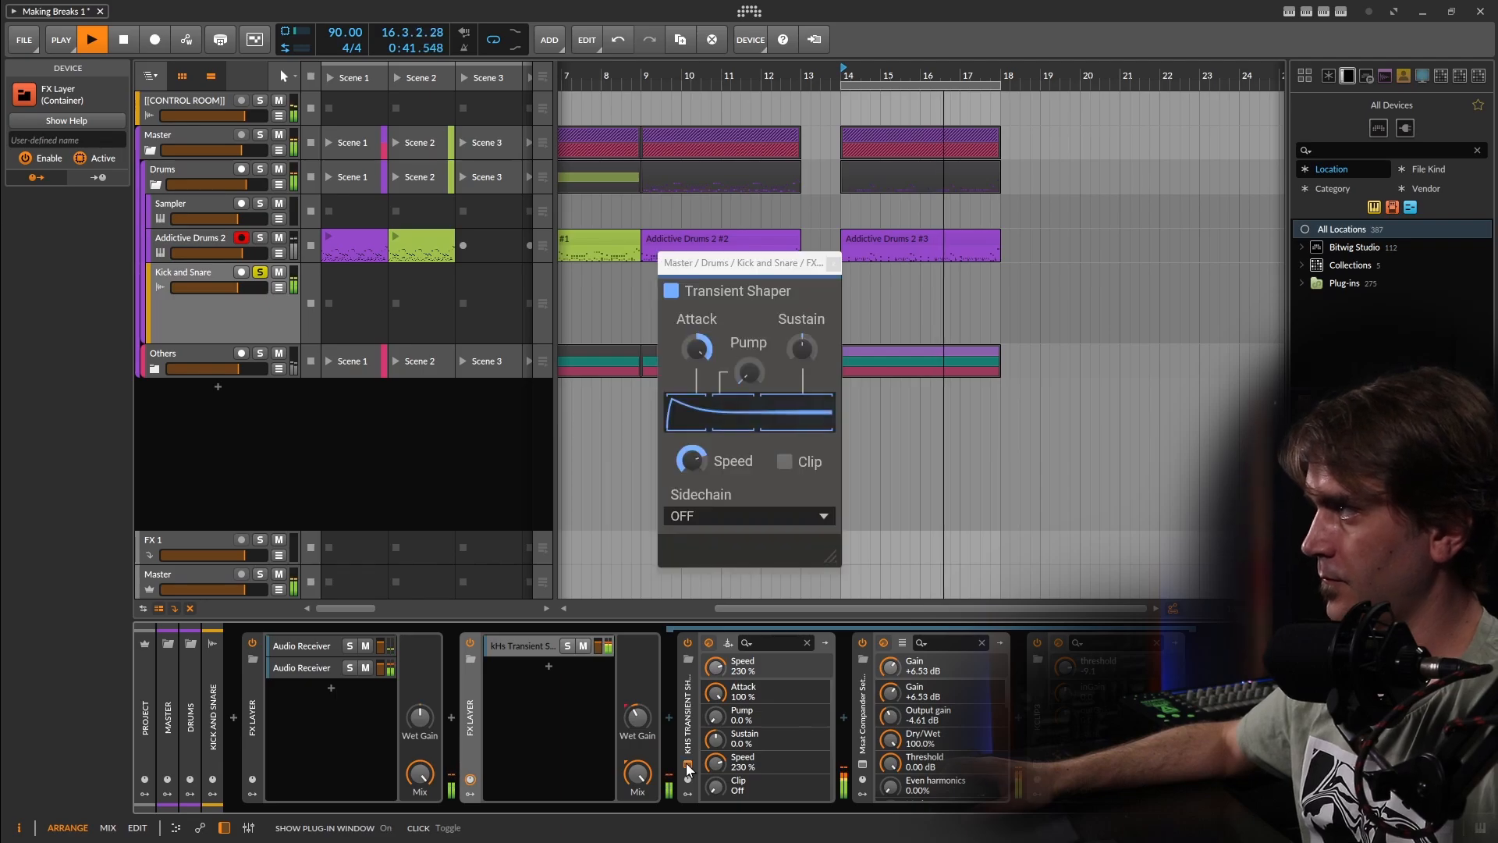
mouse_move(691, 460)
mouse_down()
mouse_move(691, 522)
mouse_move(695, 447)
mouse_up()
key(space)
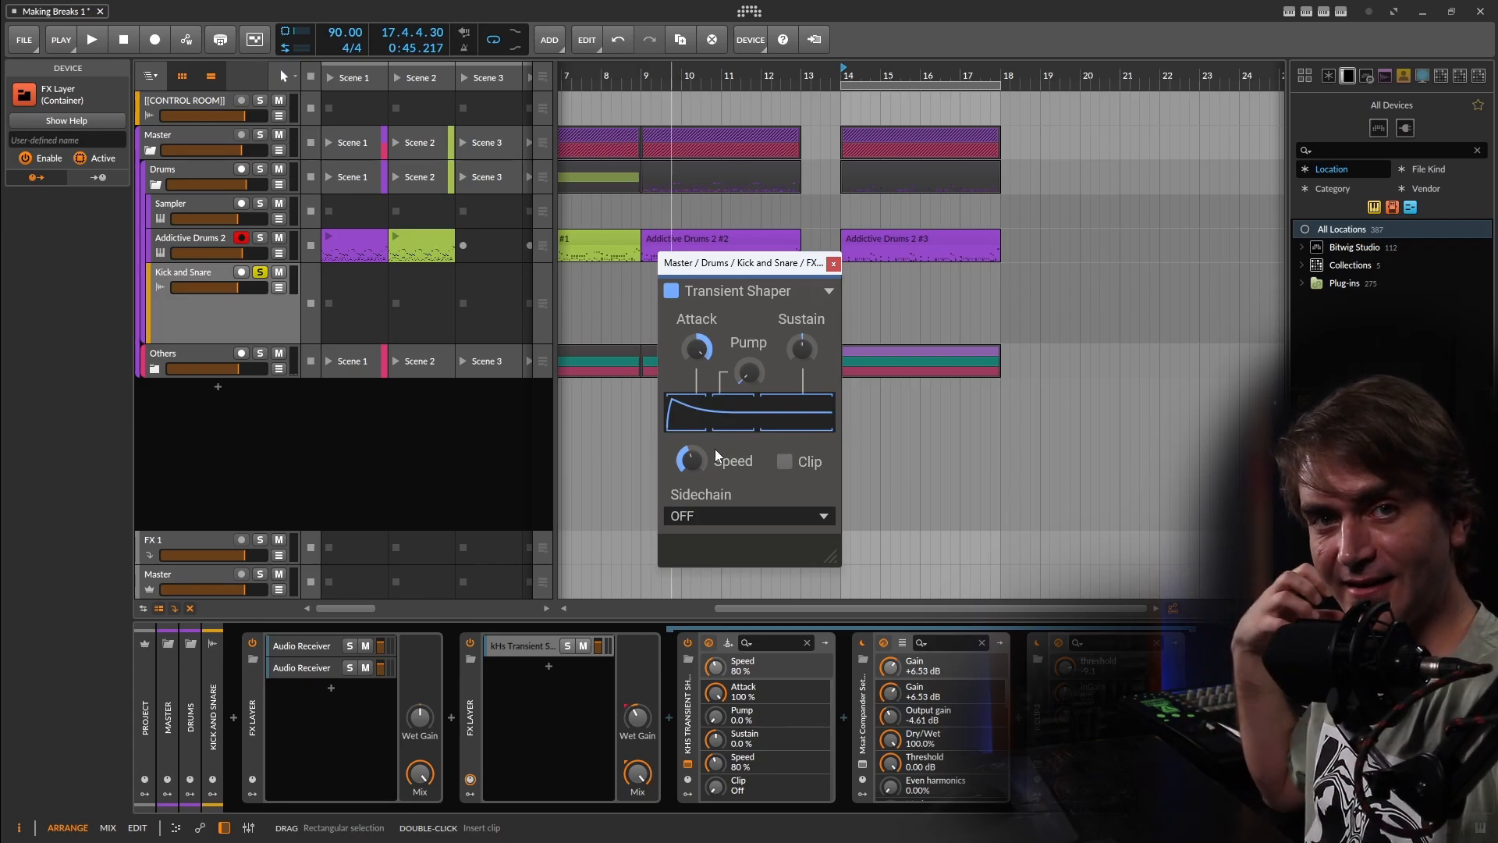
key(space)
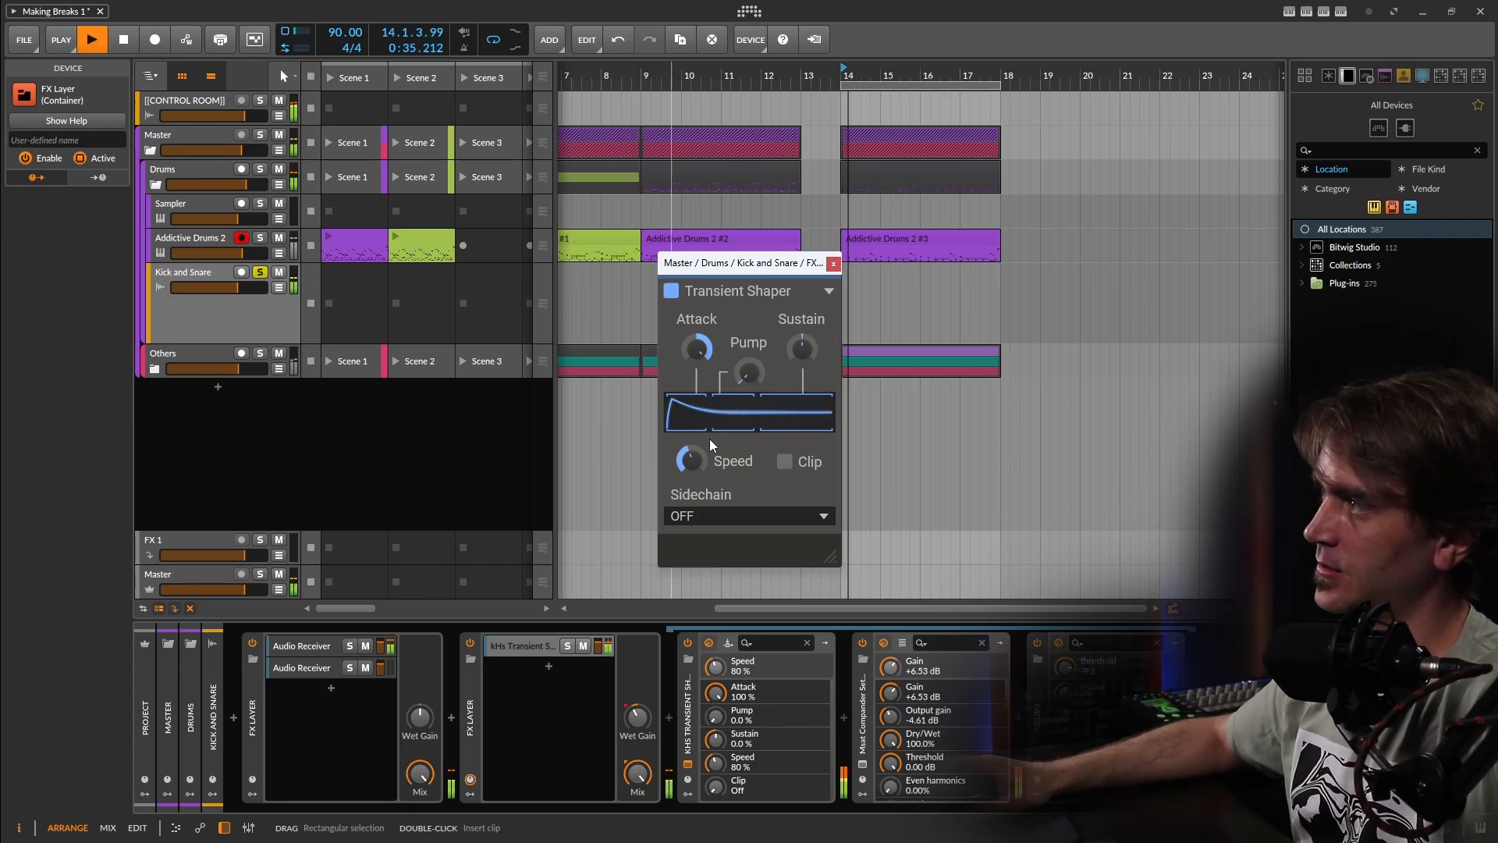
drag(712, 445, 692, 515)
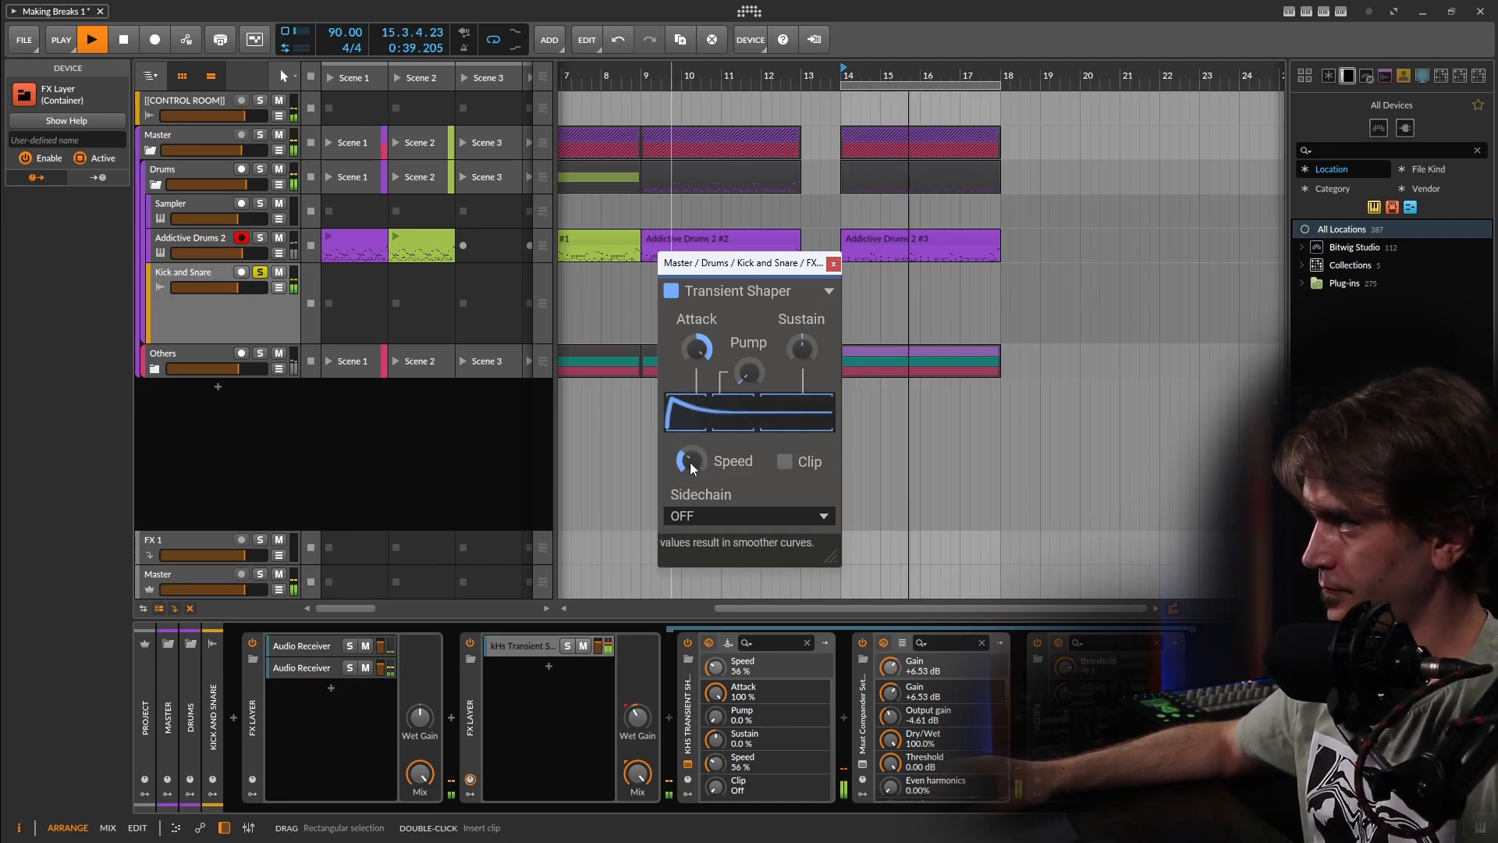
drag(692, 466, 691, 453)
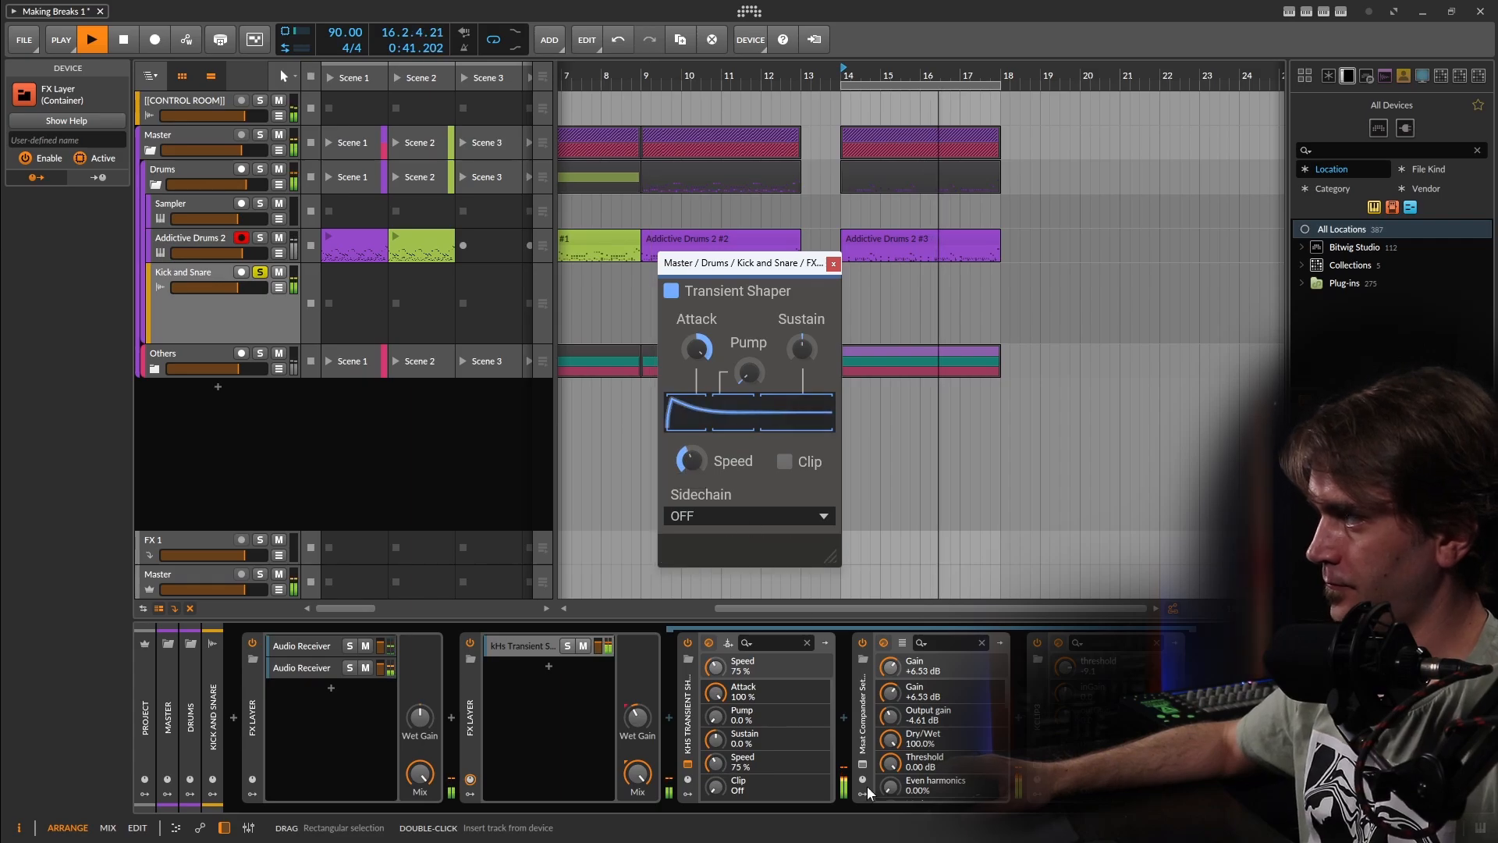
Step: Open the MSaturator inside the FX Layer and lower its input gain to 4.22 dB
click(863, 763)
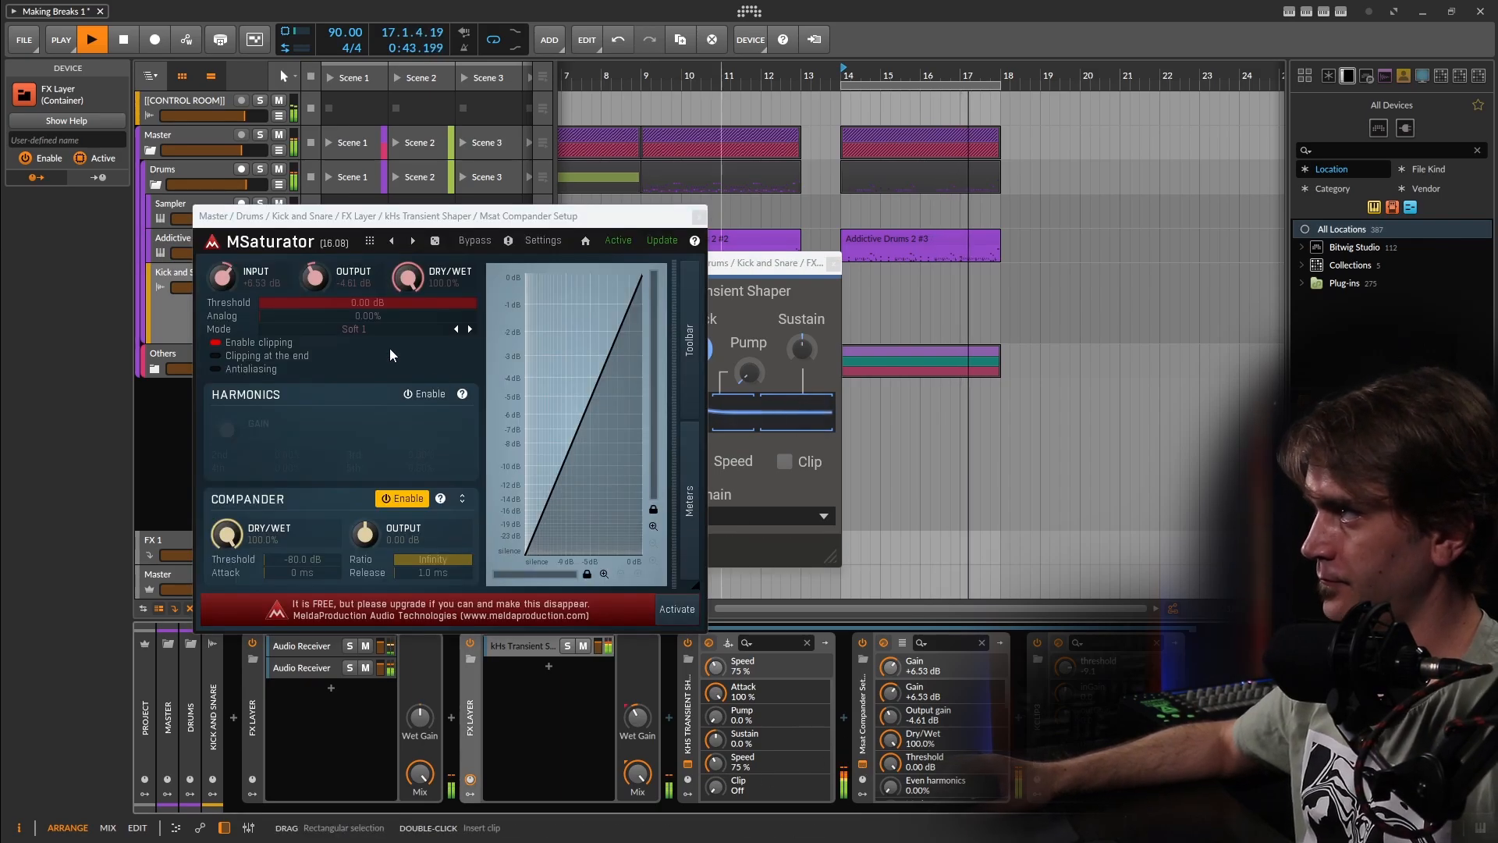
drag(222, 275, 222, 291)
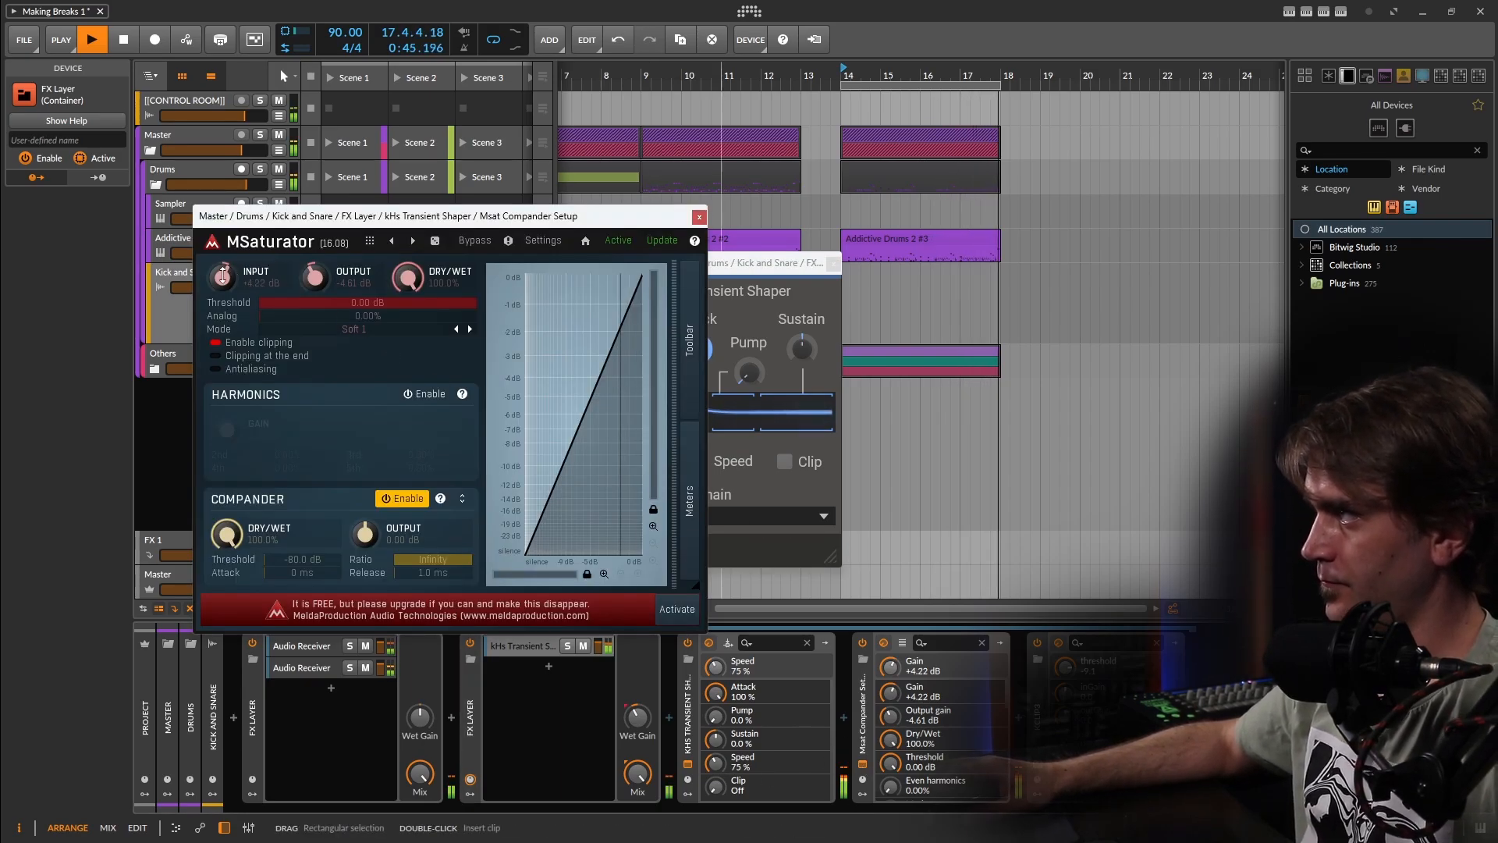
Step: Balance the MSaturator by lowering its input gain to 2.11 dB and raising its output gain to -2.30 dB, and close its window
drag(315, 277, 314, 267)
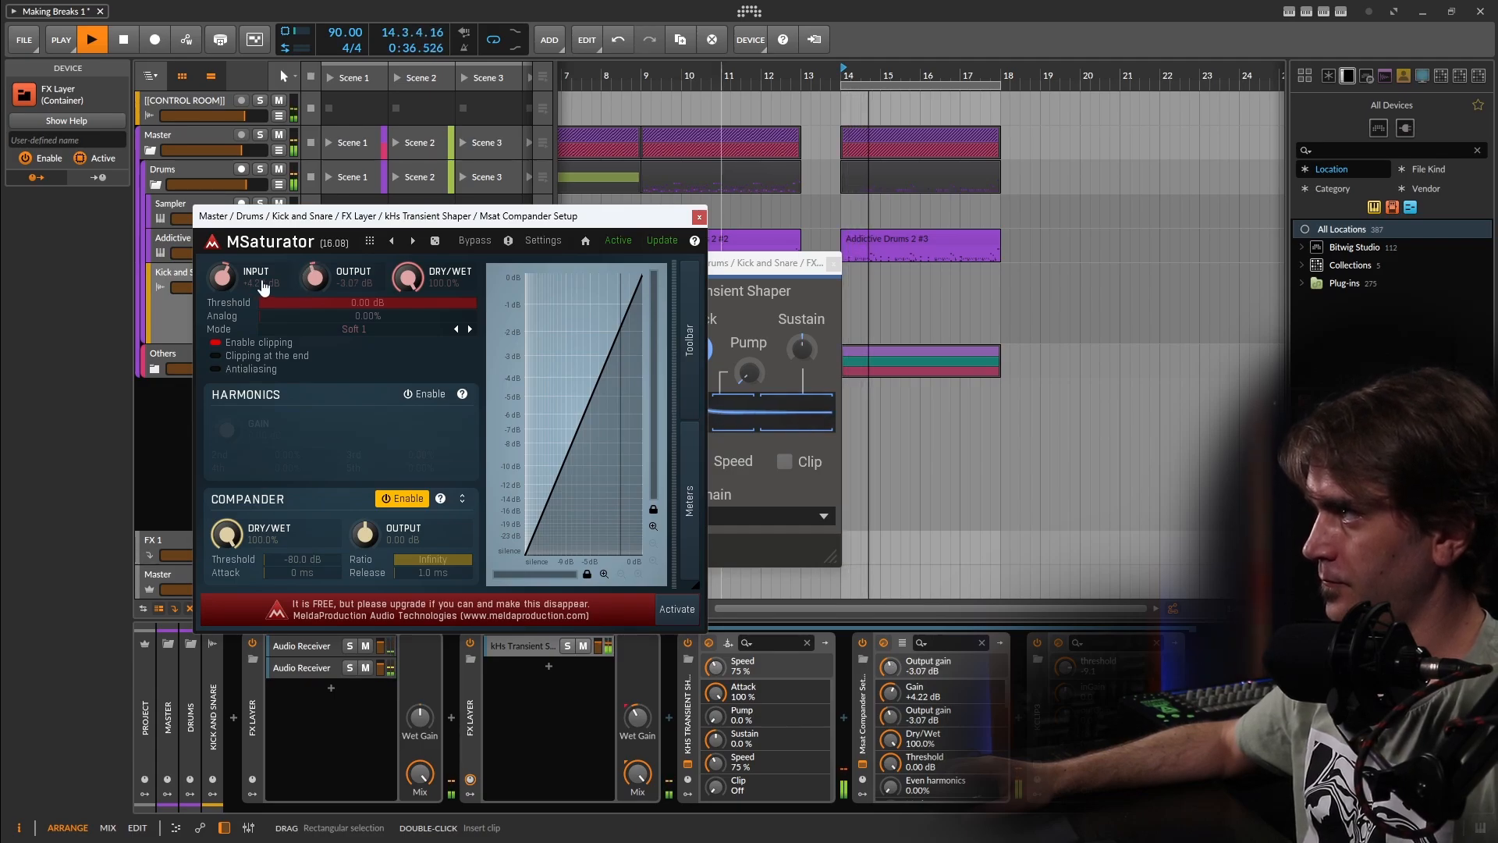
drag(224, 273, 226, 279)
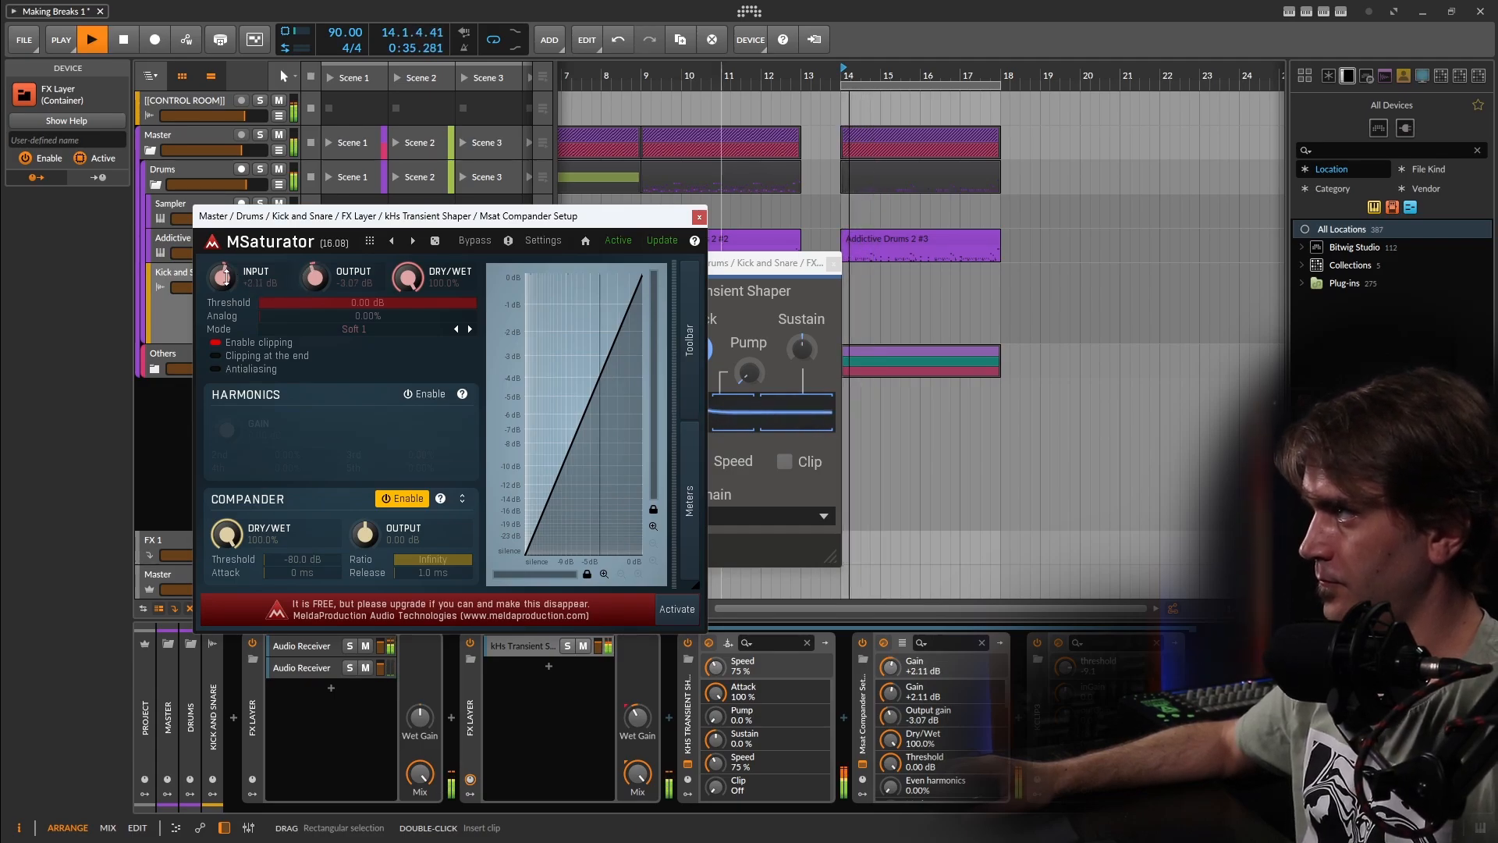
key(space)
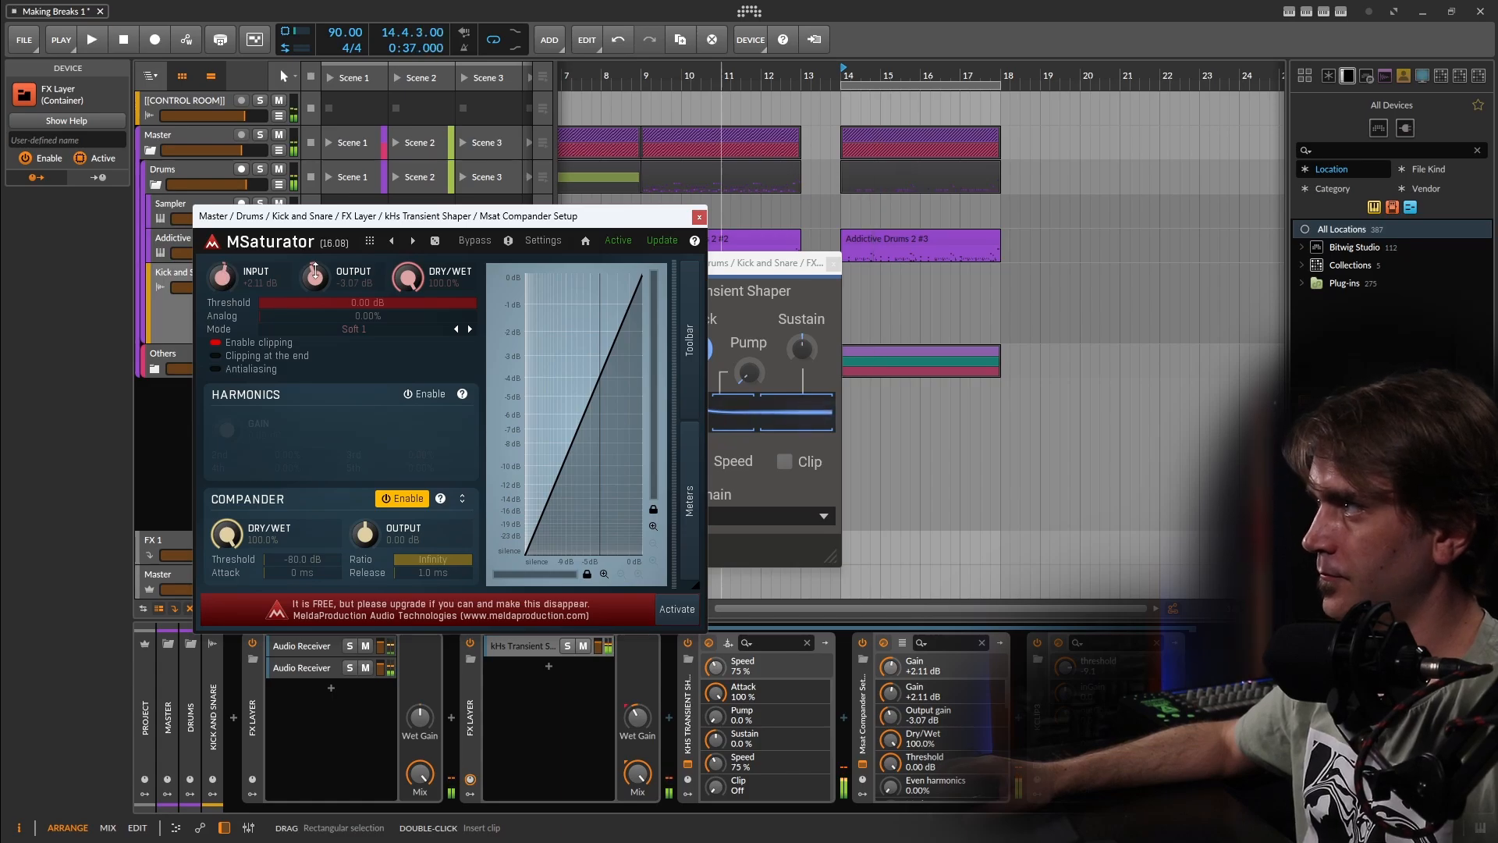
drag(315, 270, 315, 266)
key(space)
click(699, 217)
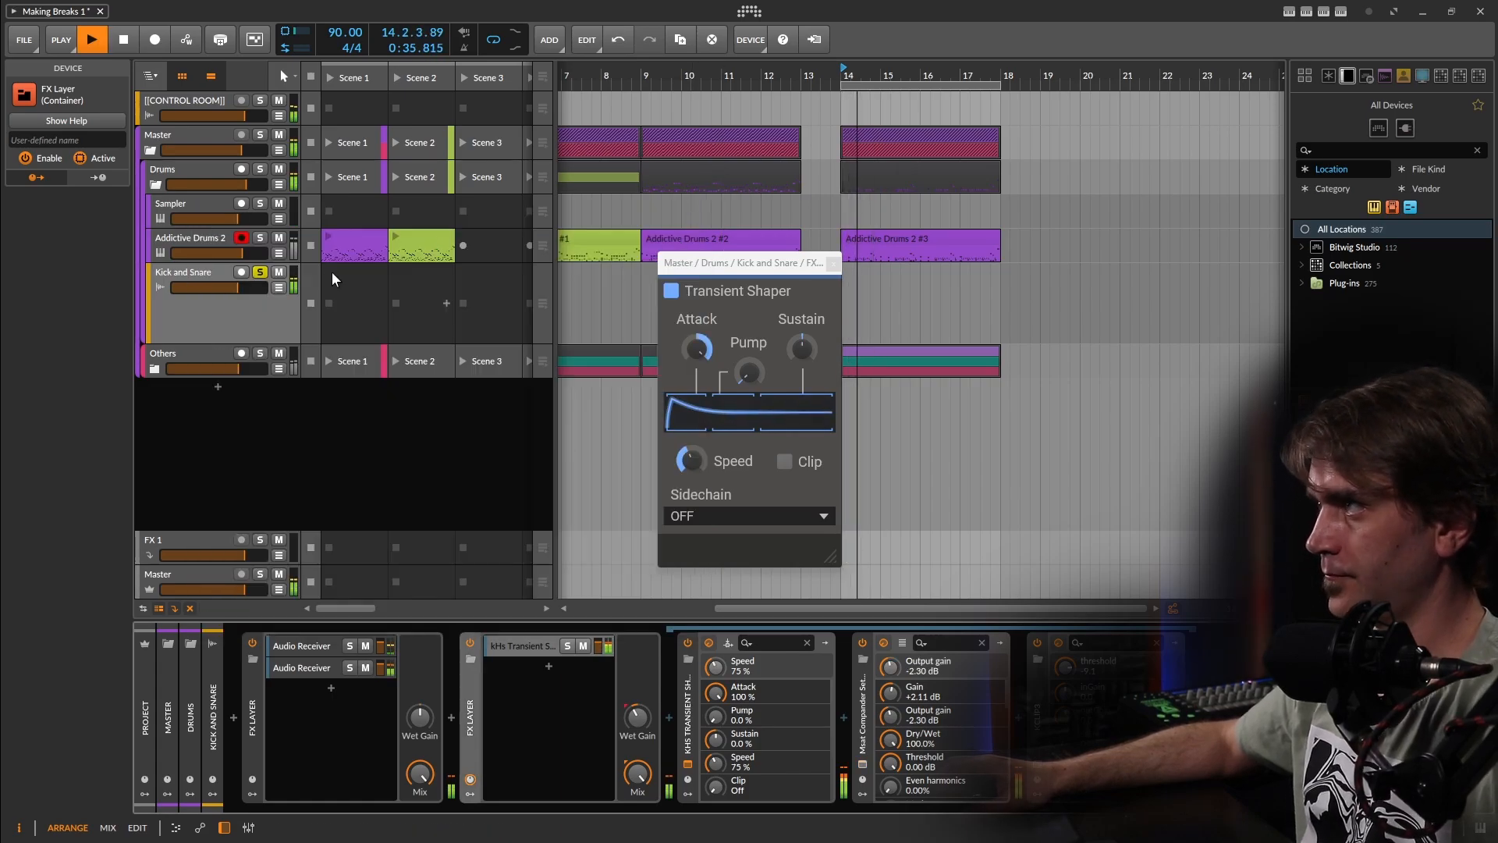
Step: Unsolo the Kick and Snare track and raise its volume against the full mix, with the Transient Shaper window closed
click(260, 272)
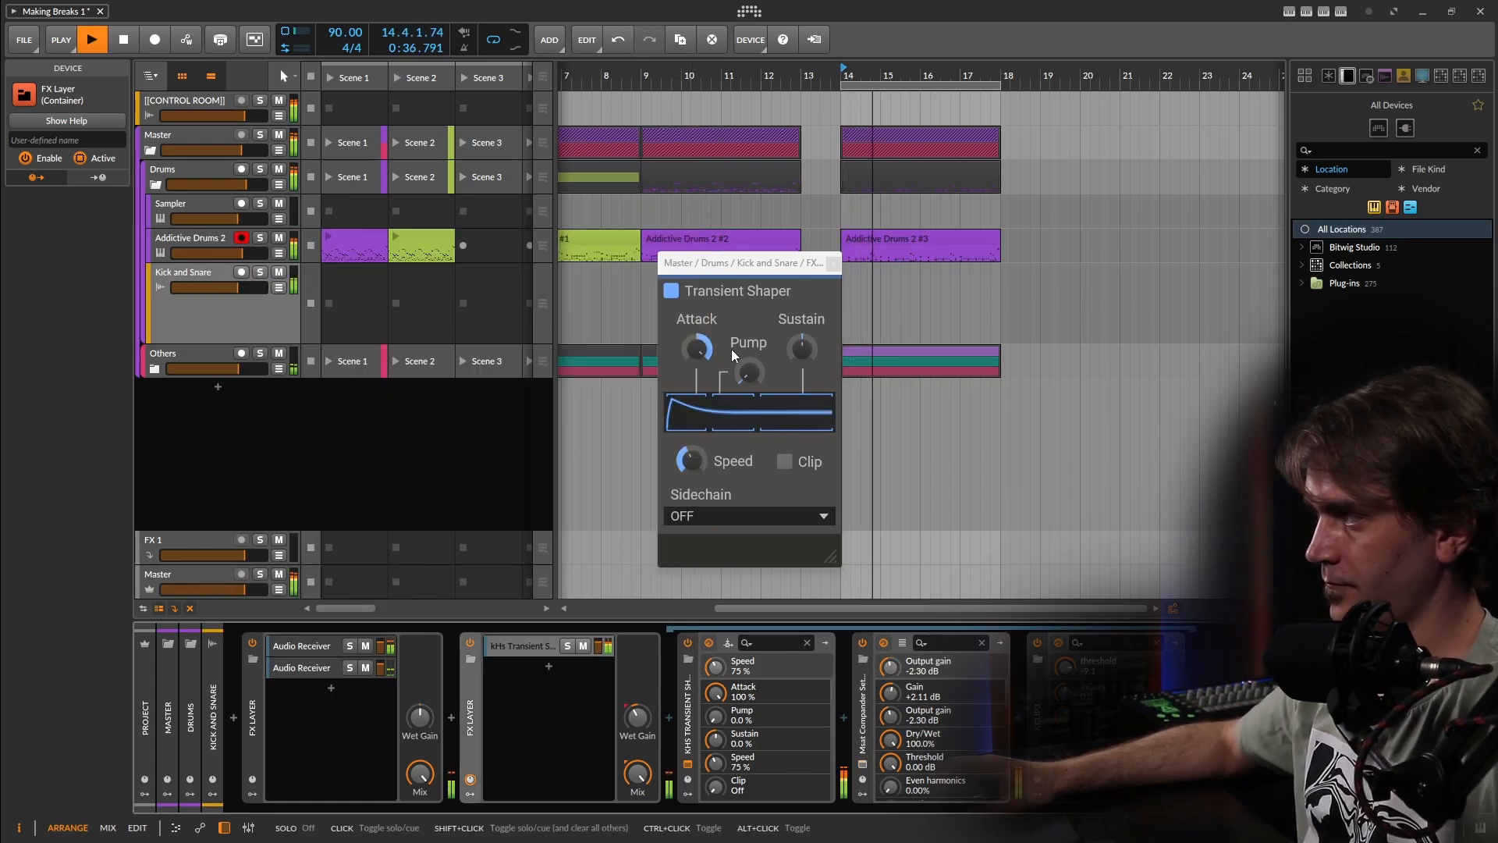
click(834, 265)
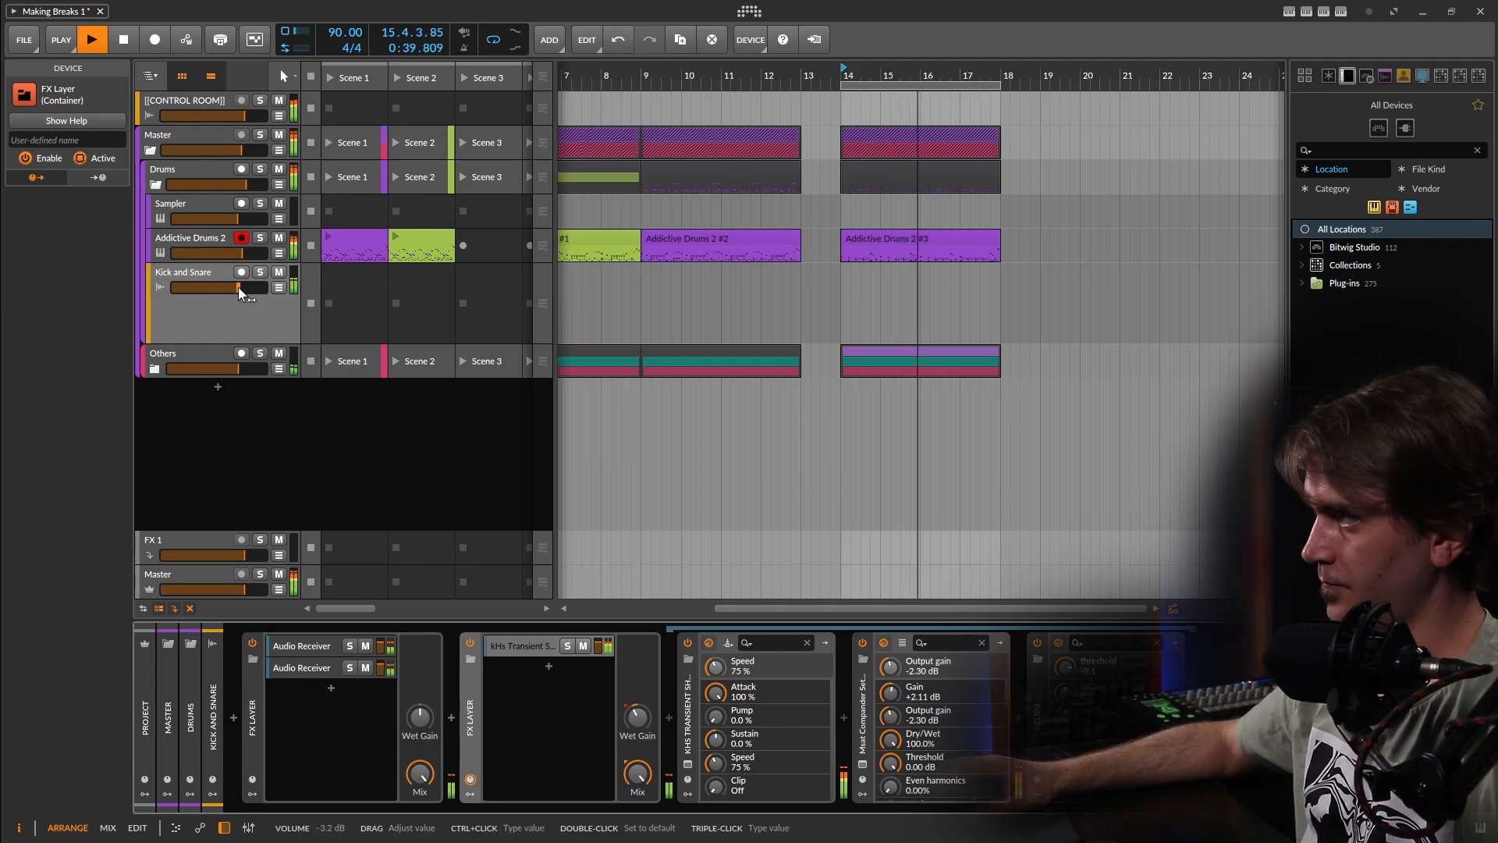
click(209, 166)
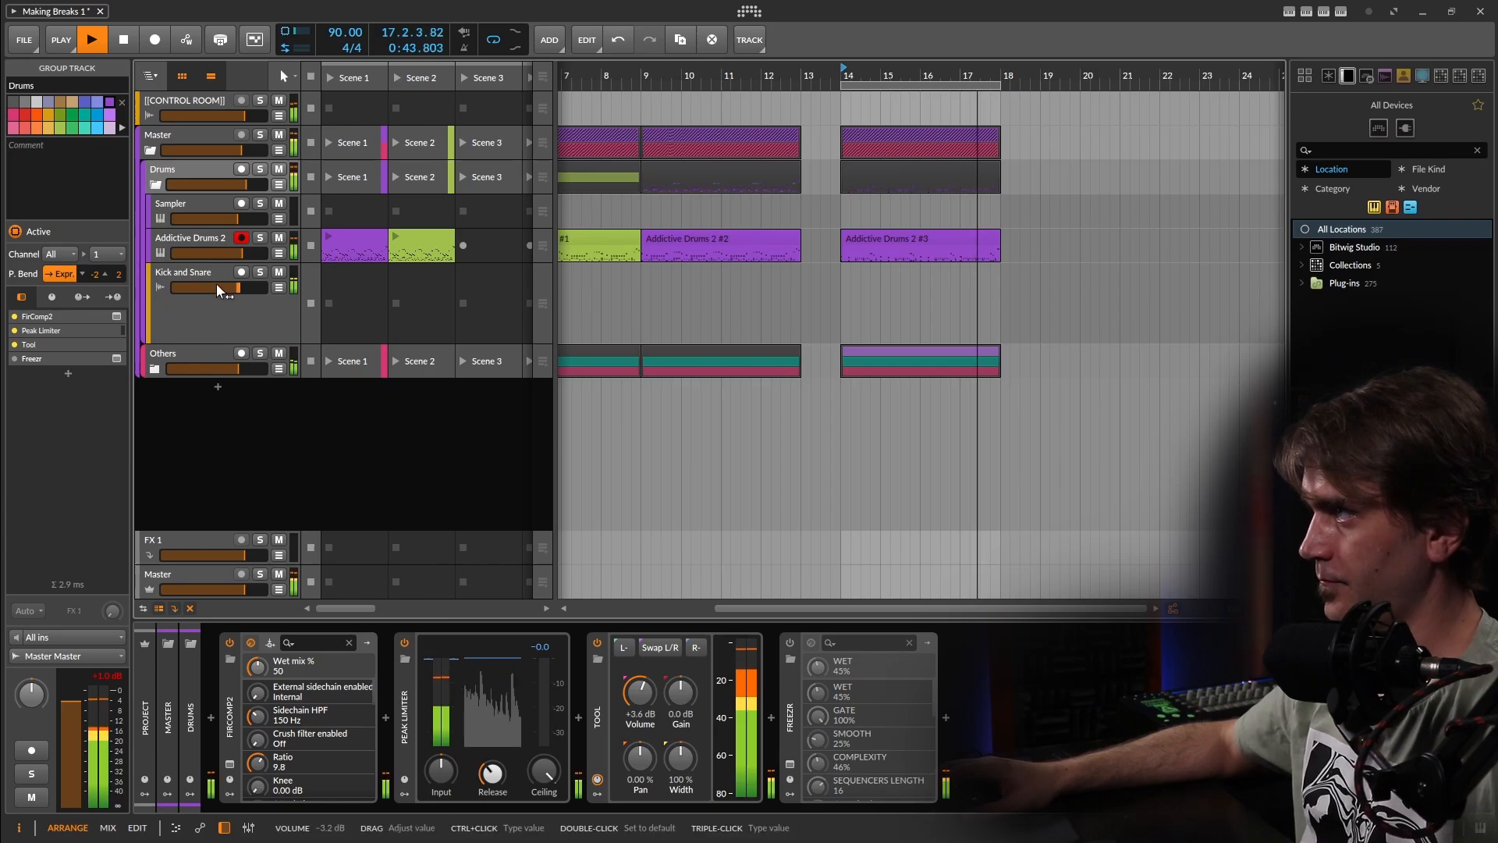
drag(217, 283, 246, 287)
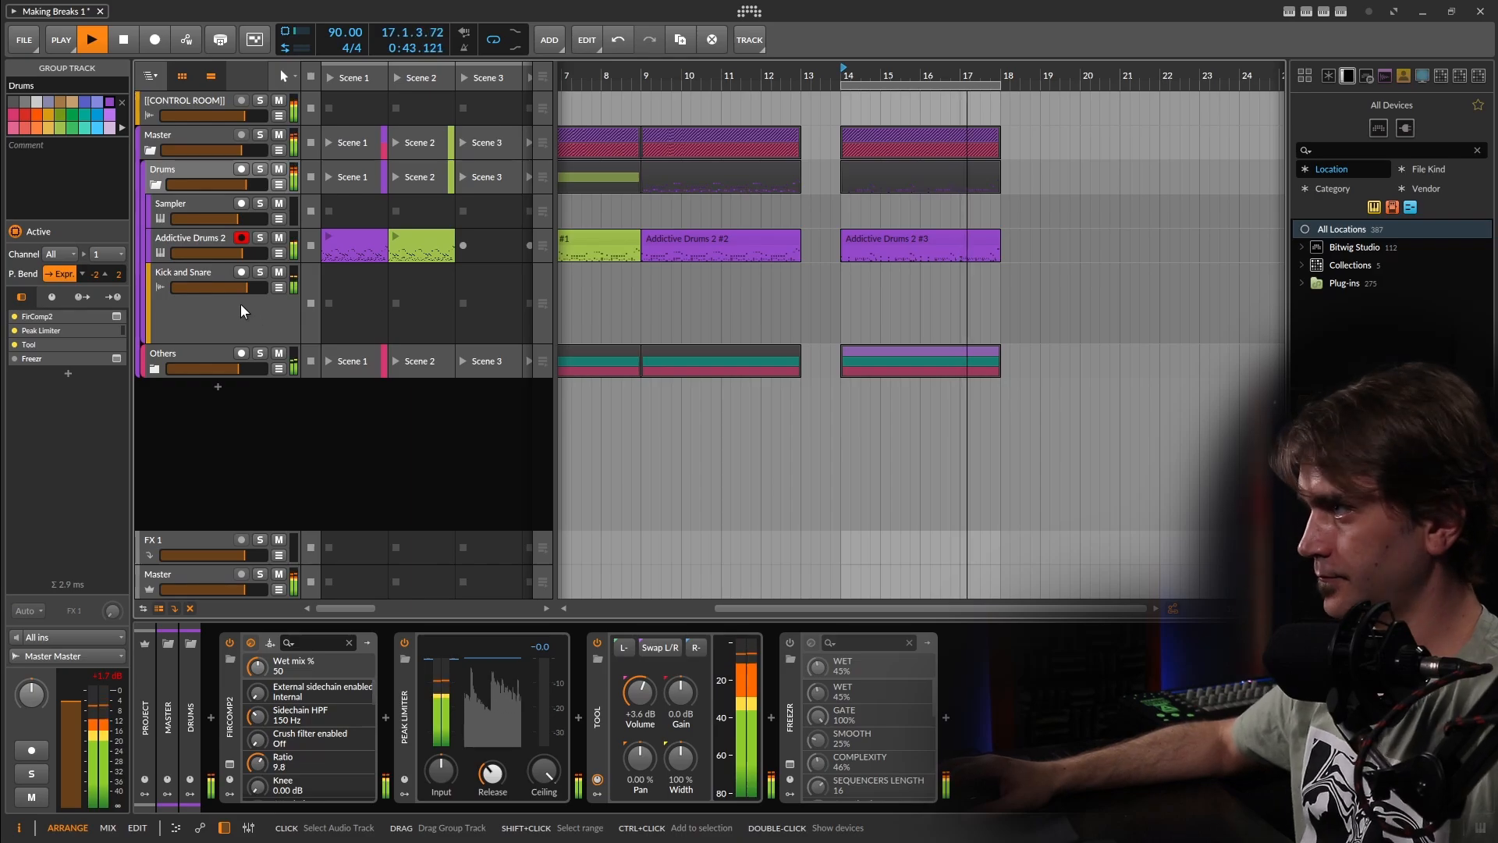
click(252, 314)
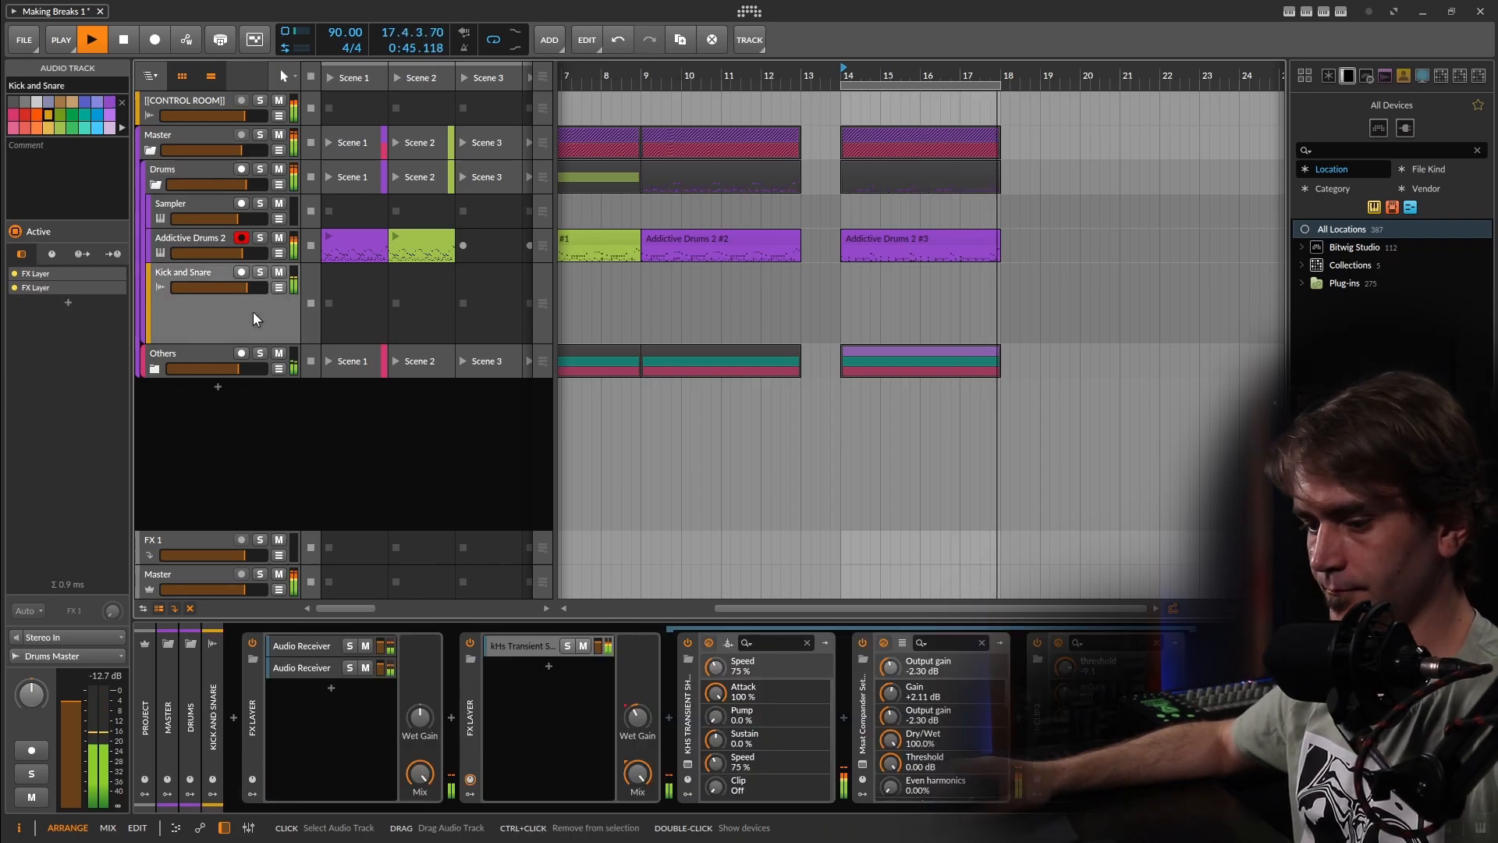
Step: Save the project, collapse the Drums group and select the Master group
key(ctrl+s)
click(154, 181)
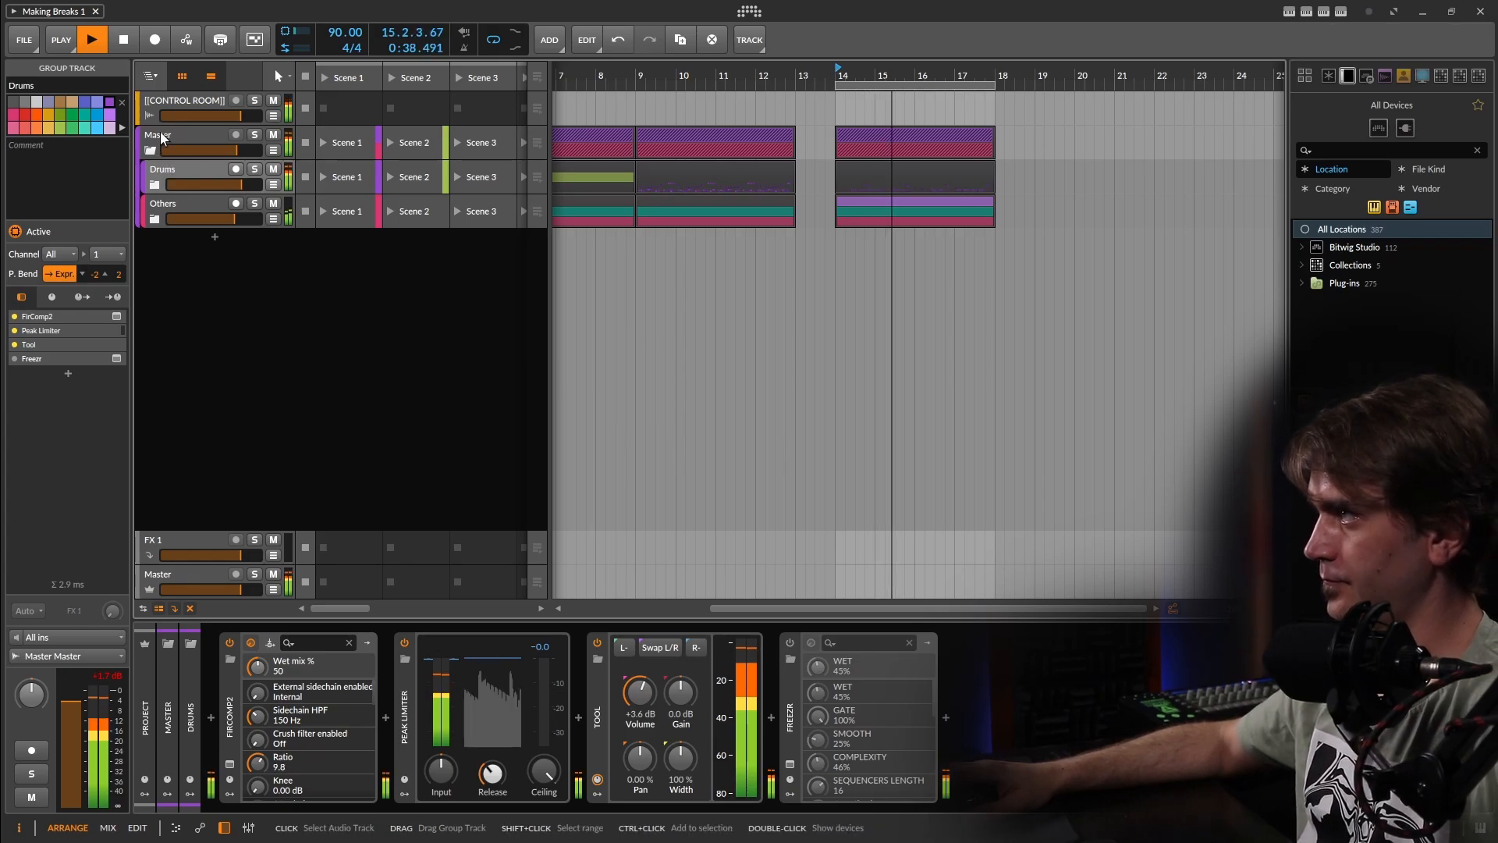
click(161, 138)
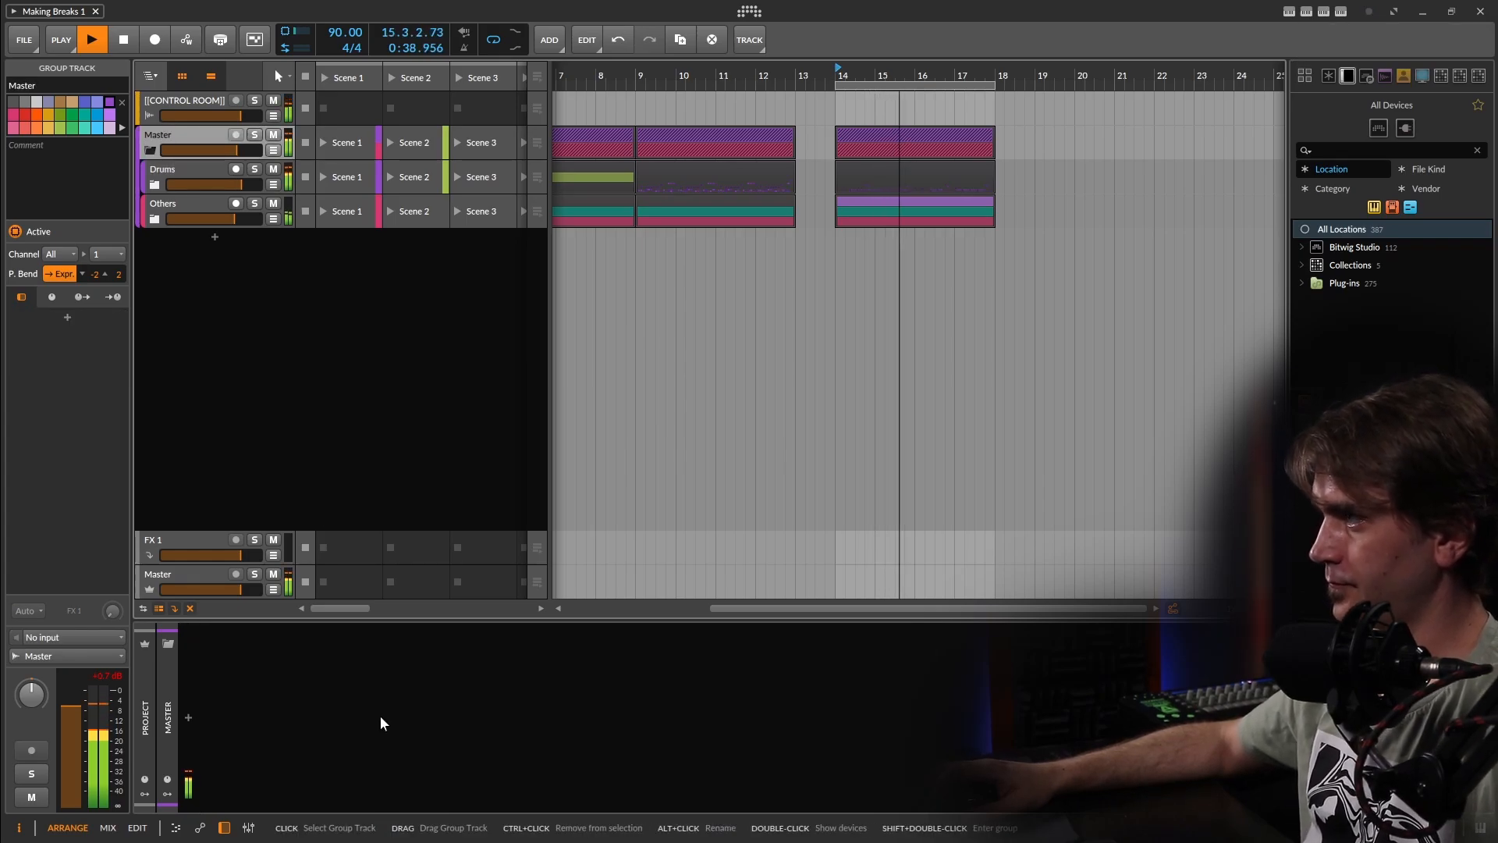
Step: Insert the Digitalis plug-in at the start of the Others group's device chain, before Dynamics
click(195, 213)
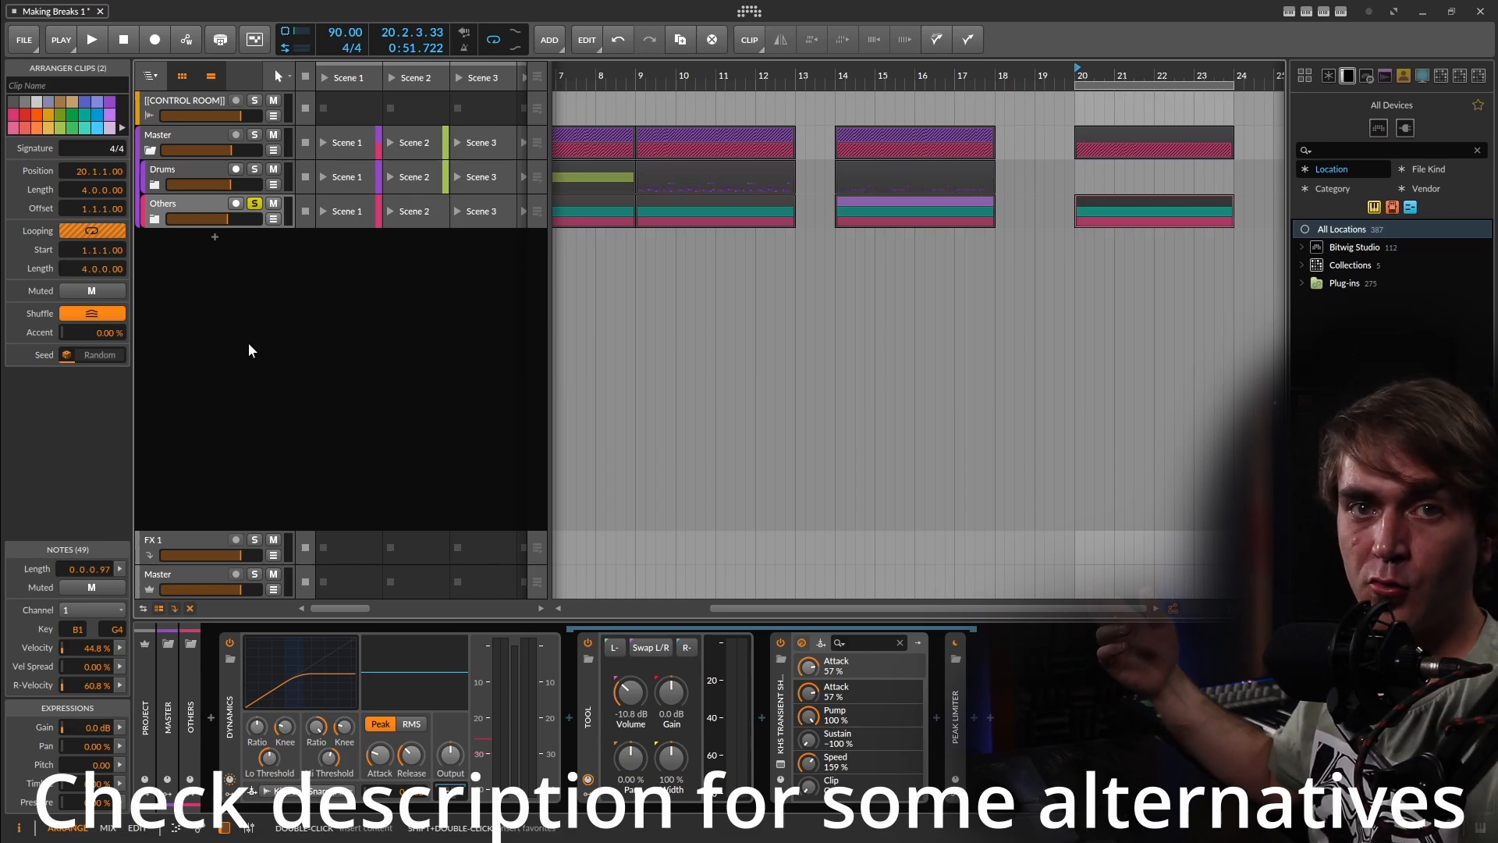
click(181, 200)
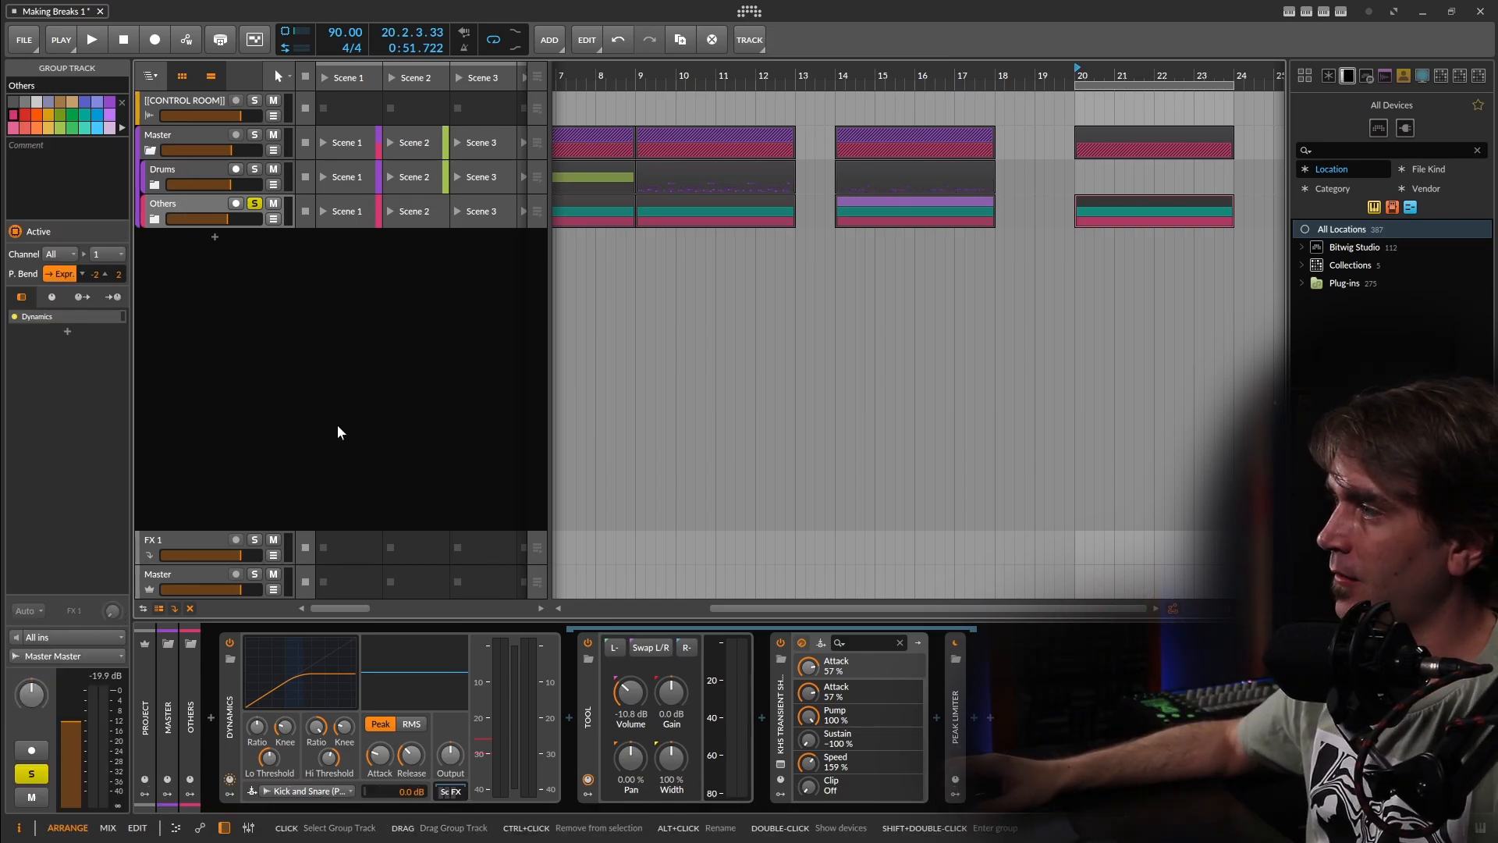
click(207, 719)
text(dig)
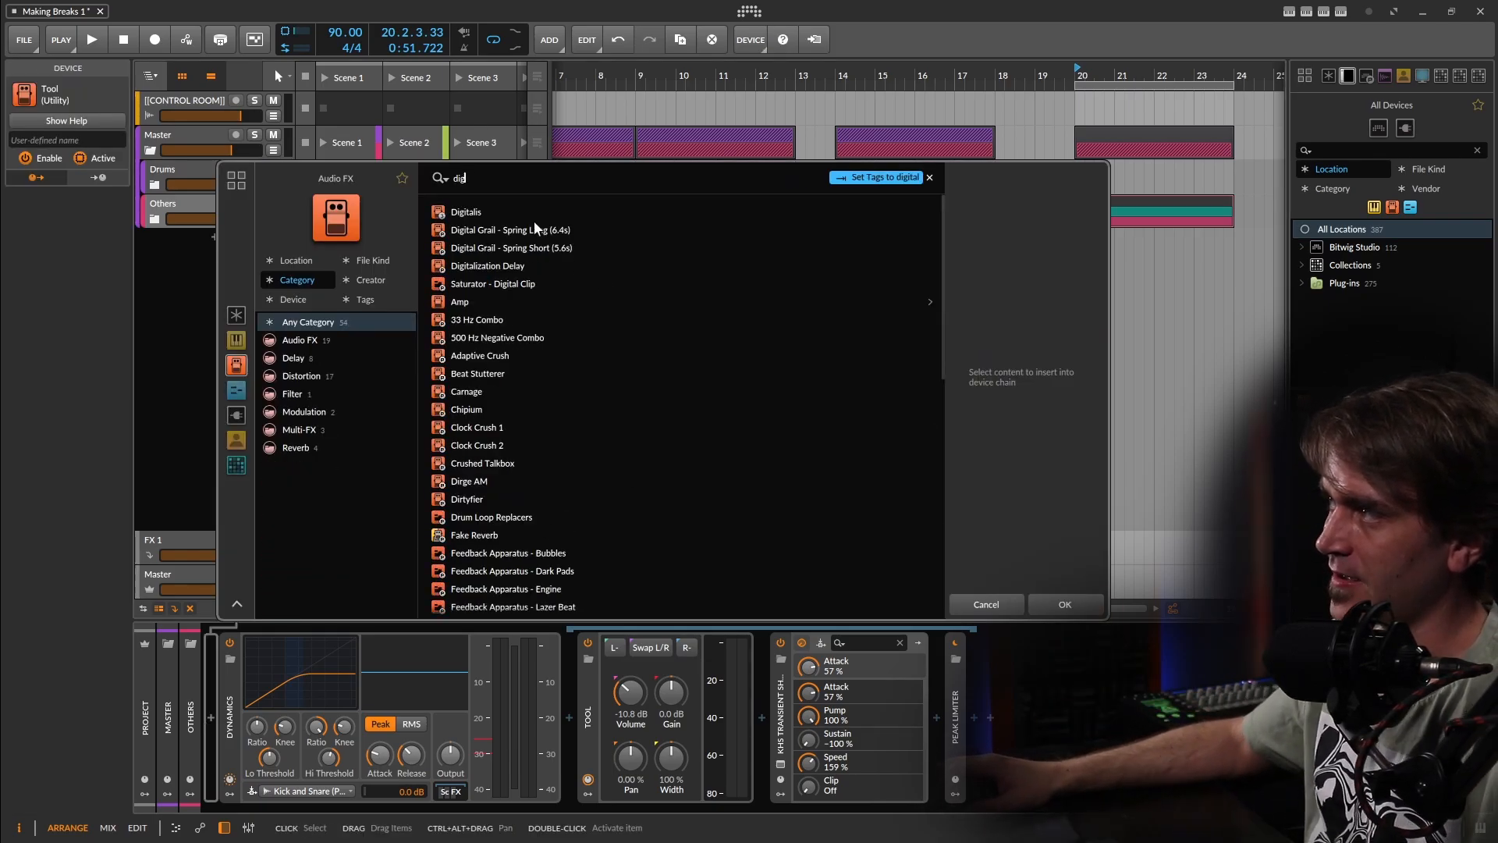
key(Down)
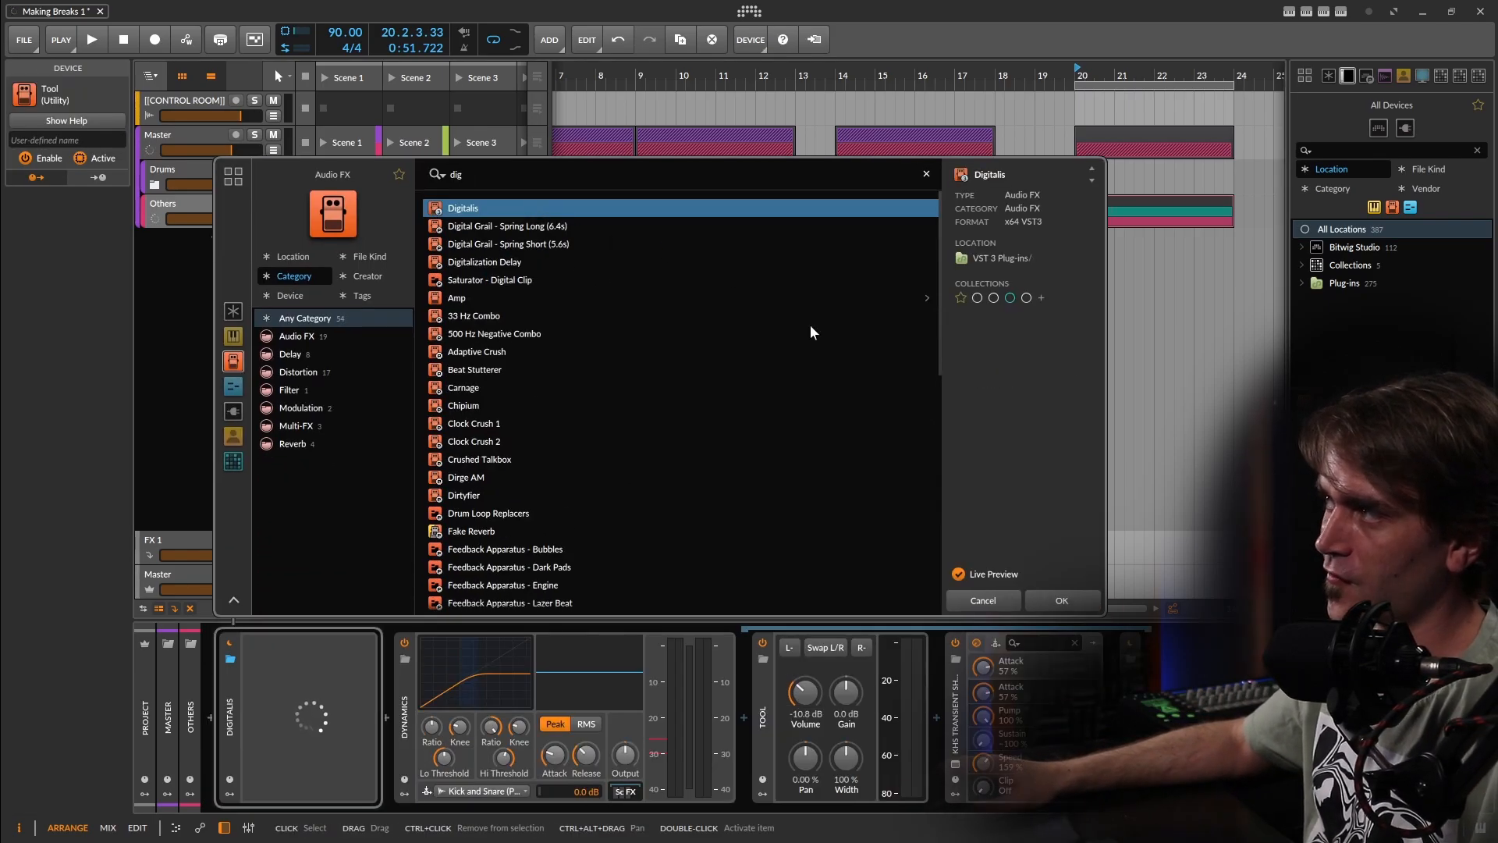
click(1084, 603)
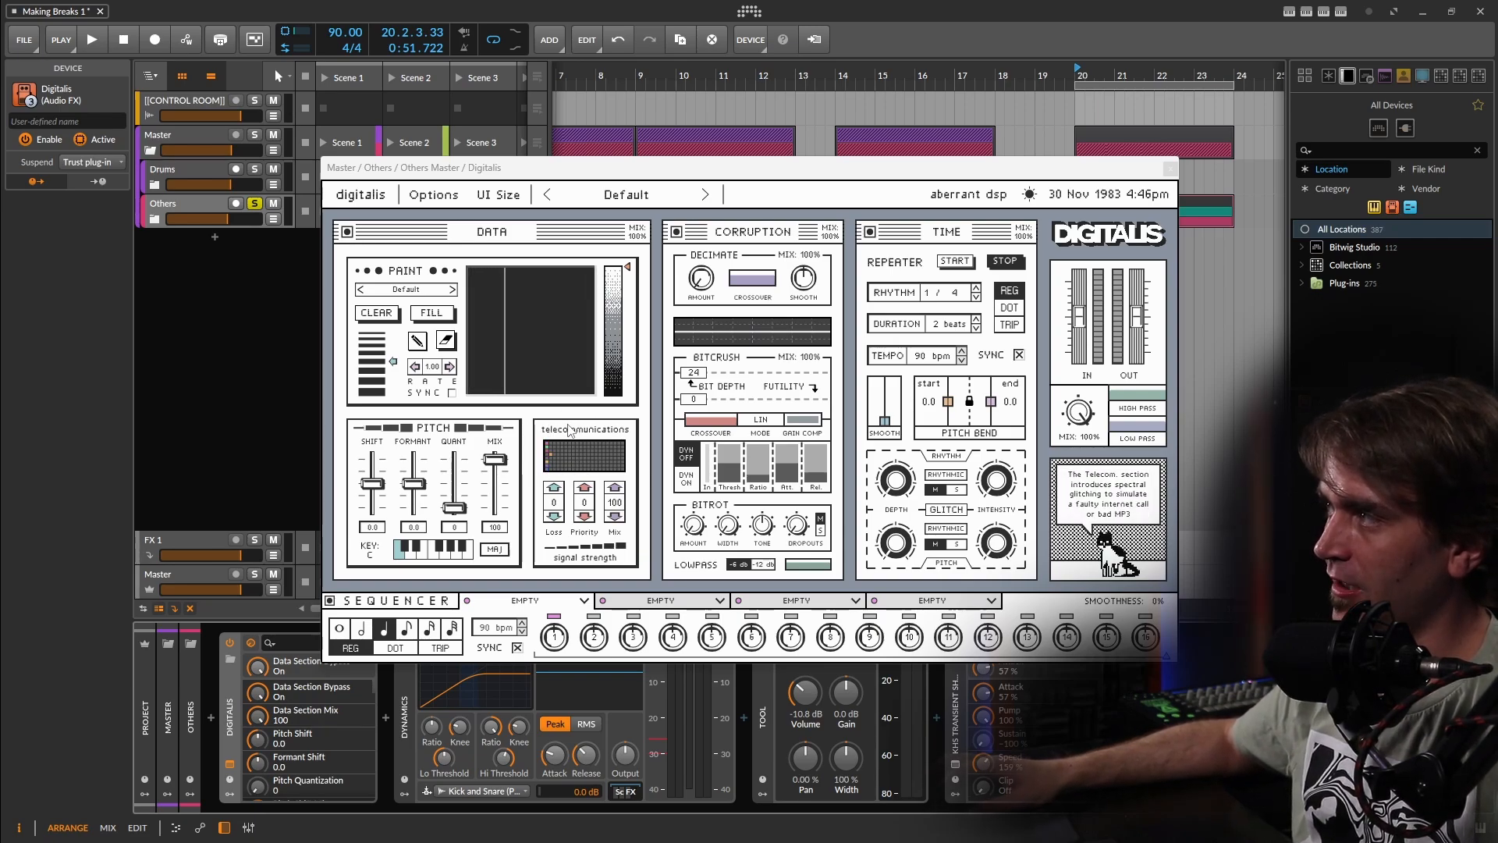
Step: Draw a looping freehand scribble in the Digitalis paint canvas and clear the canvas again
drag(546, 311, 516, 316)
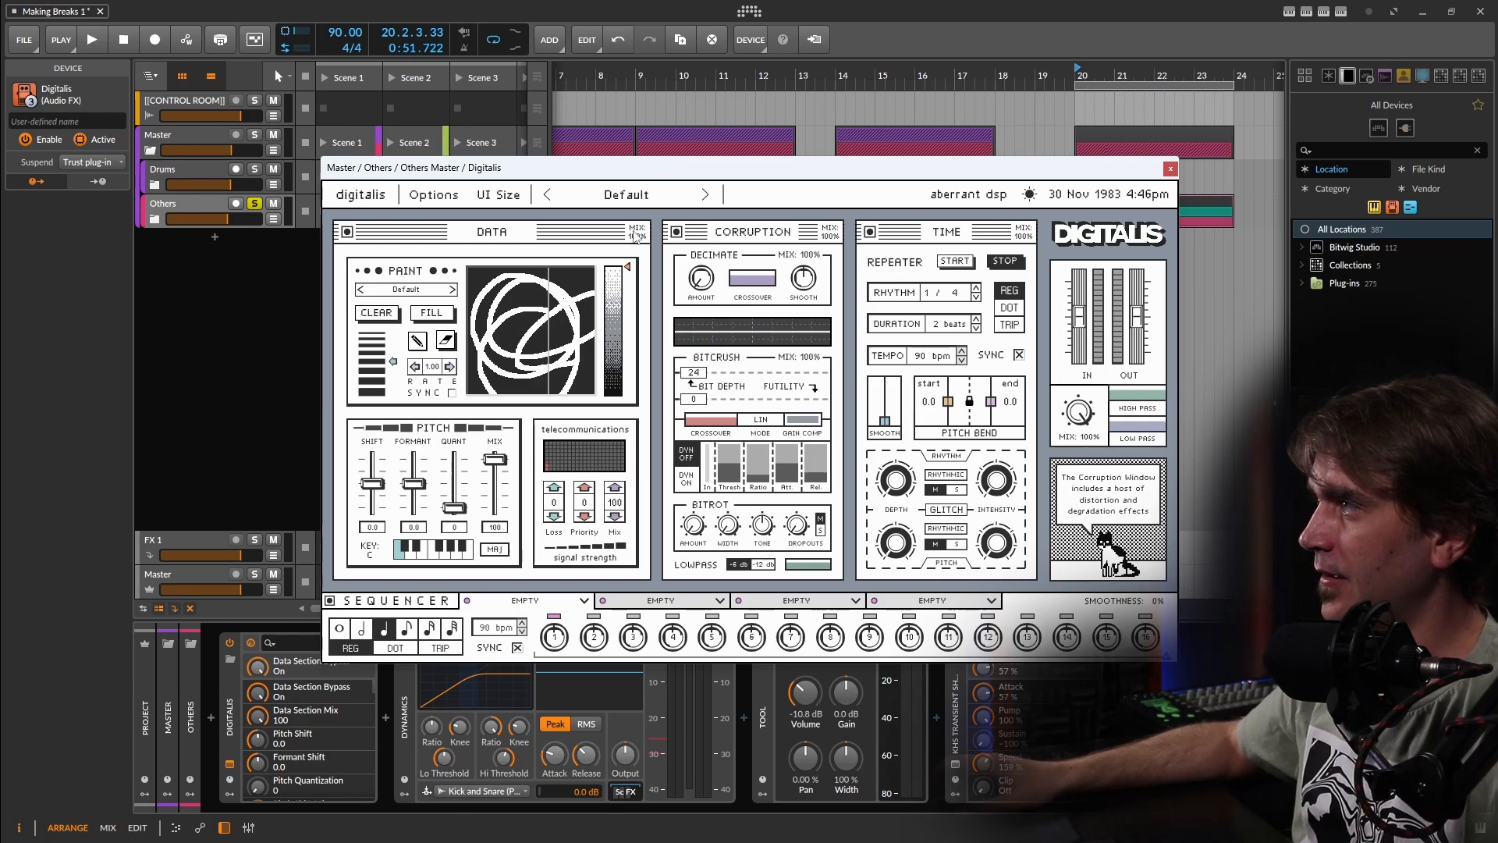
click(394, 313)
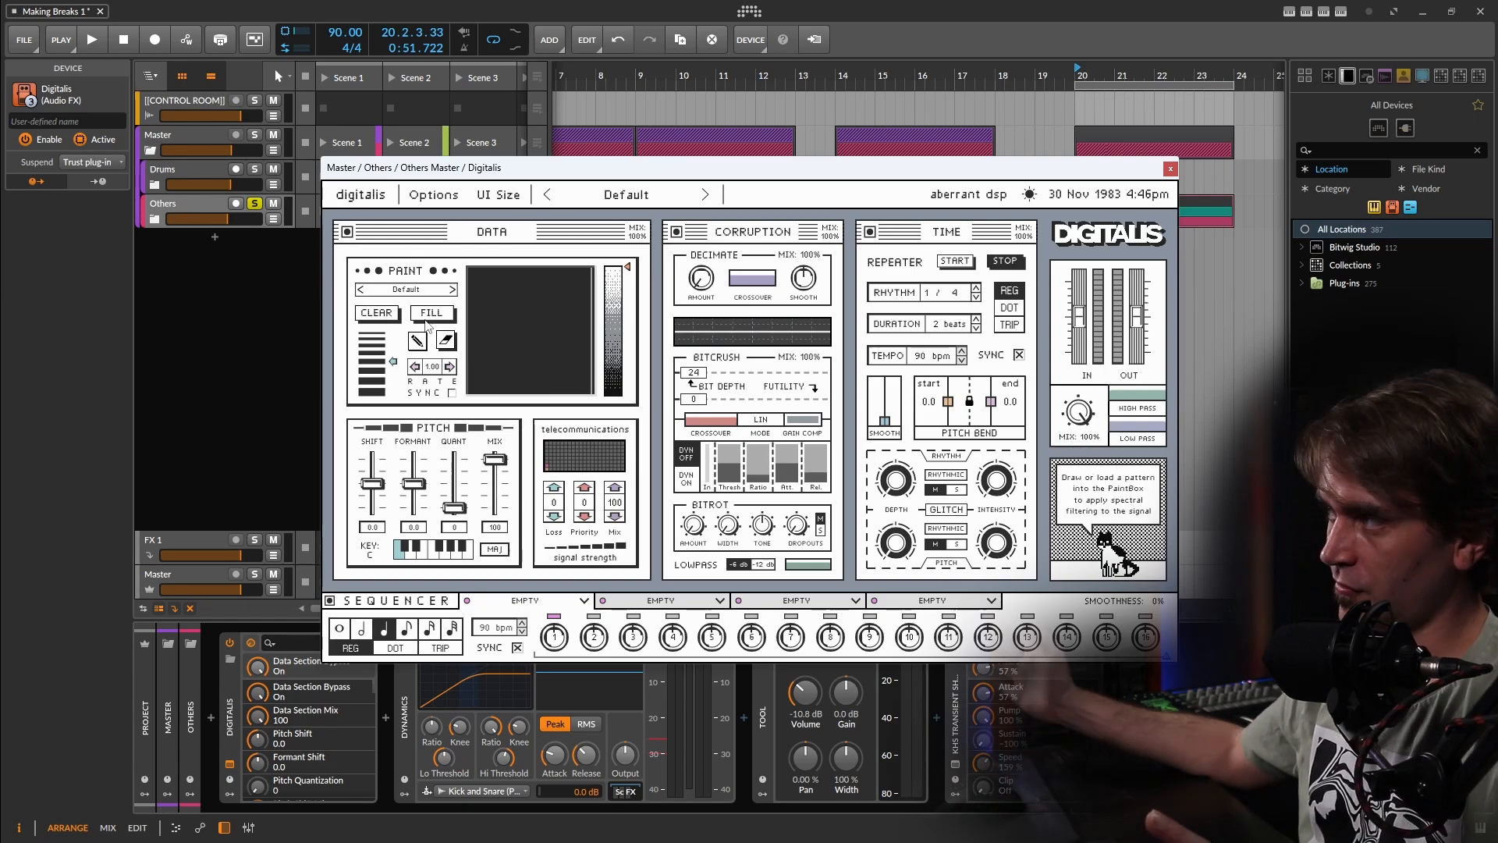
Step: Set Digitalis's packet loss to 75, priority to 39 and output gain to 11.6 dB while auditioning the Others group
click(556, 509)
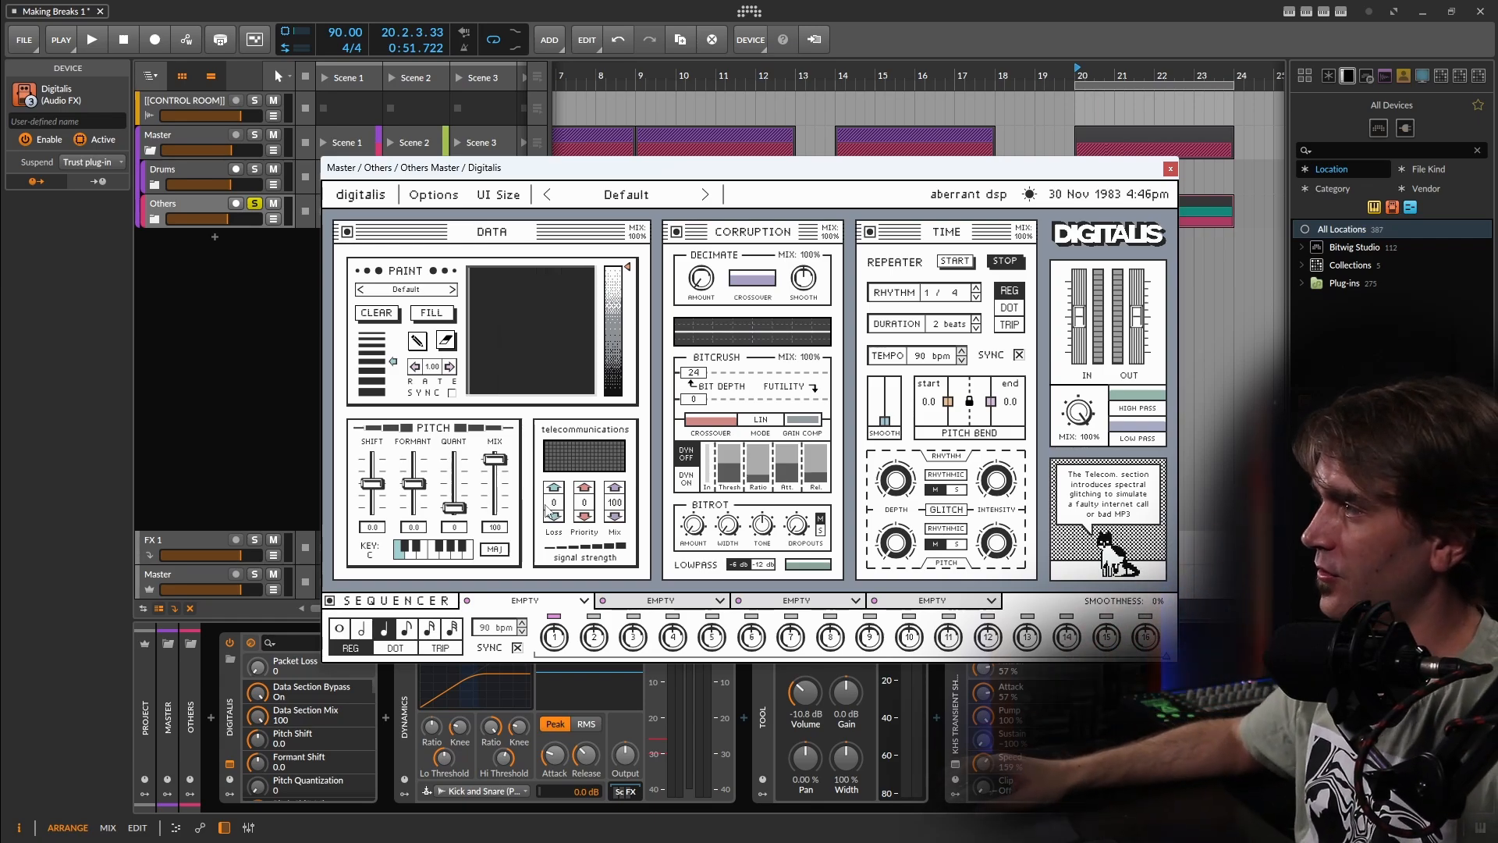
mouse_move(555, 508)
mouse_down()
mouse_move(567, 473)
mouse_move(564, 495)
mouse_move(583, 478)
mouse_move(563, 491)
mouse_up()
key(space)
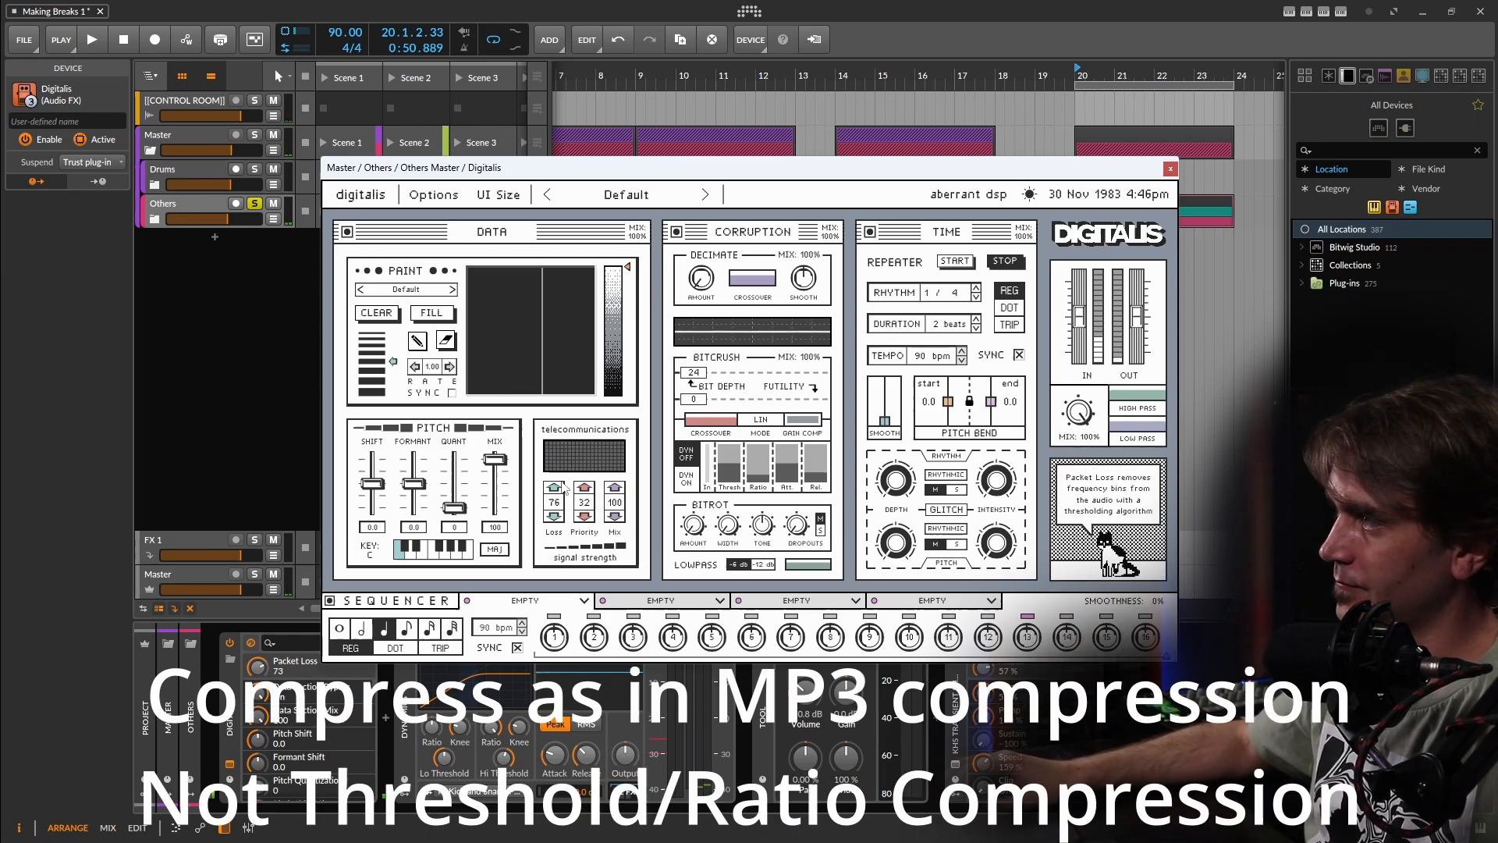
key(space)
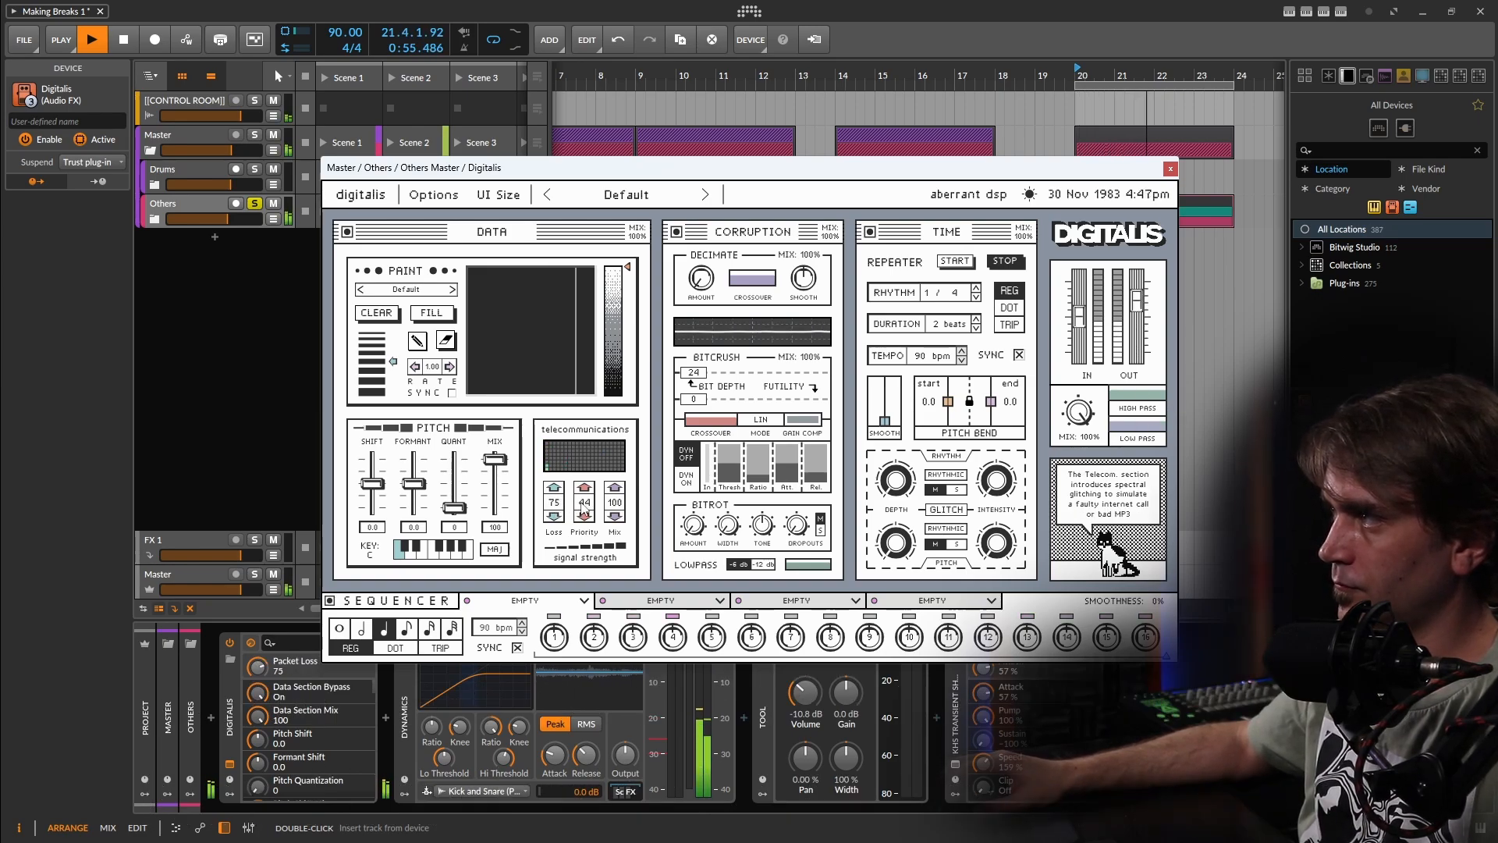
click(584, 516)
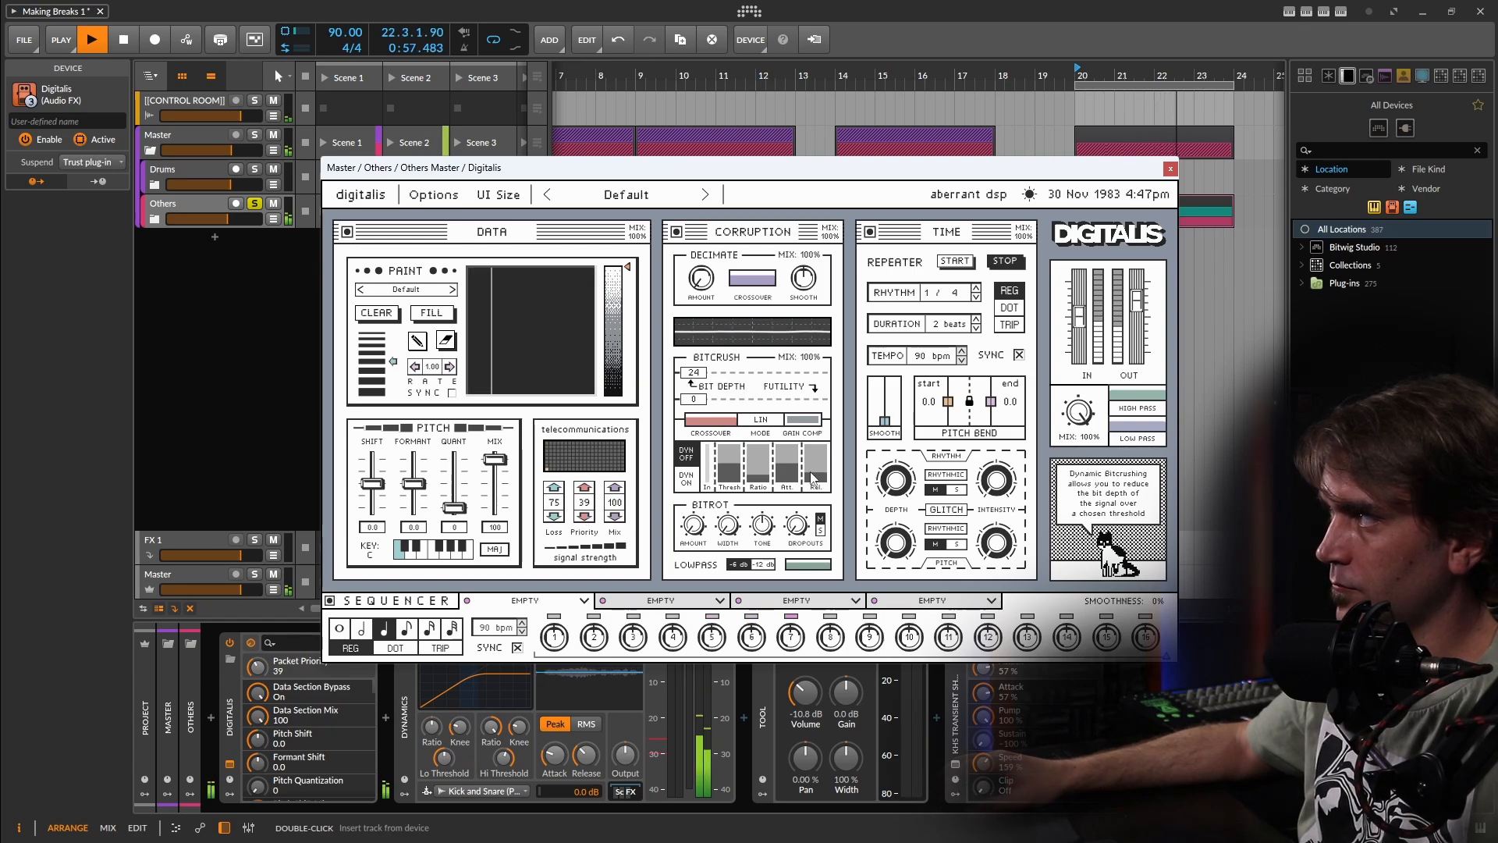
click(1138, 305)
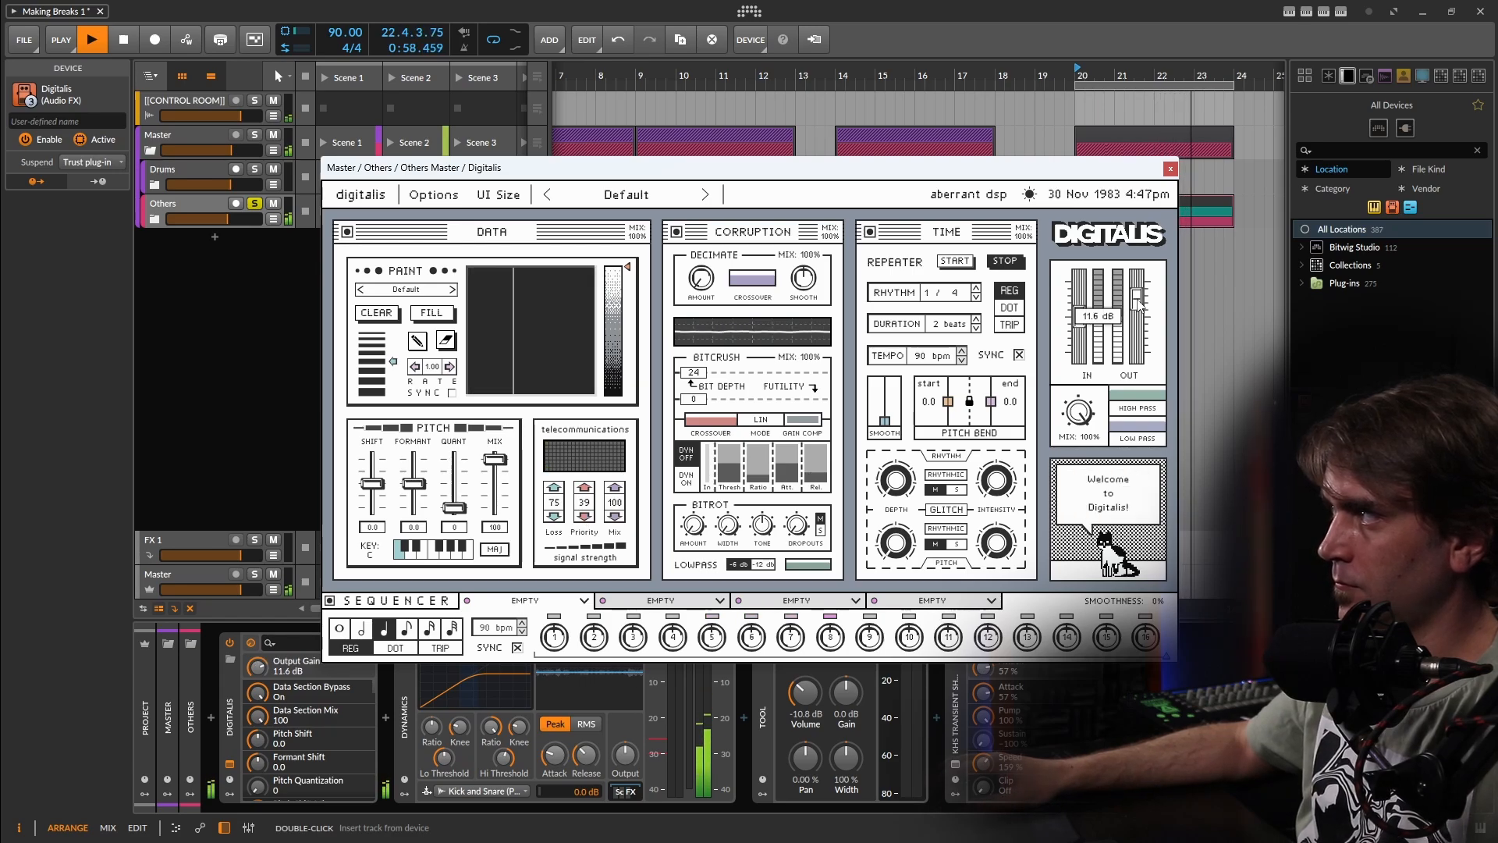
Step: Refine the telecommunications effect during playback to packet loss 69 and priority 30, and stop playback
click(557, 508)
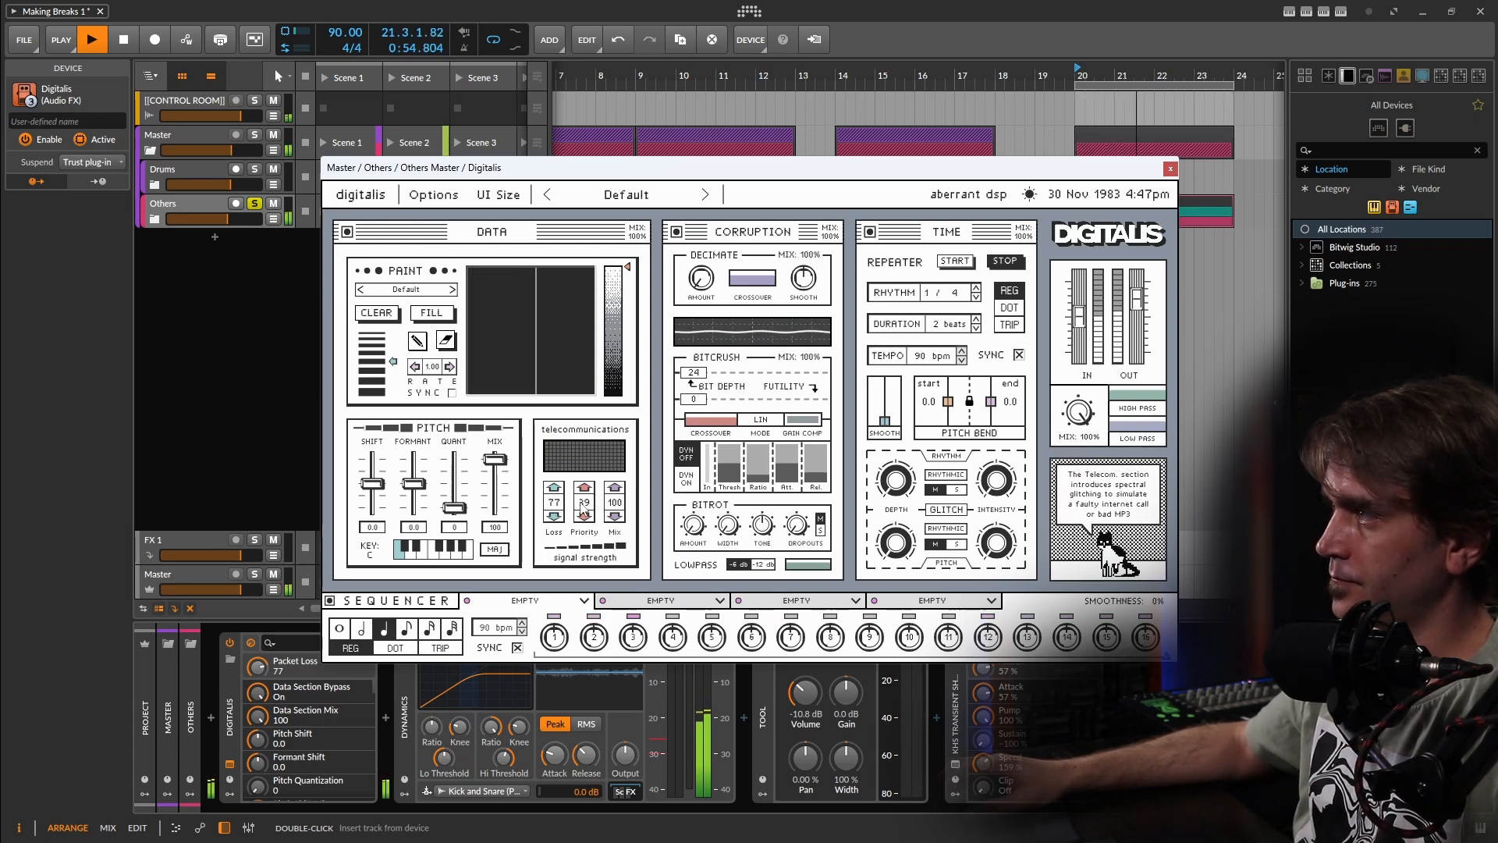
drag(582, 503, 581, 509)
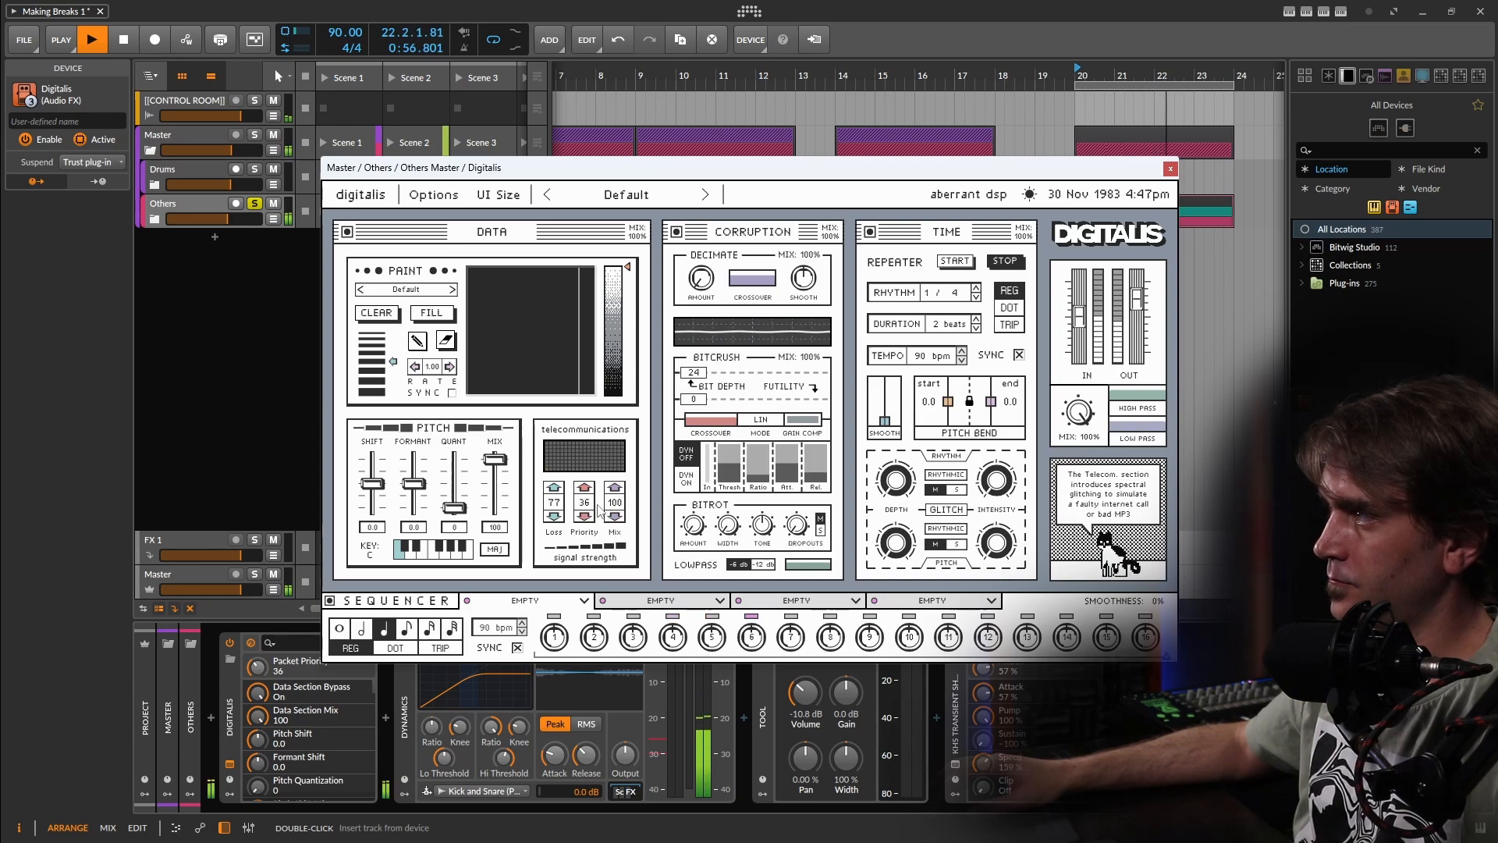
click(559, 508)
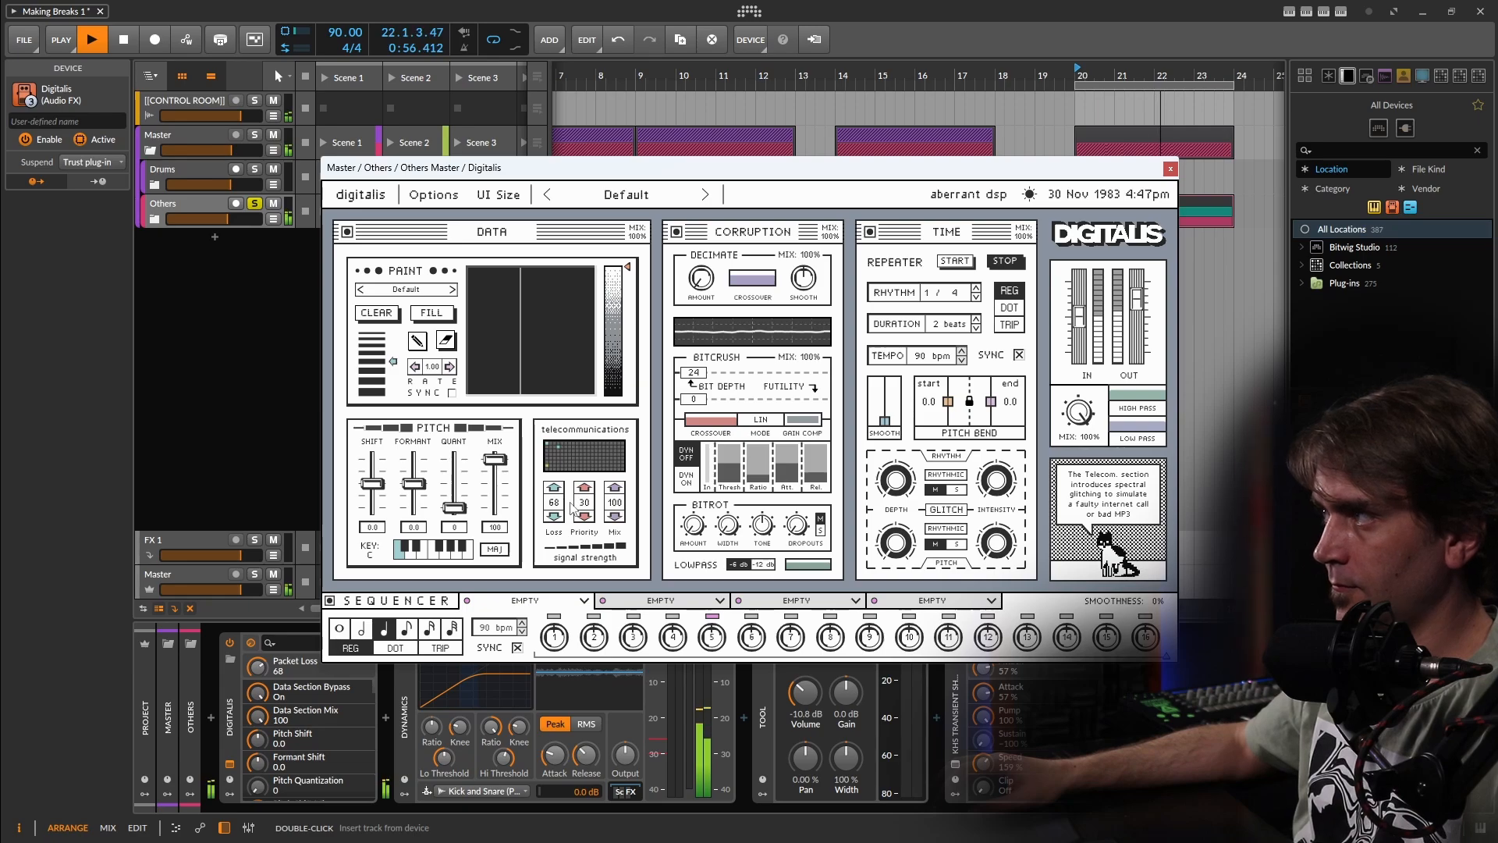
drag(557, 507, 557, 504)
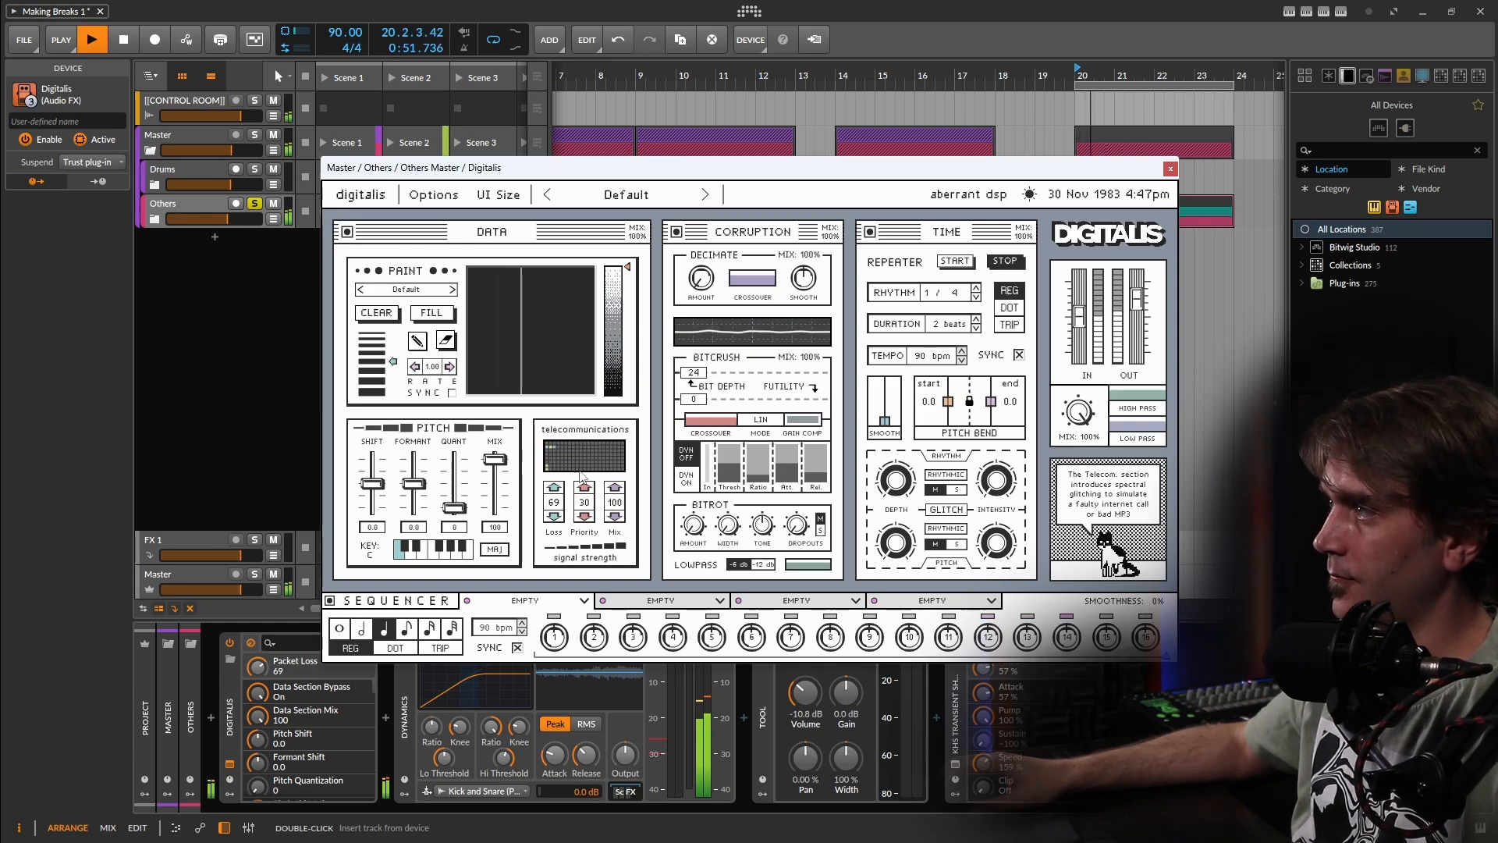
key(space)
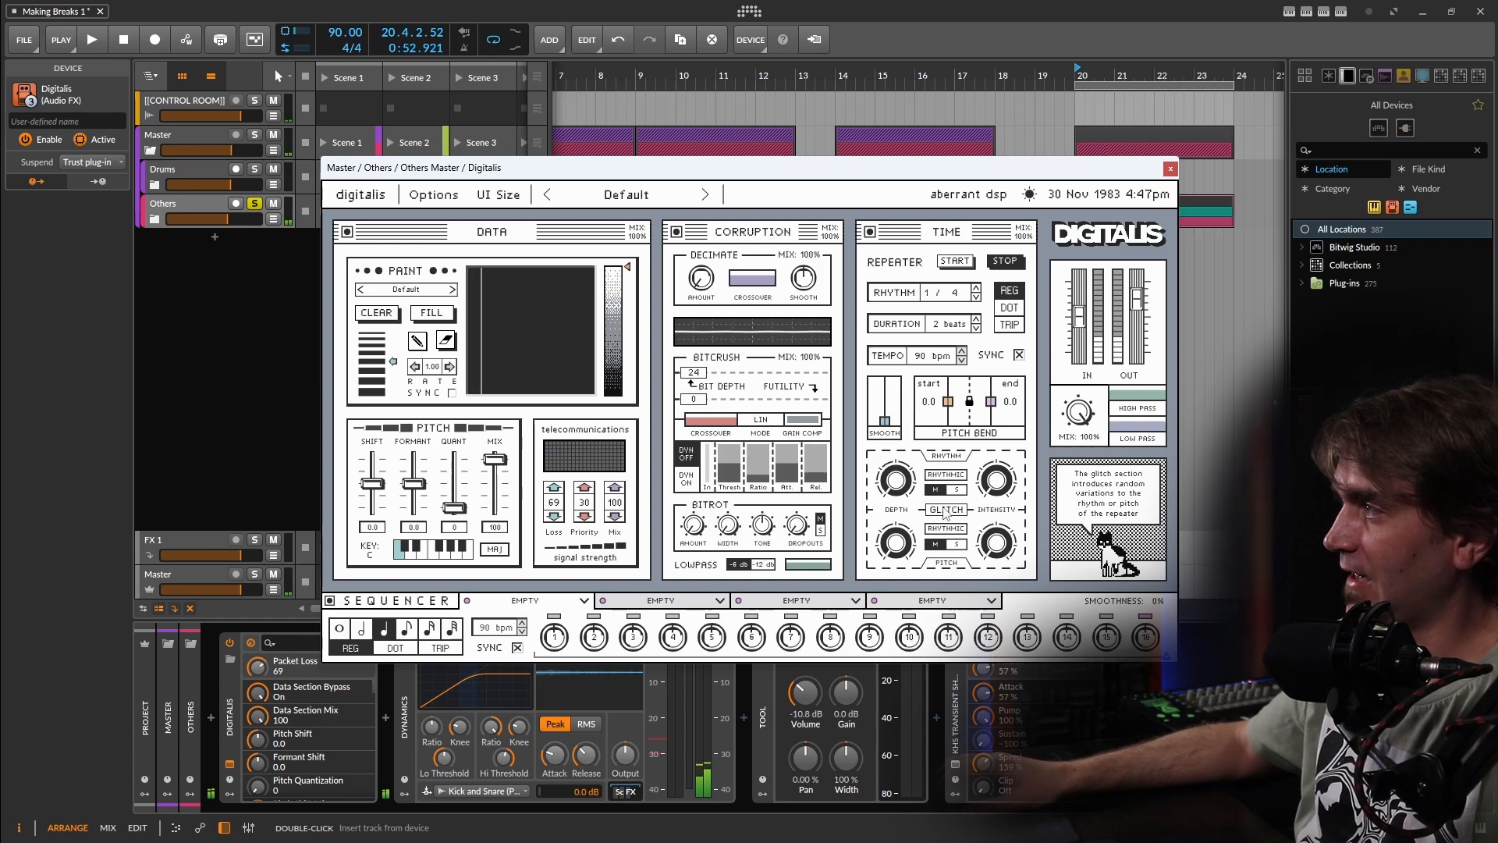
Step: Audition the running Digitalis repeater and change its rhythm to 1/16
key(space)
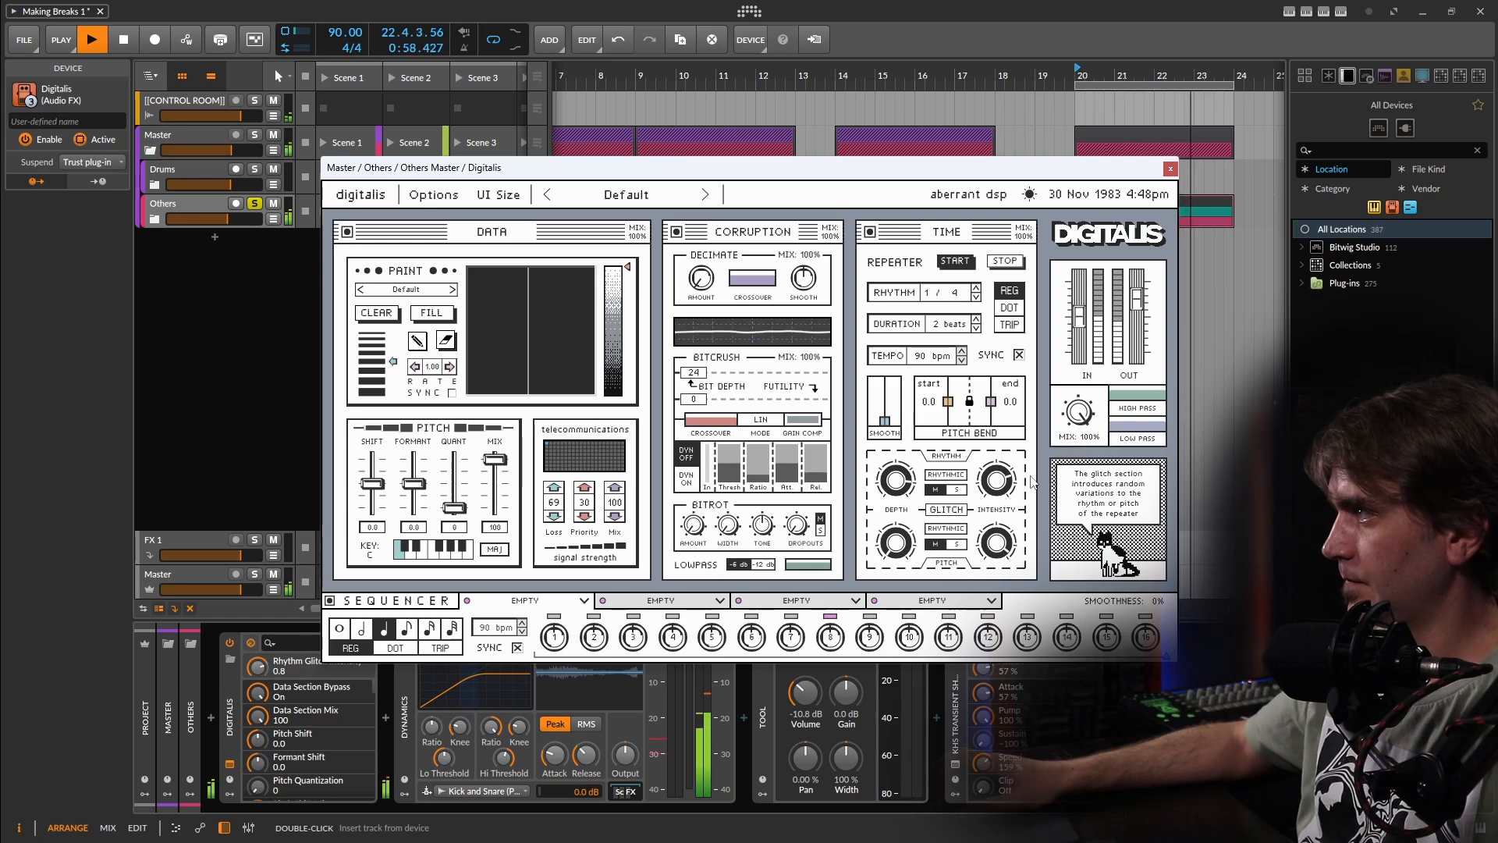
click(976, 297)
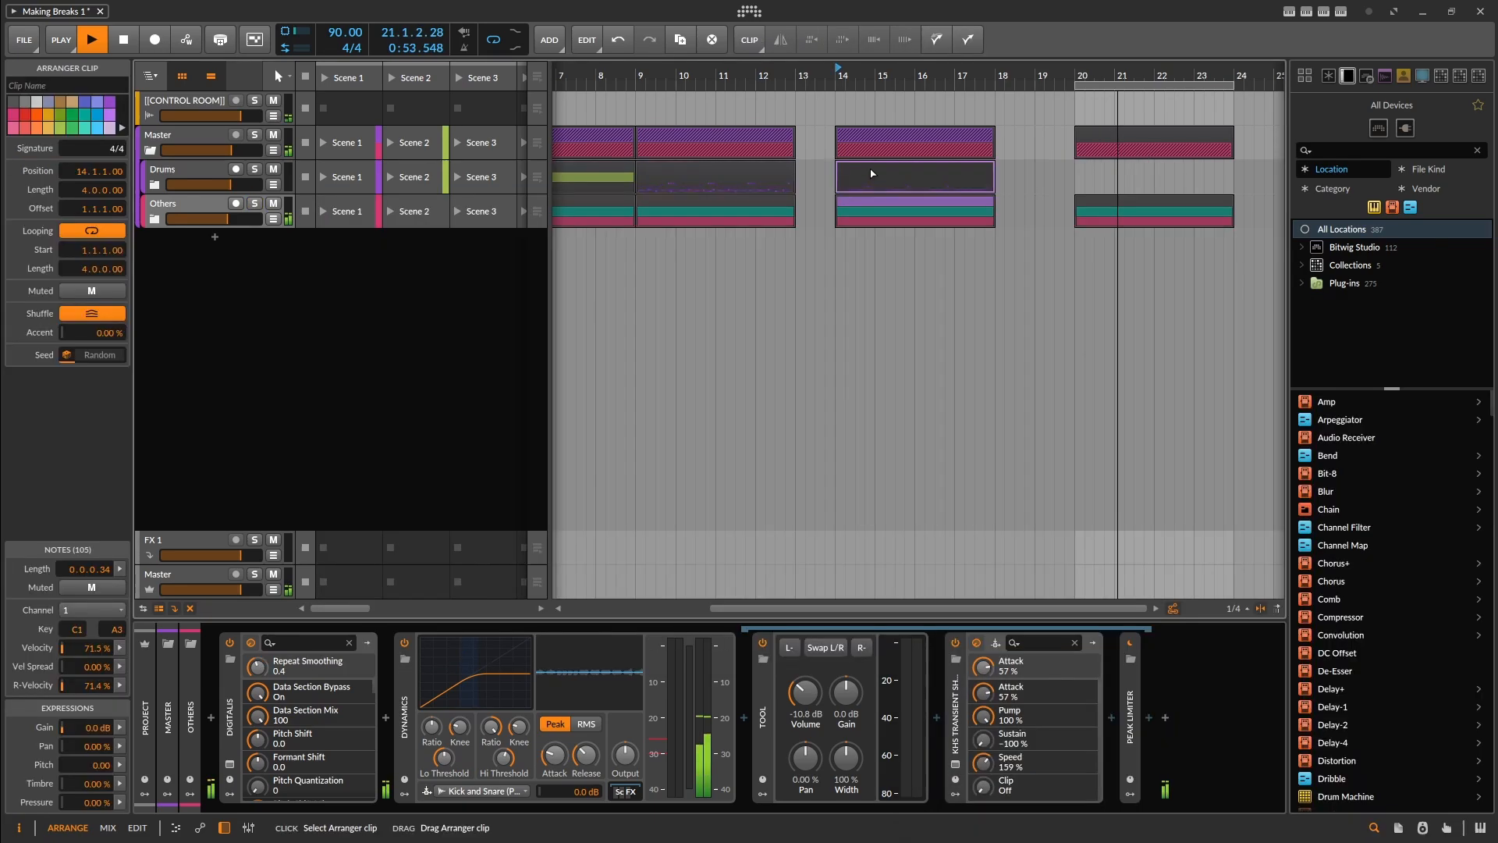
Step: Copy the Drums group clip from bar 14 to bar 20, above the looped Others section
drag(872, 172, 1108, 169)
drag(1054, 297, 763, 296)
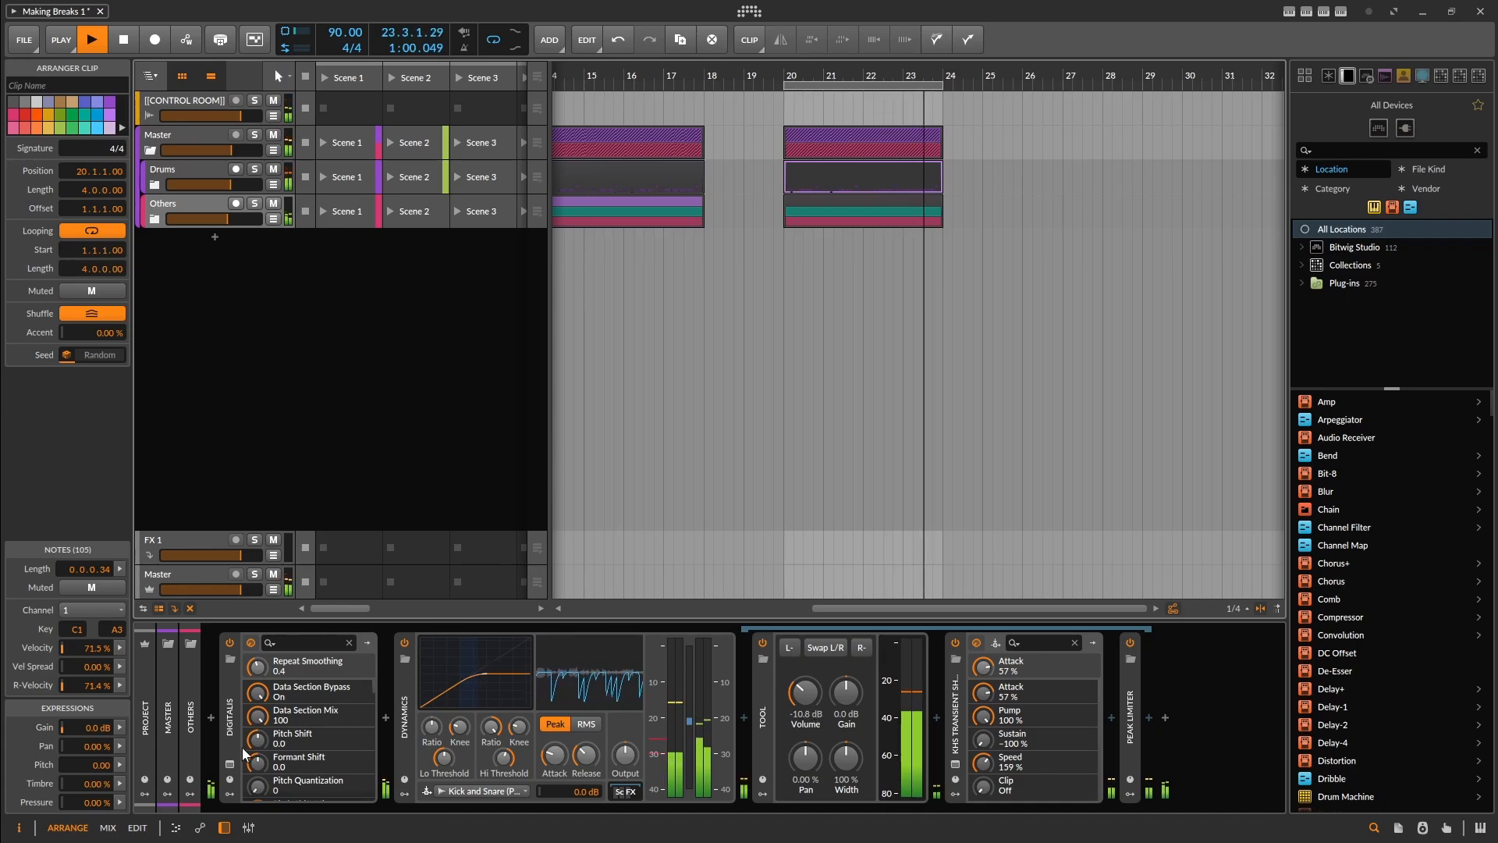
Step: Reopen Digitalis, raise its output gain to 16.8 dB, and try the repeater rhythm at 1/4 before returning it to 1/16
click(229, 764)
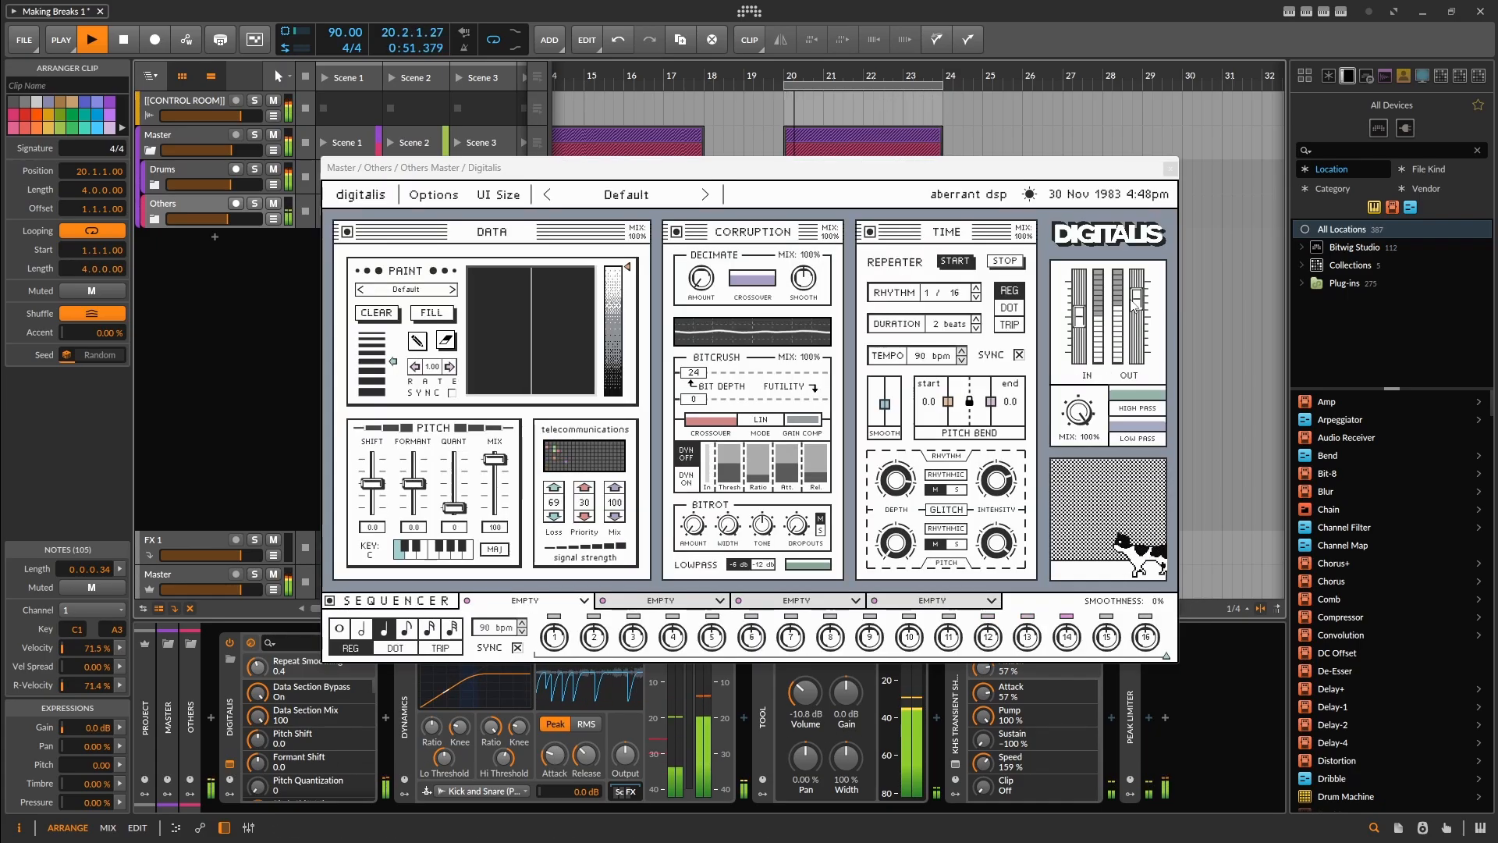
drag(1133, 301, 1133, 295)
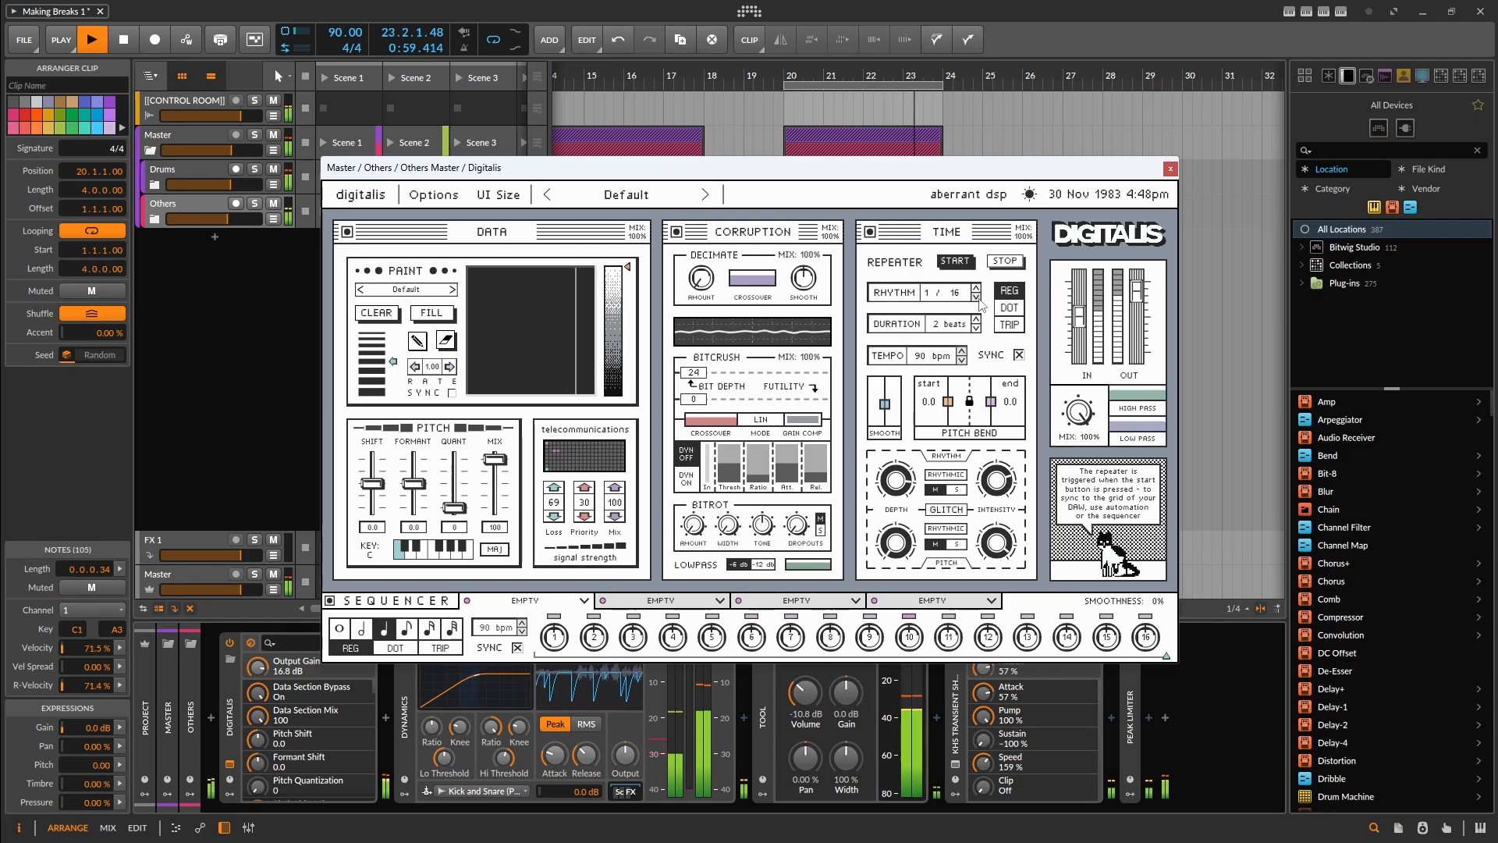
click(976, 297)
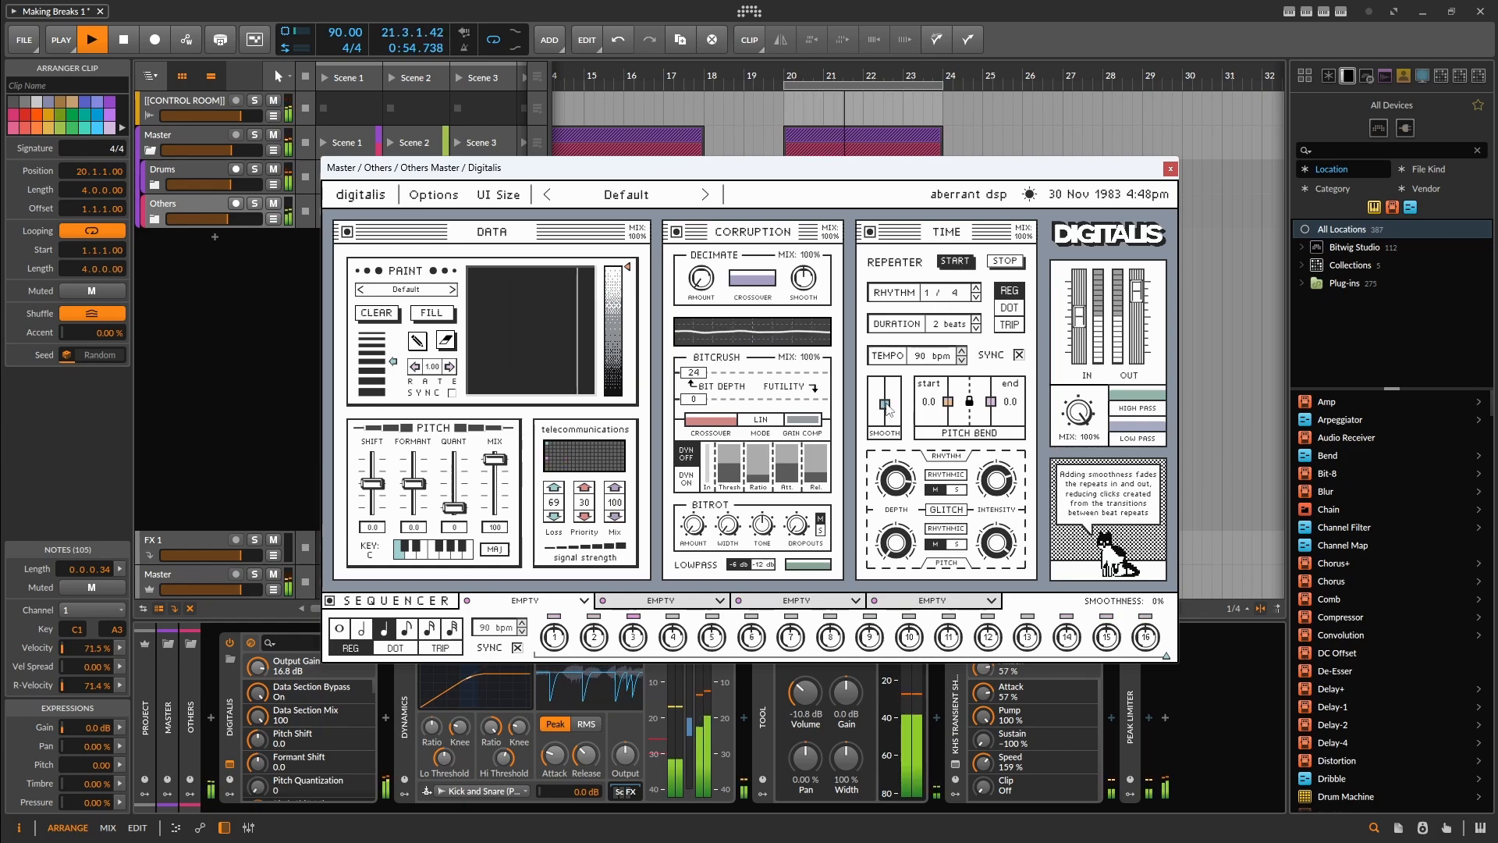
click(976, 288)
click(976, 288)
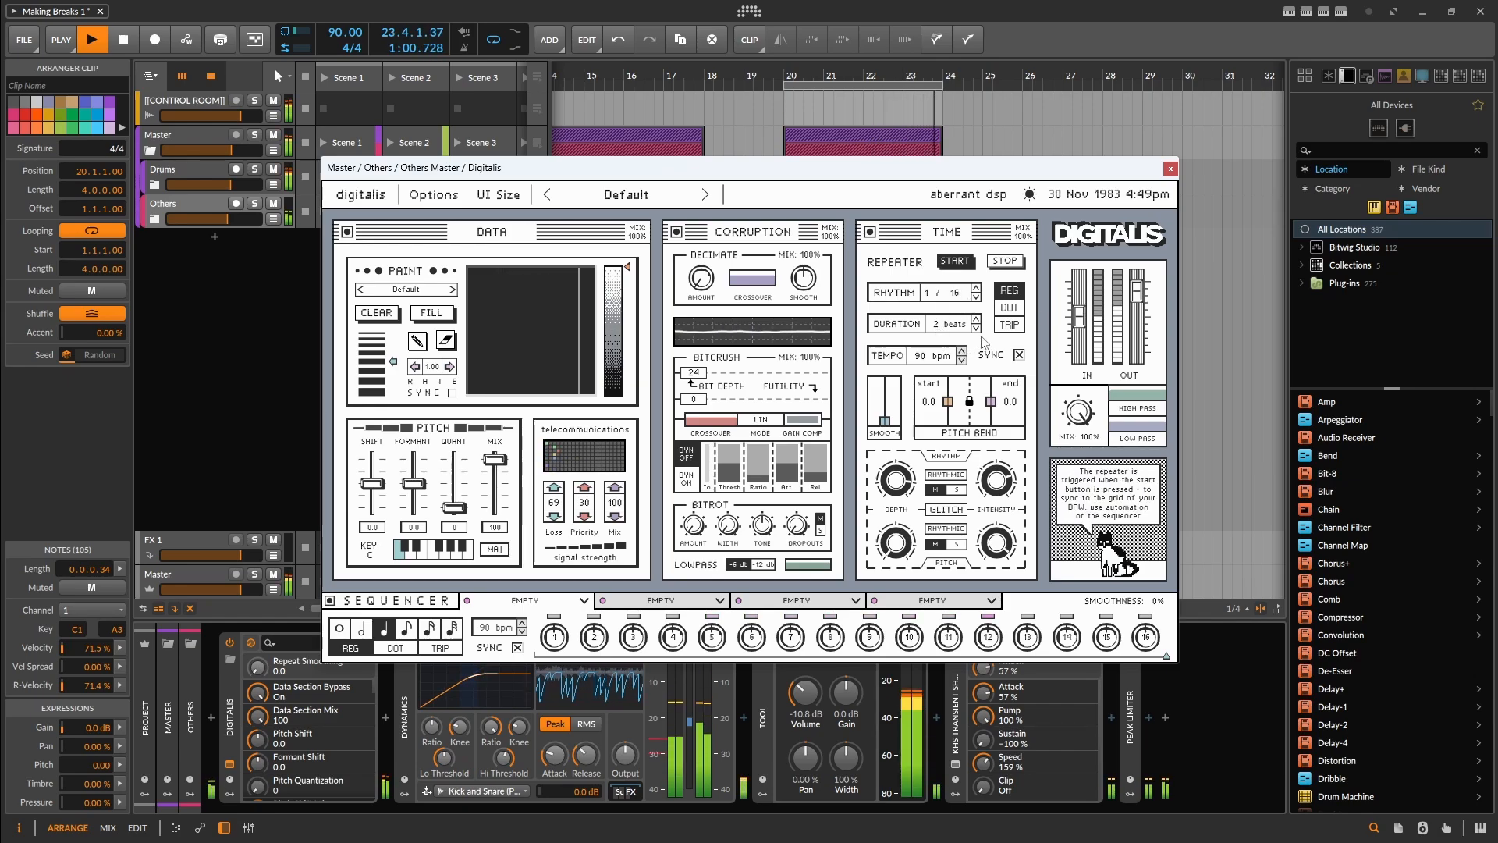
Step: Stop the Digitalis repeater and bypass the Time and Corruption sections, leaving only Data active
click(1008, 266)
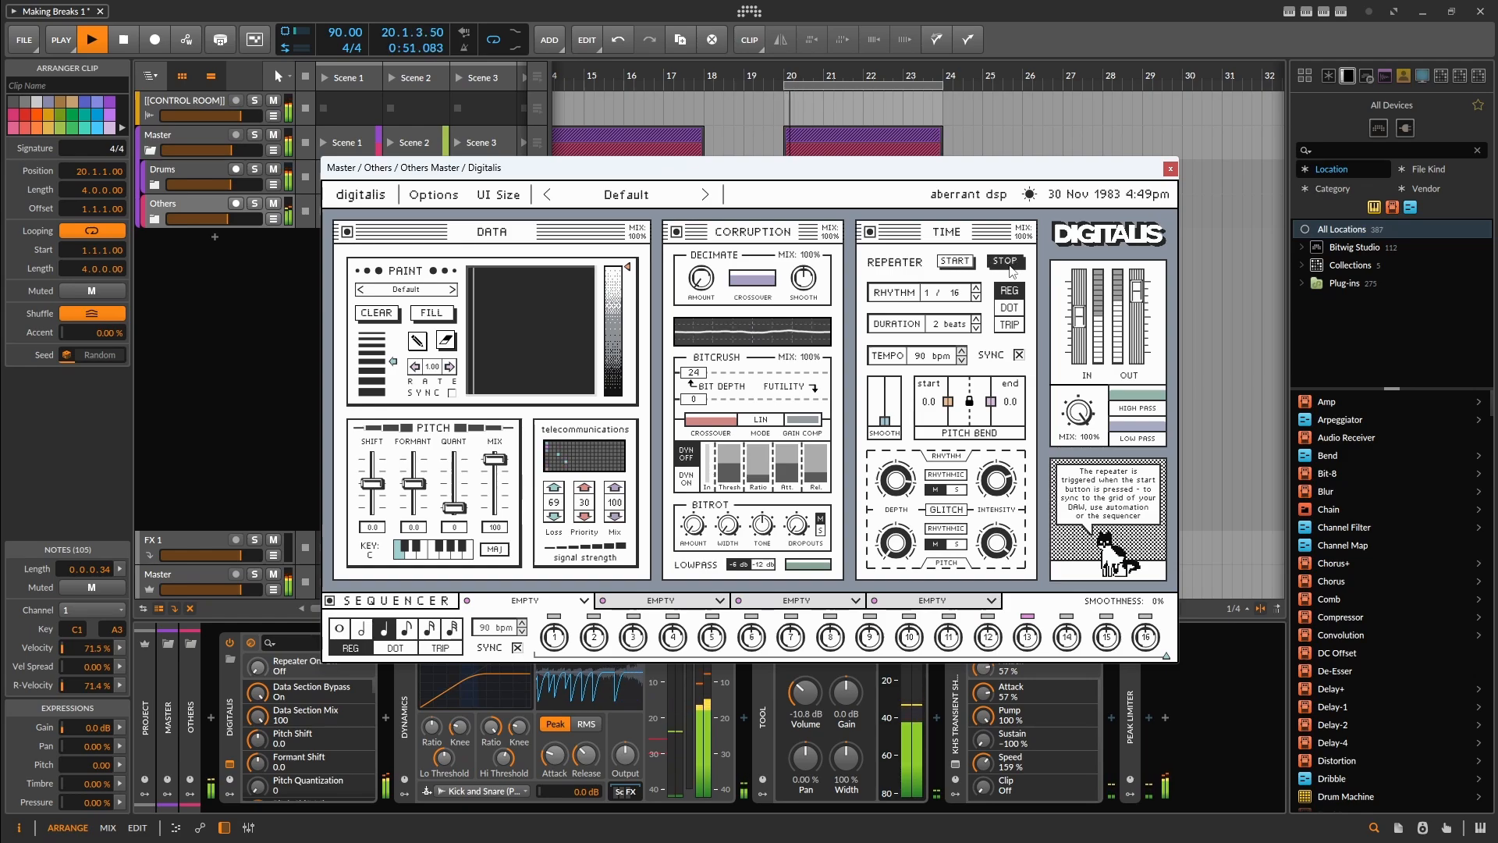
click(869, 232)
click(676, 232)
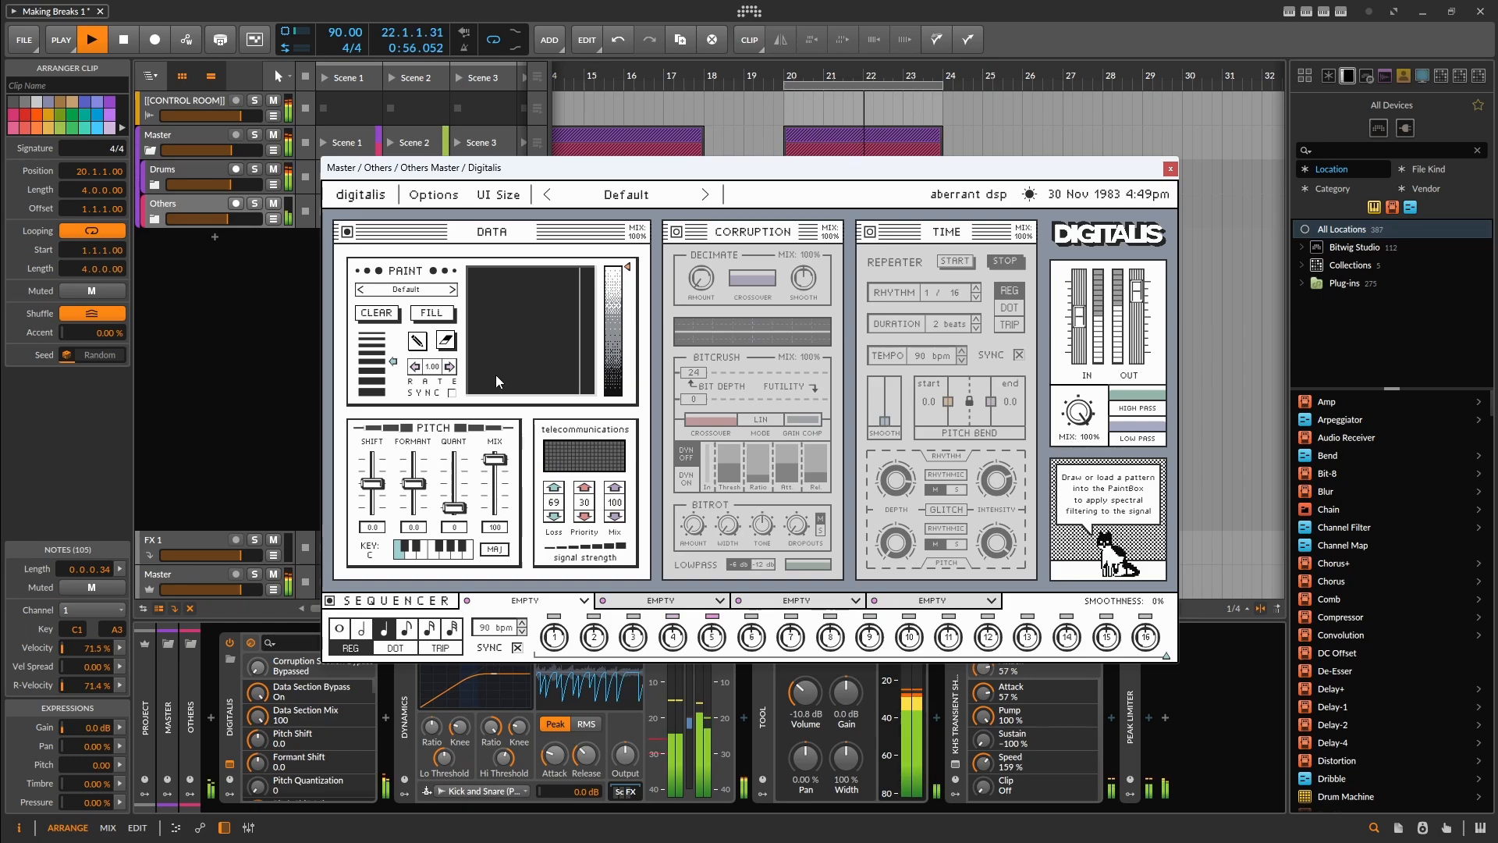
Step: Paint a smiley face in the Digitalis PaintBox as a spectral filter pattern, and close the plug-in window
drag(529, 275, 489, 373)
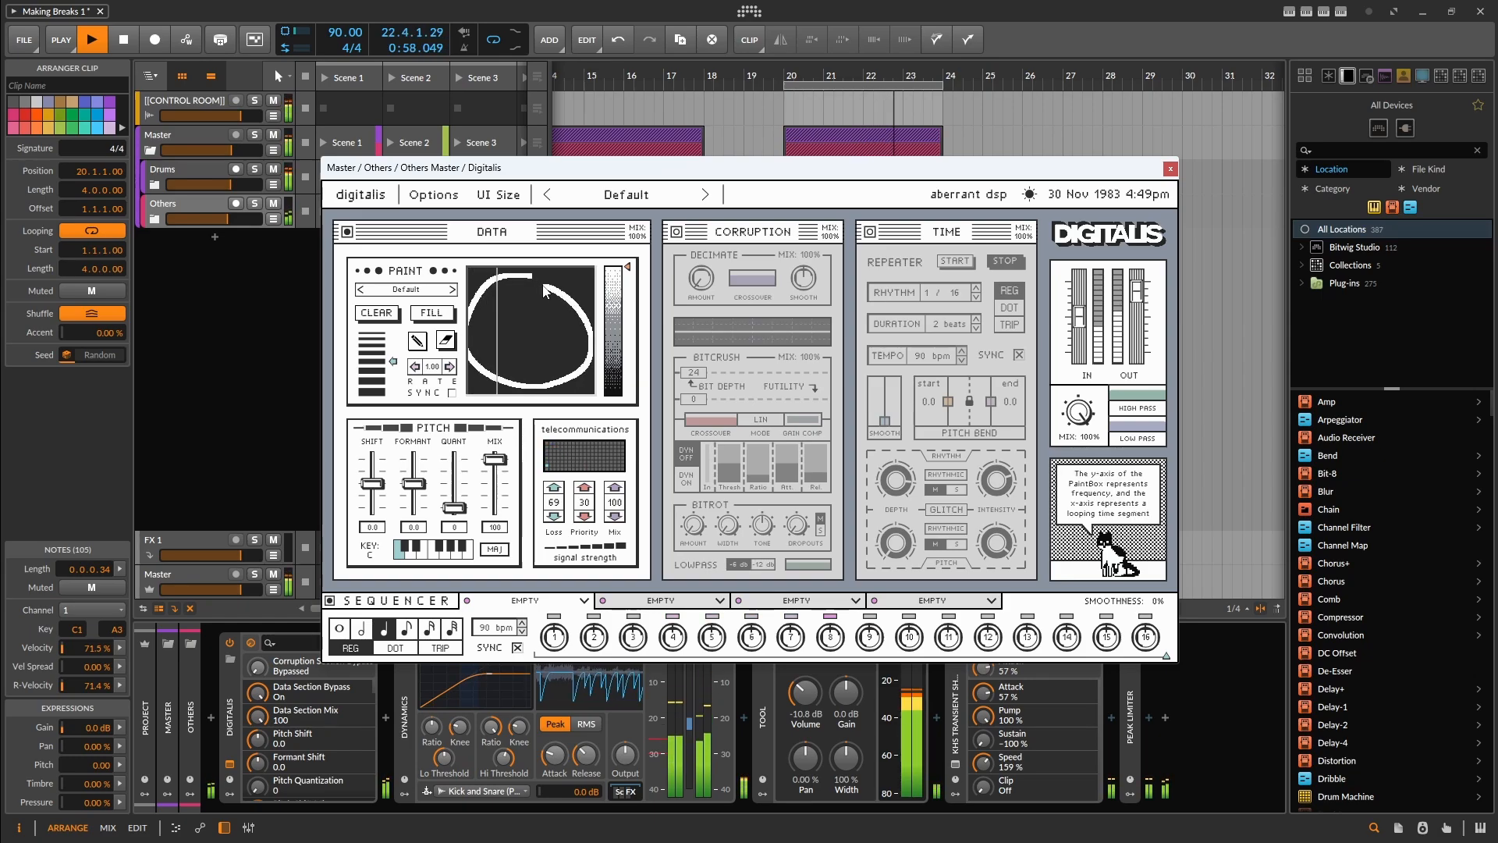
drag(545, 291, 515, 306)
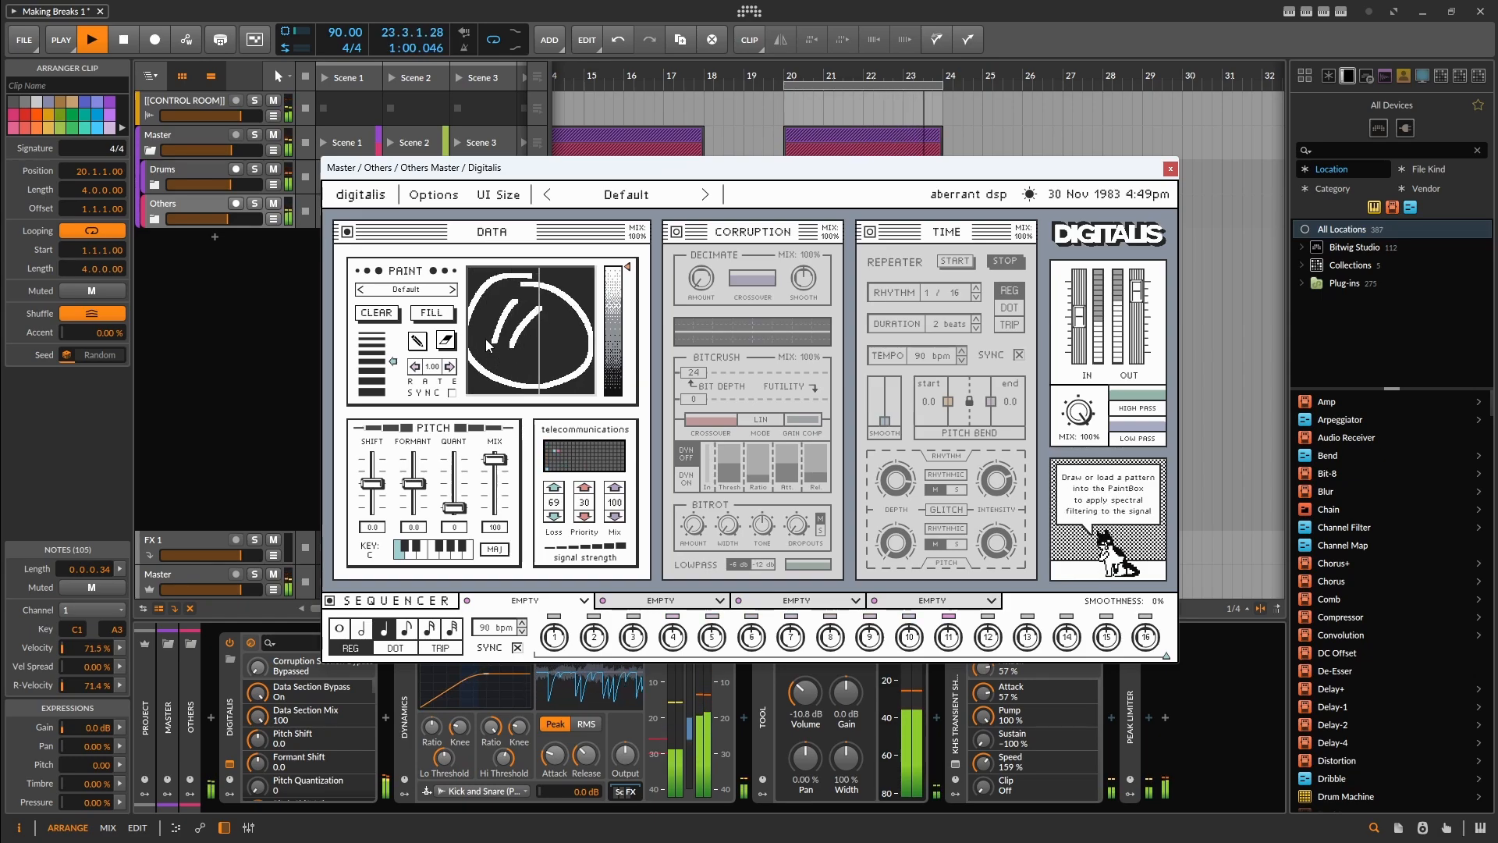
drag(485, 339, 563, 334)
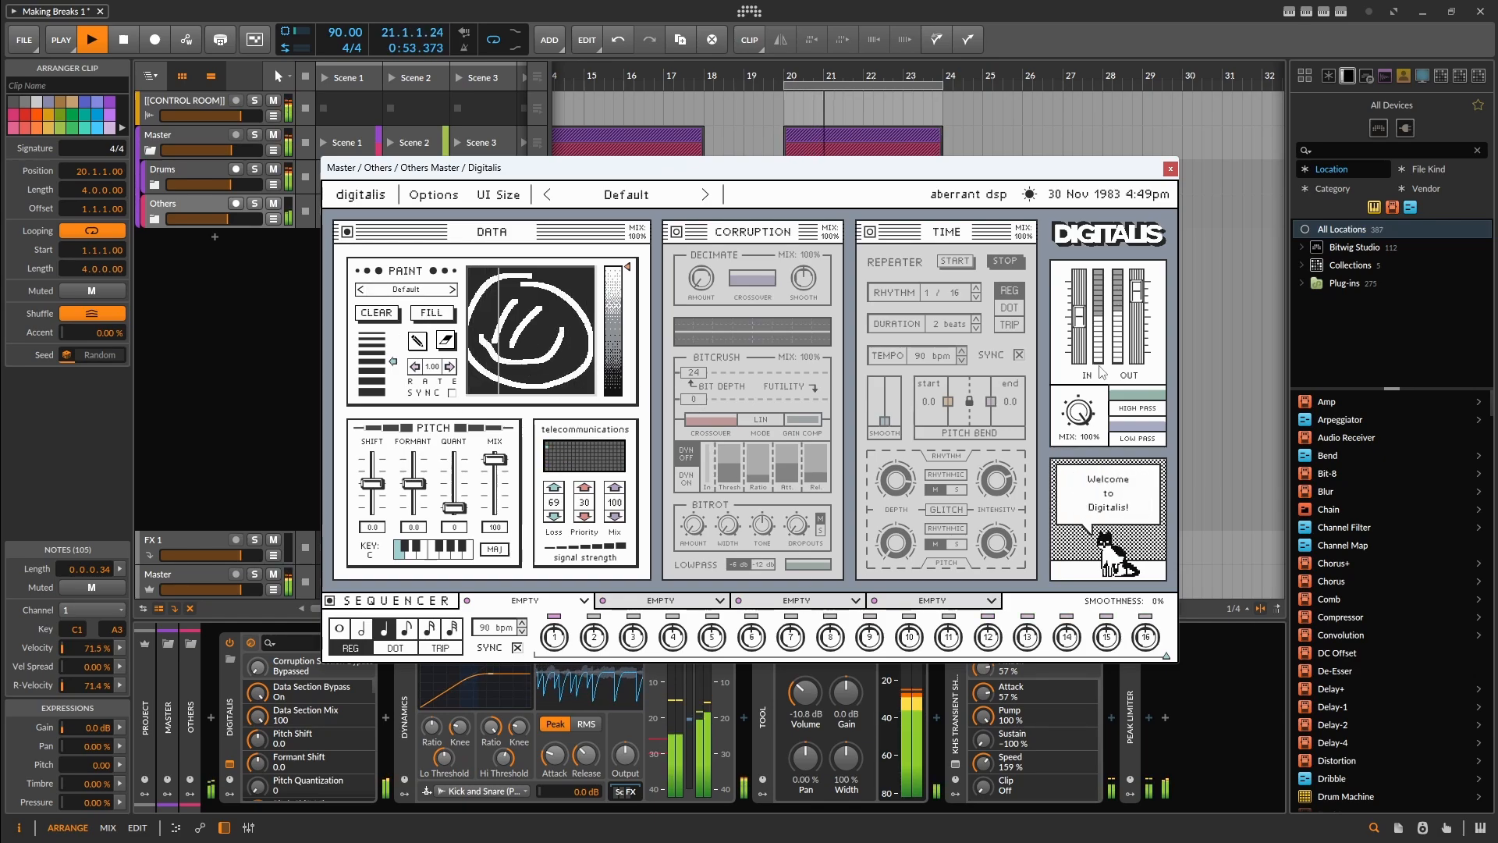
key(Escape)
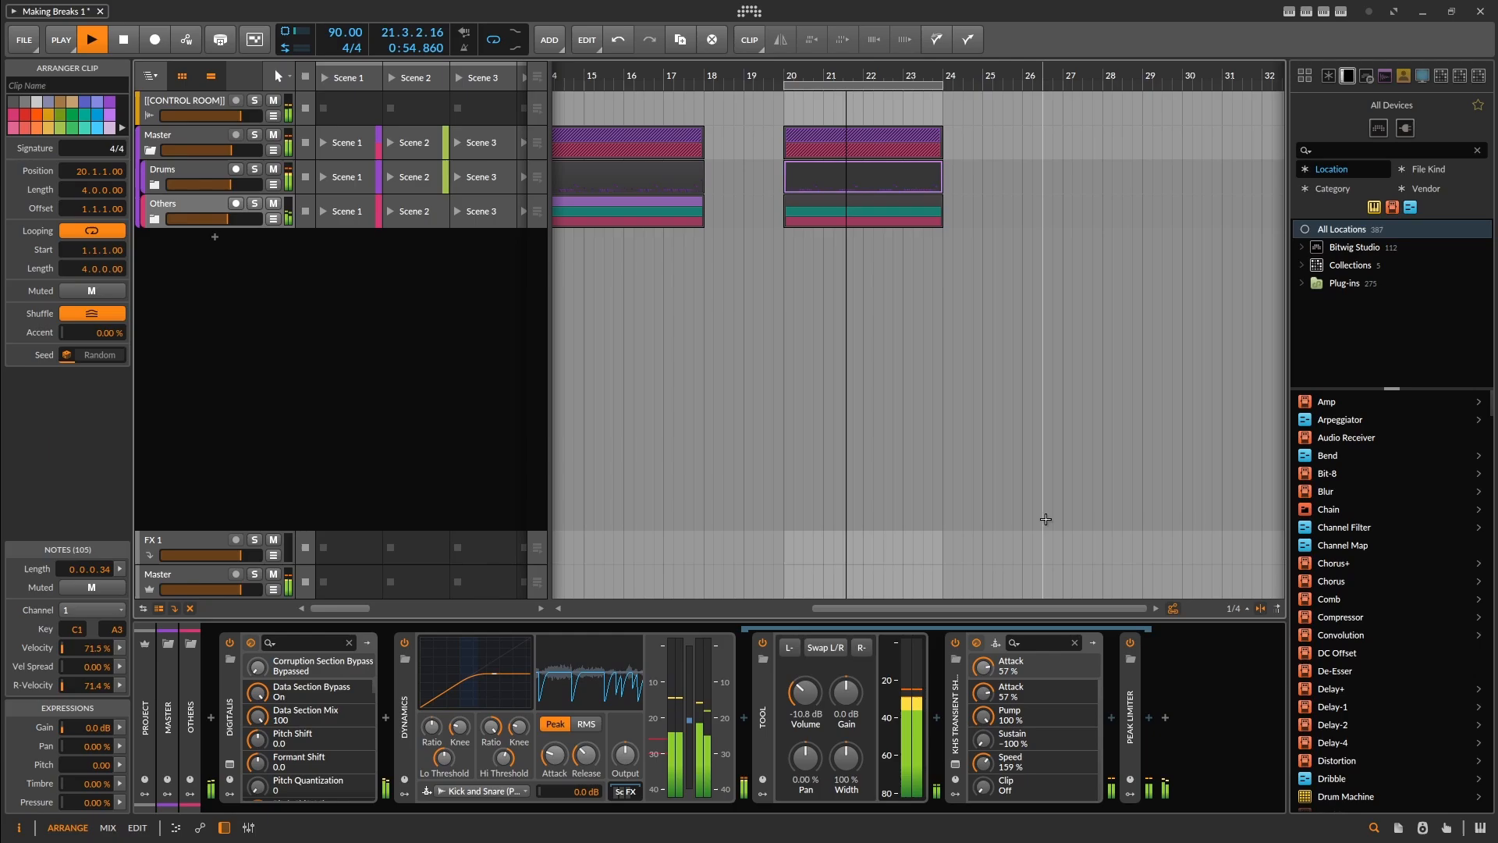
Step: Solo the Others group and stop playback
click(1174, 704)
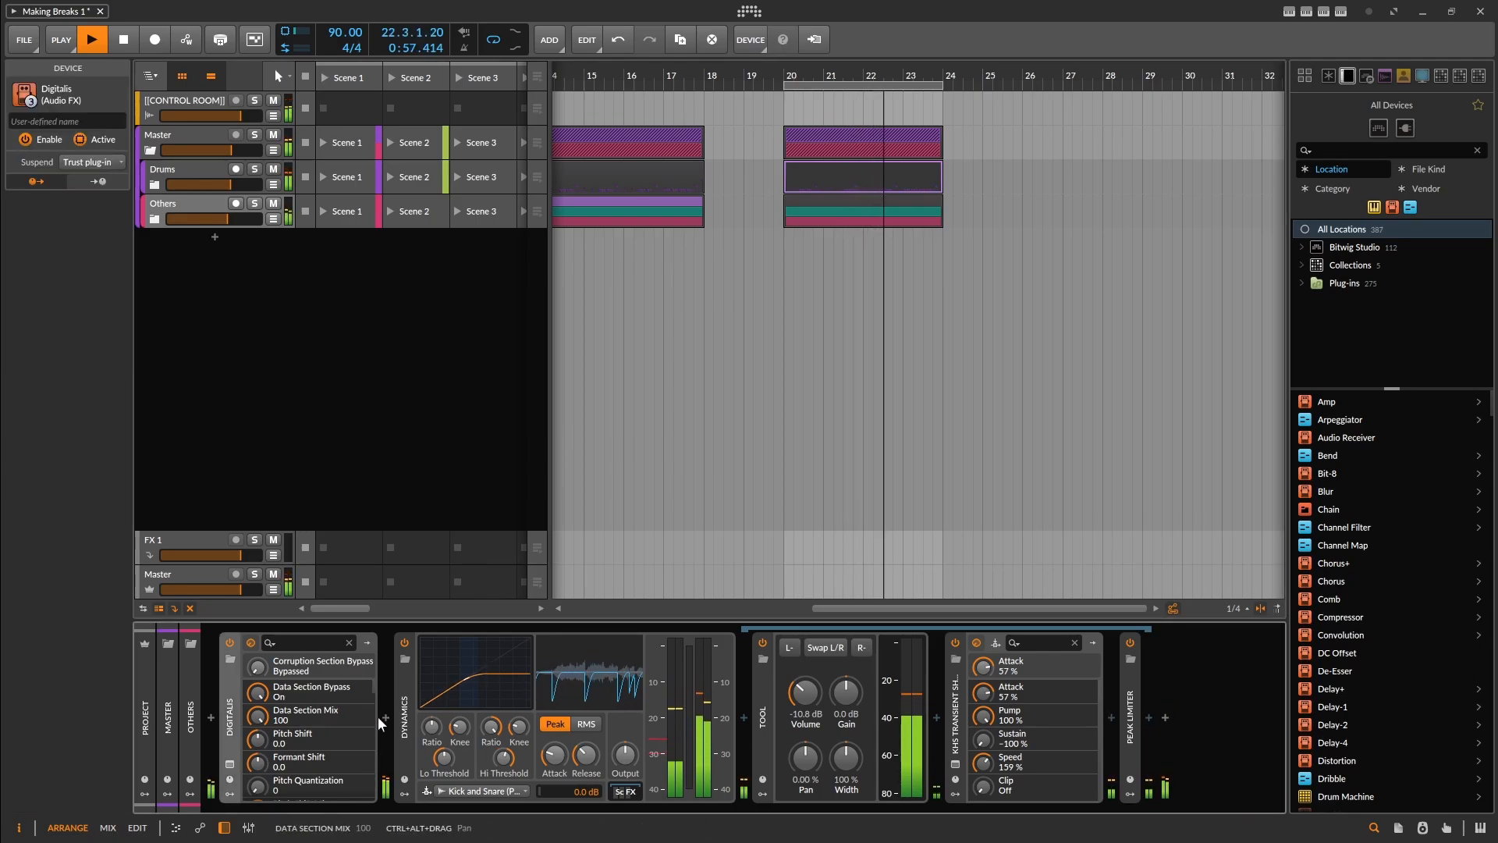
click(254, 203)
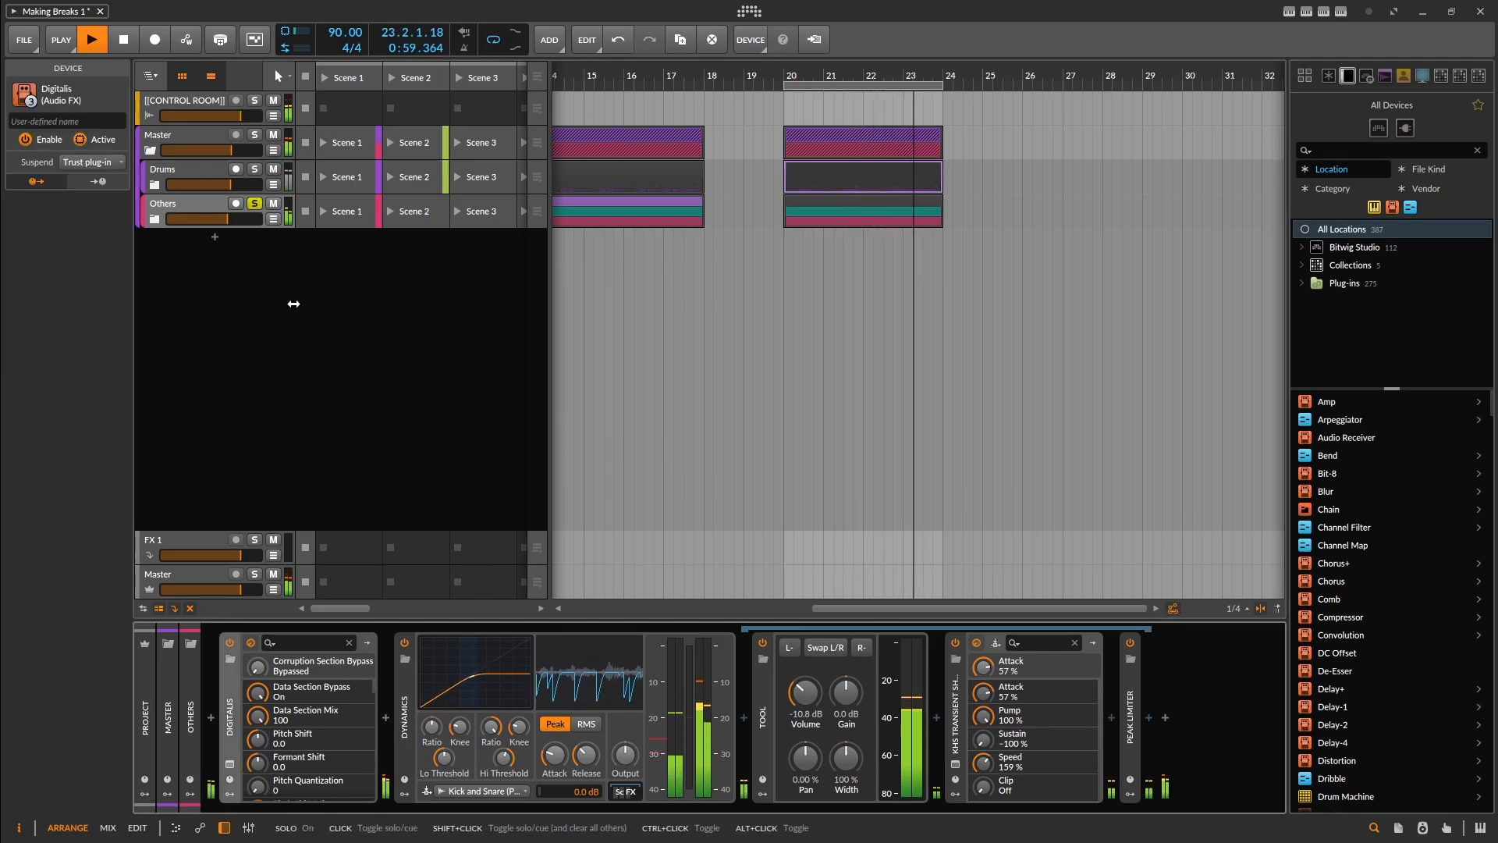
key(space)
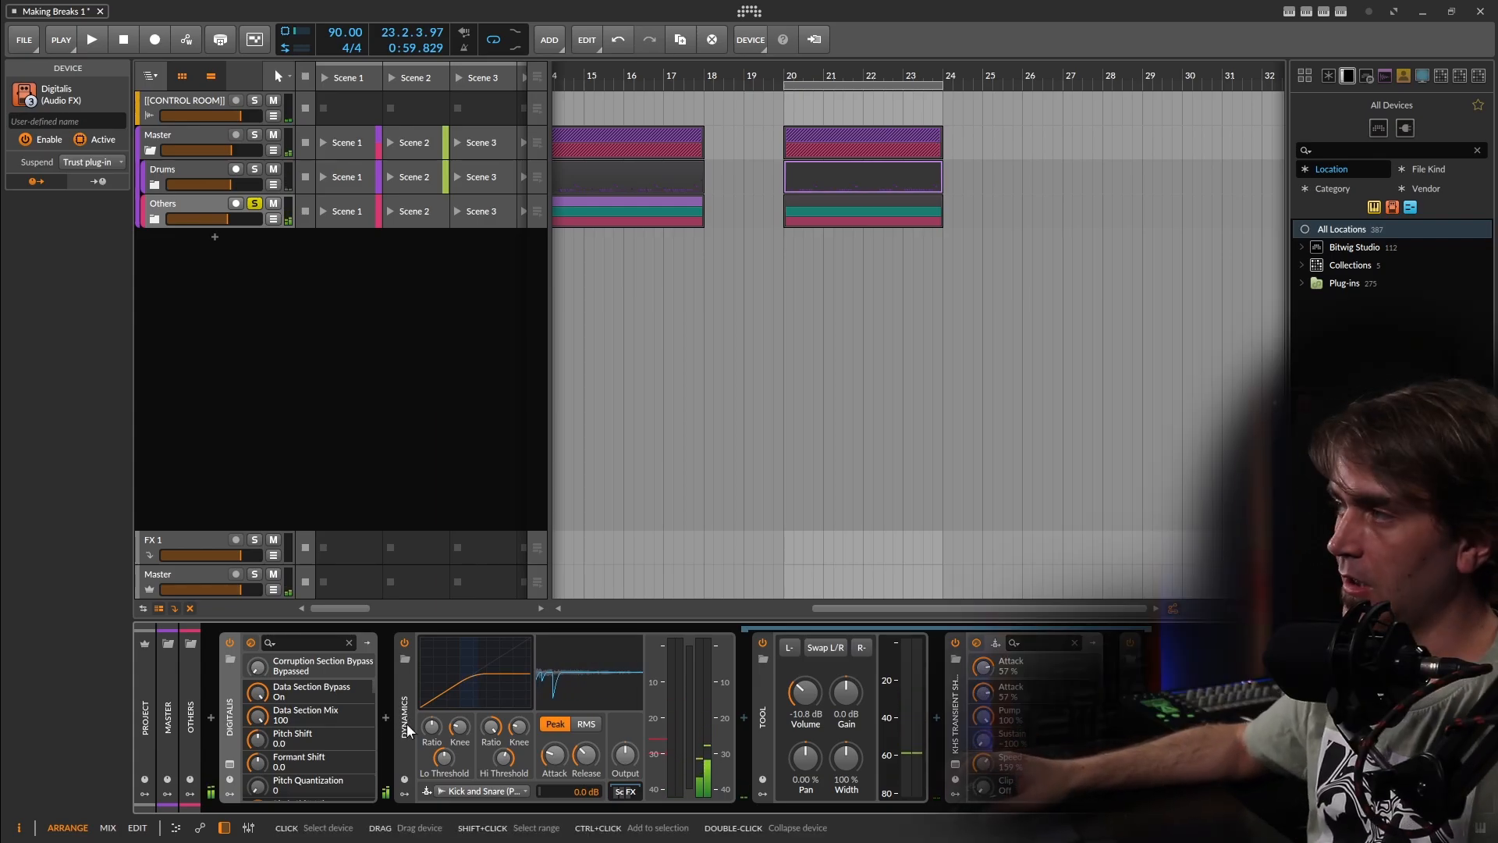
Step: Insert a Freq Split device between Digitalis and Dynamics on the Others group
click(386, 717)
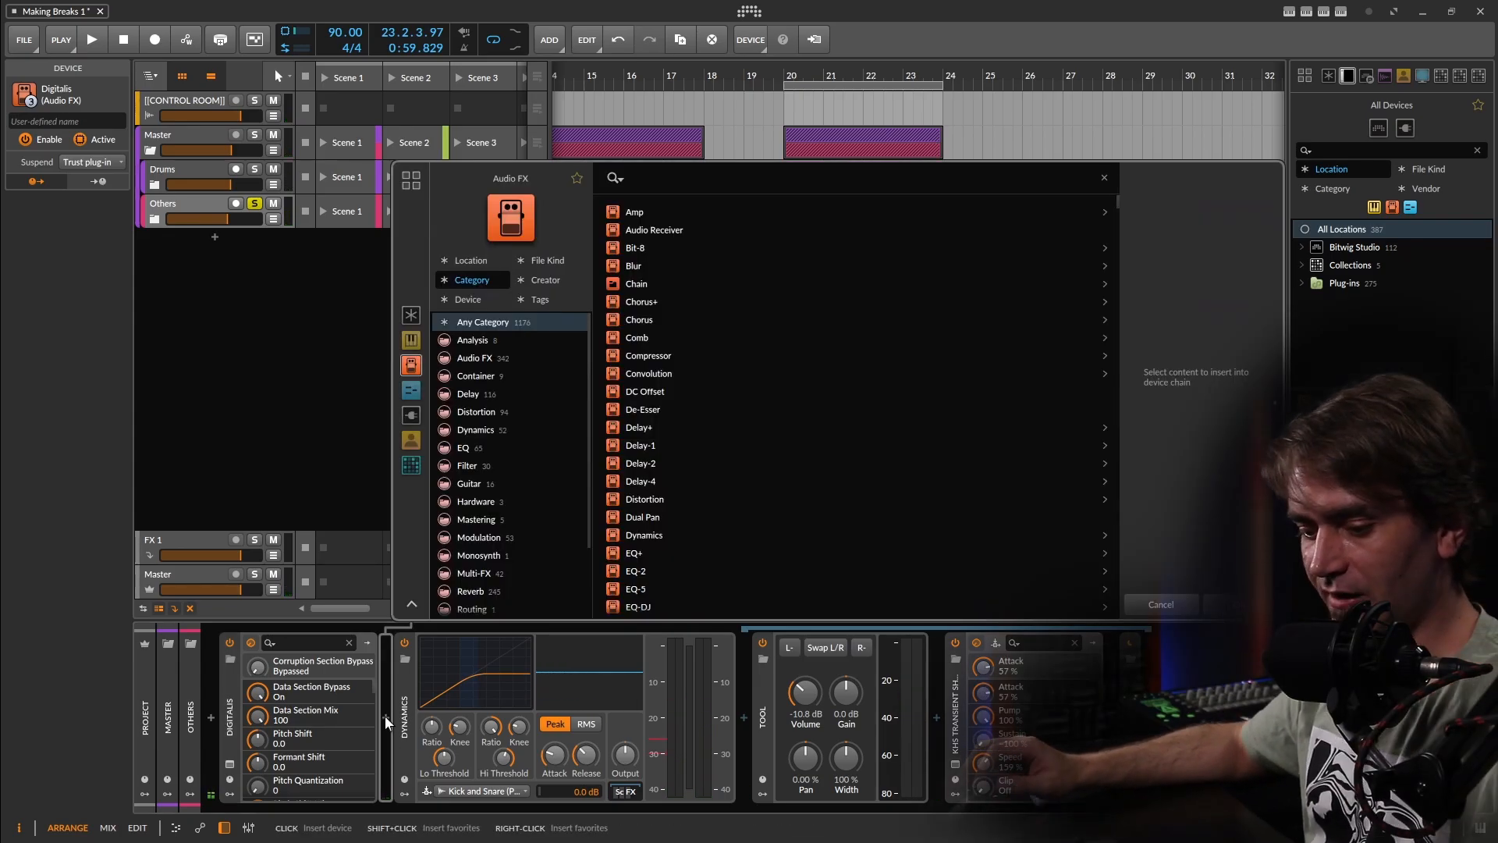
text(freq)
click(644, 230)
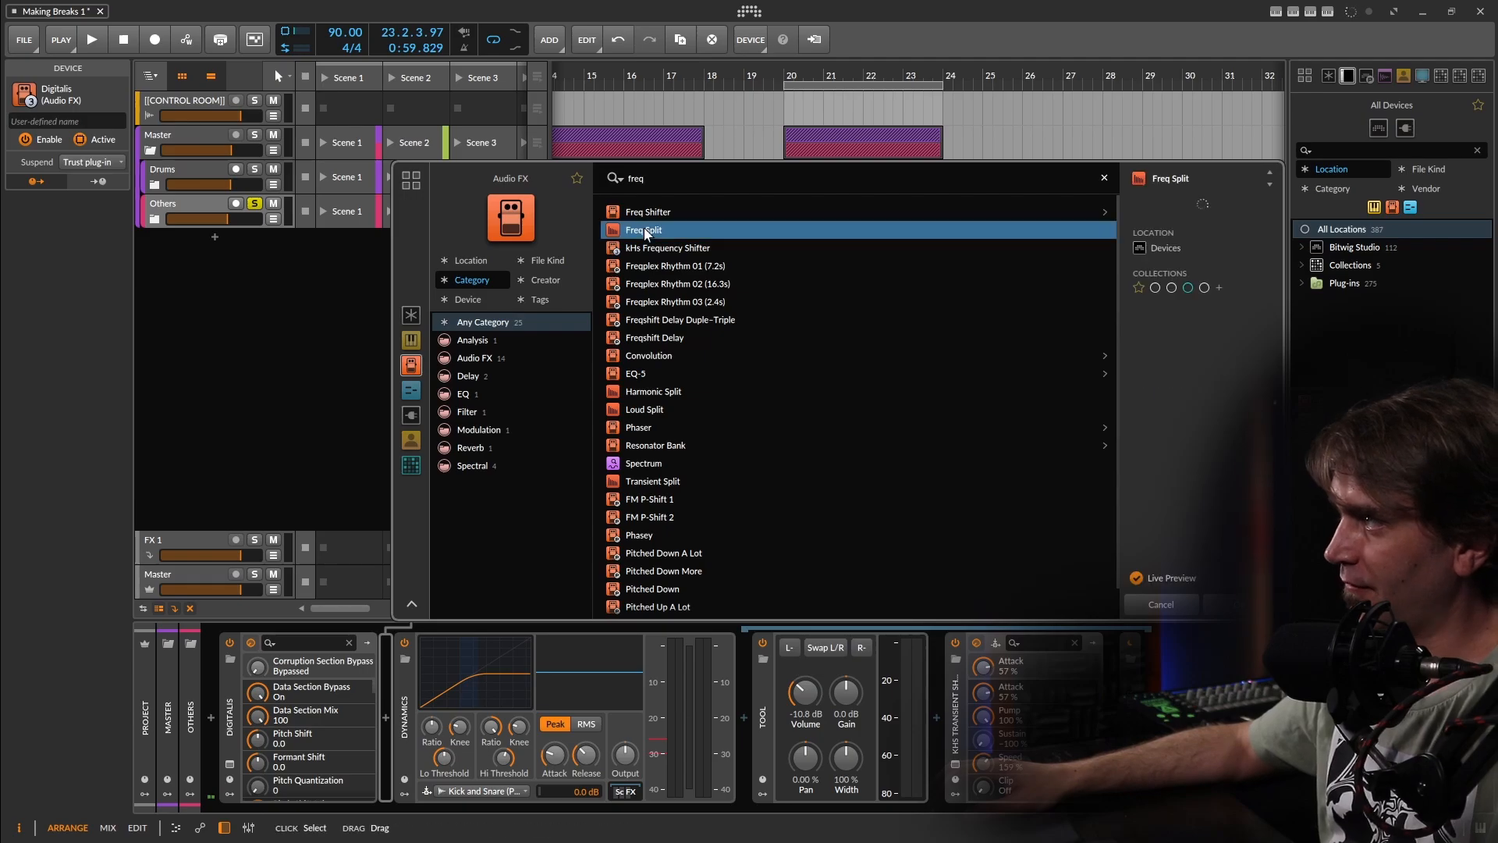
double_click(644, 230)
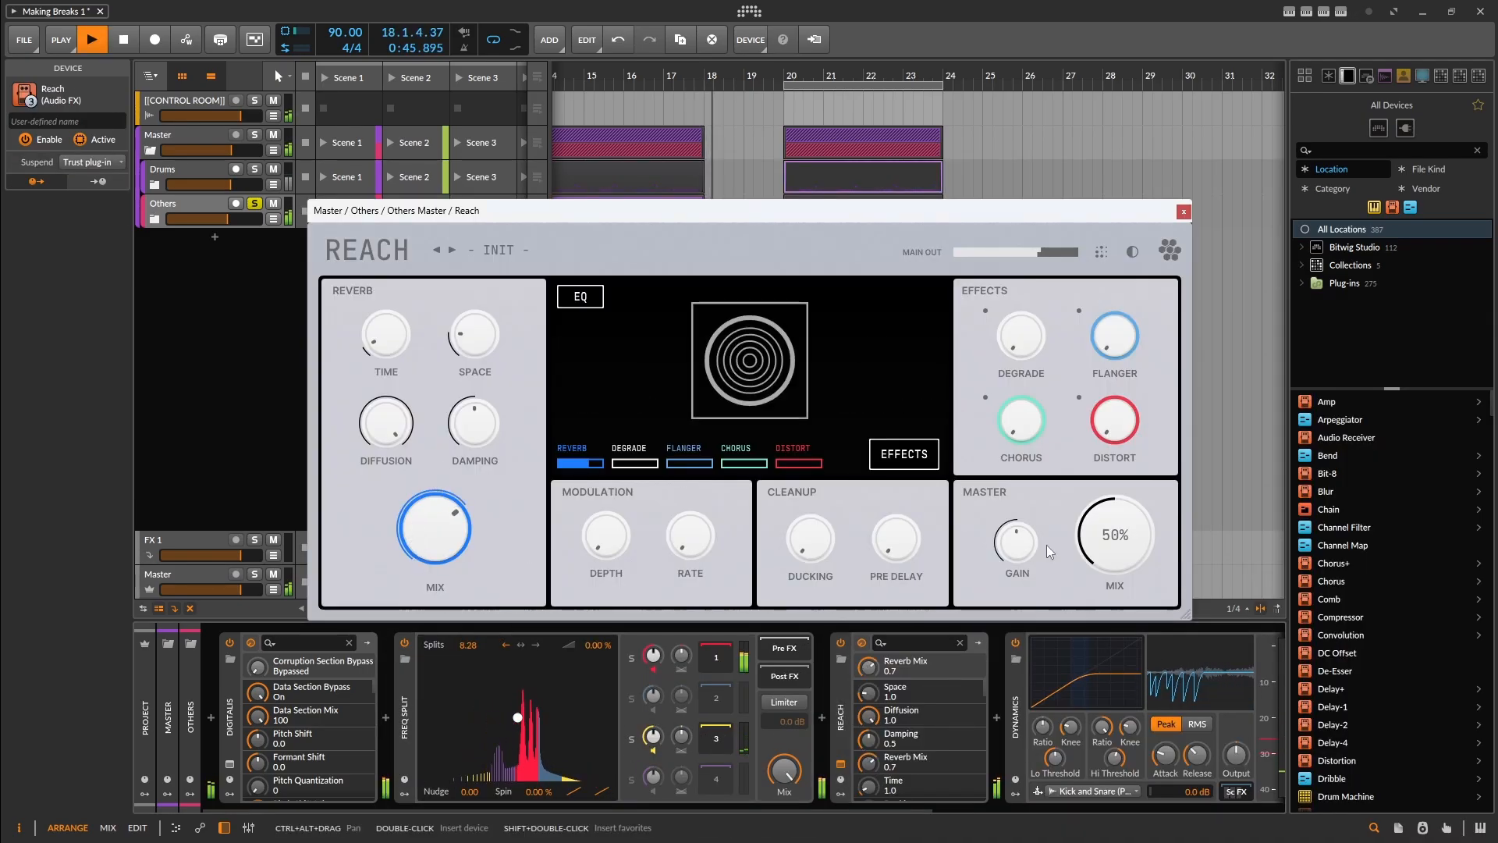
Step: Set Reach's master mix to 76% and sweep Freq Split's control point during playback, then close Reach and stop playback
drag(519, 716, 484, 714)
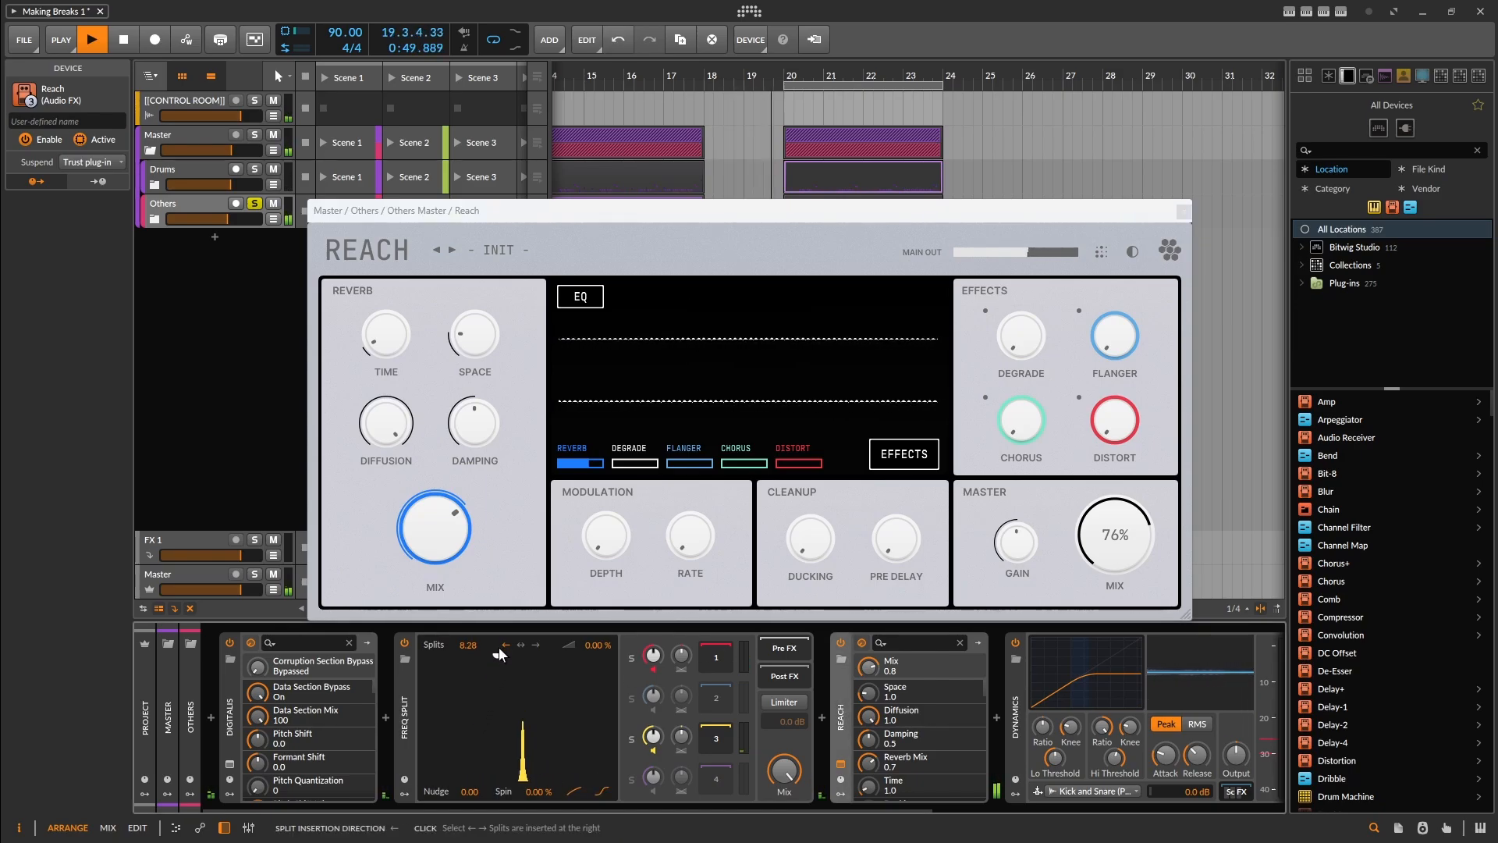
drag(498, 656, 503, 718)
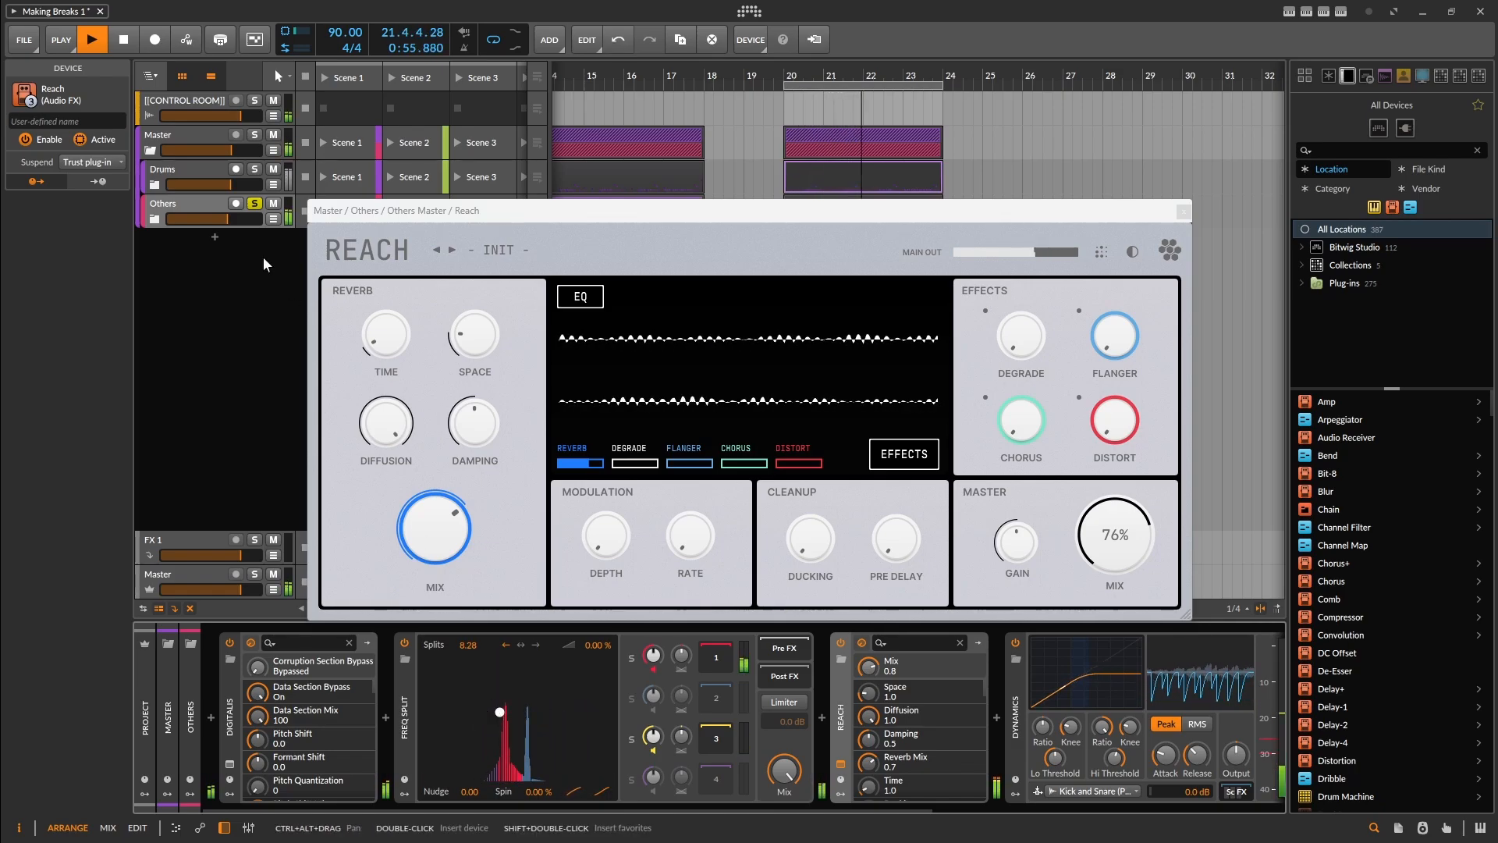
mouse_move(503, 716)
mouse_down()
mouse_move(545, 705)
mouse_move(451, 712)
mouse_move(520, 730)
mouse_move(484, 760)
mouse_move(530, 712)
mouse_up()
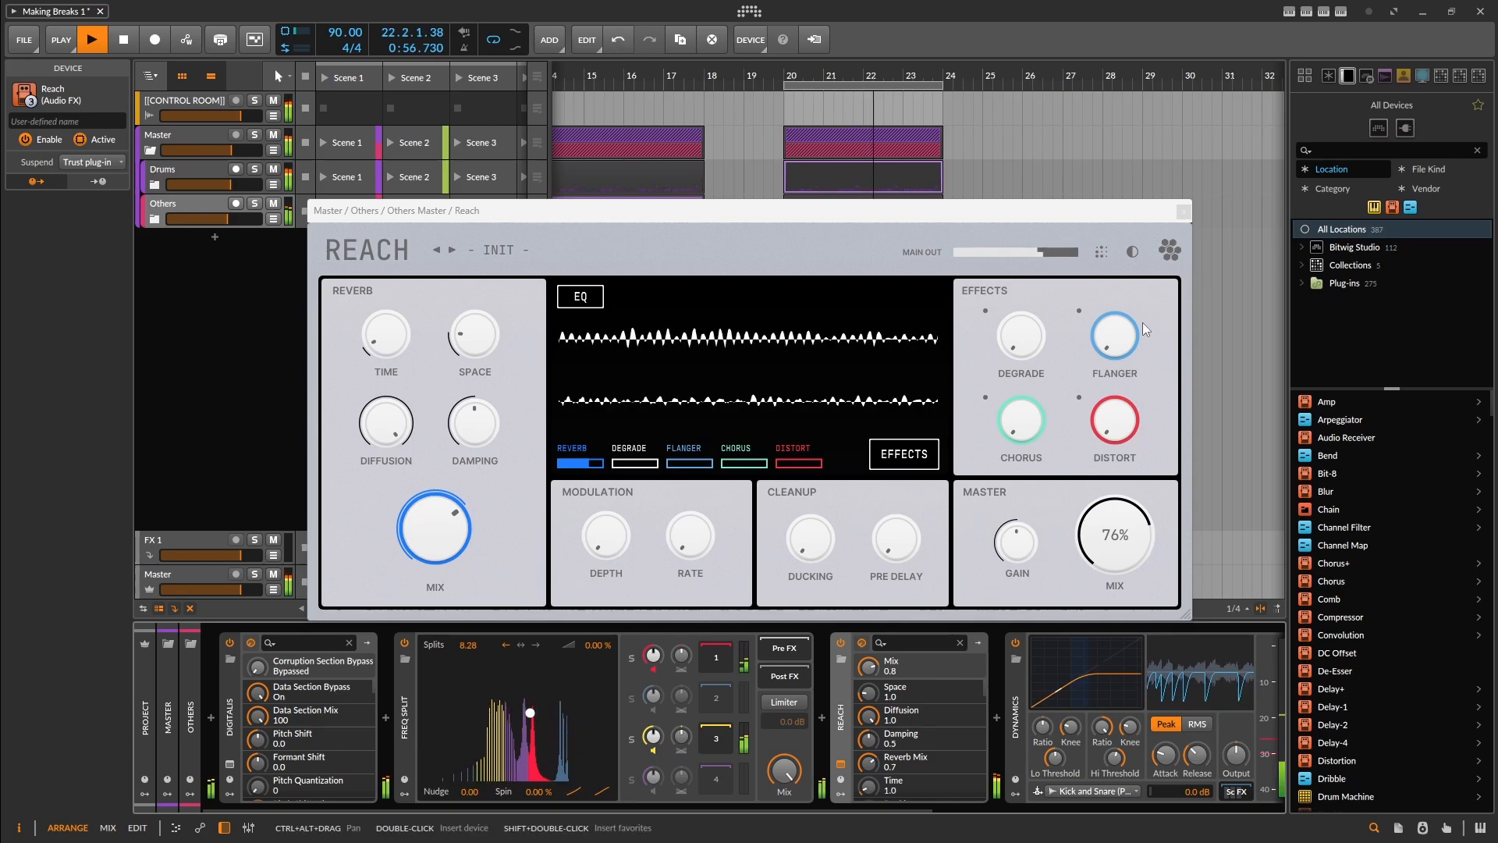
click(1184, 212)
key(space)
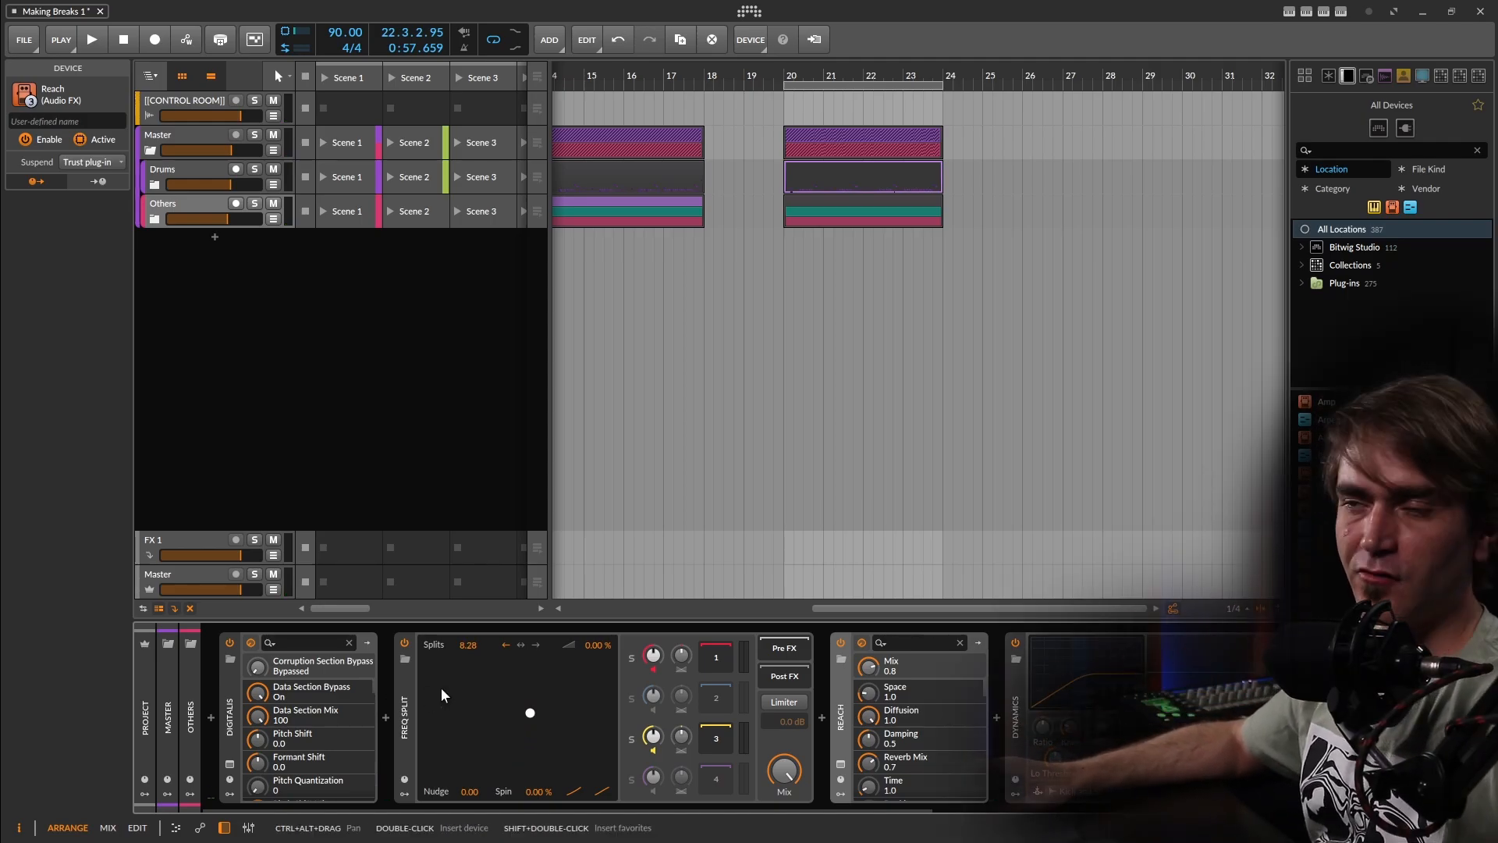
Step: Insert EQ Curve Analyzer 2 before and after Digitalis, setting the first instance as the signal generator
click(210, 718)
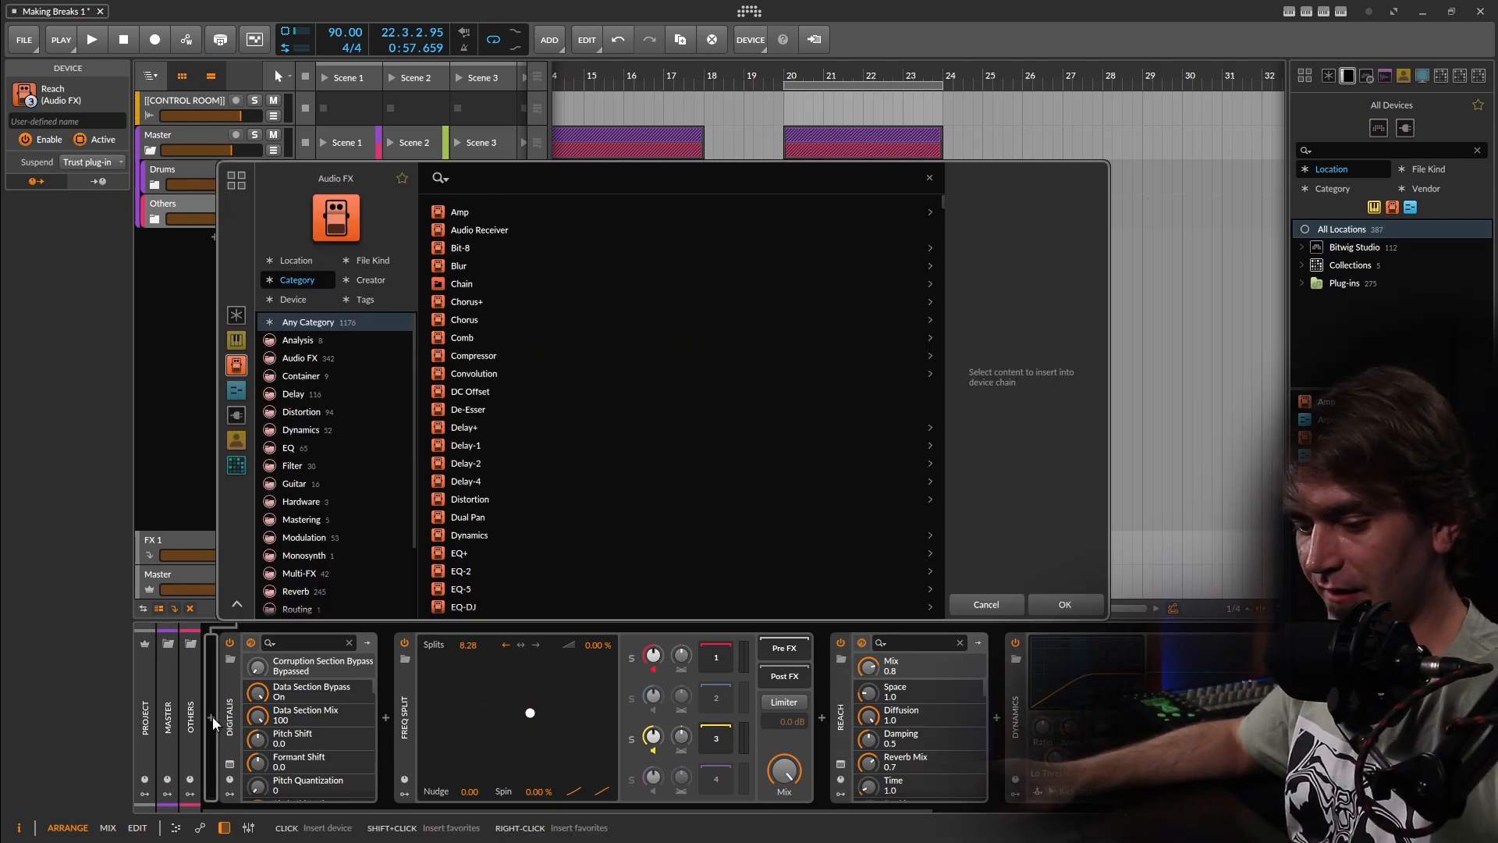
text(bert)
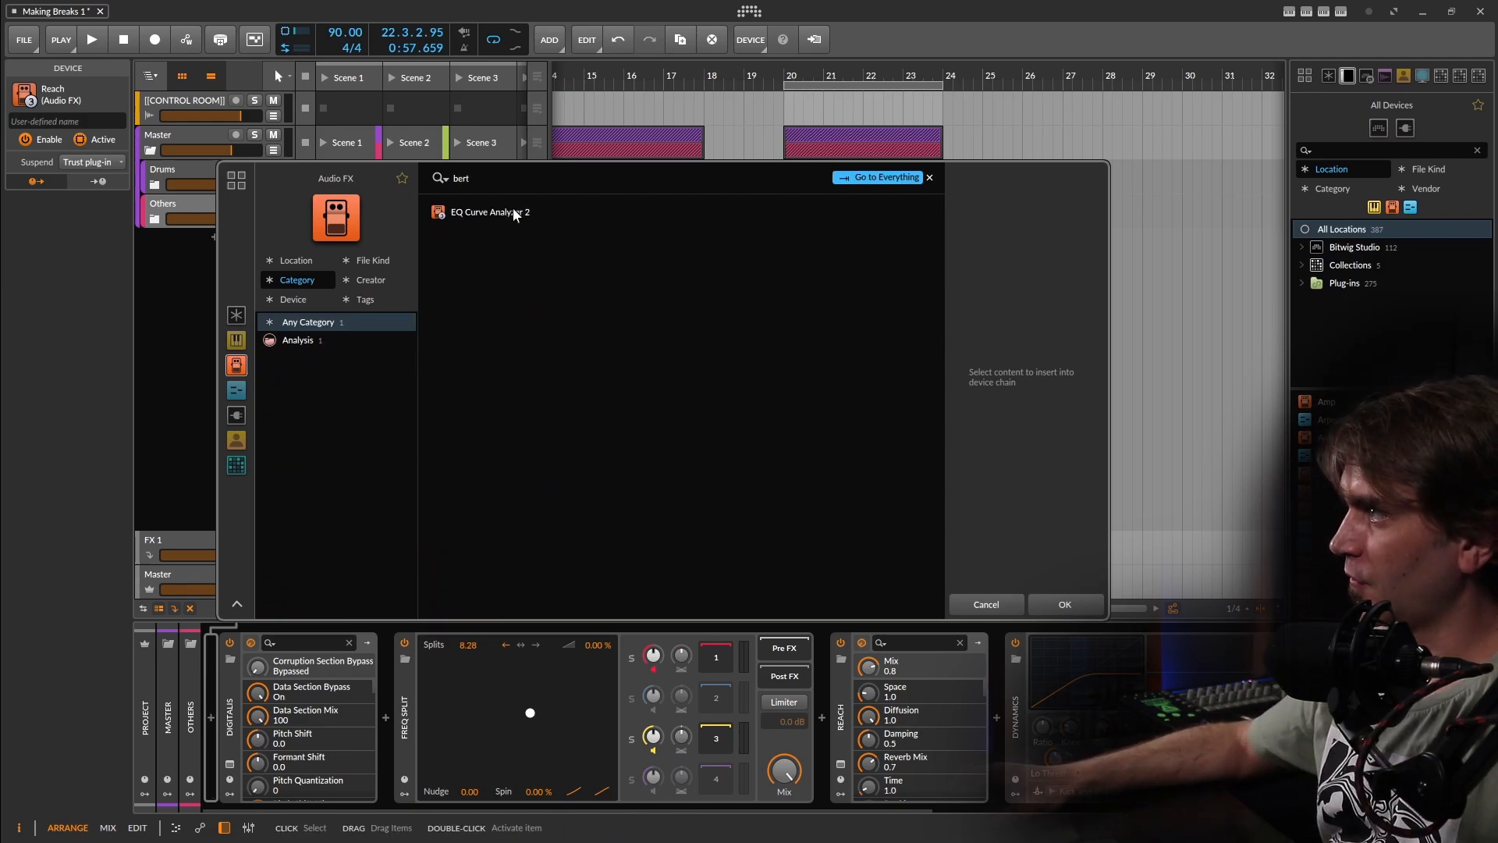
click(499, 211)
click(1028, 603)
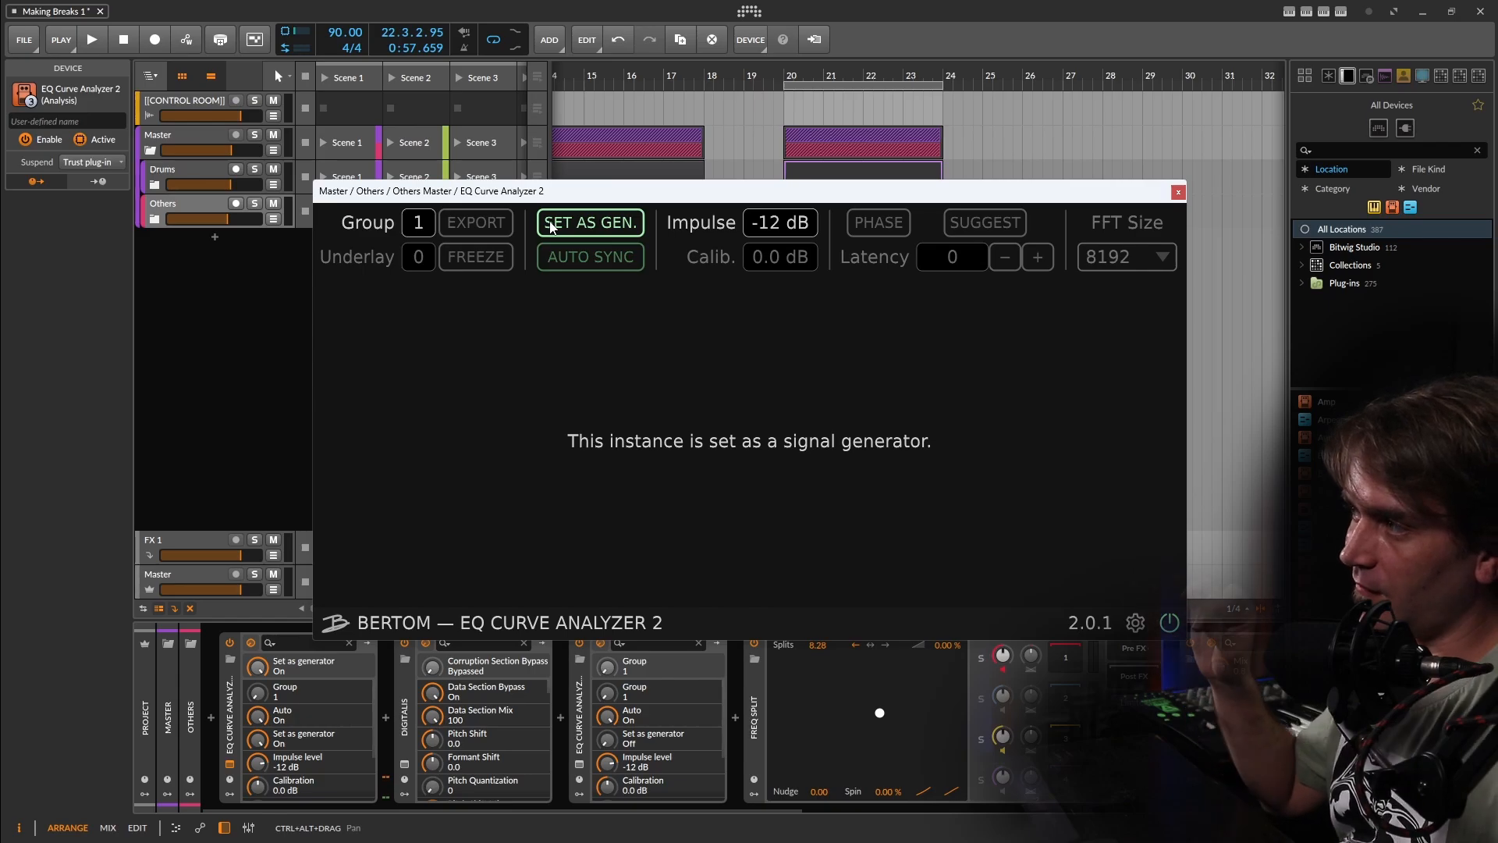
Step: Close the analyzer window and delete Digitalis, Freq Split and Reach from the Others chain
click(1178, 192)
click(427, 721)
key(Delete)
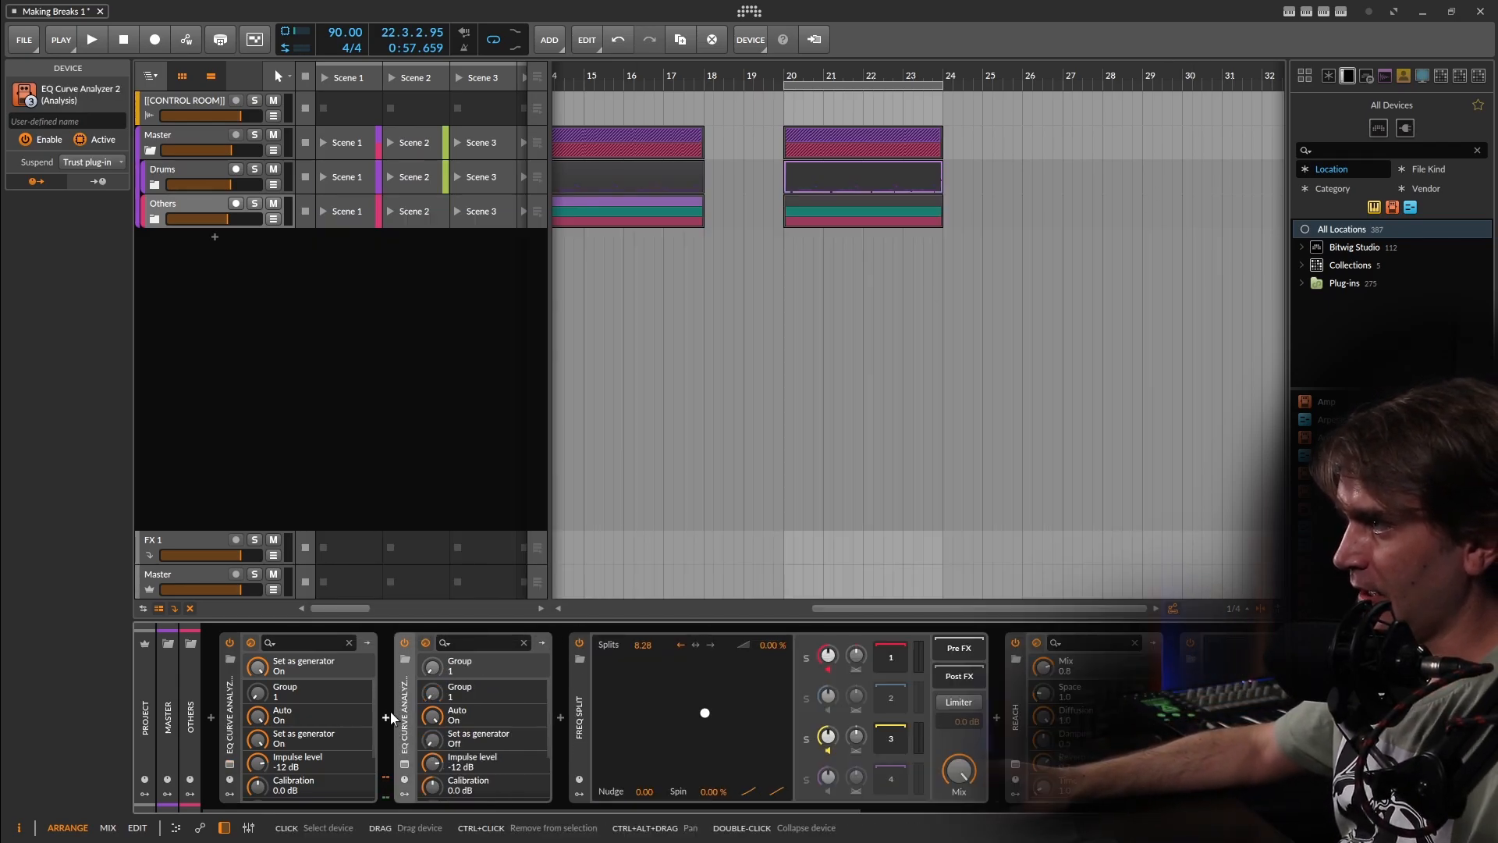
click(579, 719)
key(Delete)
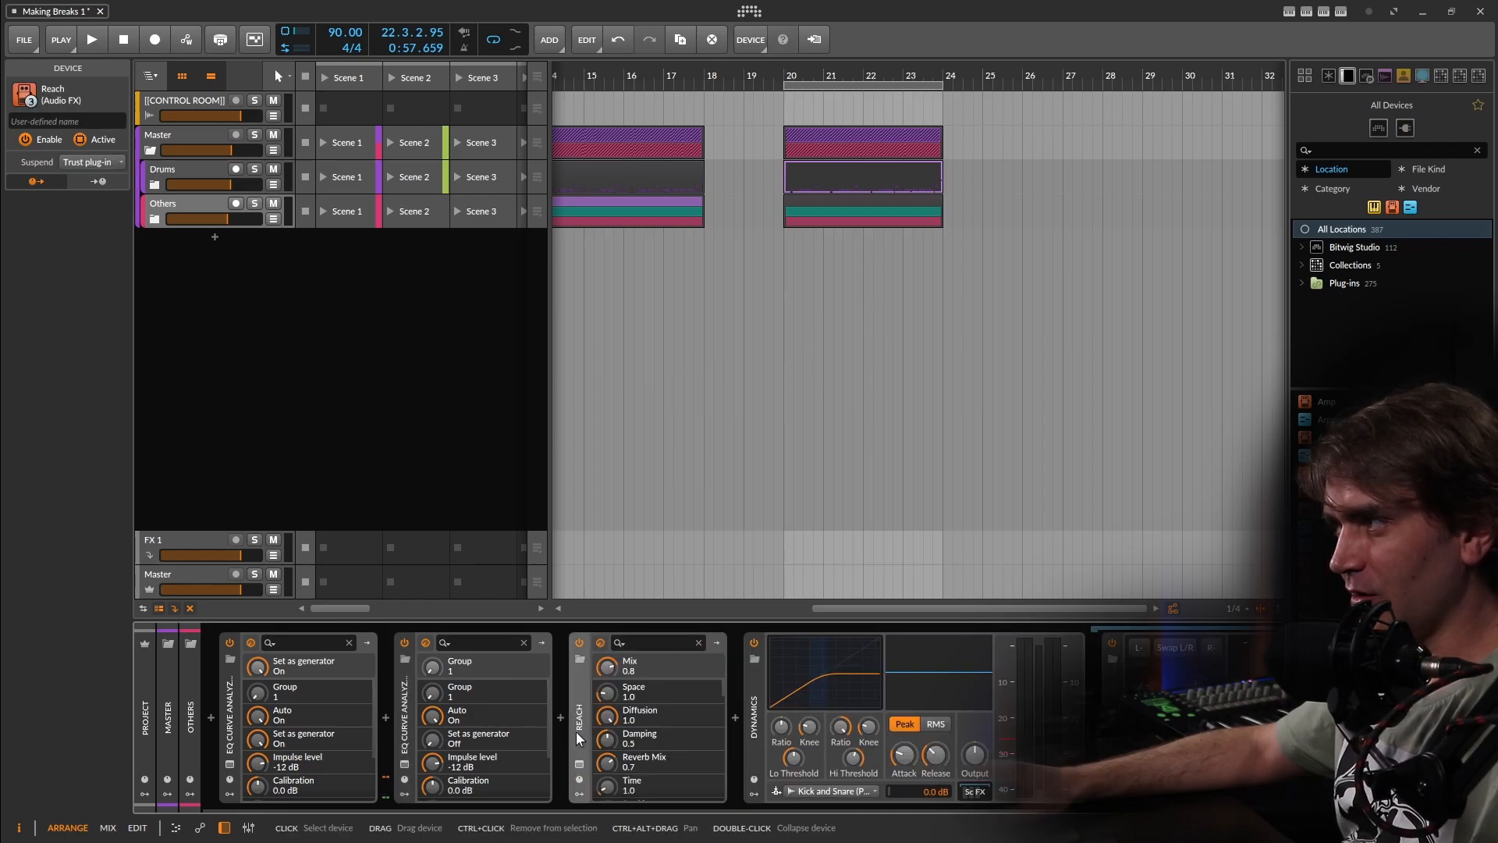
key(Delete)
Step: Insert a Filter between the two analyzers and open the second analyzer's window, placing it clear of the device chain
click(391, 720)
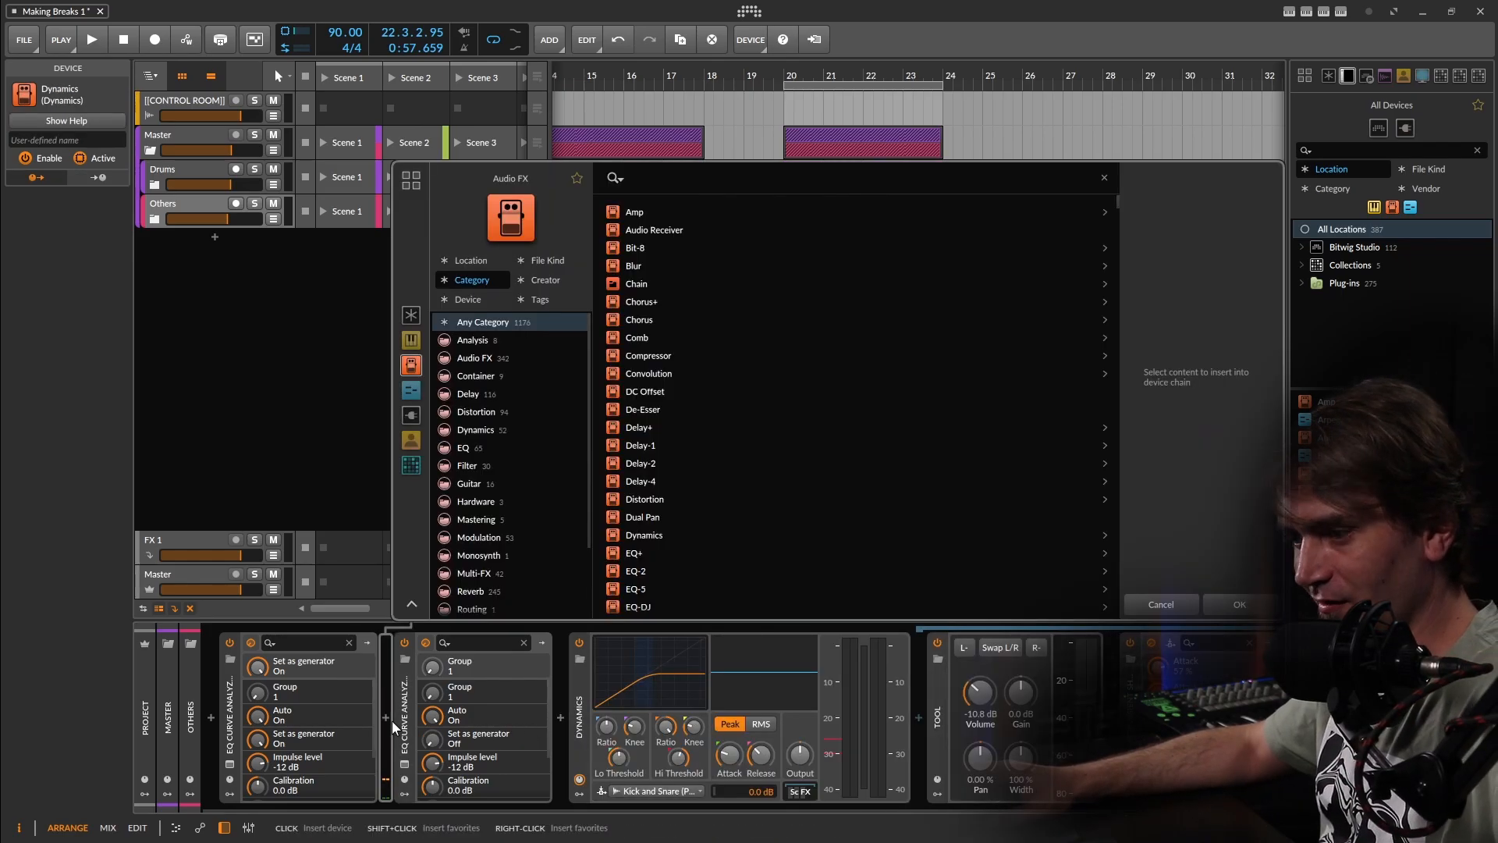
text(fil)
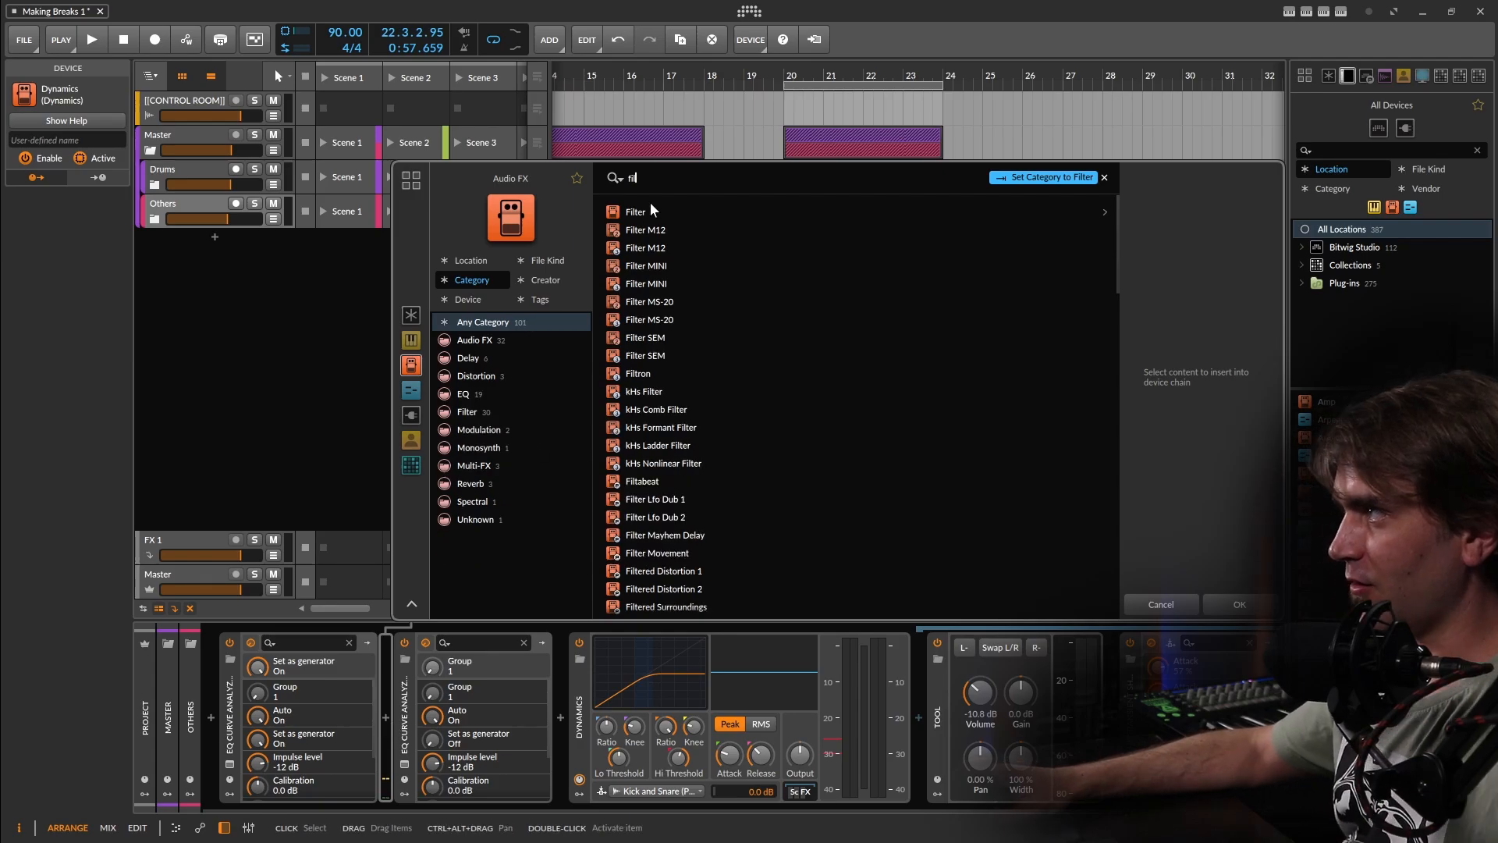
click(649, 207)
click(1237, 602)
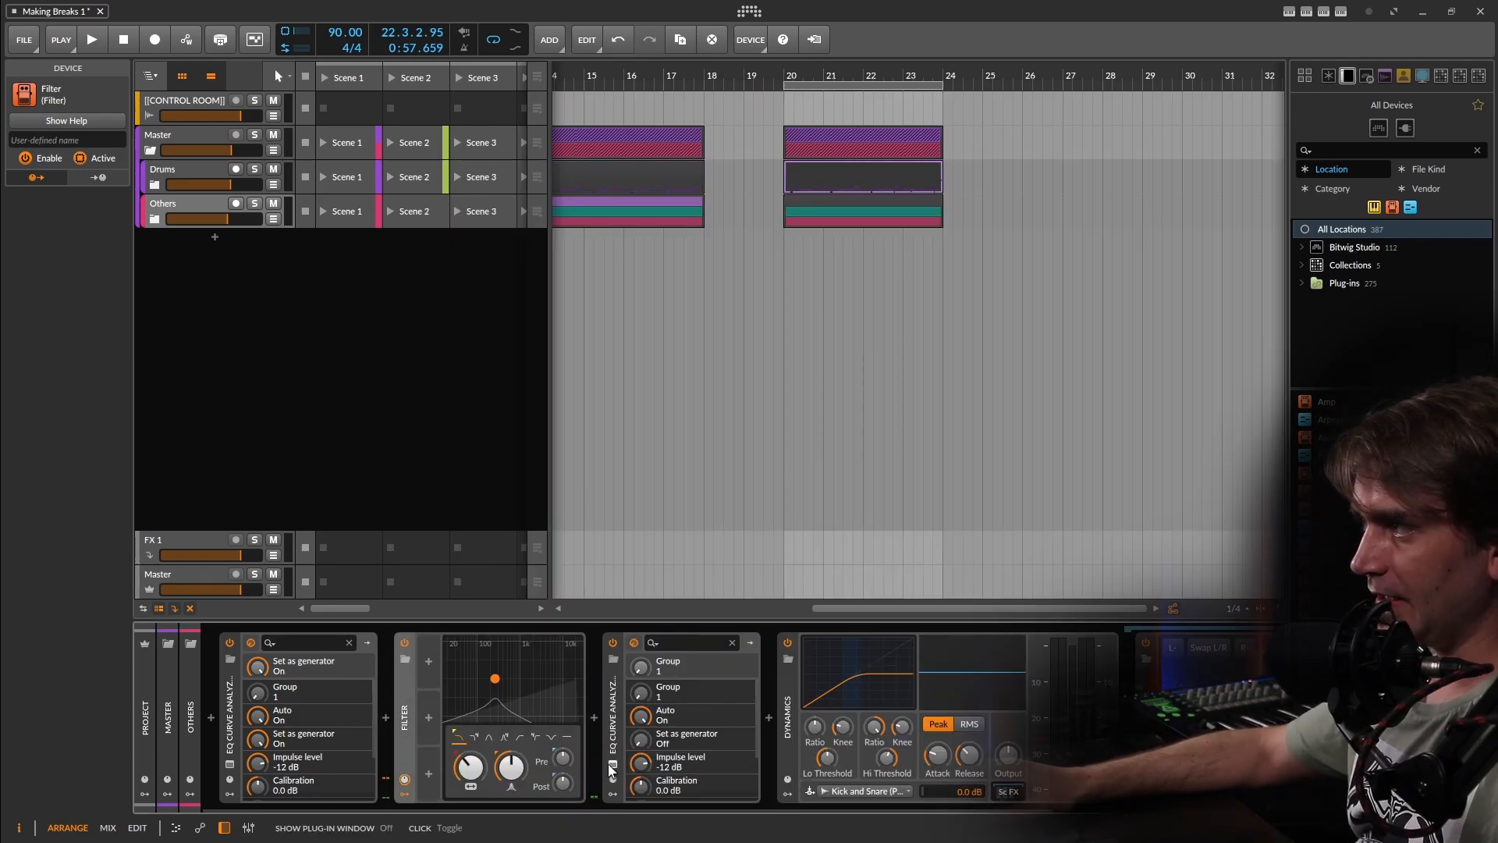
click(612, 765)
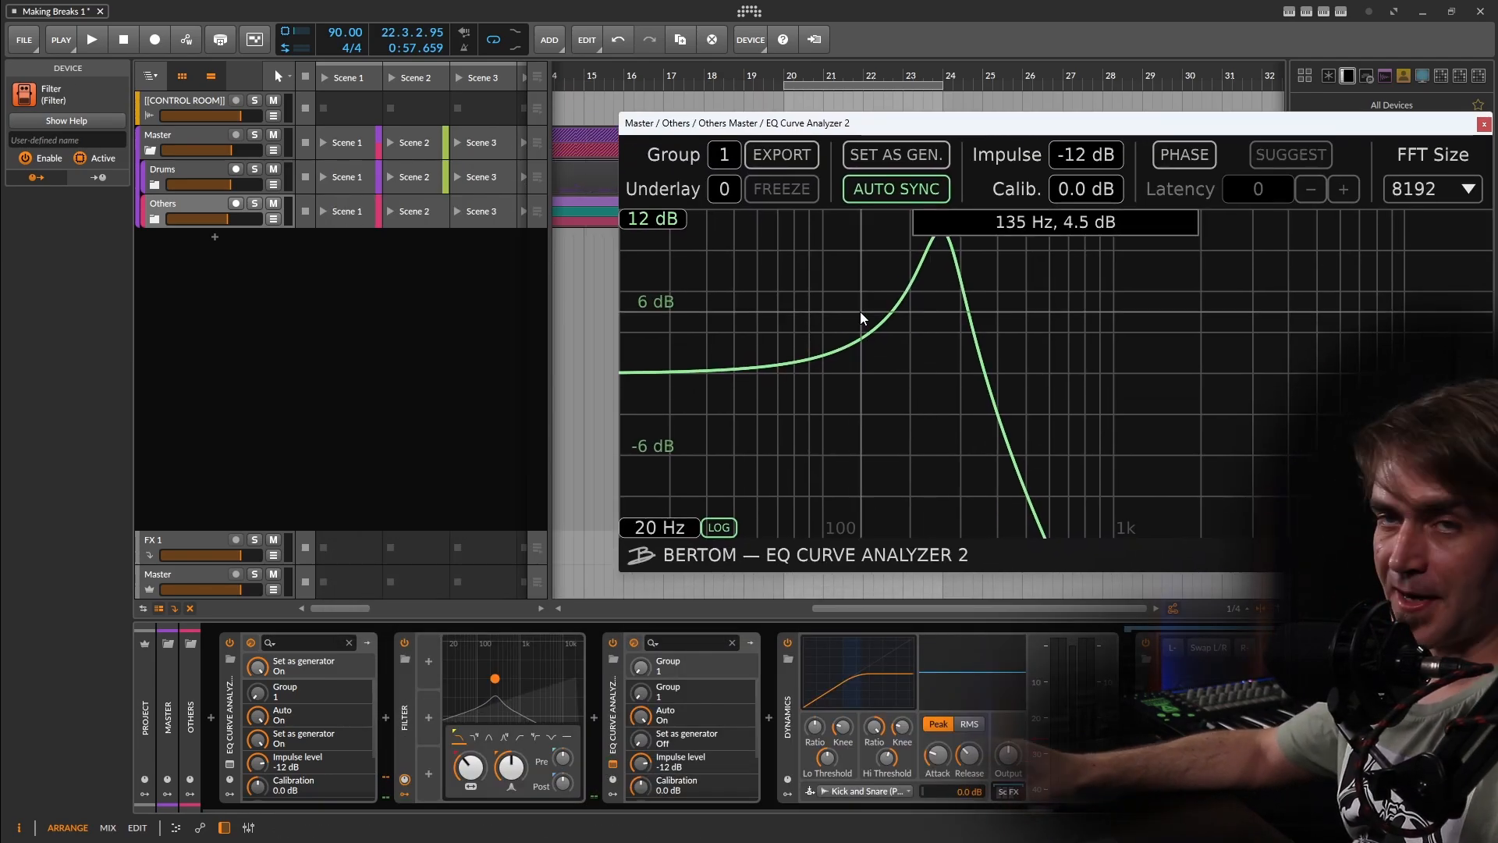
drag(1041, 124, 539, 65)
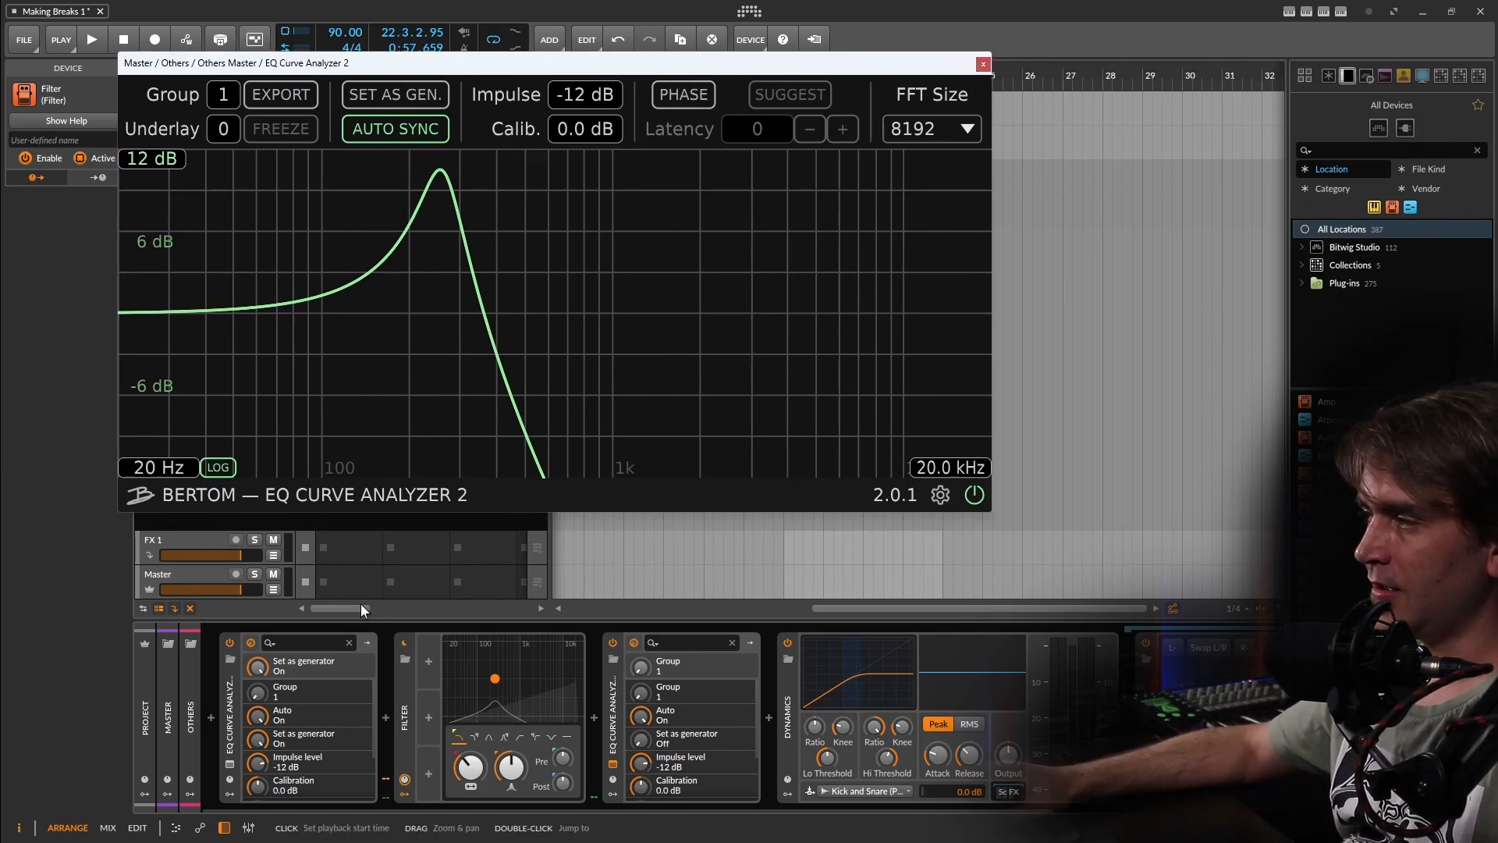
Step: Enable the phase curve in EQ Curve Analyzer 2 and adjust the Filter's cutoff and resonance to inspect the response
drag(469, 767, 469, 767)
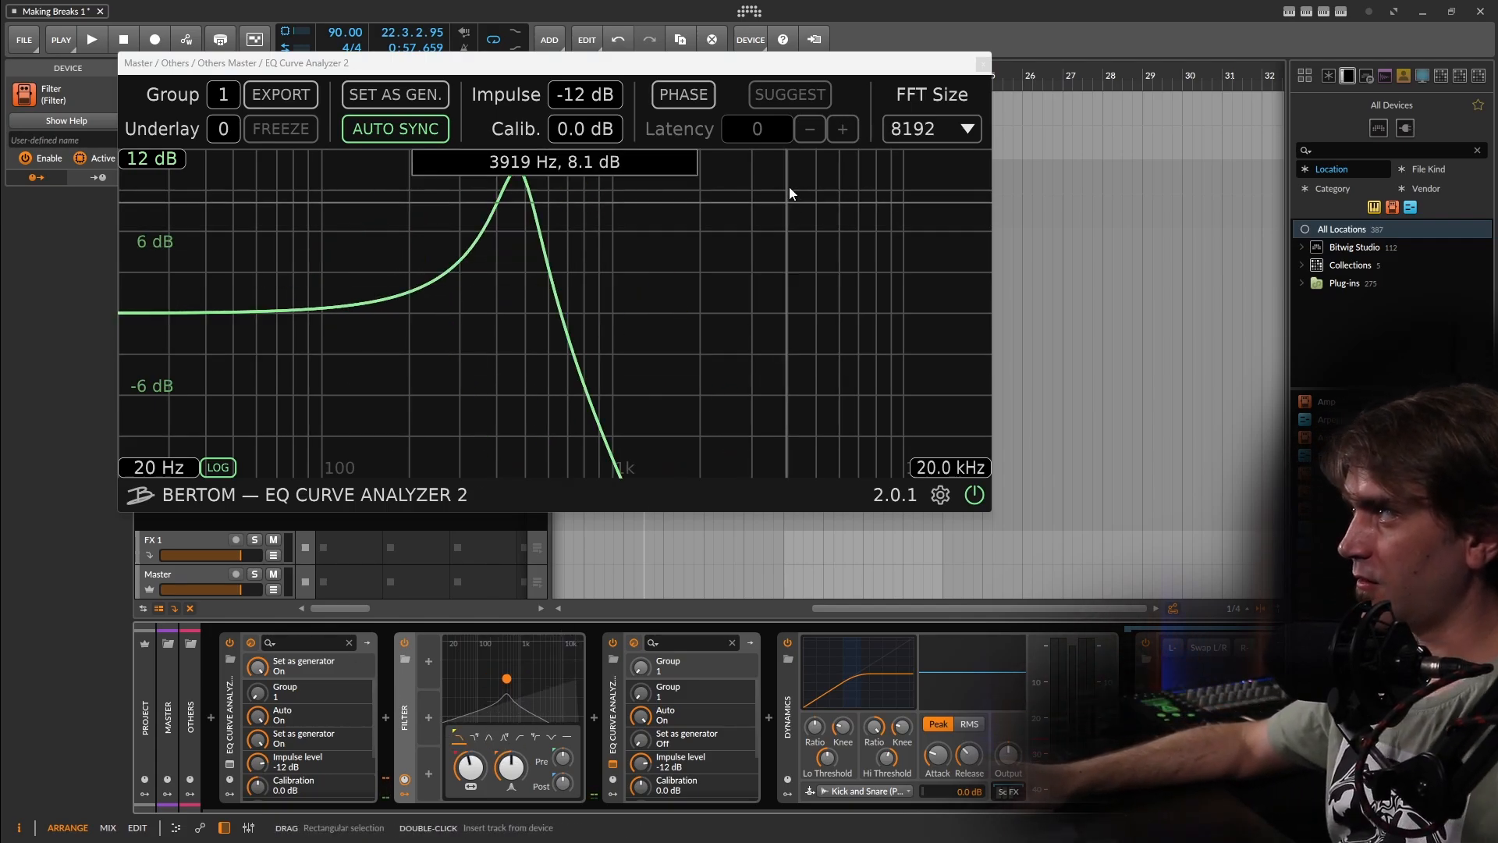
click(684, 95)
drag(511, 767, 470, 787)
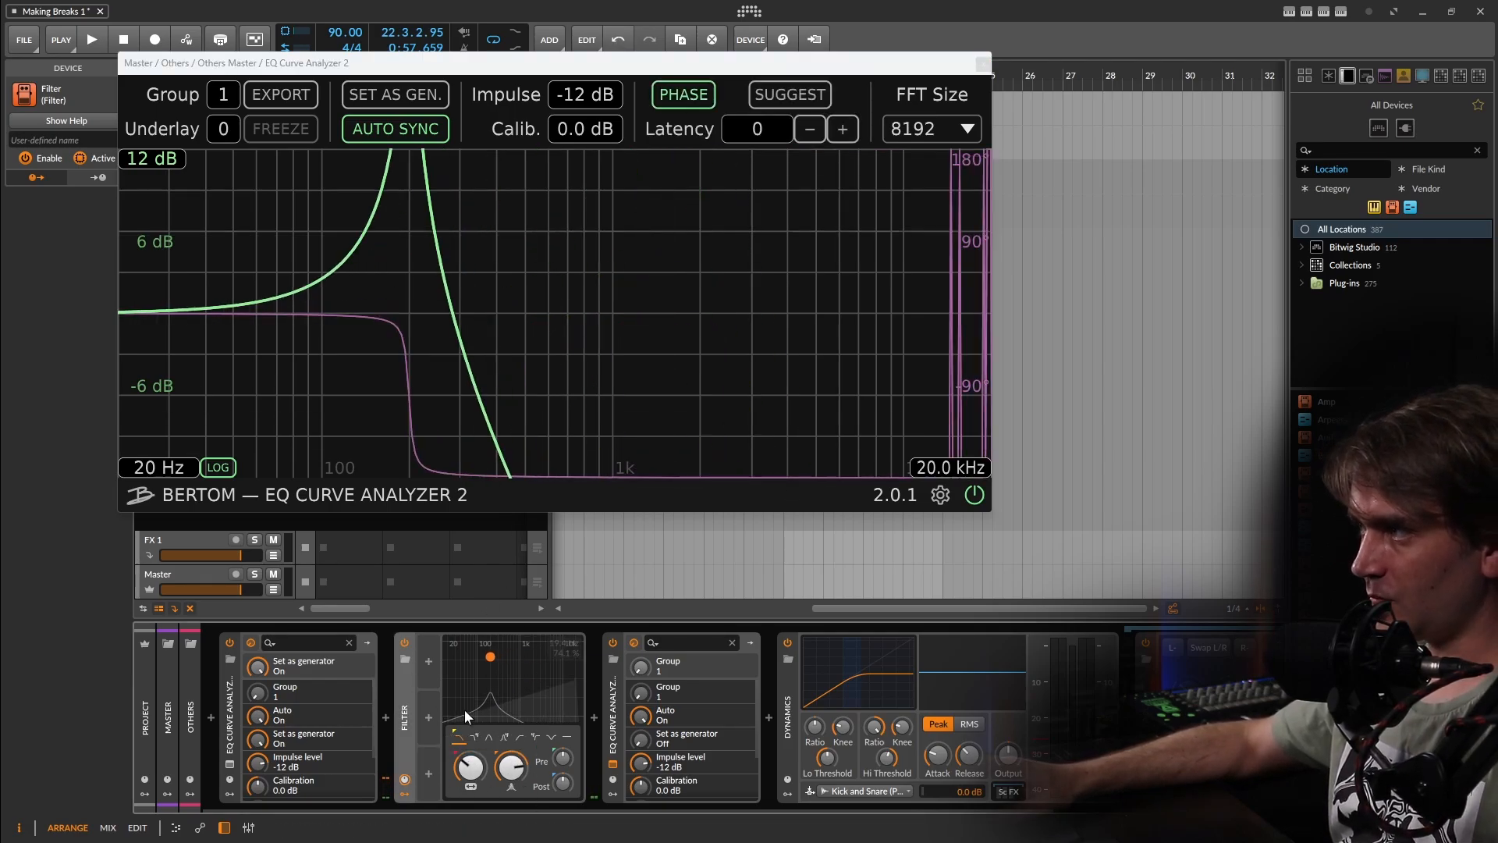
Step: Insert Disperser before the Filter, close its window, and raise the Filter cutoff while comparing the phase curve
click(384, 718)
text(disp)
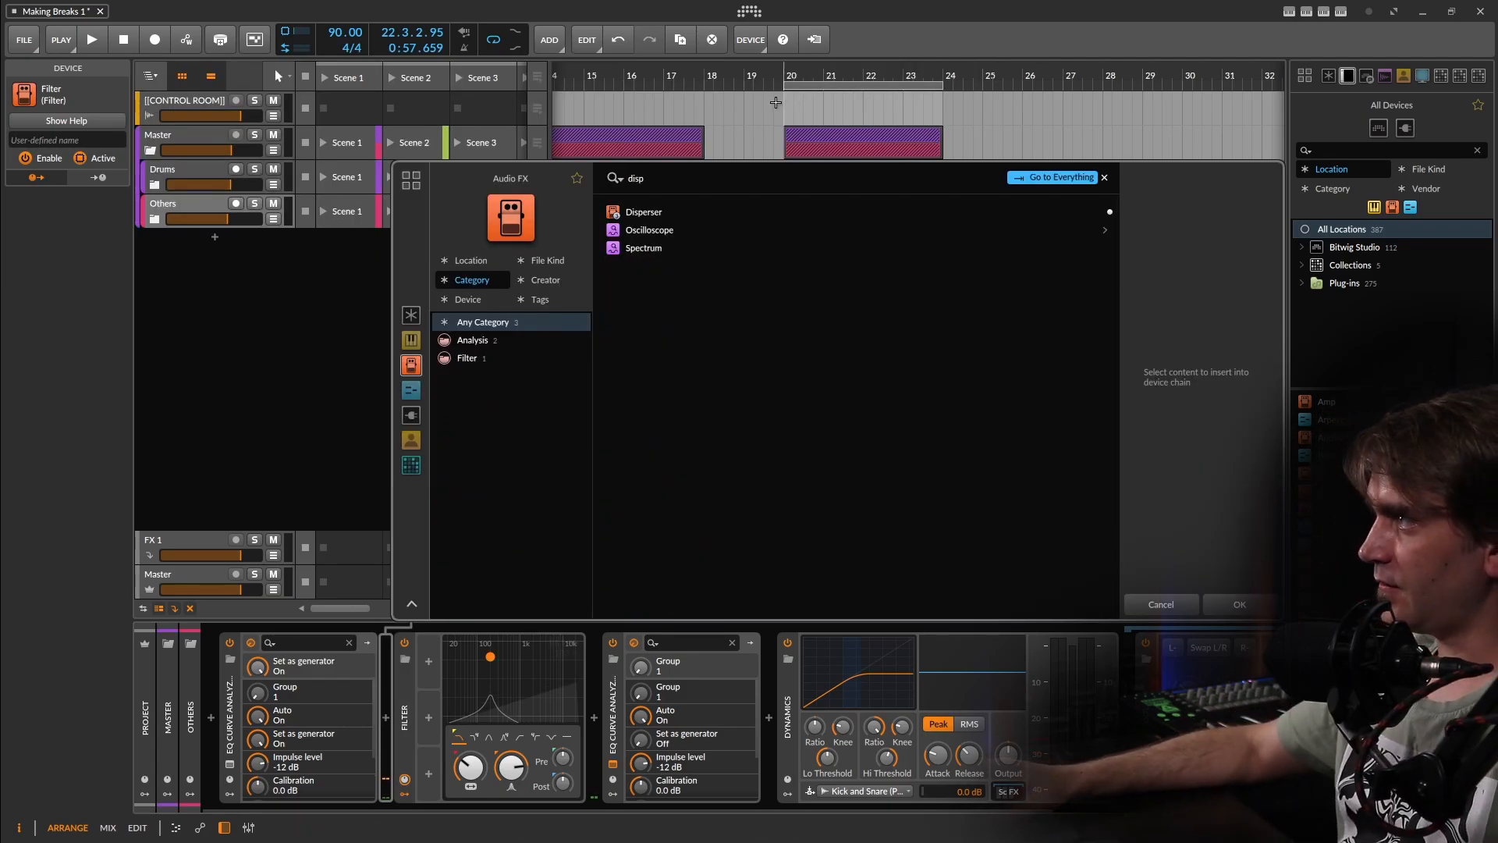
double_click(646, 211)
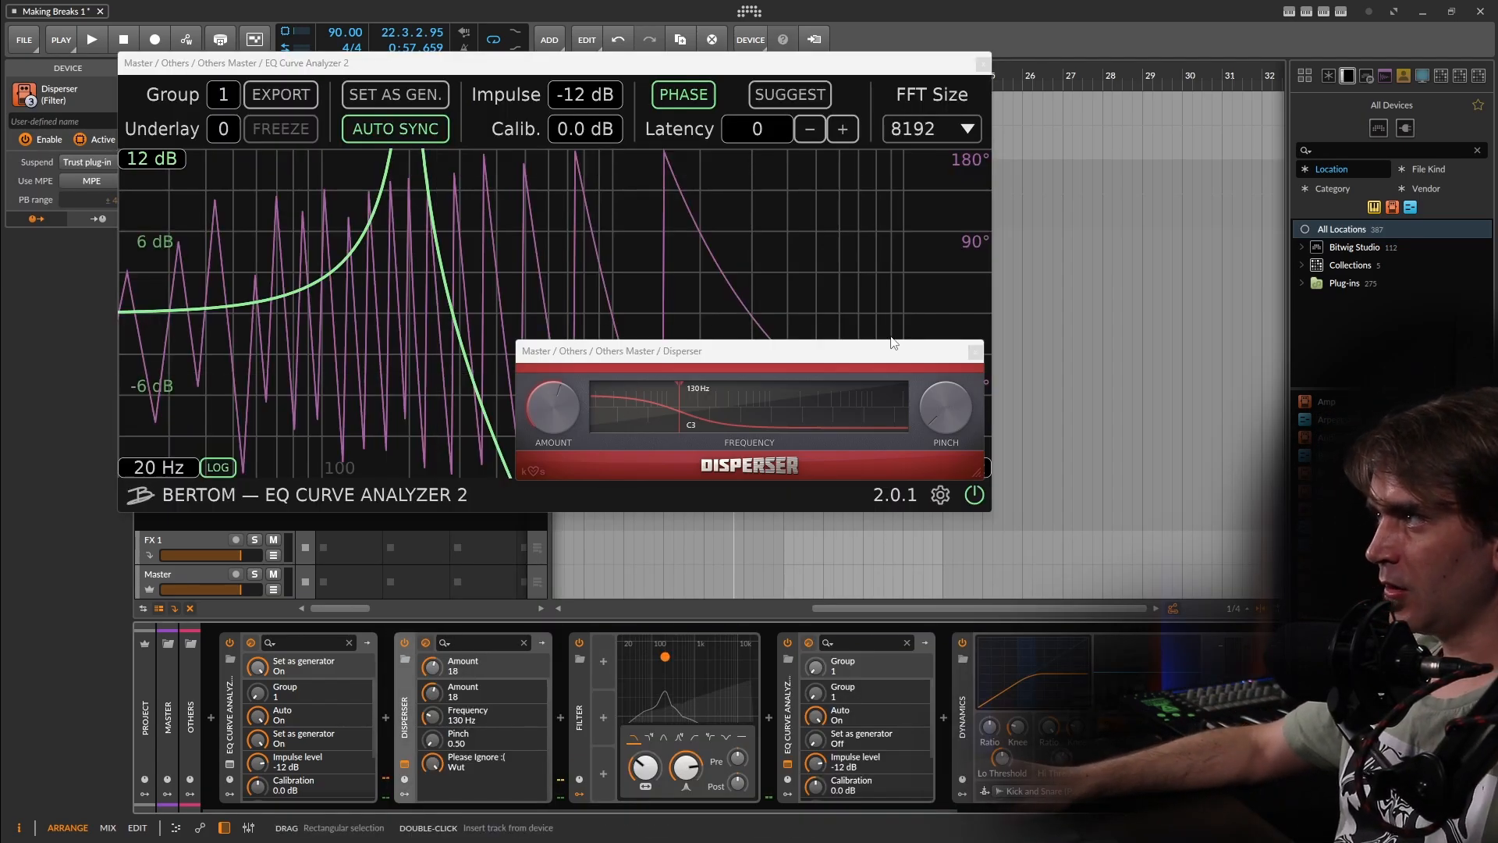
click(968, 352)
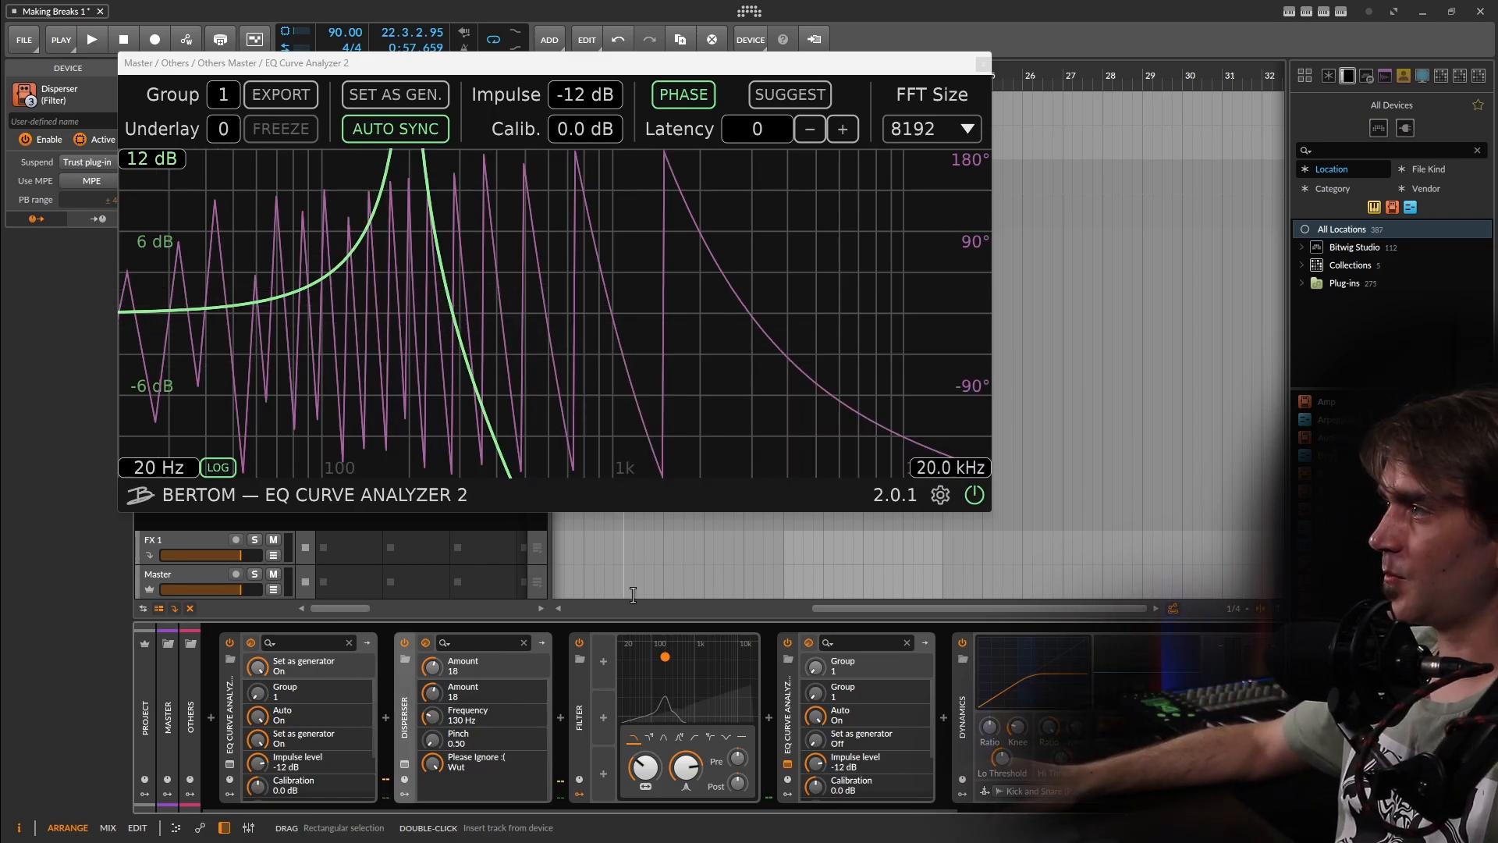
drag(643, 767, 643, 732)
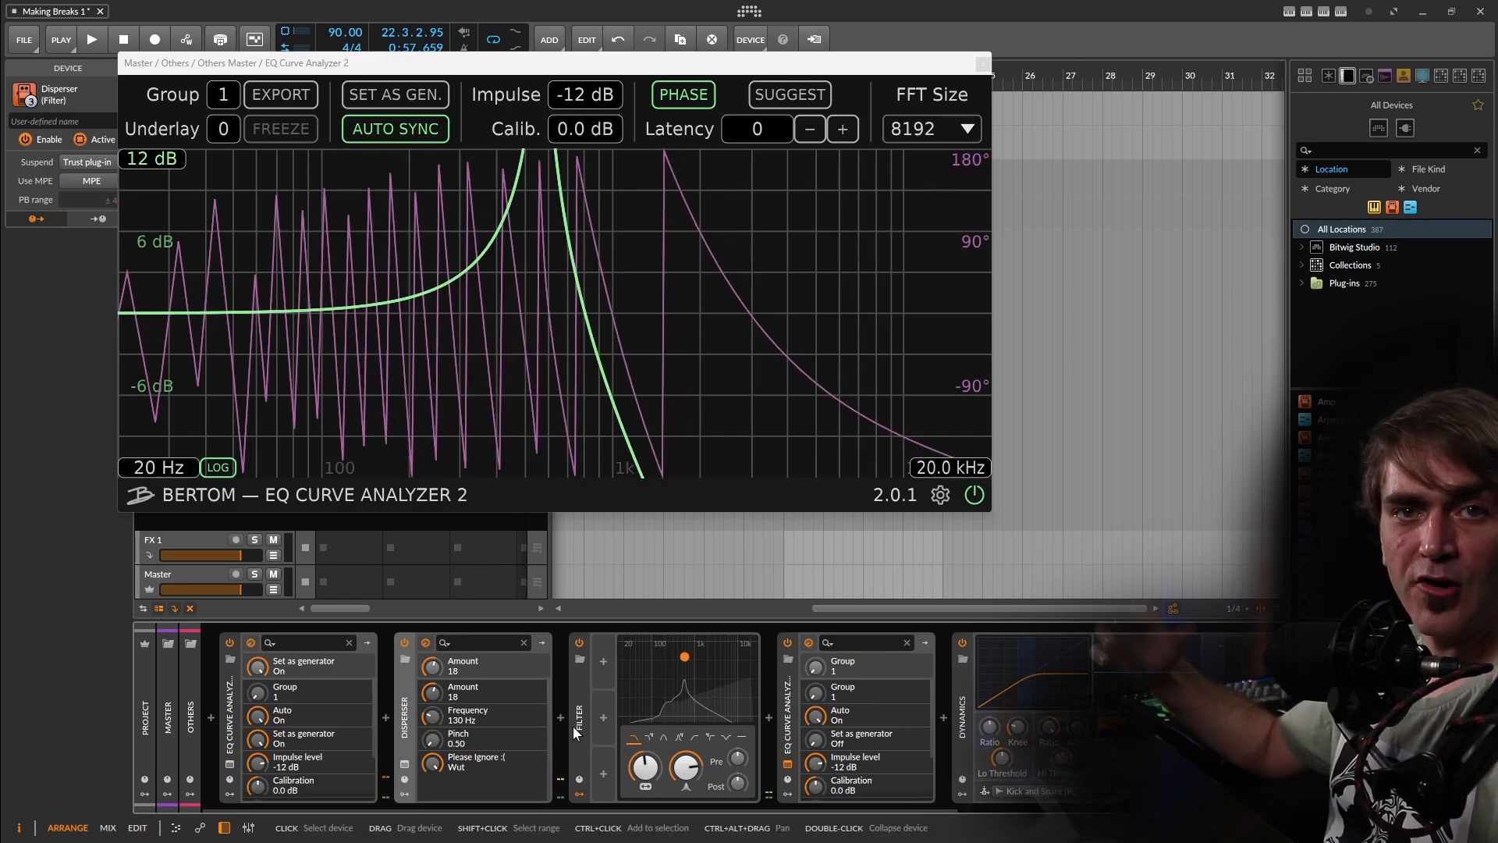